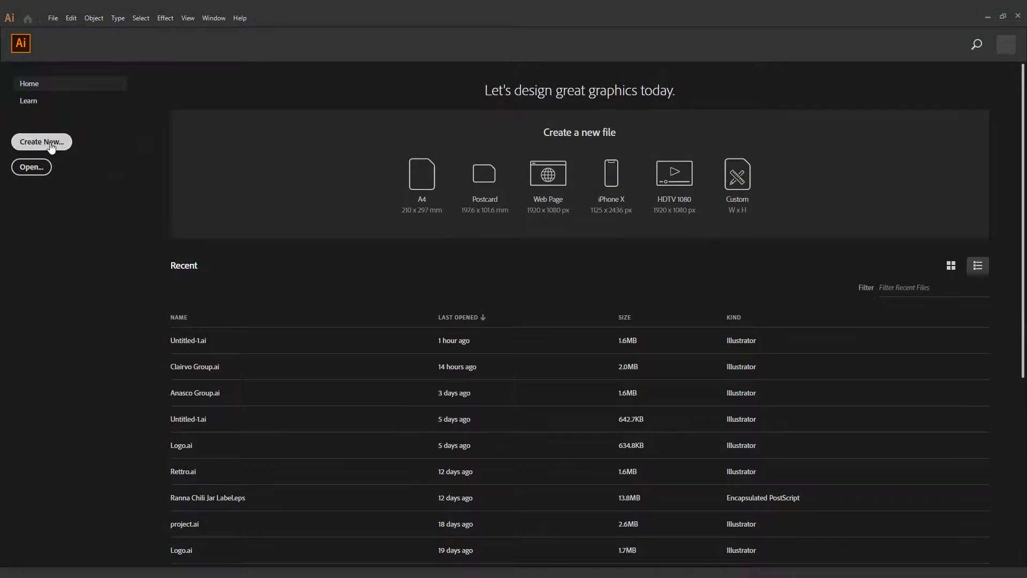
# Create a new 6 x 6 in portrait document in CMYK at 300 ppi with one artboard.
pyautogui.click(52, 146)
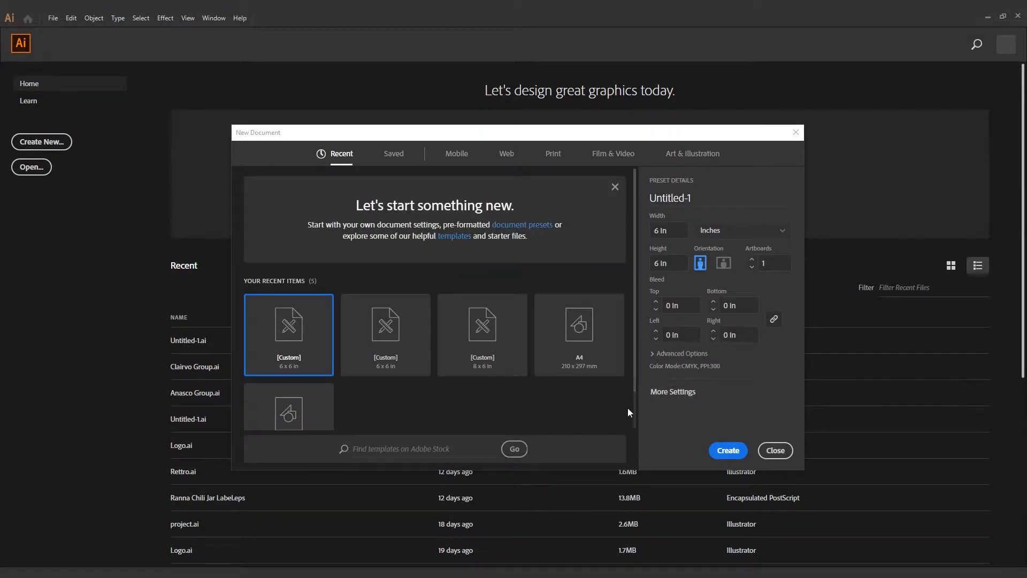
pyautogui.click(737, 454)
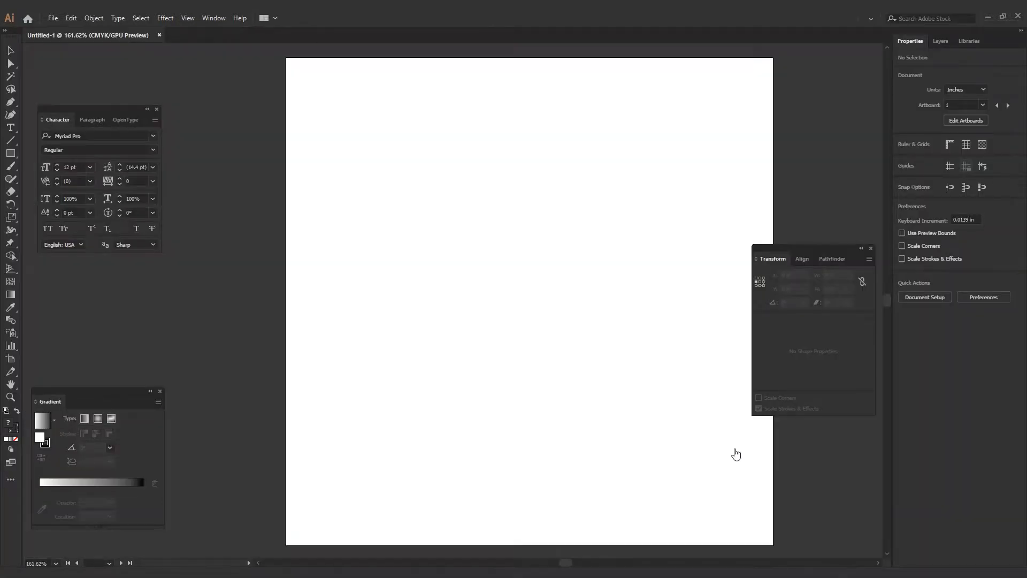
# Stack the floating Character, Transform and Gradient panels in one column beside the artboard so the canvas is clear.
pyautogui.moveTo(839, 248); pyautogui.dragTo(97, 266)
pyautogui.moveTo(83, 110); pyautogui.dragTo(79, 63)
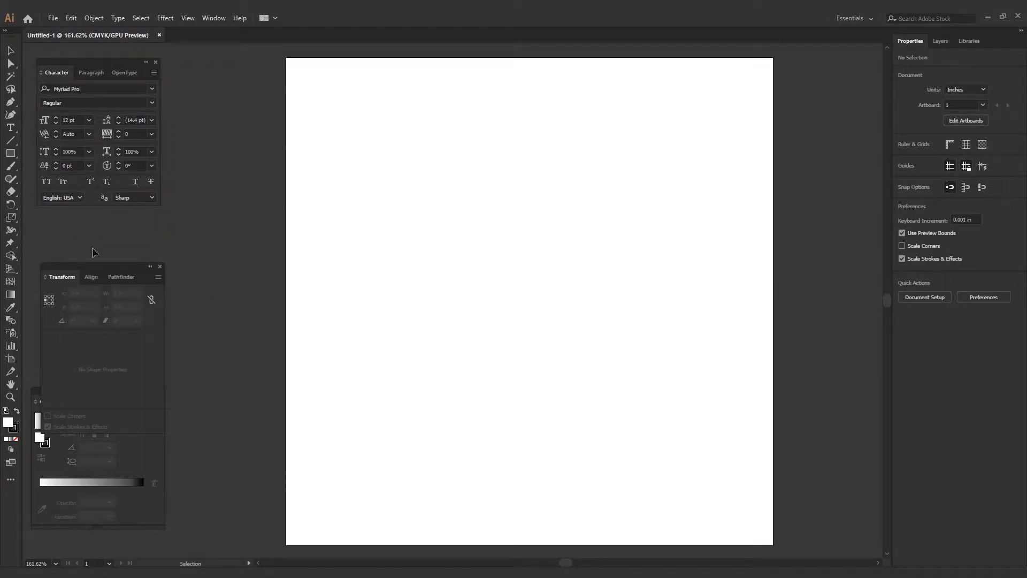
pyautogui.moveTo(89, 265); pyautogui.dragTo(92, 221)
pyautogui.moveTo(128, 395); pyautogui.dragTo(126, 403)
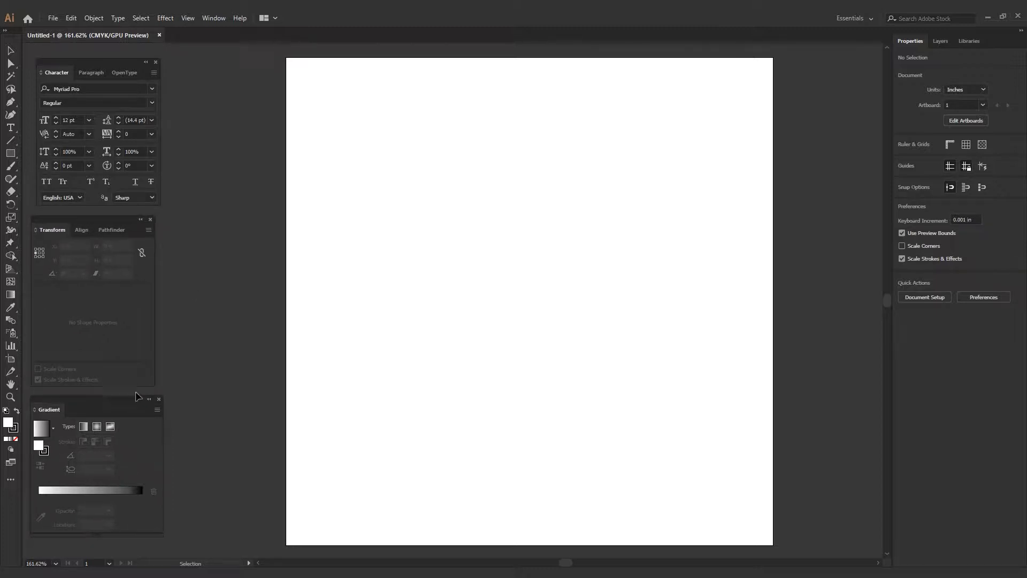
# Place the hand-drawn letter sketch image from the Projuktidesk folder on the Desktop into the document.
pyautogui.click(53, 18)
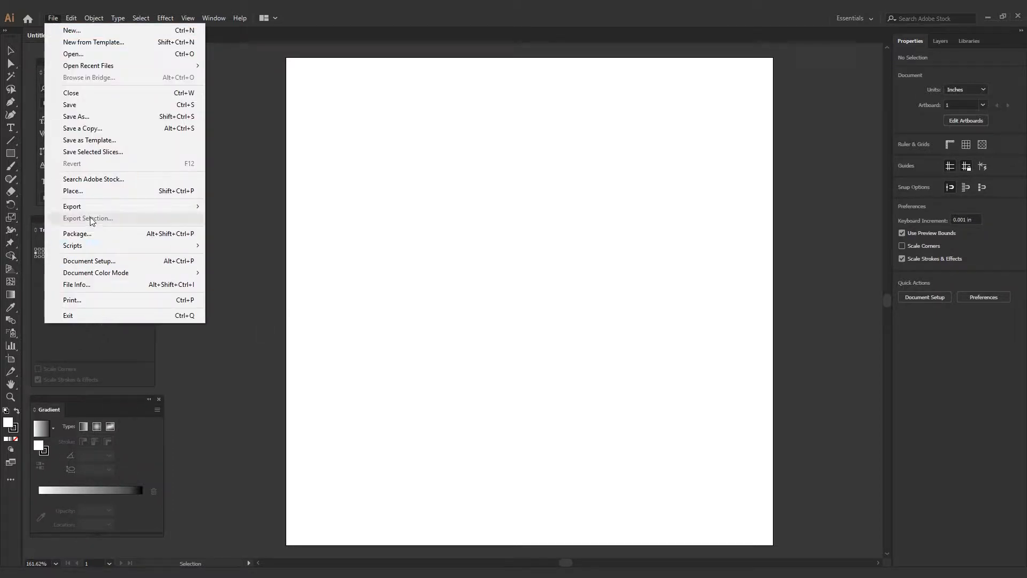
pyautogui.click(98, 191)
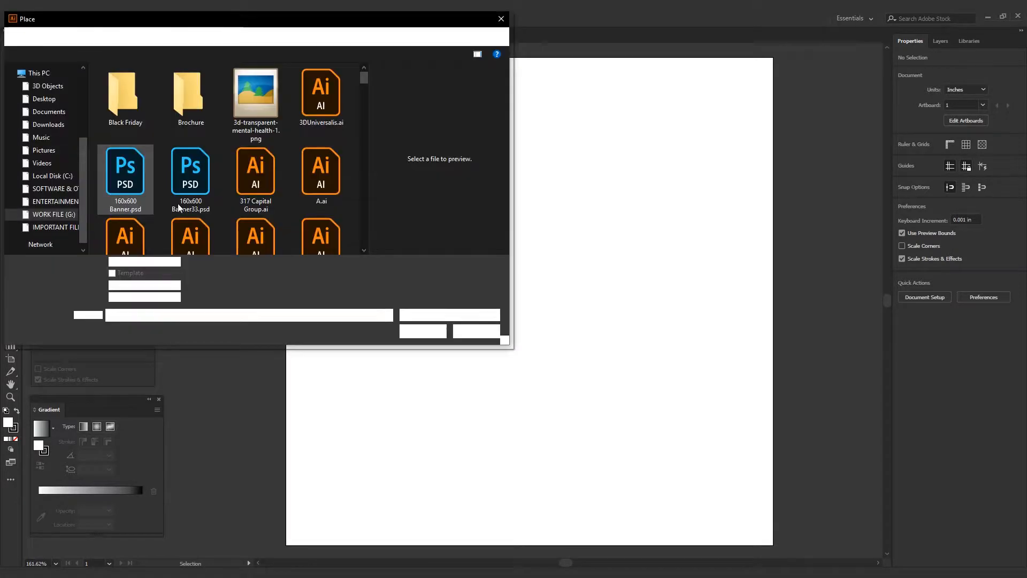
pyautogui.click(43, 99)
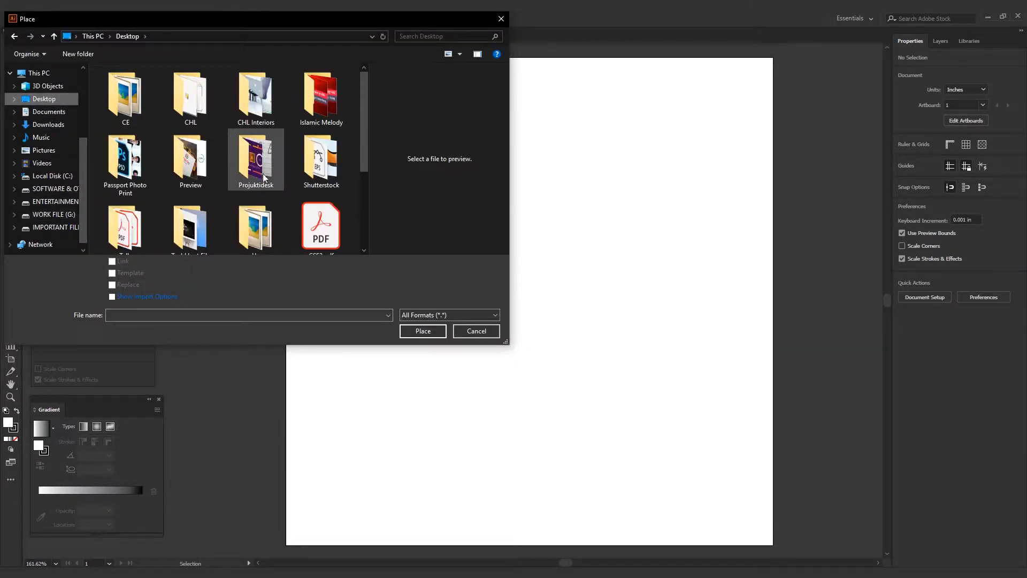
pyautogui.doubleClick(255, 161)
pyautogui.click(207, 167)
pyautogui.click(422, 331)
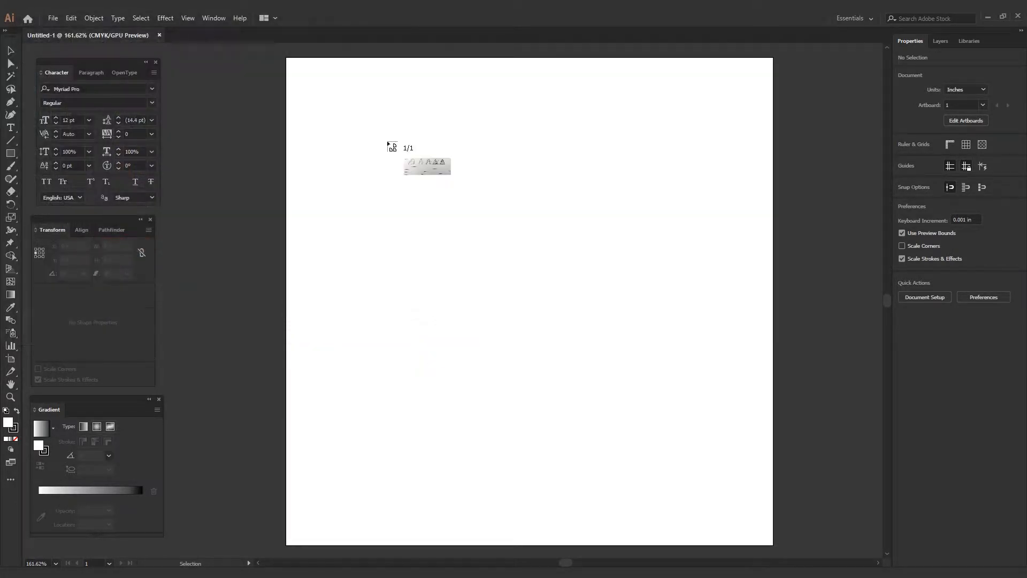
pyautogui.click(385, 139)
# Scale and position the sketch image across the upper part of the artboard and lock it.
pyautogui.moveTo(385, 138); pyautogui.dragTo(545, 244)
pyautogui.moveTo(813, 281); pyautogui.dragTo(365, 159)
pyautogui.moveTo(506, 208)
pyautogui.mouseDown()
pyautogui.moveTo(518, 204)
pyautogui.moveTo(522, 220)
pyautogui.mouseUp()
pyautogui.hotkey('ctrl', '2')
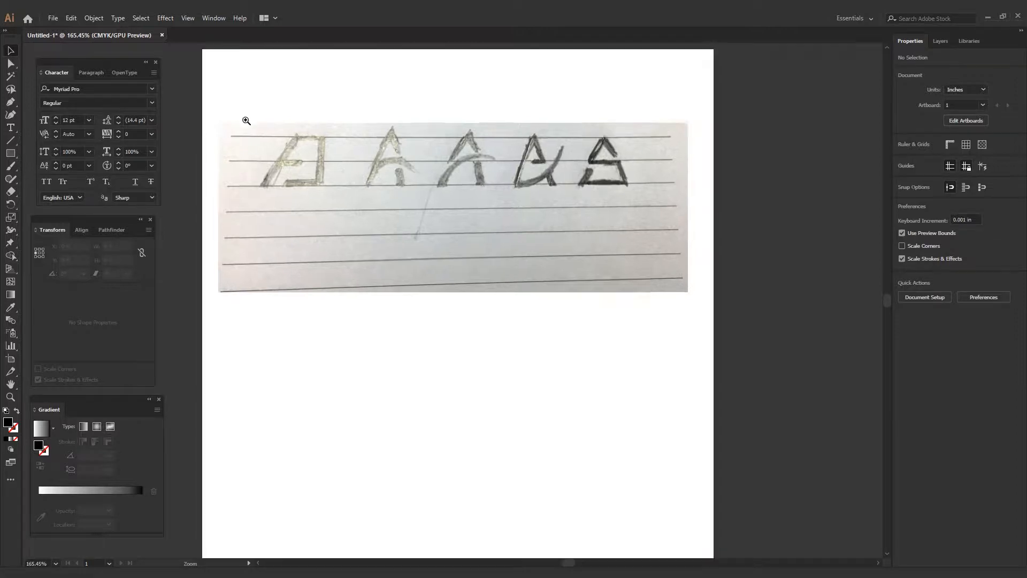
# Trace the first sketched letter with the Pen tool as an open path: base, vertical stem, top bar and slanted leg extended past the baseline.
pyautogui.scroll(3, 246, 111)
pyautogui.press('p')
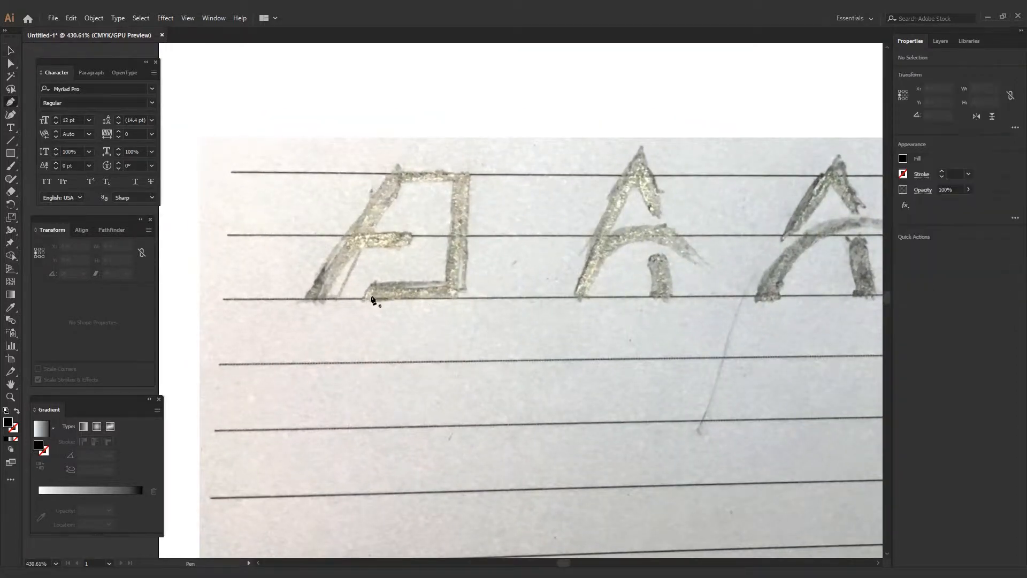
pyautogui.click(362, 298)
pyautogui.click(460, 297)
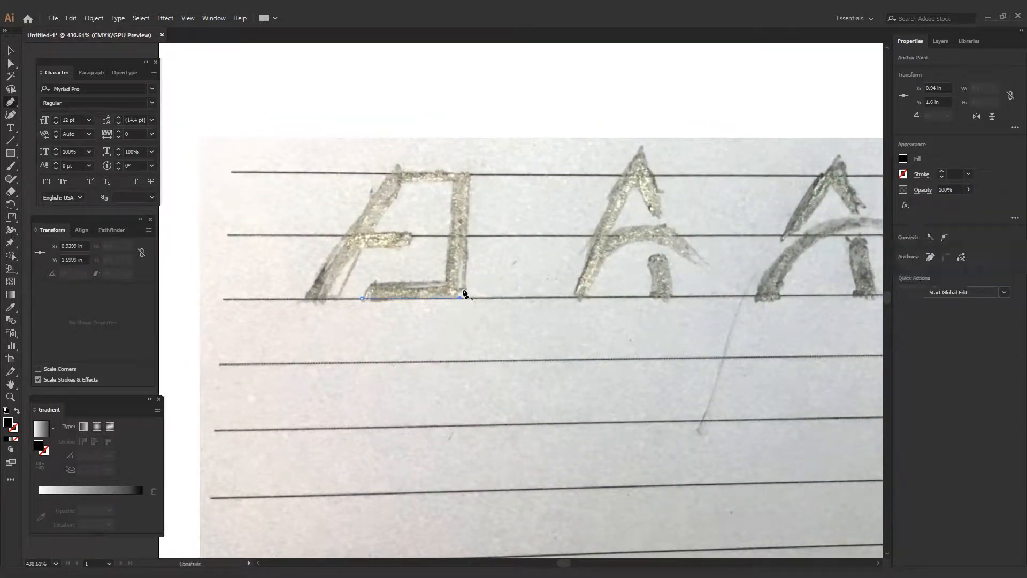
pyautogui.click(460, 174)
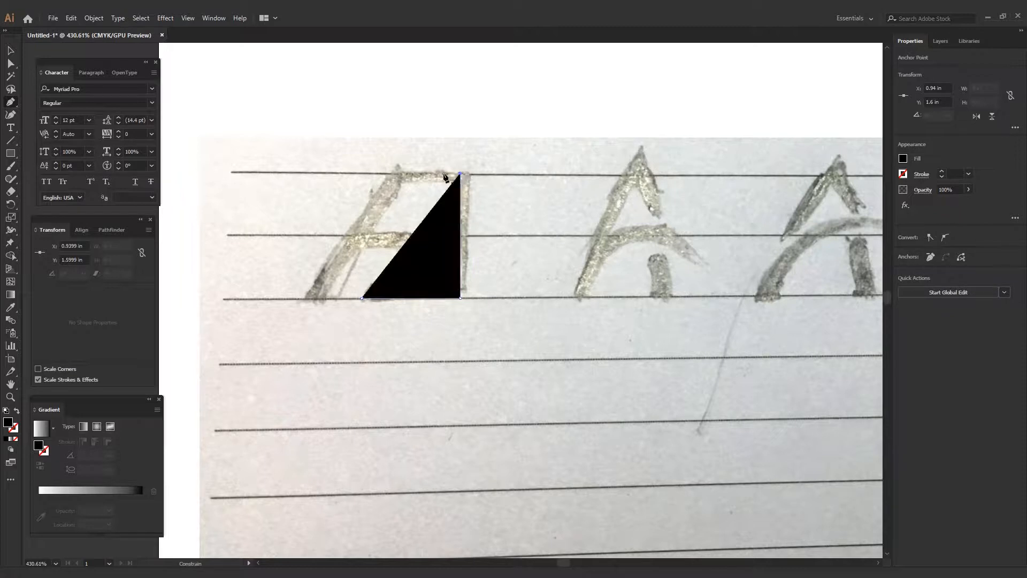
pyautogui.click(389, 174)
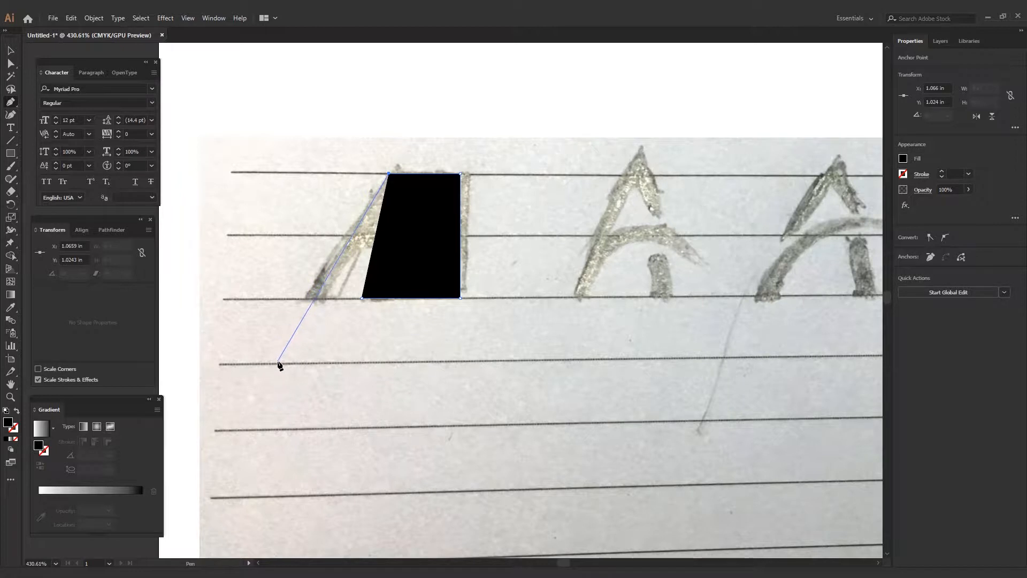
pyautogui.click(277, 363)
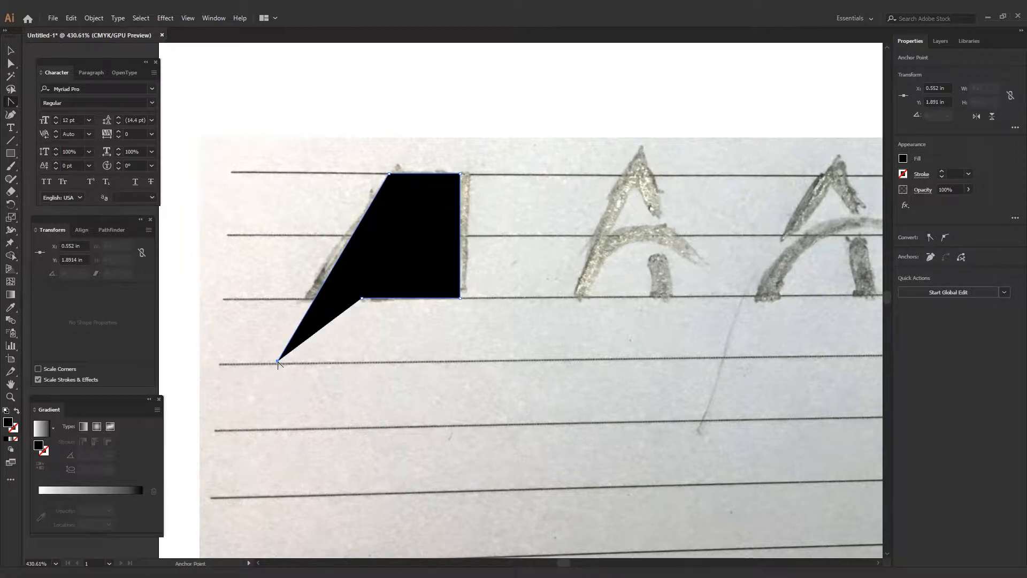
# Swap the traced path's fill and stroke colours and set its stroke weight to 8 pt.
pyautogui.click(10, 50)
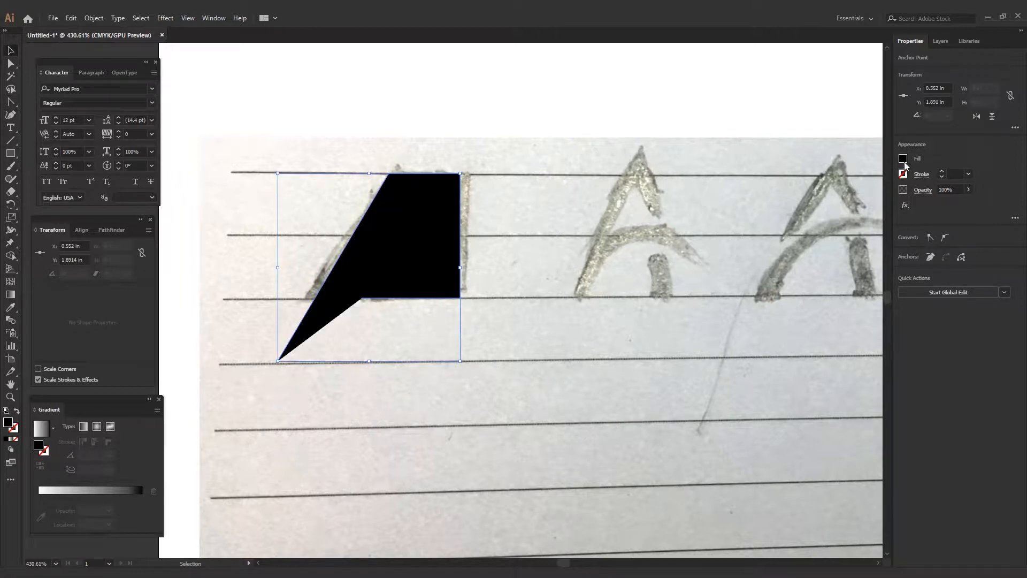
pyautogui.click(16, 411)
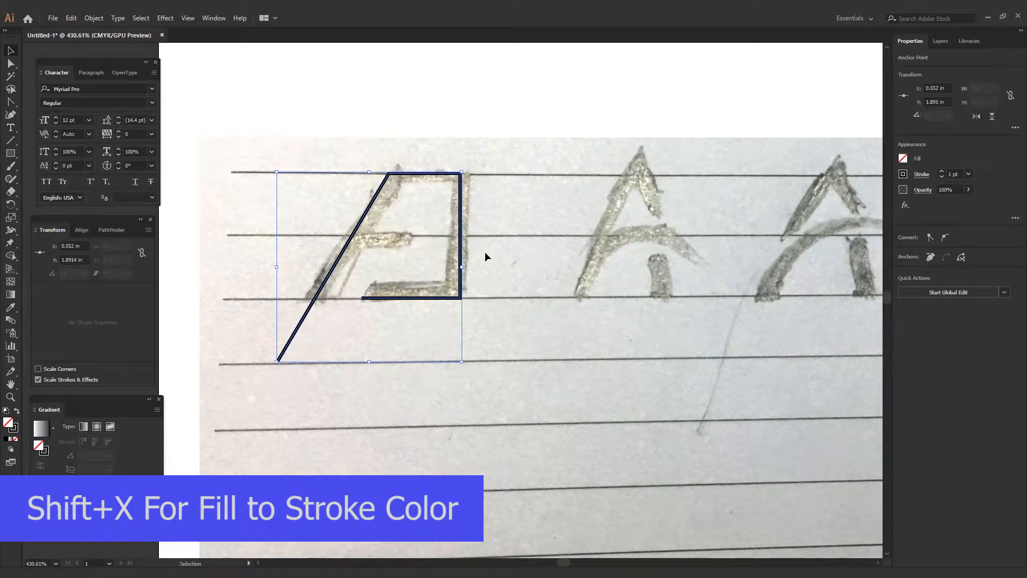
pyautogui.click(969, 174)
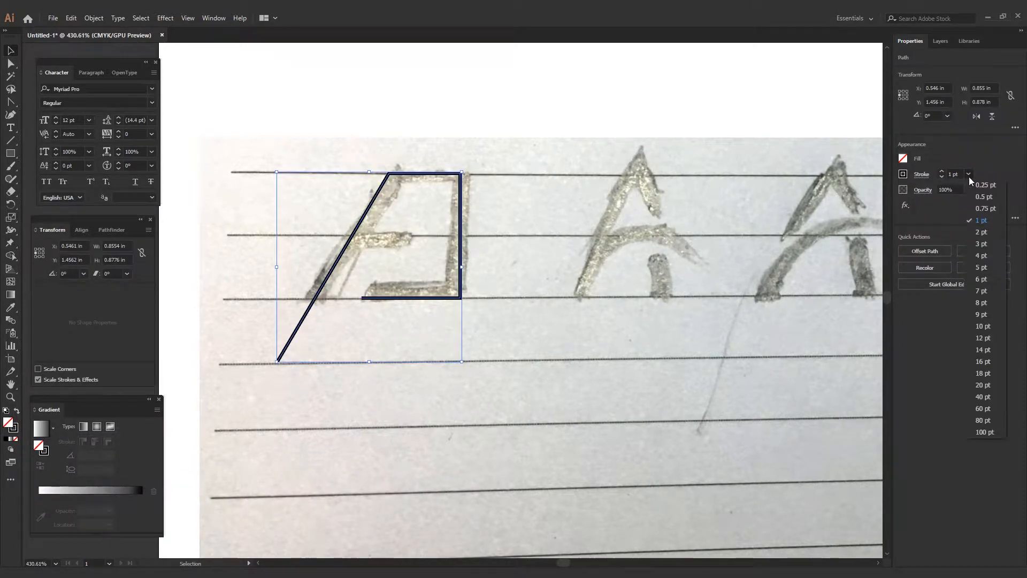
pyautogui.click(981, 302)
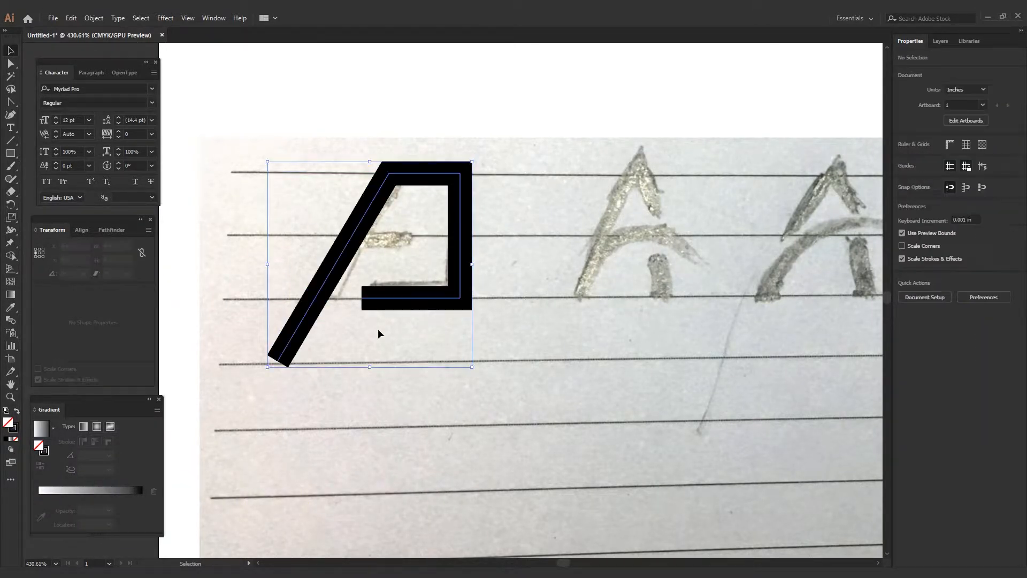
# Expand the letter's stroke into a filled shape and deselect it.
pyautogui.click(95, 19)
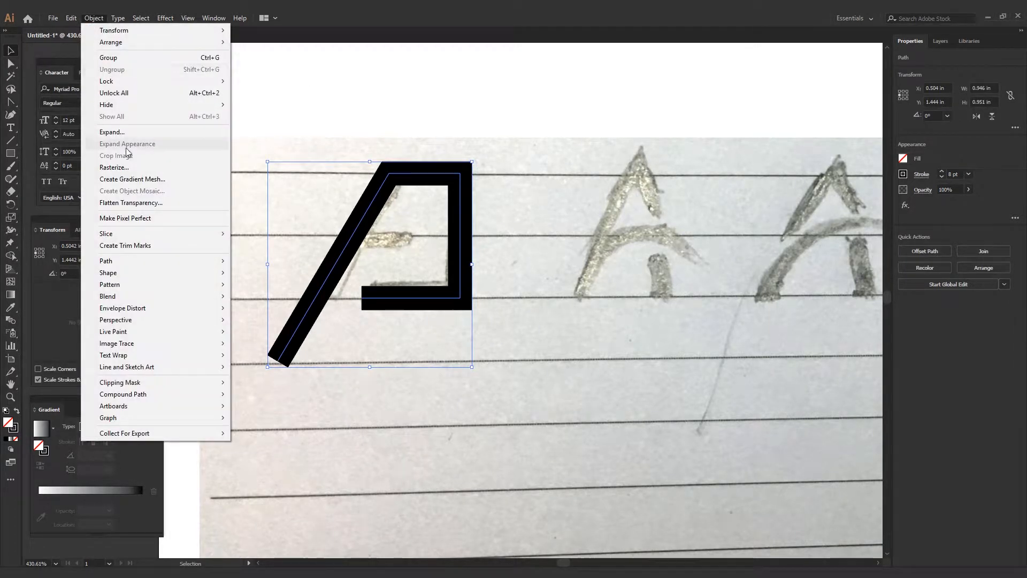
pyautogui.click(107, 133)
pyautogui.click(481, 351)
pyautogui.click(242, 228)
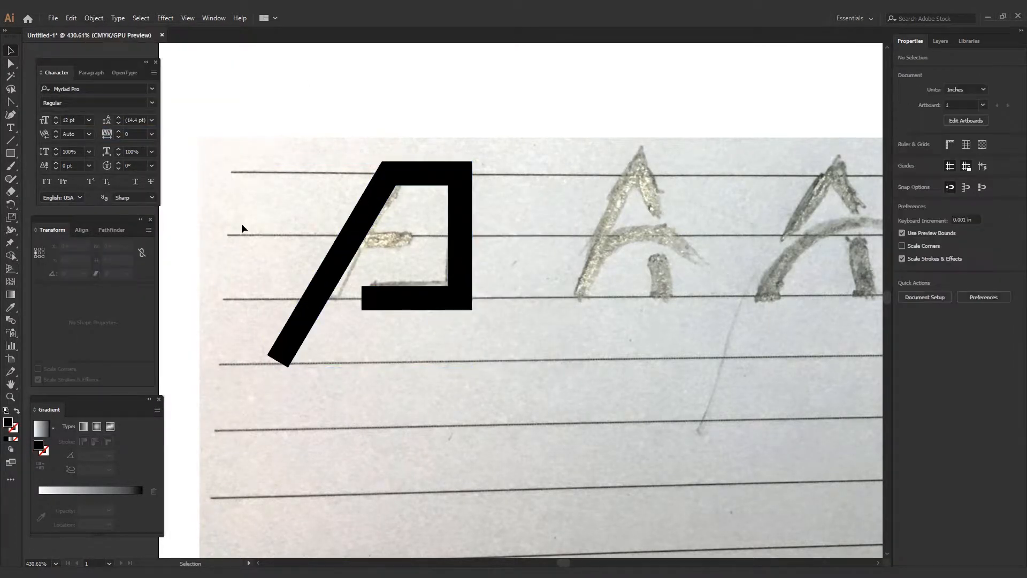
# Draw a rectangle about 1.107 x 0.324 in below the letter's base, covering the overhanging end of the slanted leg.
pyautogui.click(12, 154)
pyautogui.moveTo(479, 308); pyautogui.dragTo(239, 355)
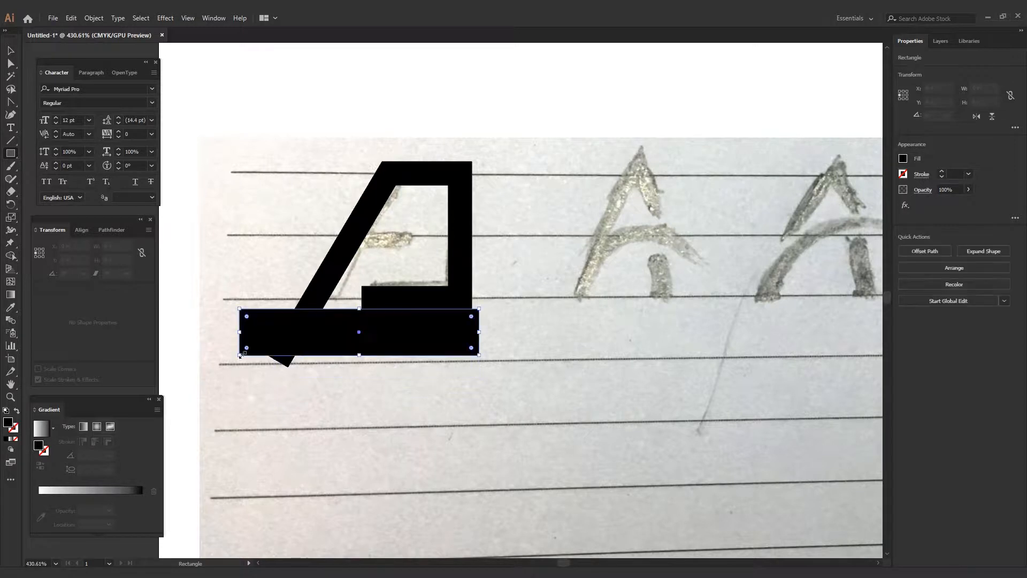
pyautogui.moveTo(393, 336)
pyautogui.mouseDown()
pyautogui.moveTo(393, 351)
pyautogui.moveTo(396, 337)
pyautogui.moveTo(363, 378)
pyautogui.mouseUp()
pyautogui.click(387, 318)
# Align the rectangle's upper edge with the letter's bottom edge in outline view and return to the preview.
pyautogui.hotkey('ctrl', 'y')
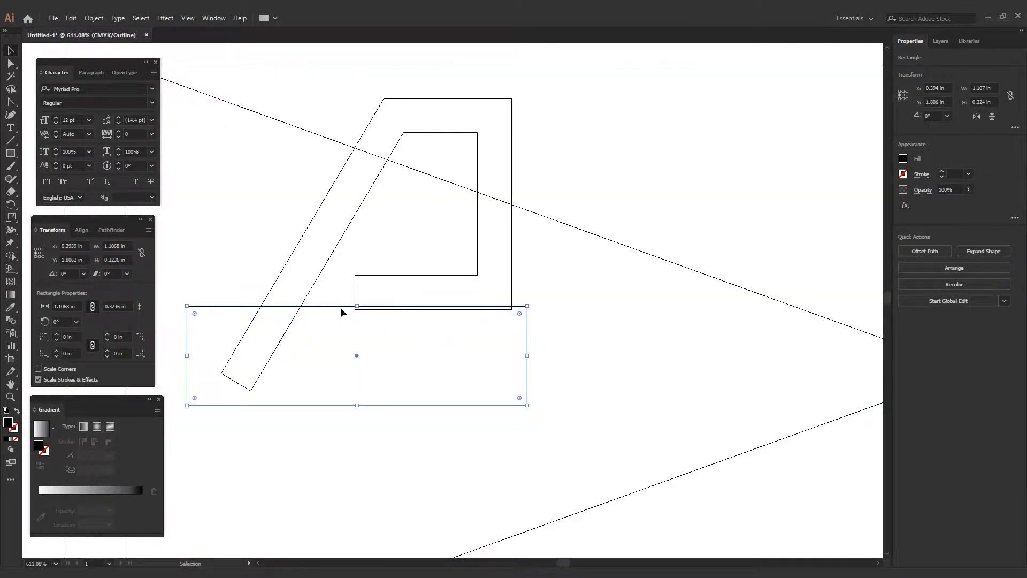
pyautogui.moveTo(366, 309); pyautogui.dragTo(524, 361)
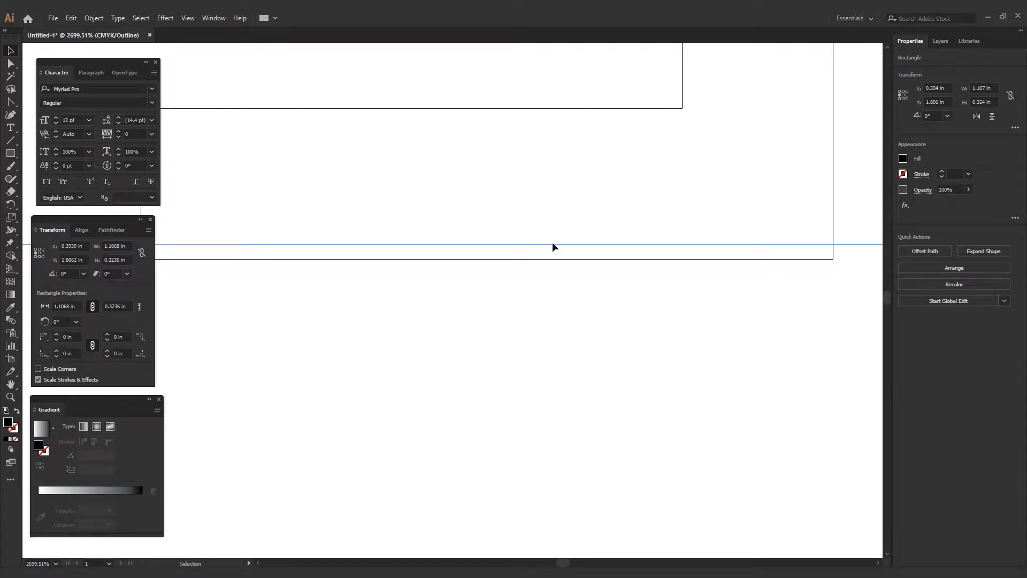
pyautogui.click(567, 230)
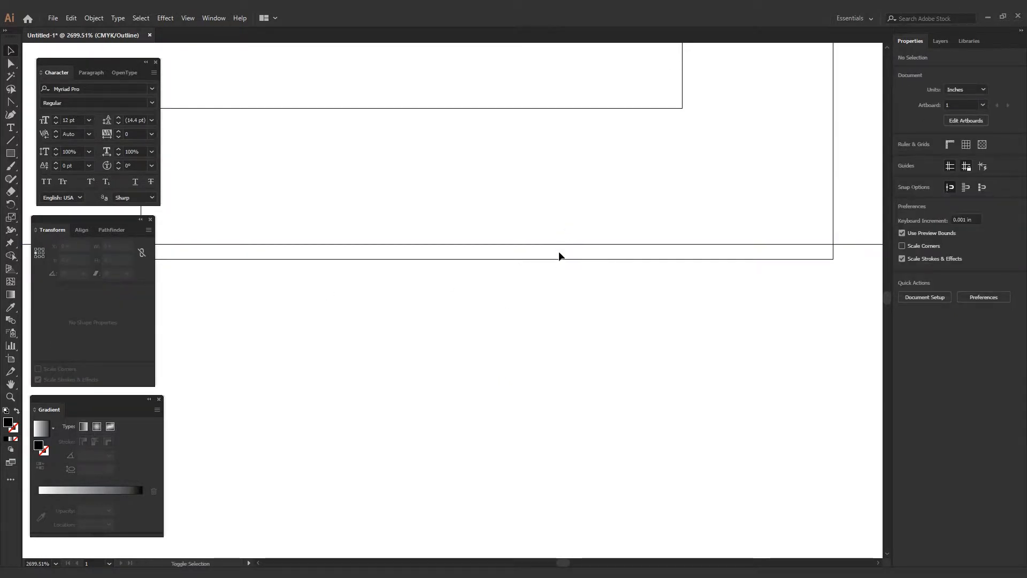
pyautogui.moveTo(559, 245); pyautogui.dragTo(556, 259)
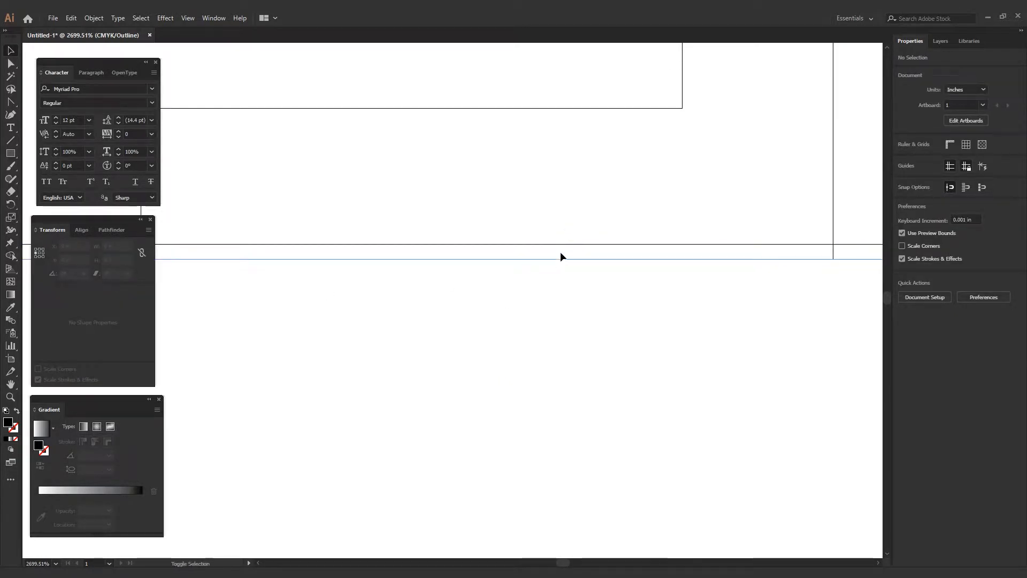
pyautogui.keyDown('ctrl'); pyautogui.click(575, 238); pyautogui.keyUp('ctrl')
pyautogui.hotkey('ctrl', '0')
pyautogui.hotkey('ctrl', 'y')
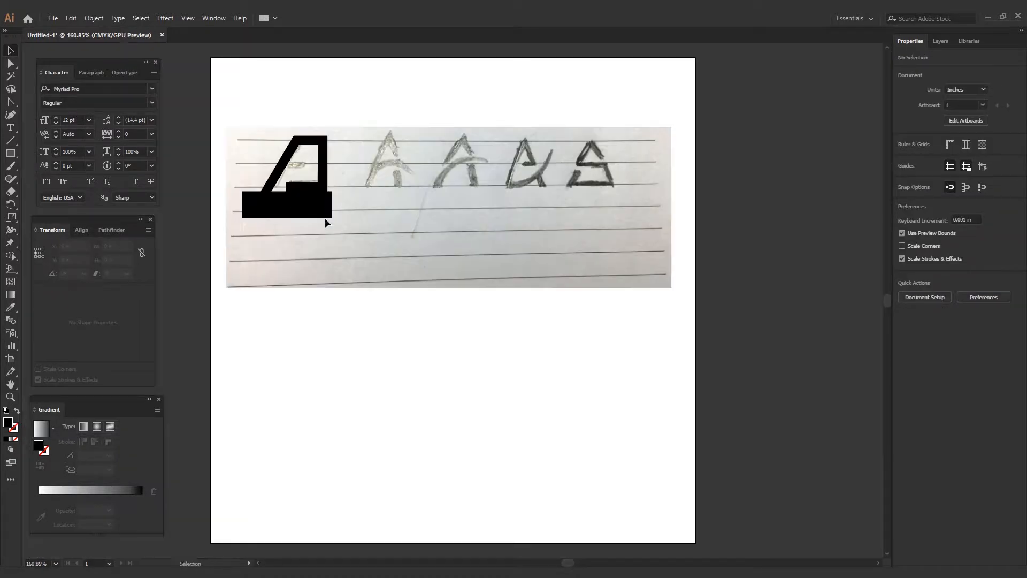
# Cut the slanted leg flush with the letter's base by subtracting the rectangle with Minus Front.
pyautogui.moveTo(325, 218)
pyautogui.mouseDown()
pyautogui.moveTo(355, 236)
pyautogui.moveTo(286, 306)
pyautogui.mouseUp()
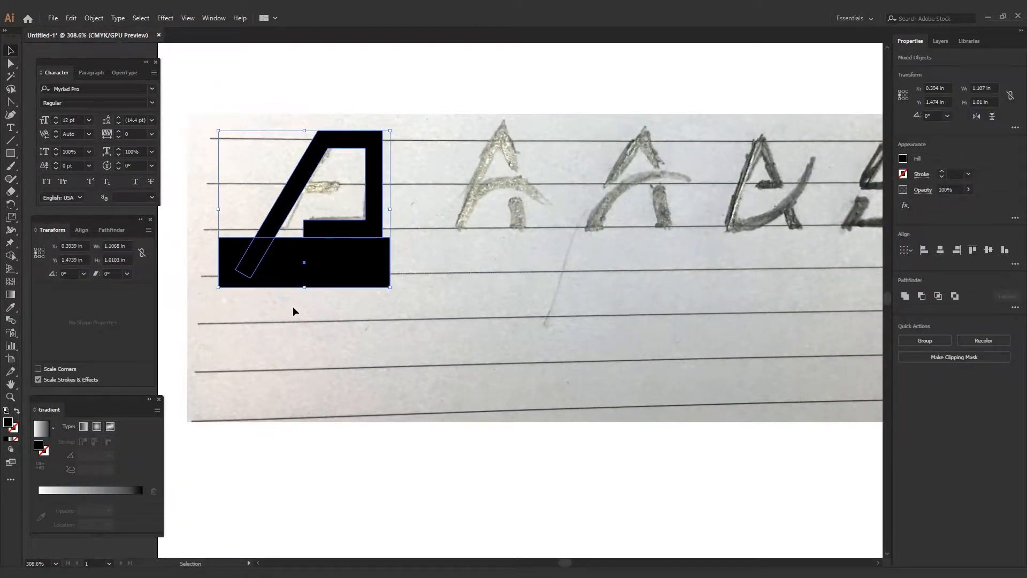
pyautogui.click(109, 230)
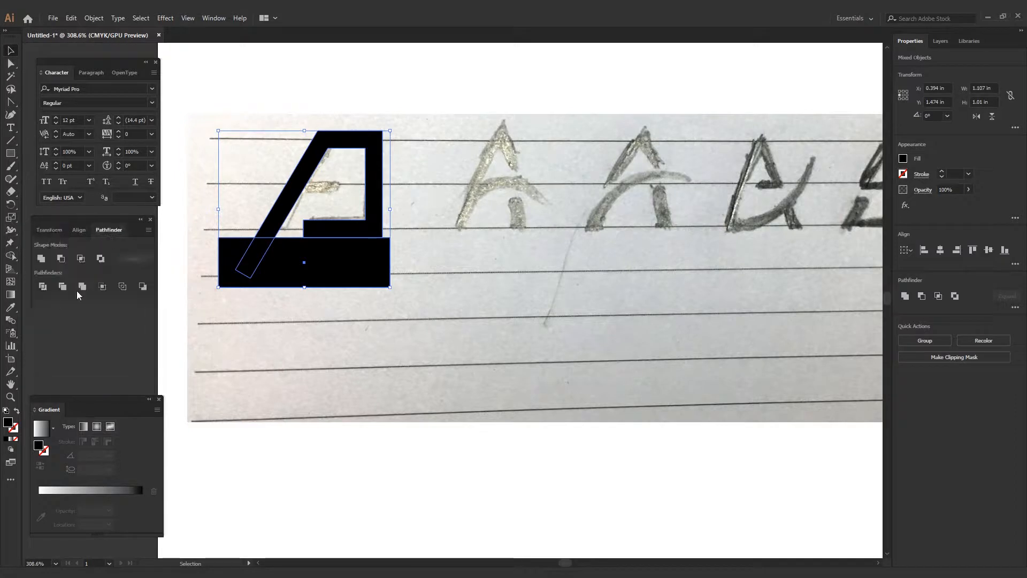
pyautogui.click(61, 259)
pyautogui.click(440, 246)
# Move the upper corner at the bottom bar's free end inward so that end slants parallel to the leg.
pyautogui.moveTo(364, 224); pyautogui.dragTo(488, 260)
pyautogui.scroll(2, 442, 255)
pyautogui.click(449, 280)
pyautogui.press('a')
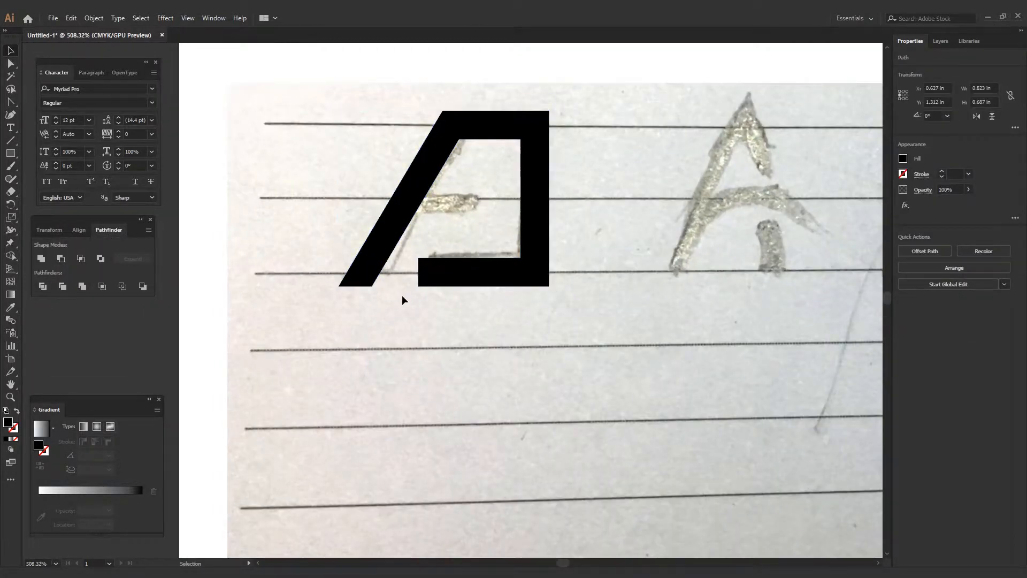
pyautogui.moveTo(416, 260); pyautogui.dragTo(436, 259)
pyautogui.click(625, 306)
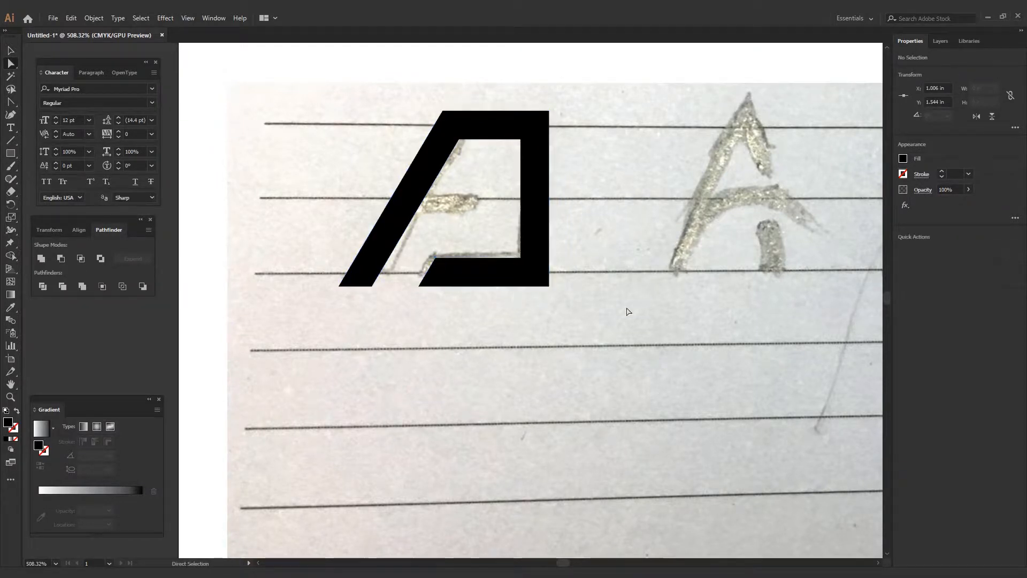
# Draw a rectangle about 0.253 x 0.111 in over the letter's top bar, matching the bar's thickness.
pyautogui.press('v')
pyautogui.moveTo(635, 265); pyautogui.dragTo(612, 298)
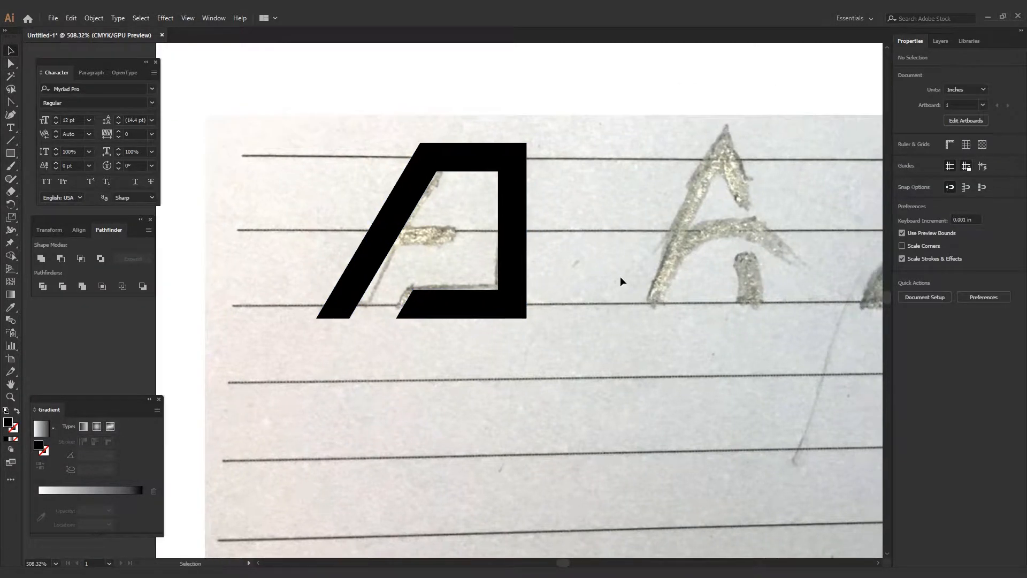
pyautogui.click(10, 153)
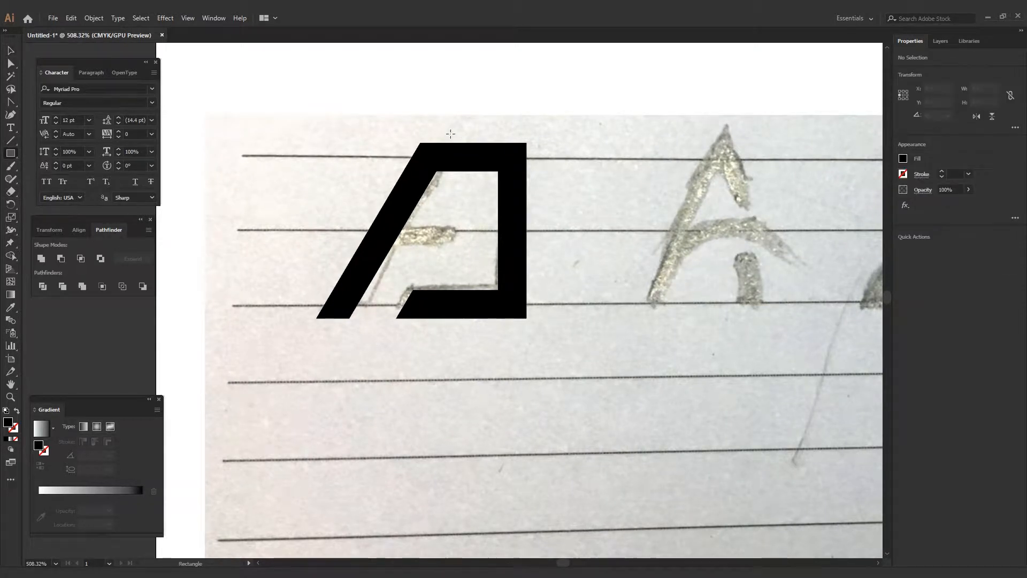
pyautogui.moveTo(446, 143); pyautogui.dragTo(511, 172)
# Fit the small rectangle's upper and lower edges exactly to the top bar's outlines in outline view.
pyautogui.hotkey('ctrl', '=')
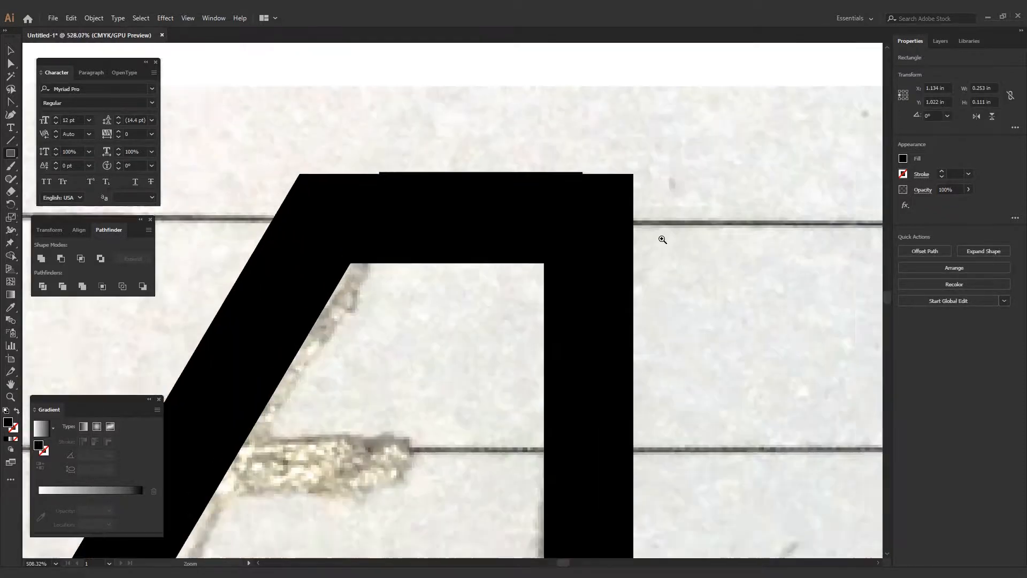
pyautogui.hotkey('ctrl', 'y')
pyautogui.press('v')
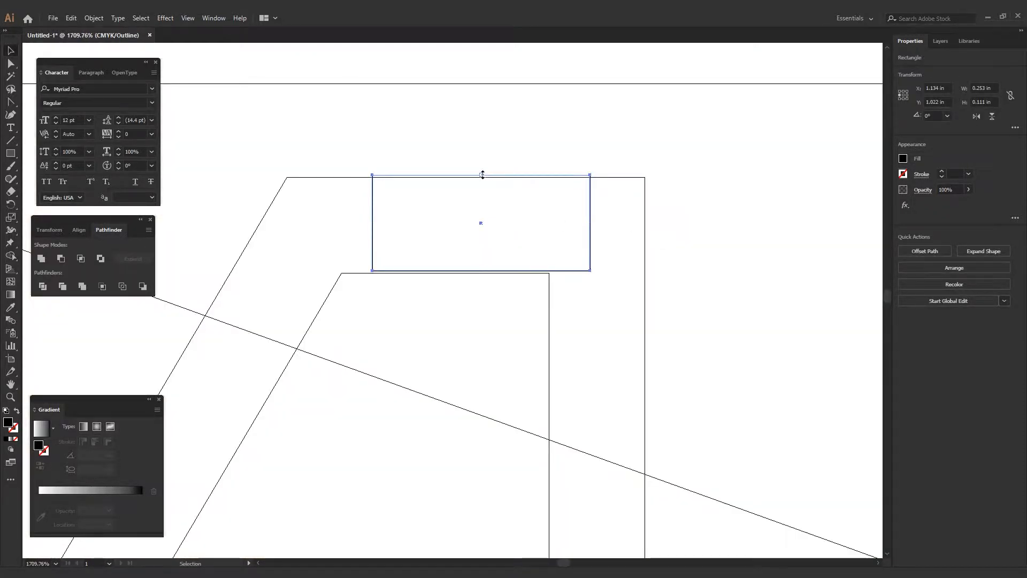
pyautogui.moveTo(482, 175); pyautogui.dragTo(482, 177)
pyautogui.moveTo(482, 272); pyautogui.dragTo(481, 272)
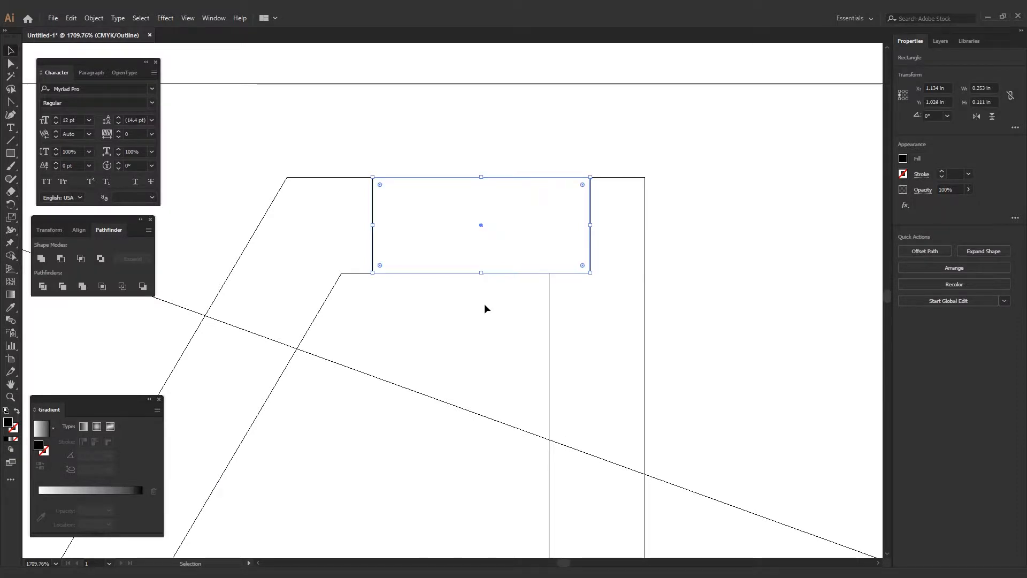
# Return to the filled preview, place the small rectangle as a crossbar against the slanted leg, and center it vertically on the letter.
pyautogui.click(484, 303)
pyautogui.hotkey('ctrl', 'y')
pyautogui.moveTo(504, 213); pyautogui.dragTo(455, 371)
pyautogui.moveTo(527, 348); pyautogui.dragTo(553, 268)
pyautogui.hotkey('ctrl', '-')
pyautogui.hotkey('ctrl', '-')
pyautogui.hotkey('ctrl', '-')
pyautogui.hotkey('ctrl', '-')
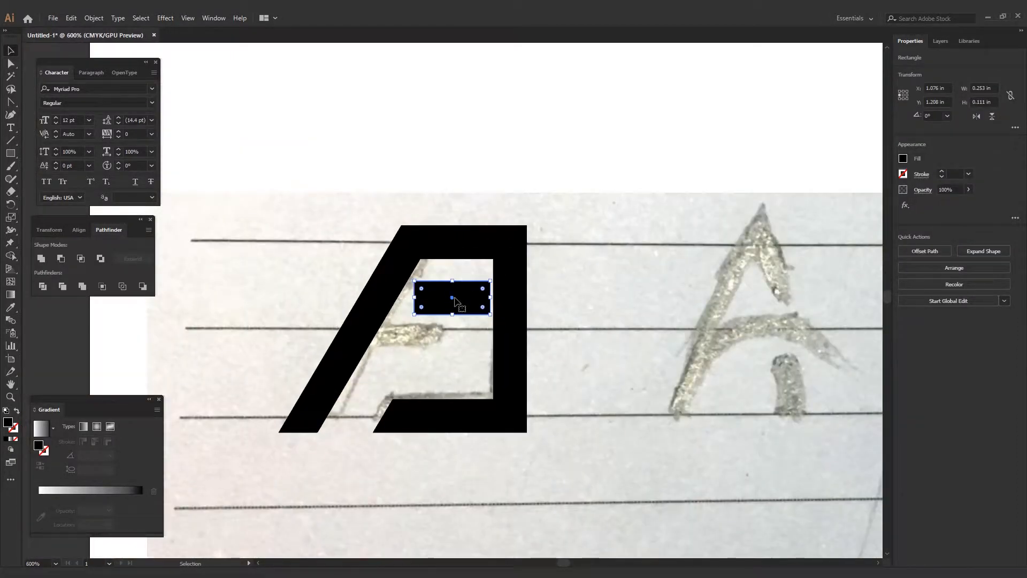
pyautogui.moveTo(456, 302); pyautogui.dragTo(407, 332)
pyautogui.moveTo(569, 230); pyautogui.dragTo(324, 396)
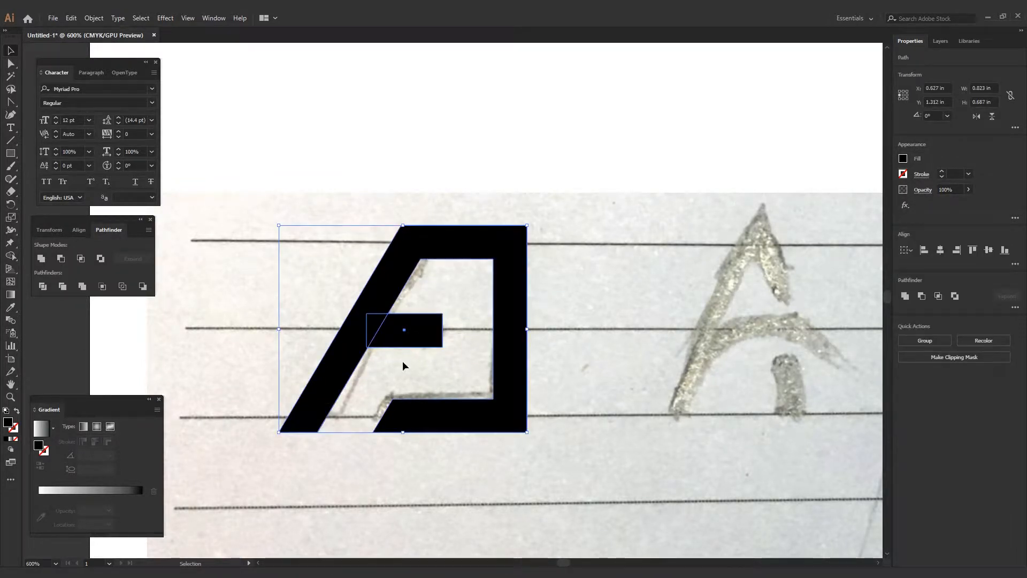
pyautogui.click(567, 355)
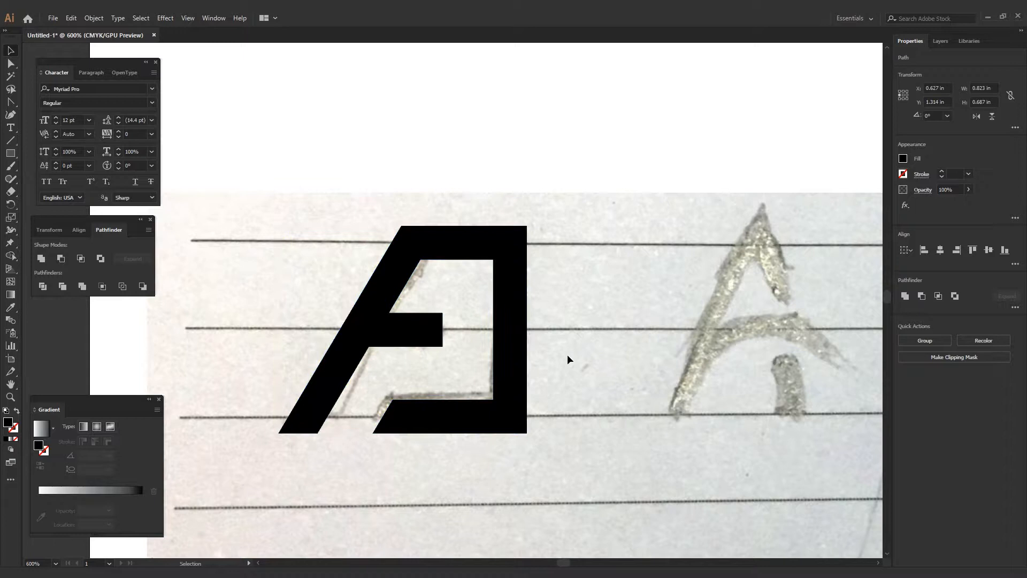
# Move the upper corner of the crossbar's free end outward so that end slants parallel to the leg.
pyautogui.click(436, 338)
pyautogui.click(368, 355)
pyautogui.click(422, 330)
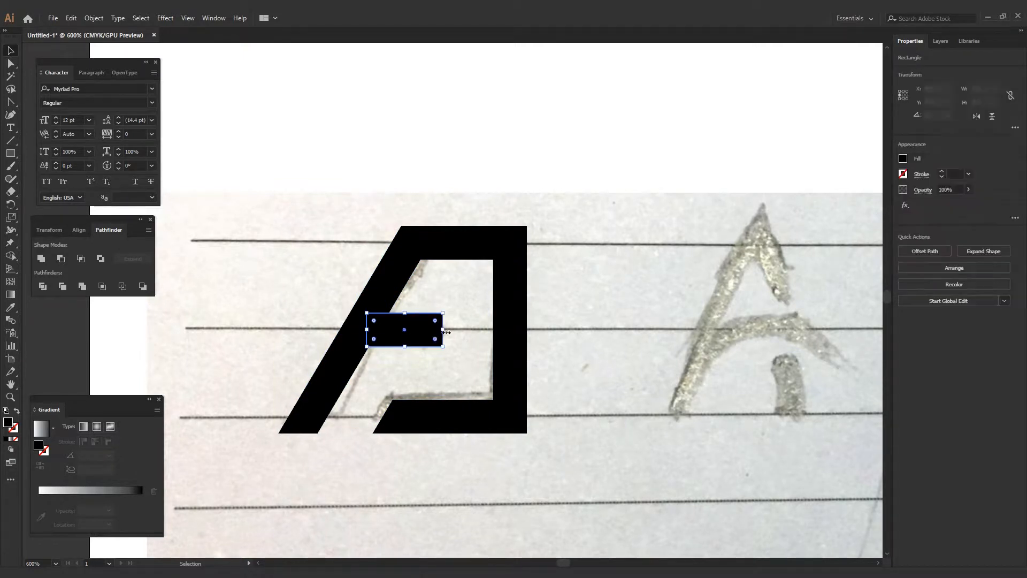
pyautogui.click(445, 344)
pyautogui.press('a')
pyautogui.moveTo(442, 313); pyautogui.dragTo(458, 312)
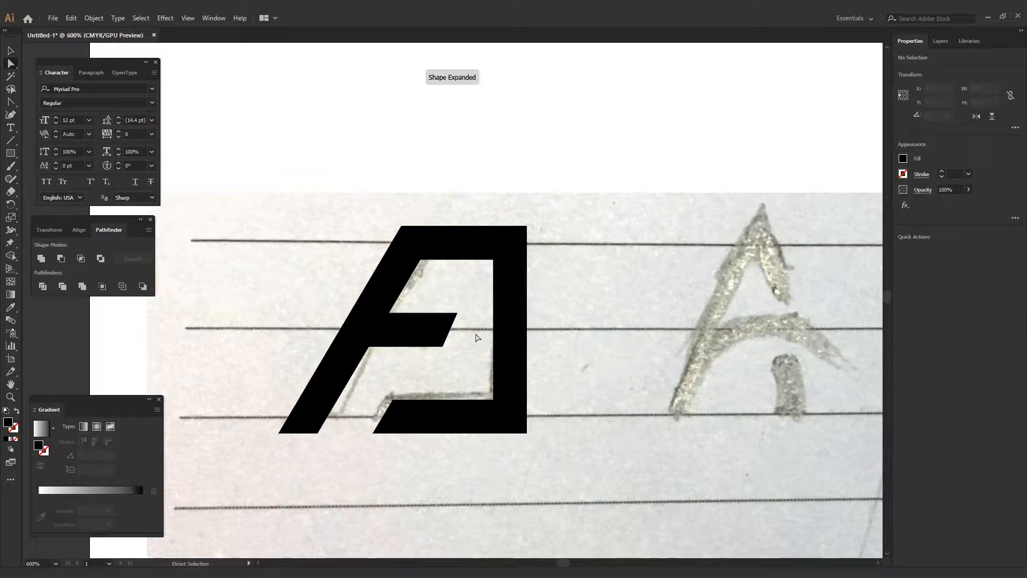
# Unite the crossbar and the first letter into a single shape.
pyautogui.press('v')
pyautogui.click(527, 399)
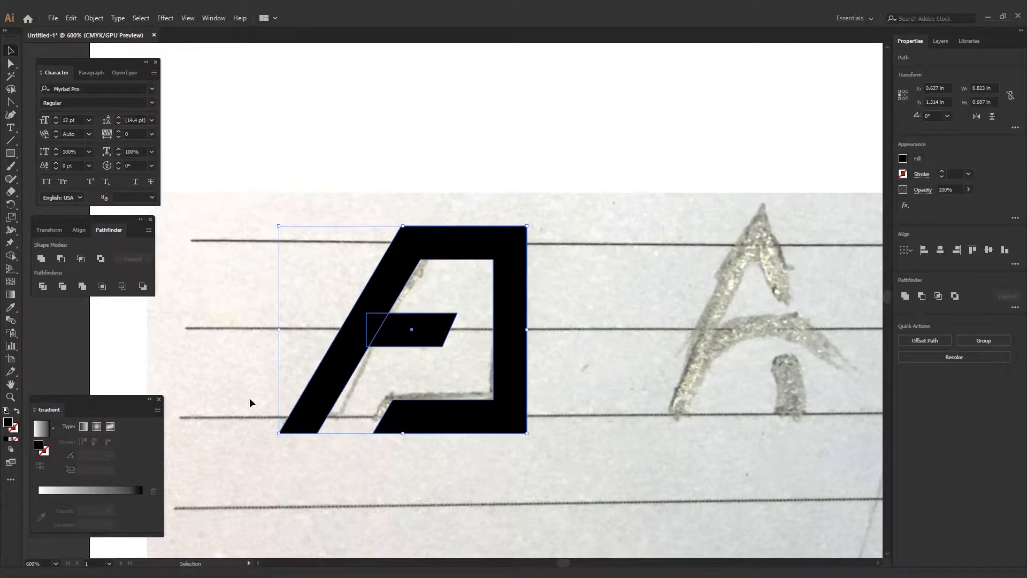
pyautogui.click(41, 259)
pyautogui.click(385, 212)
# Draw an open inverted-V path with the Pen tool along the two legs of the second A sketch.
pyautogui.hotkey('ctrl', '-')
pyautogui.hotkey('ctrl', '-')
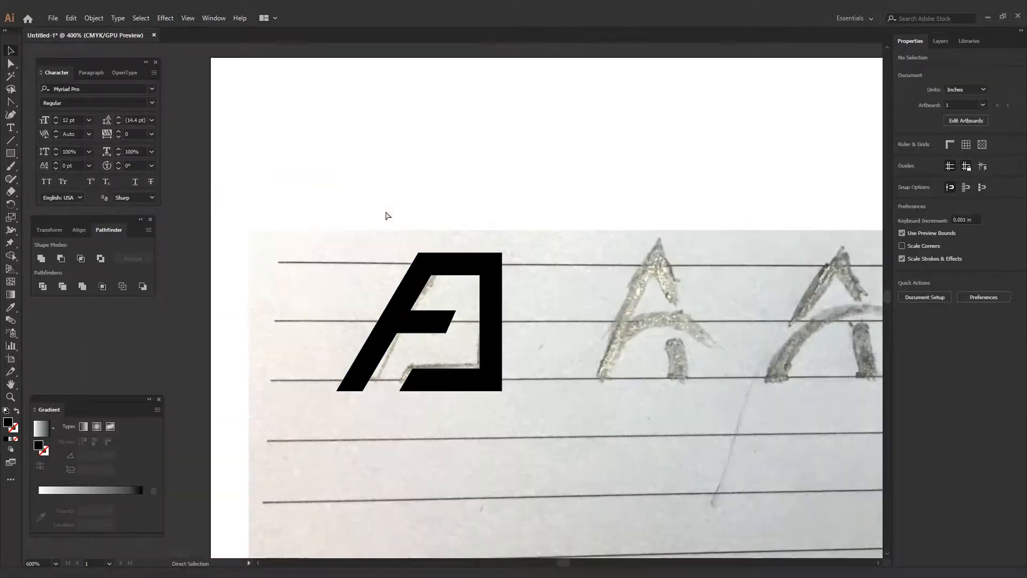
pyautogui.press('space')
pyautogui.moveTo(495, 289); pyautogui.dragTo(382, 336)
pyautogui.moveTo(466, 327); pyautogui.dragTo(423, 344)
pyautogui.press('space')
pyautogui.moveTo(414, 284); pyautogui.dragTo(425, 273)
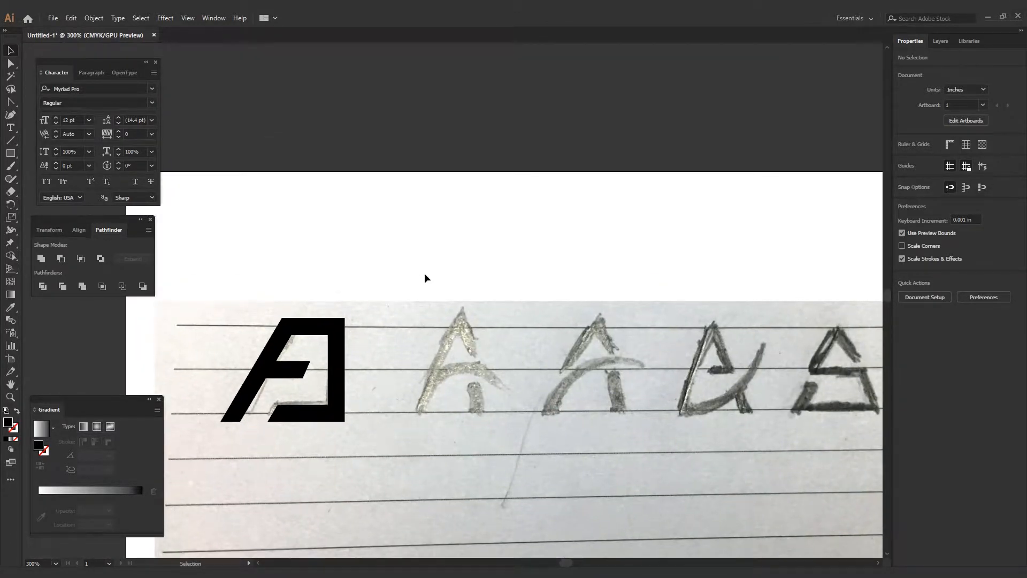
pyautogui.press('p')
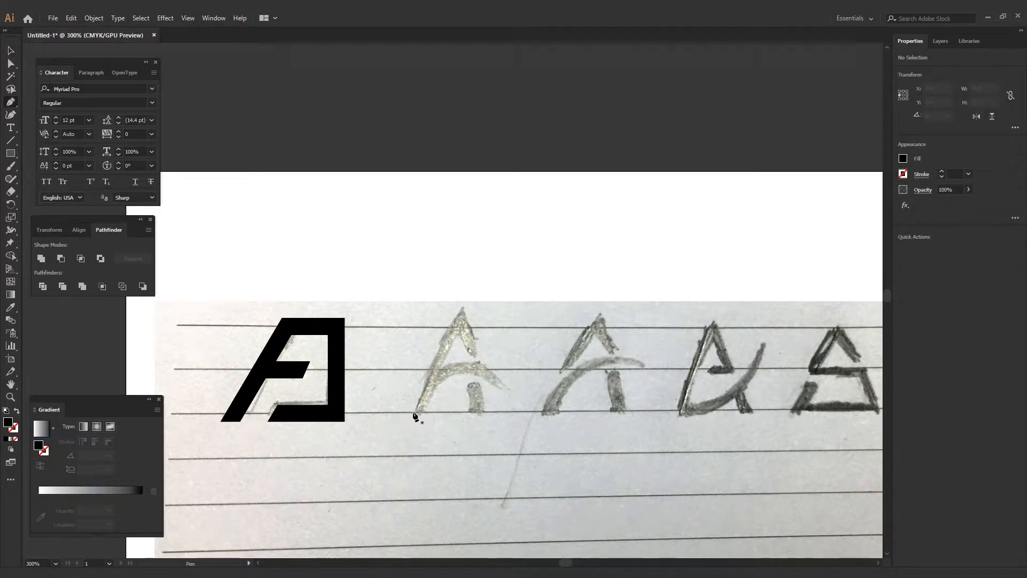
pyautogui.moveTo(415, 412); pyautogui.dragTo(492, 337)
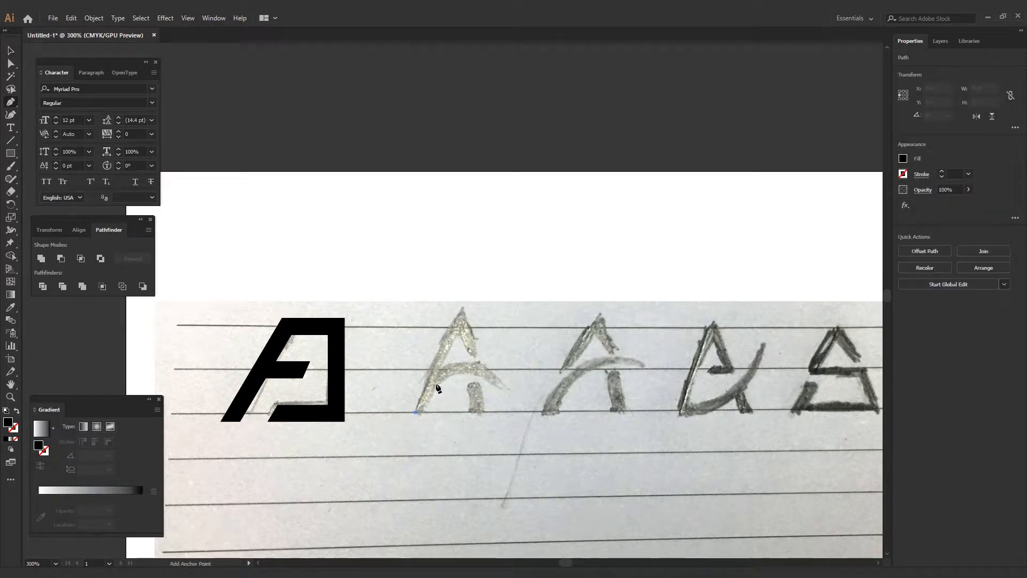
pyautogui.click(464, 309)
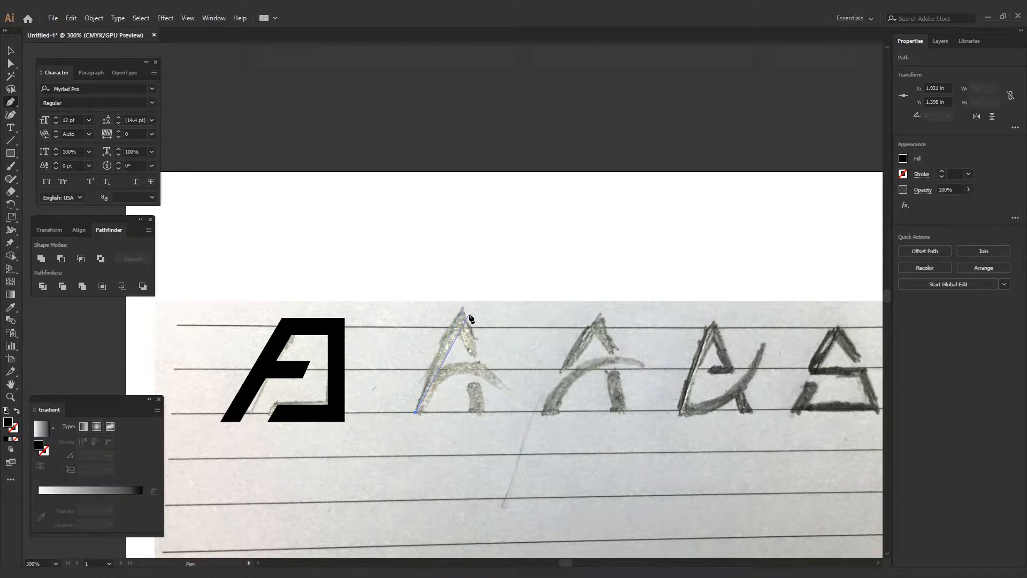
pyautogui.click(469, 314)
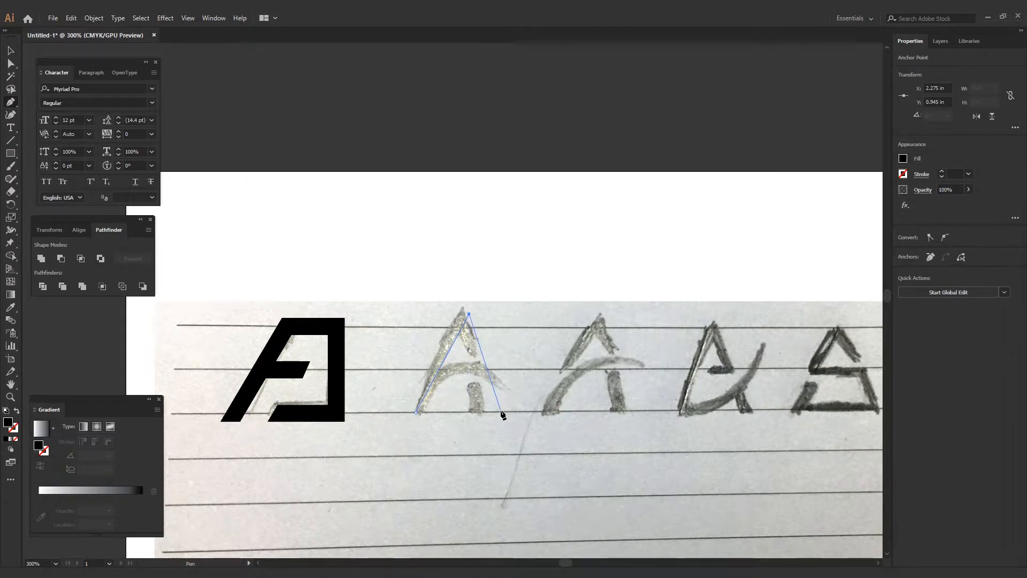
pyautogui.click(500, 412)
# Swap the inverted V's black fill to its stroke and shift the path so its apex sits on the sketch's tip.
pyautogui.hotkey('shift', 'x')
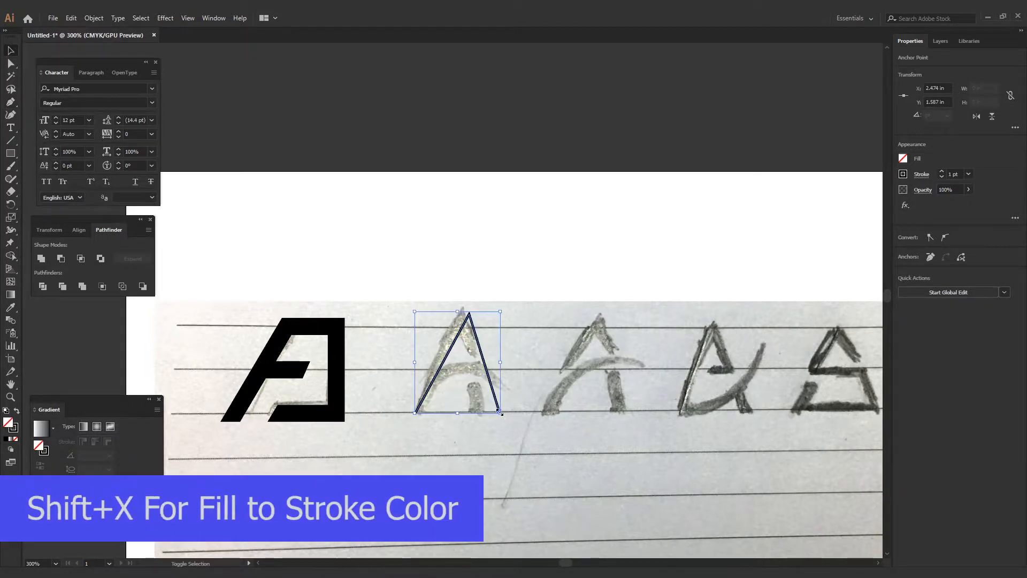
pyautogui.moveTo(470, 316); pyautogui.dragTo(461, 316)
pyautogui.click(508, 256)
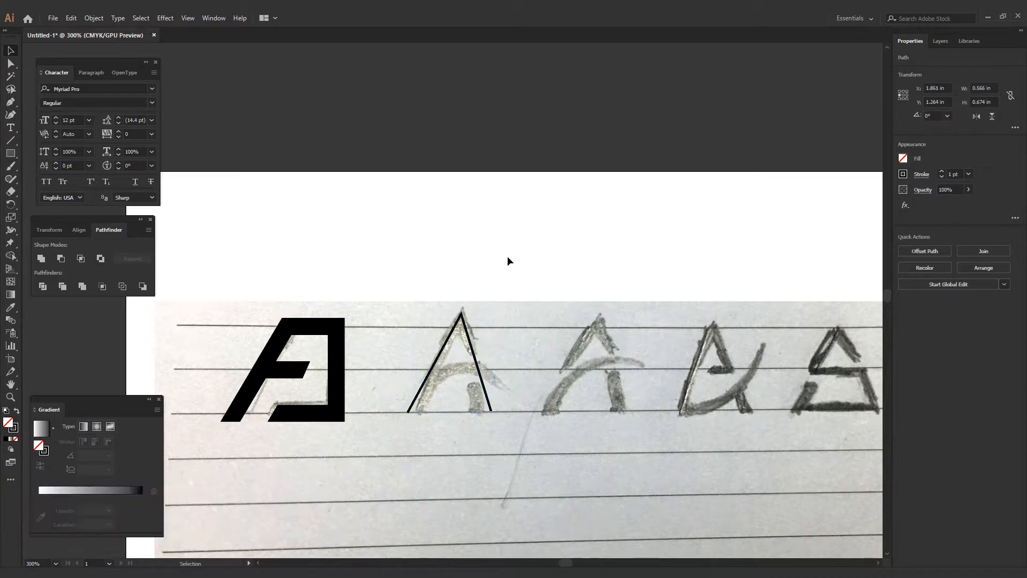
# Set the inverted V's stroke weight to 8 pt.
pyautogui.press('a')
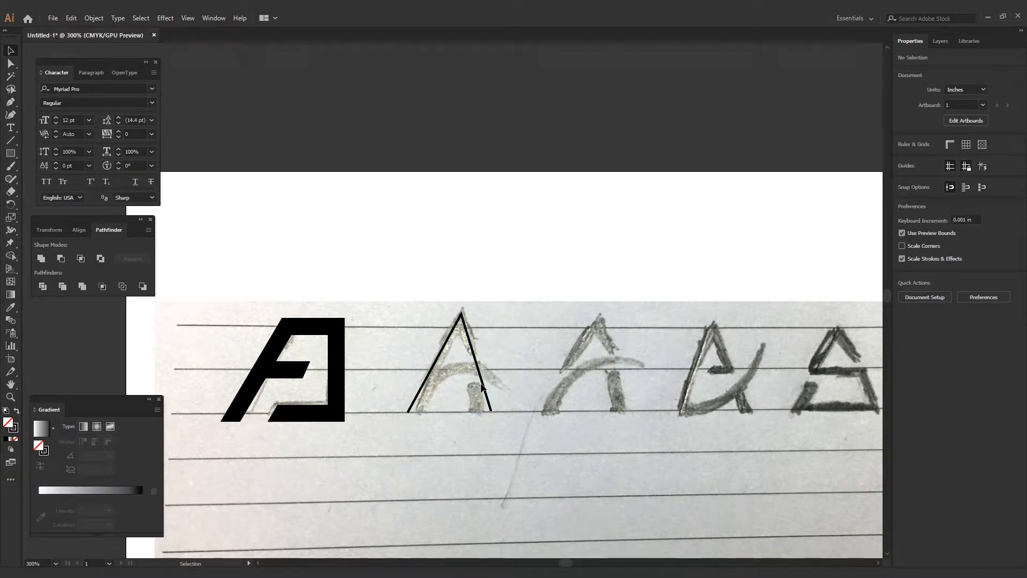
pyautogui.click(483, 387)
pyautogui.click(969, 174)
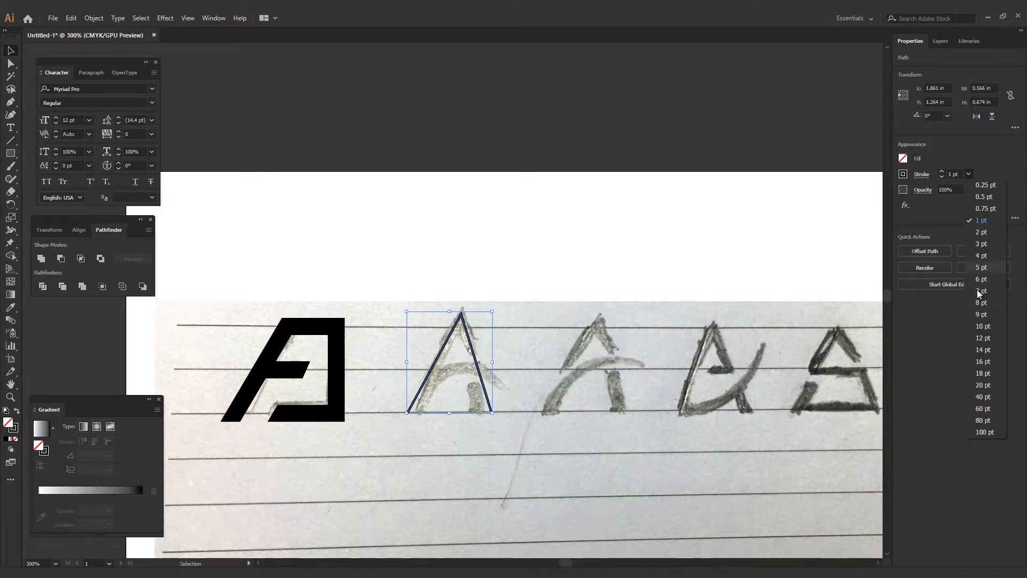
pyautogui.click(982, 303)
pyautogui.click(556, 239)
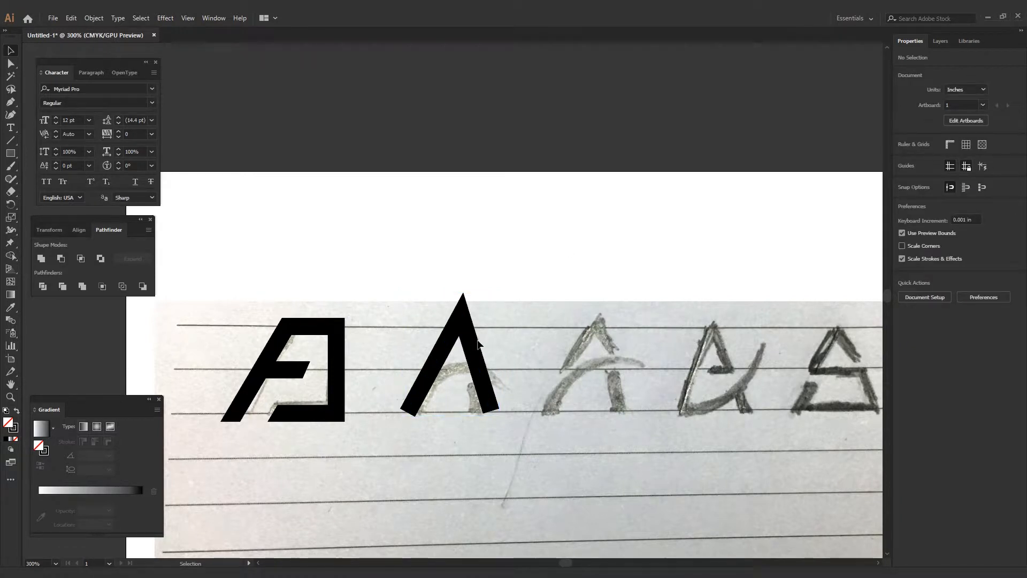
# Move the inverted V's apex anchor to the middle between its legs and nudge the whole path slightly right over the sketch.
pyautogui.click(476, 344)
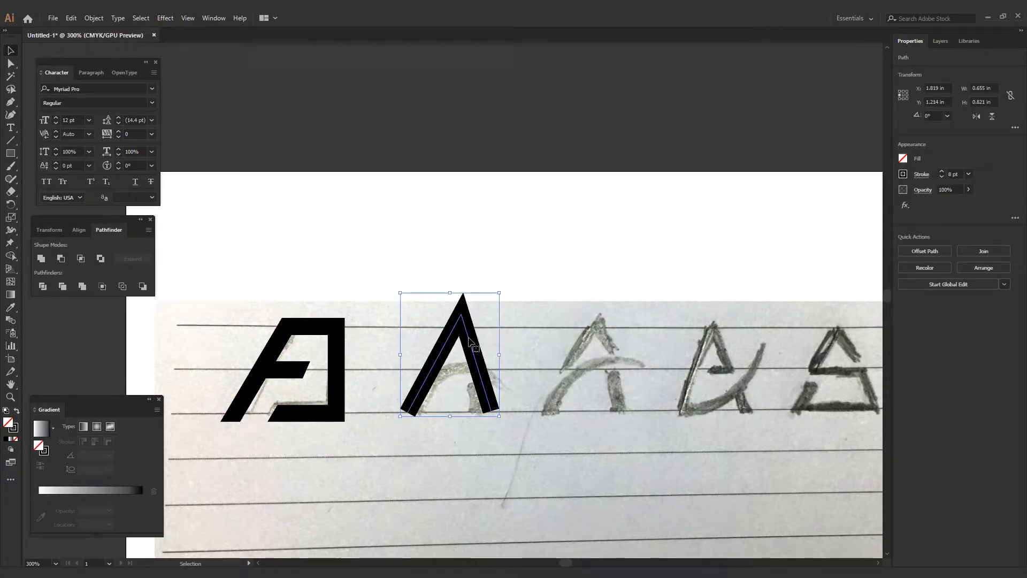
pyautogui.press('a')
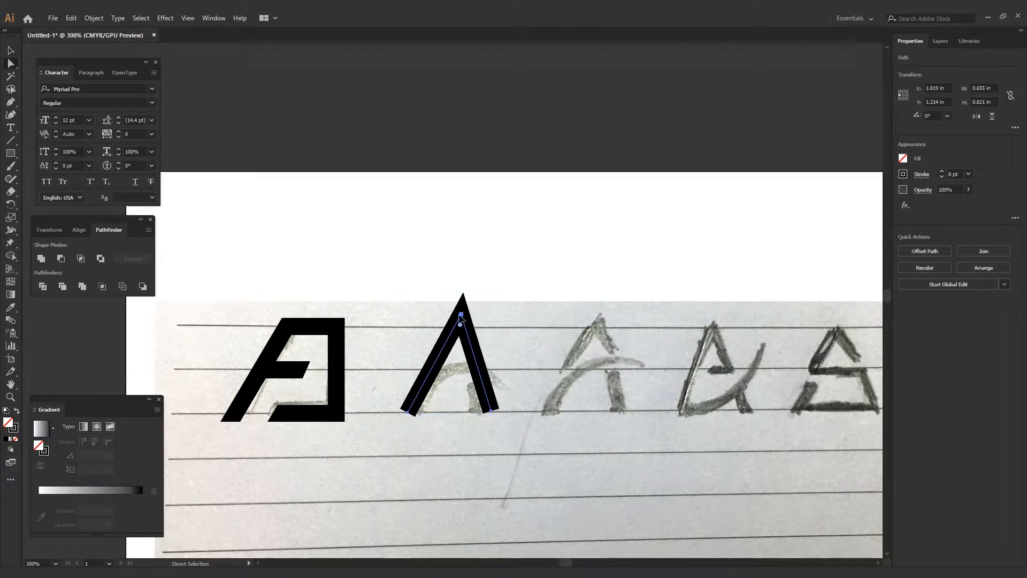
pyautogui.moveTo(442, 272); pyautogui.dragTo(454, 314)
pyautogui.click(473, 273)
pyautogui.press('v')
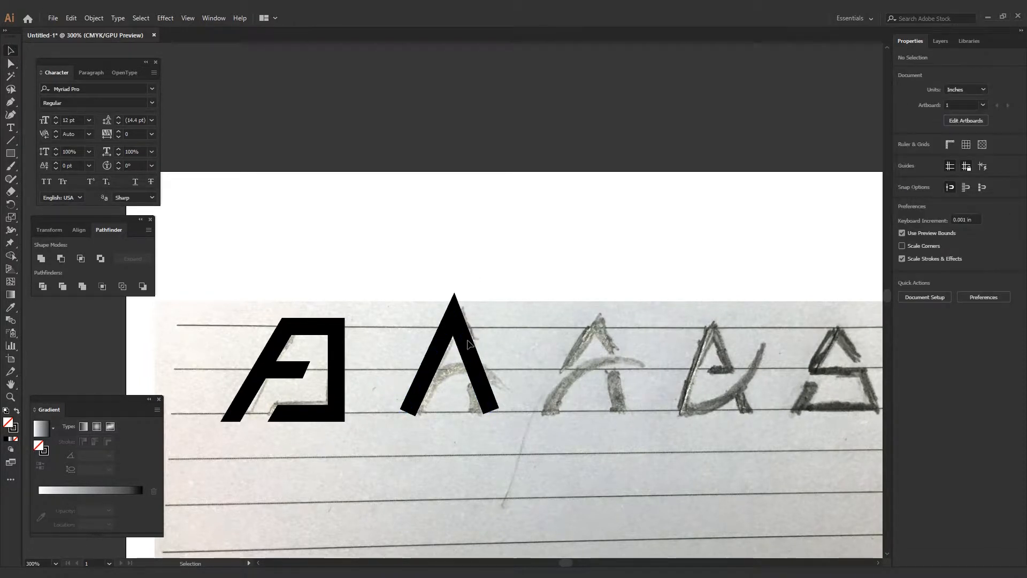
pyautogui.click(467, 345)
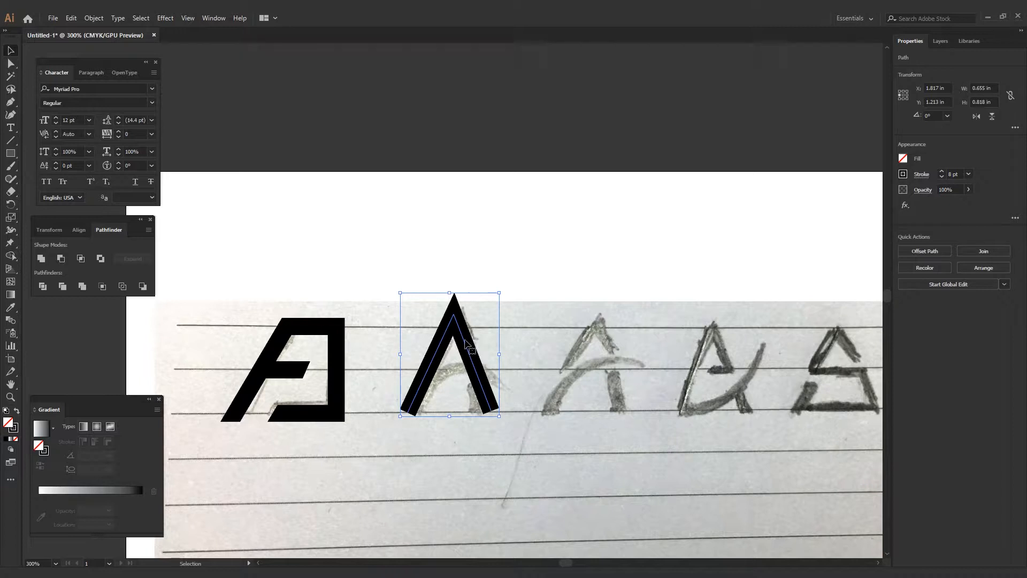
pyautogui.moveTo(465, 341); pyautogui.dragTo(468, 341)
pyautogui.click(482, 344)
# Expand the inverted V's fill and stroke into a solid shape.
pyautogui.click(475, 345)
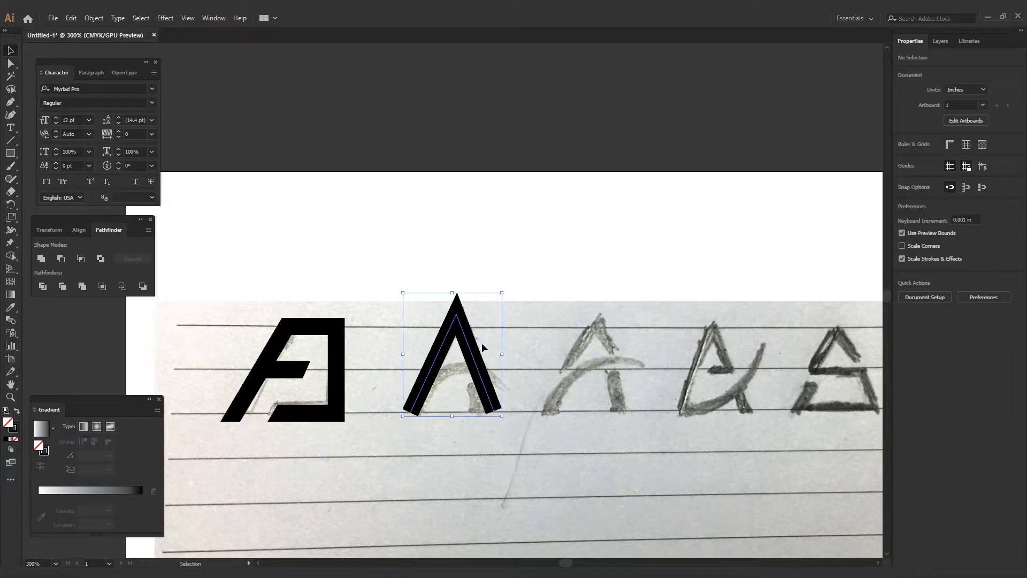
pyautogui.click(94, 18)
pyautogui.click(107, 131)
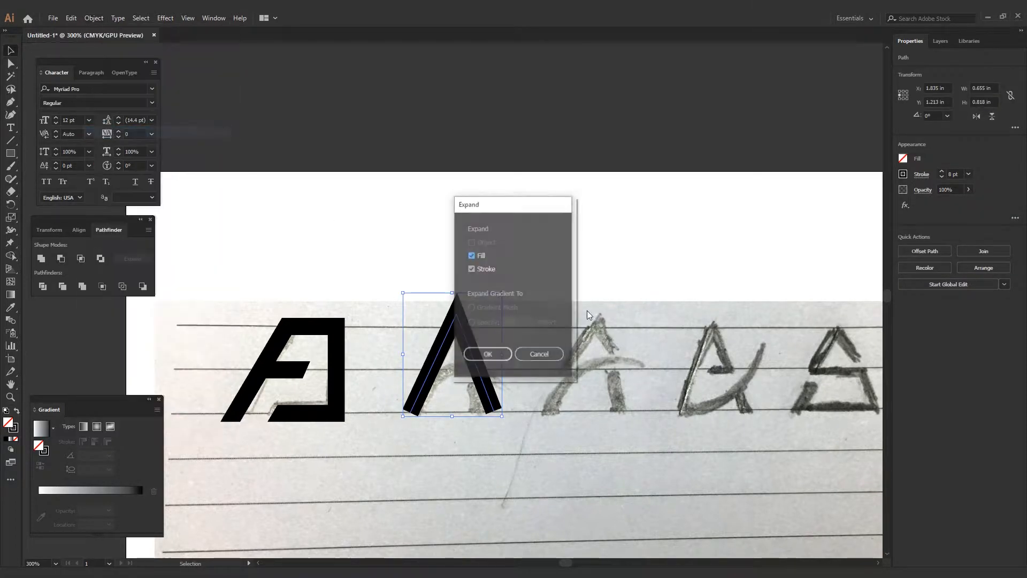
pyautogui.click(488, 356)
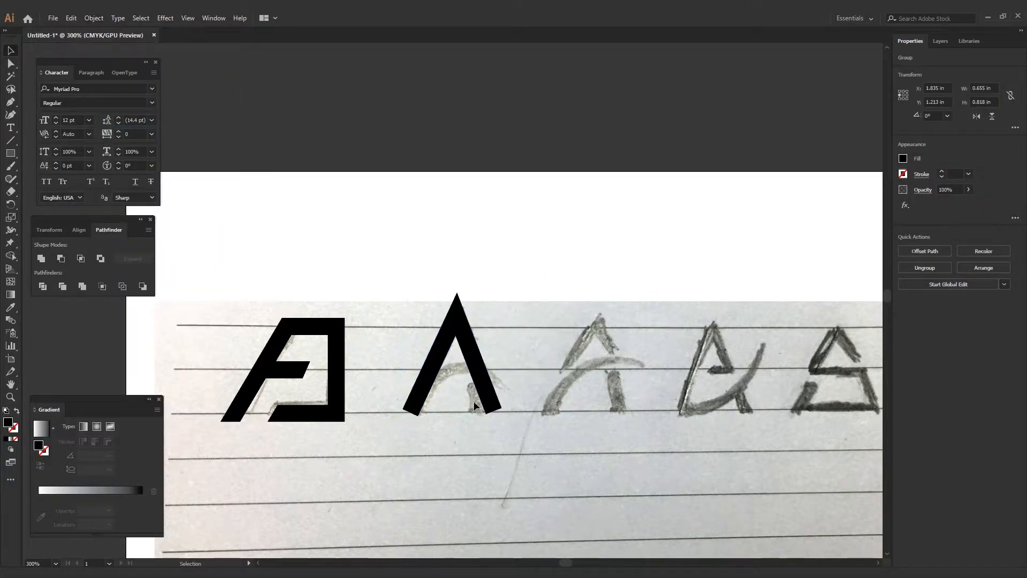
pyautogui.click(528, 378)
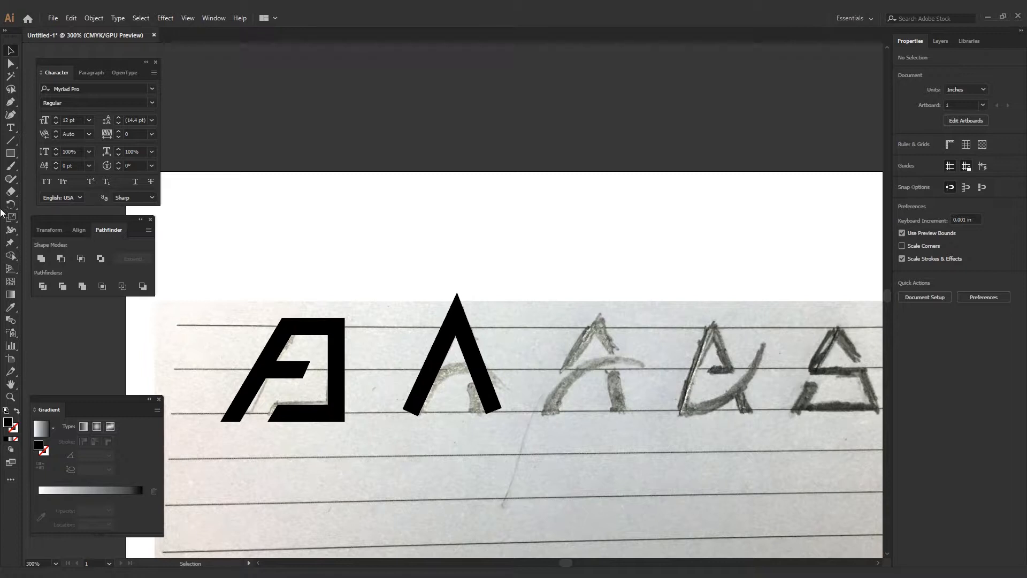
# Trim both leg ends flat by subtracting an about 0.876 in wide rectangle with Minus Front, and lower the letter onto the sketch's baseline.
pyautogui.click(11, 153)
pyautogui.moveTo(383, 407); pyautogui.dragTo(463, 435)
pyautogui.press('v')
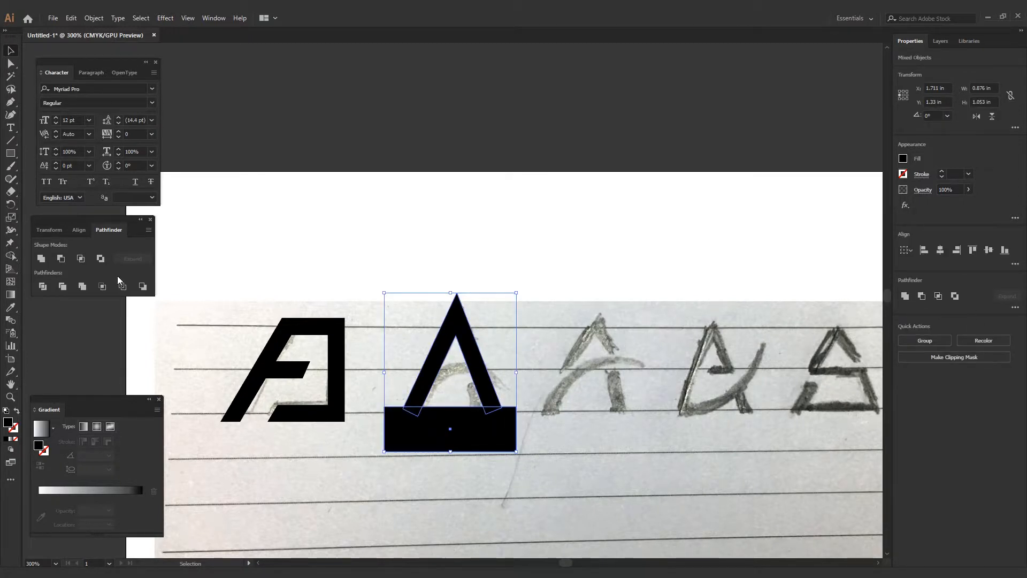
pyautogui.click(62, 261)
pyautogui.click(535, 264)
pyautogui.click(463, 343)
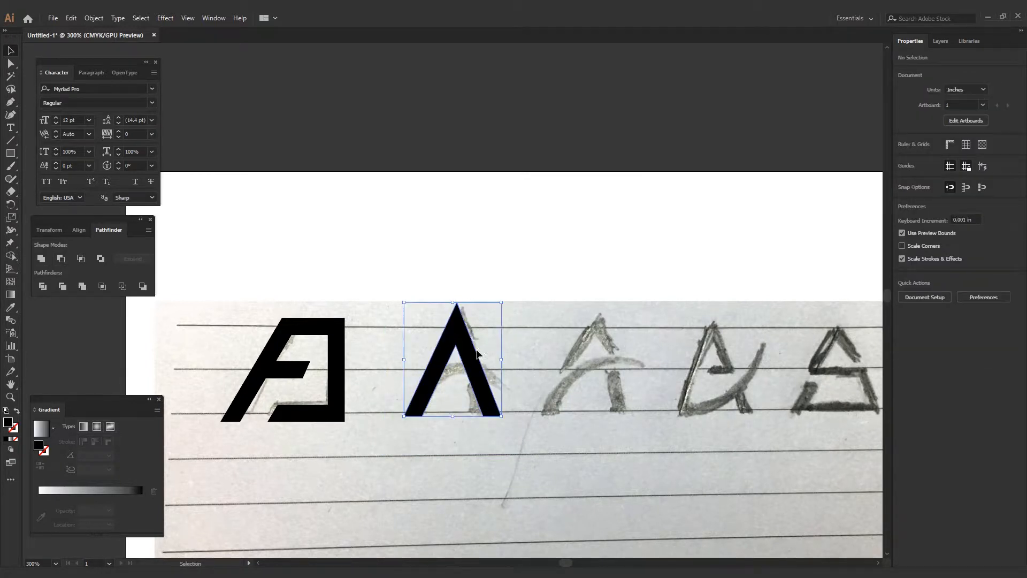
pyautogui.click(506, 289)
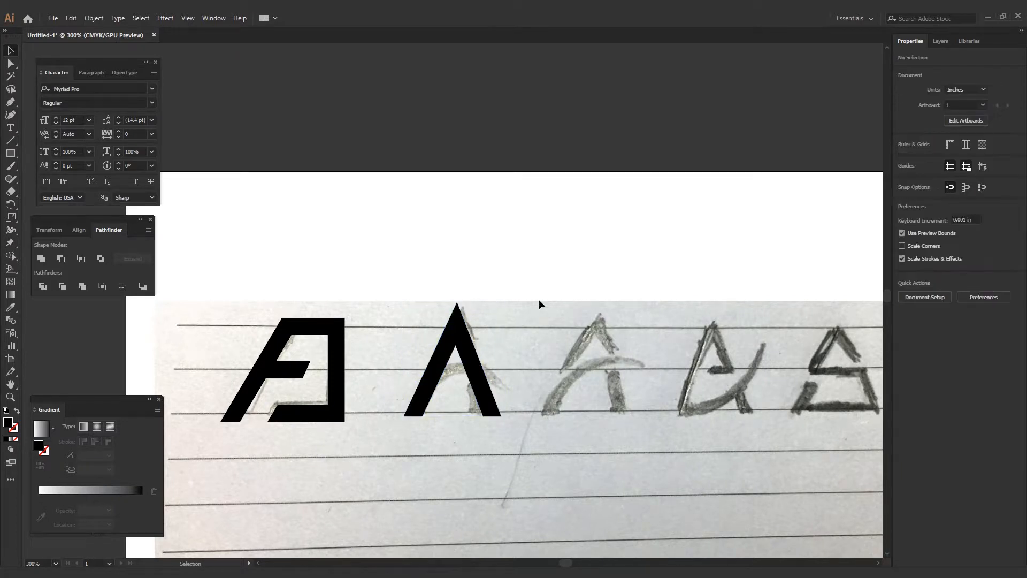
# Draw an arched path about 0.716 x 0.3 in from the left leg's foot past the right leg, with a black stroke and no fill.
pyautogui.press('p')
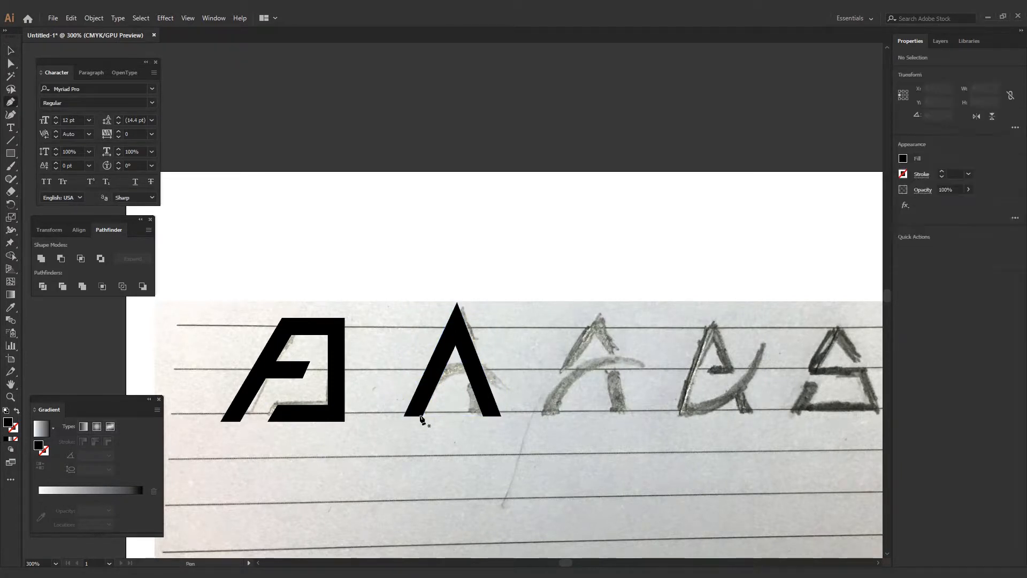
pyautogui.click(412, 415)
pyautogui.moveTo(518, 388); pyautogui.dragTo(584, 420)
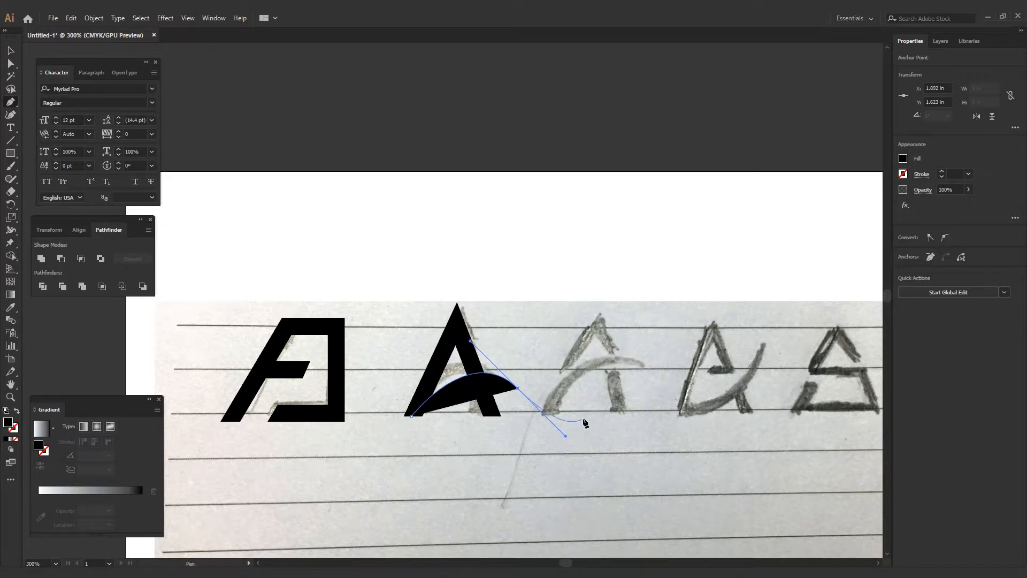
pyautogui.press('v')
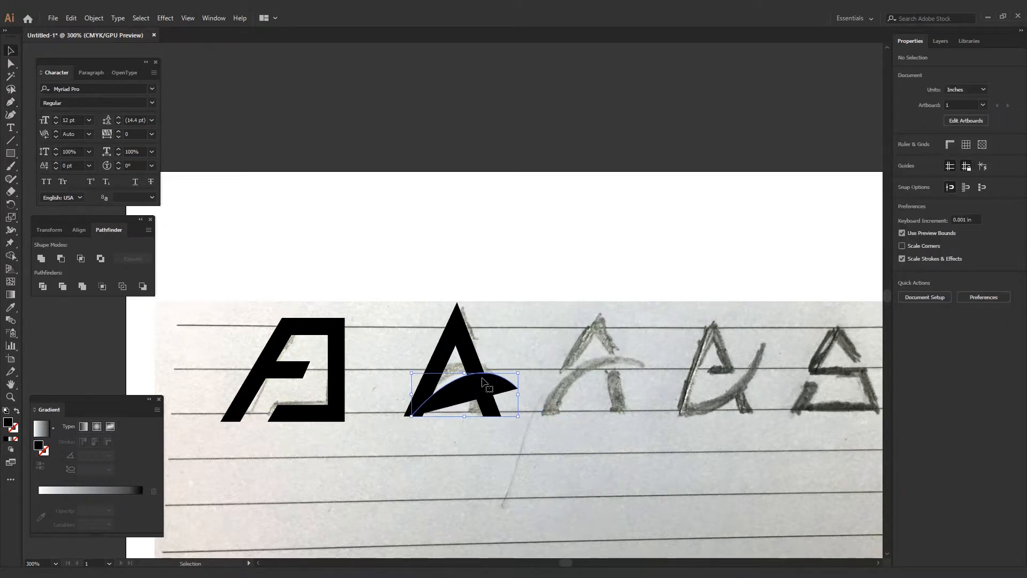
pyautogui.click(17, 411)
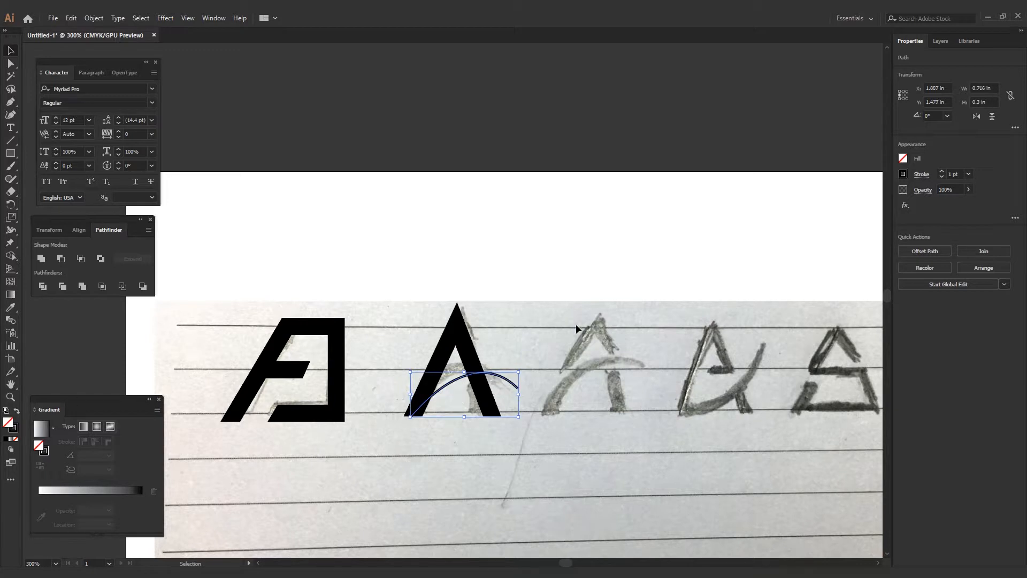
pyautogui.click(574, 322)
# Set the arched crossbar's stroke weight to 8 pt.
pyautogui.click(474, 364)
pyautogui.click(513, 381)
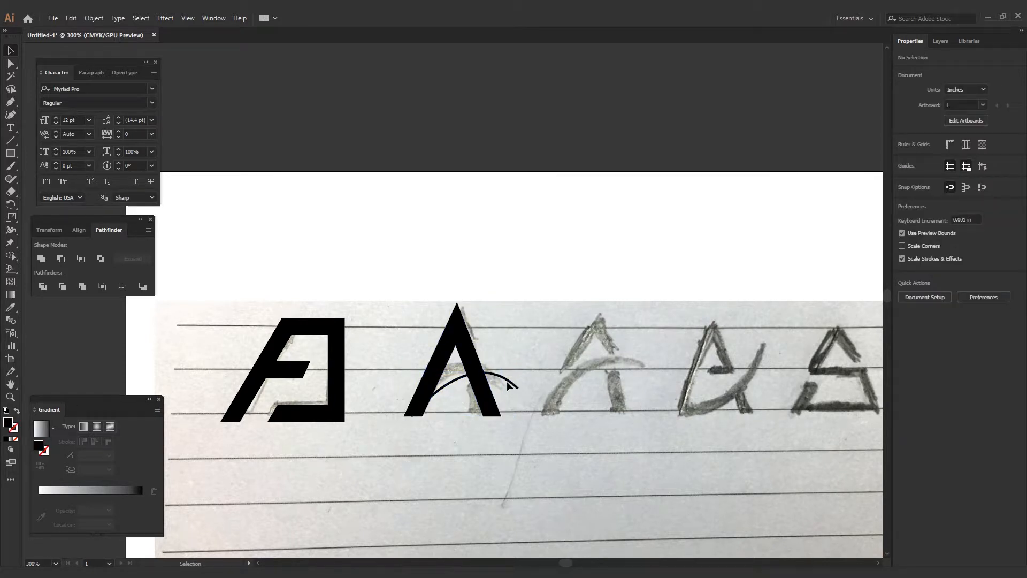
pyautogui.click(968, 175)
pyautogui.click(979, 302)
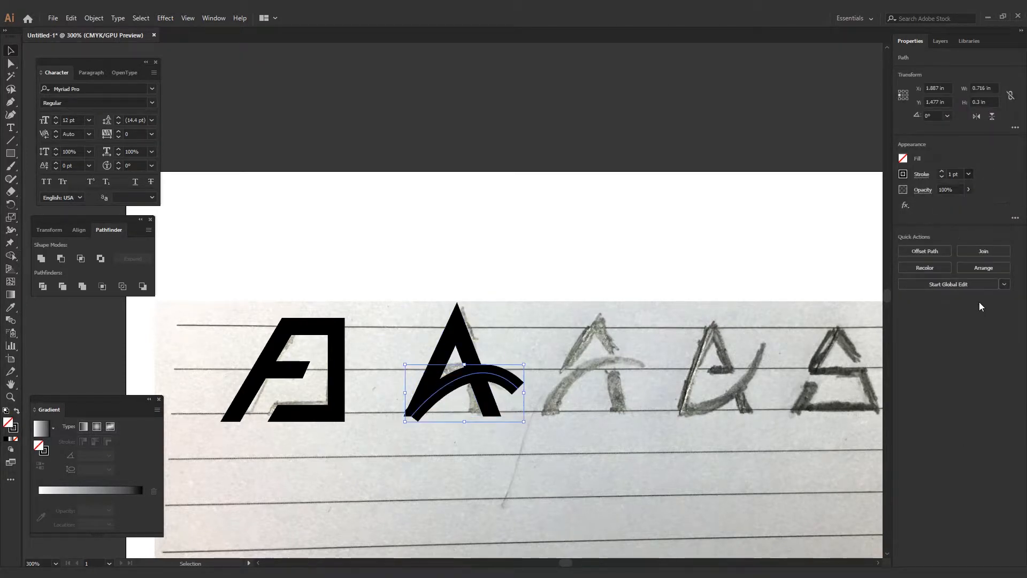
pyautogui.click(526, 345)
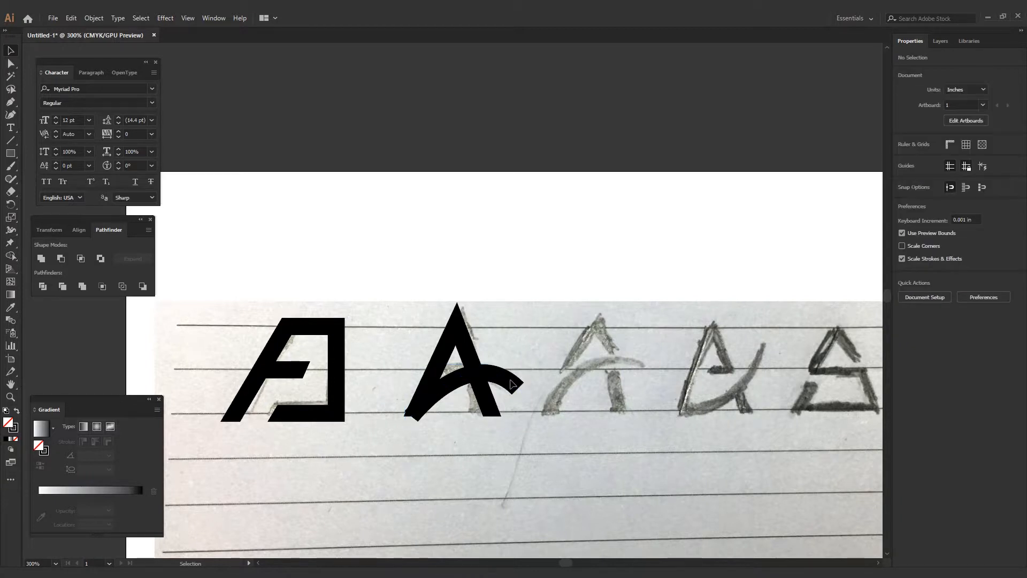
# Apply a wedge-shaped width profile to the arched crossbar's stroke so it tapers towards its right end.
pyautogui.click(504, 383)
pyautogui.click(923, 175)
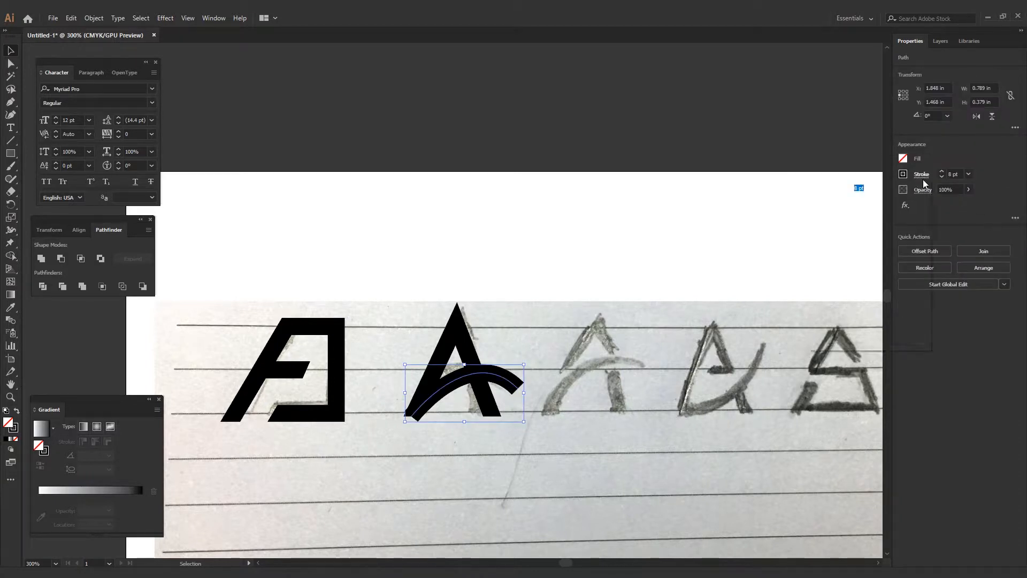
pyautogui.click(866, 291)
pyautogui.click(892, 294)
pyautogui.click(871, 337)
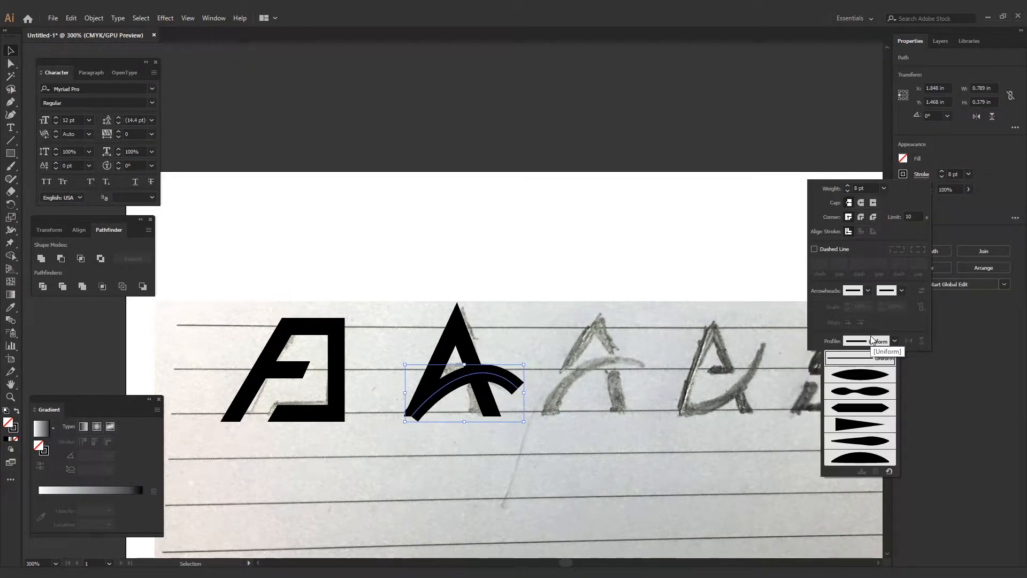
pyautogui.click(853, 422)
pyautogui.click(531, 351)
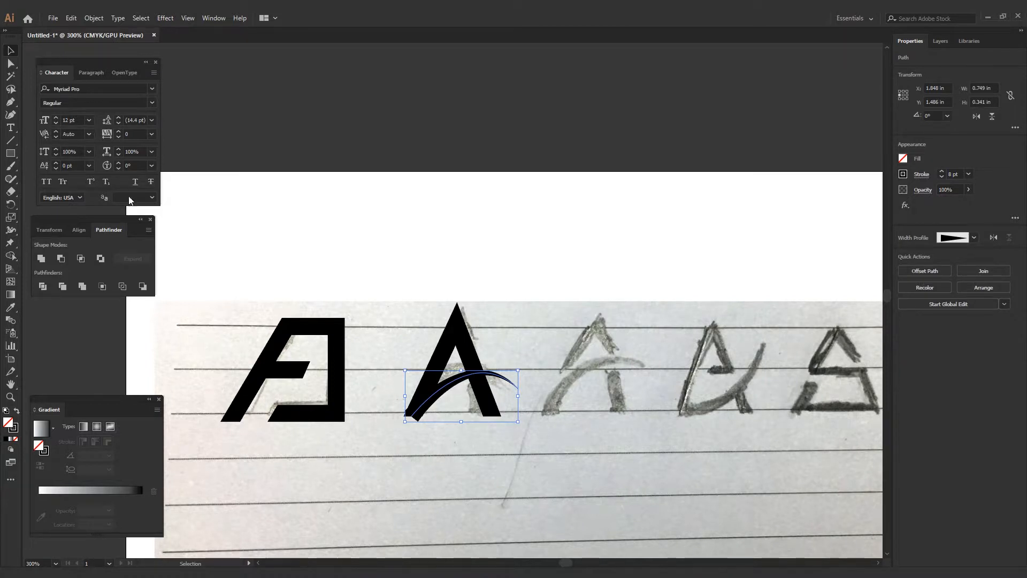
# Expand the appearance of the tapered arched crossbar into a filled shape.
pyautogui.click(96, 19)
pyautogui.click(137, 171)
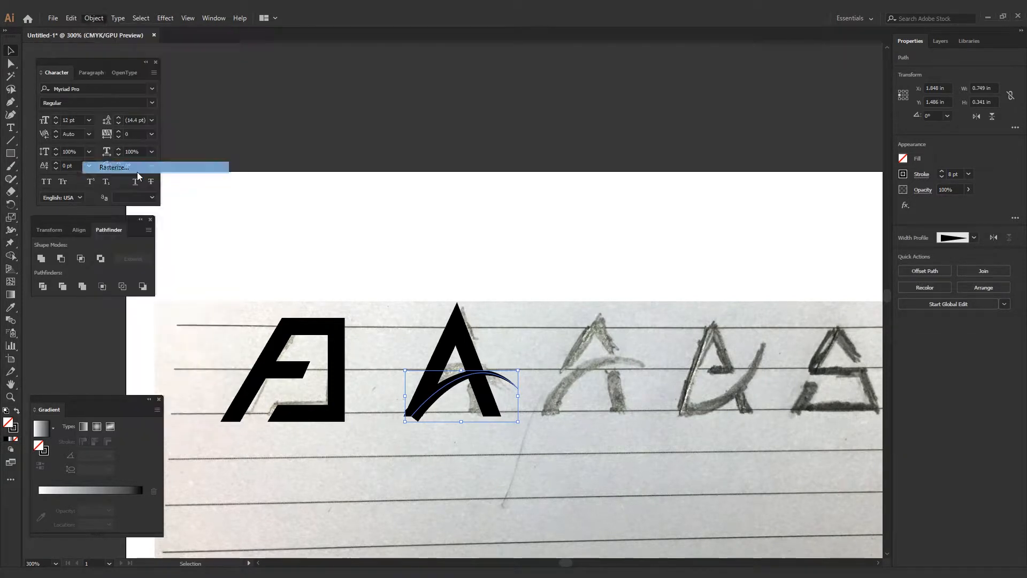
pyautogui.click(593, 382)
pyautogui.click(97, 21)
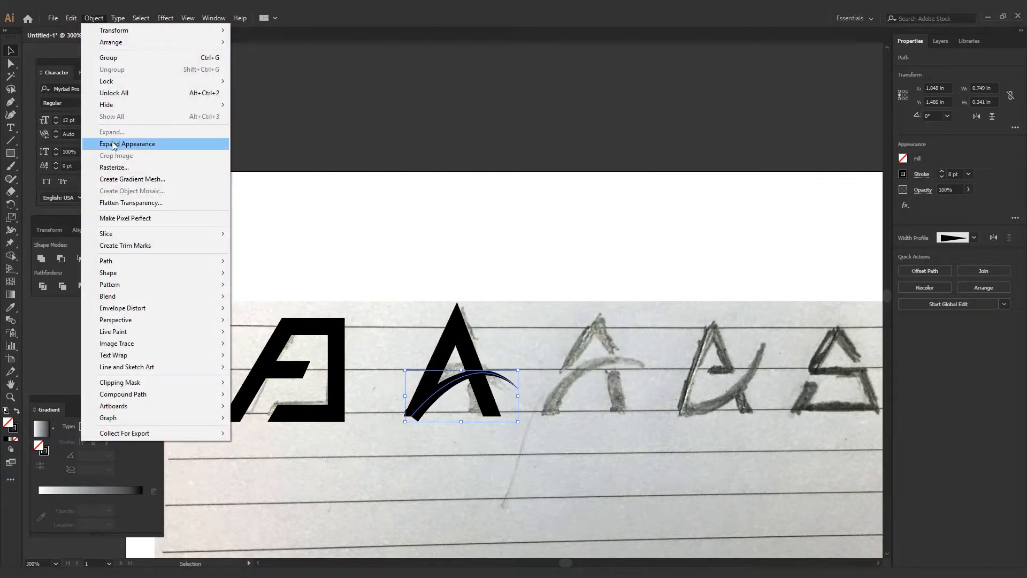
pyautogui.click(120, 145)
pyautogui.click(604, 351)
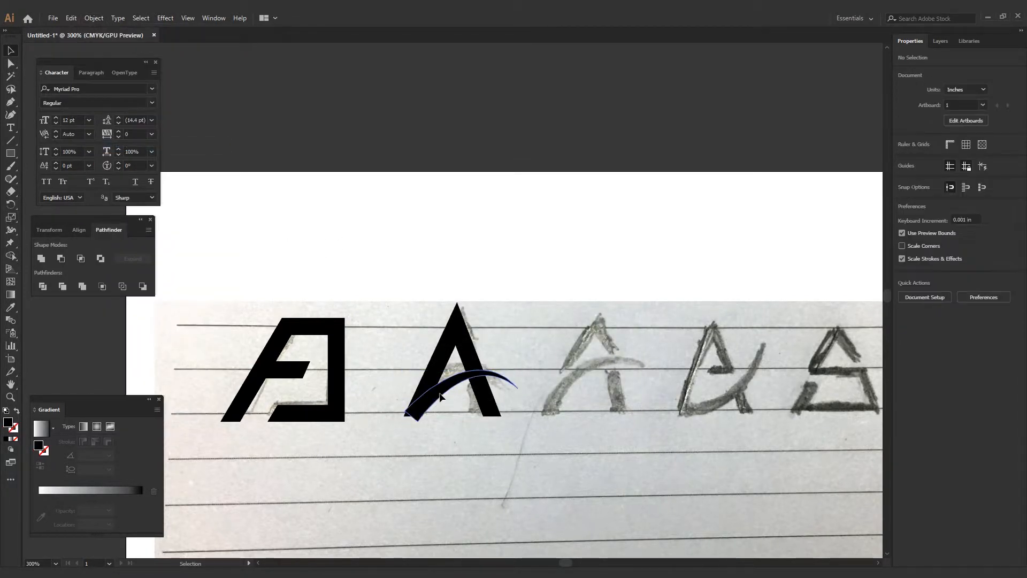
pyautogui.click(477, 375)
pyautogui.click(561, 407)
# Try to align the arched crossbar and the inverted V along their left edges.
pyautogui.scroll(5, 410, 391)
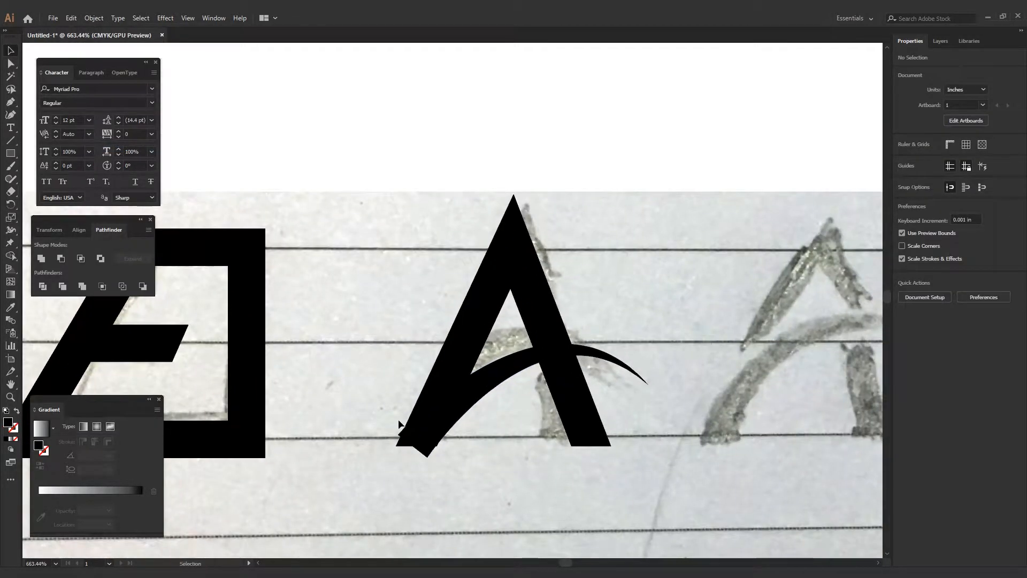
pyautogui.moveTo(387, 386); pyautogui.dragTo(576, 482)
pyautogui.click(502, 449)
pyautogui.moveTo(386, 389); pyautogui.dragTo(662, 443)
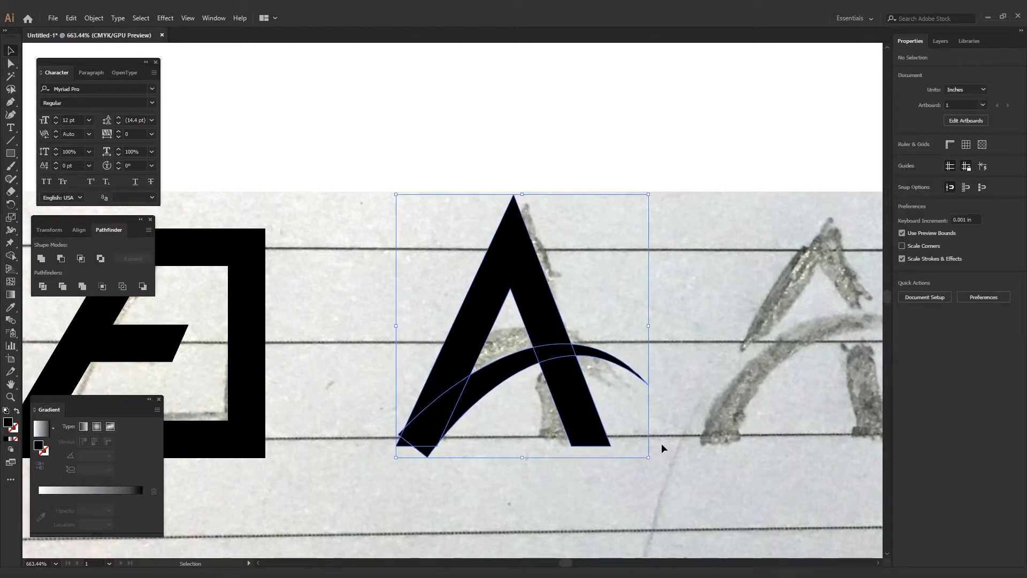
pyautogui.click(544, 416)
pyautogui.moveTo(387, 389); pyautogui.dragTo(582, 487)
pyautogui.click(924, 250)
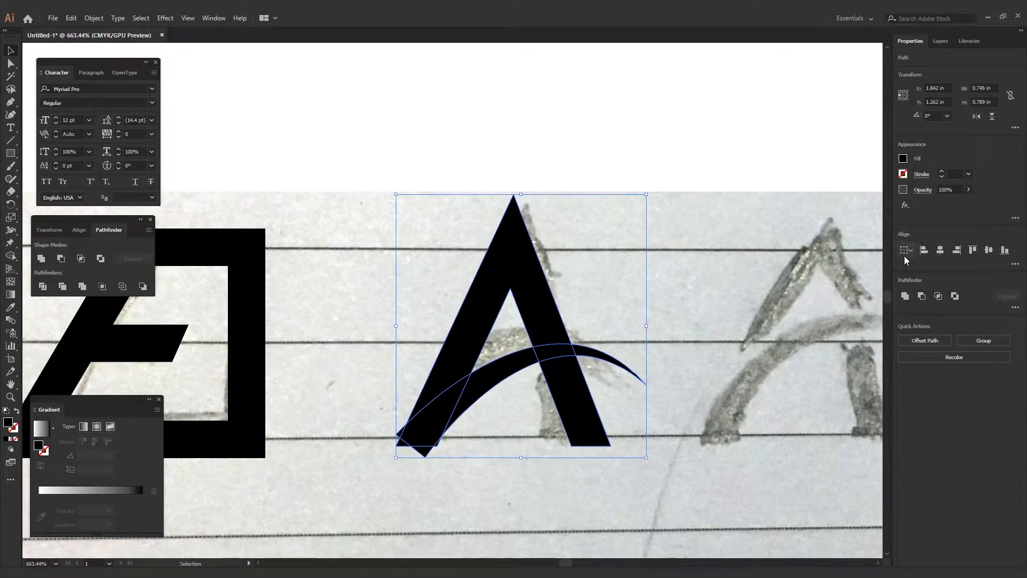
pyautogui.click(621, 323)
pyautogui.hotkey('ctrl', 'z')
pyautogui.click(621, 323)
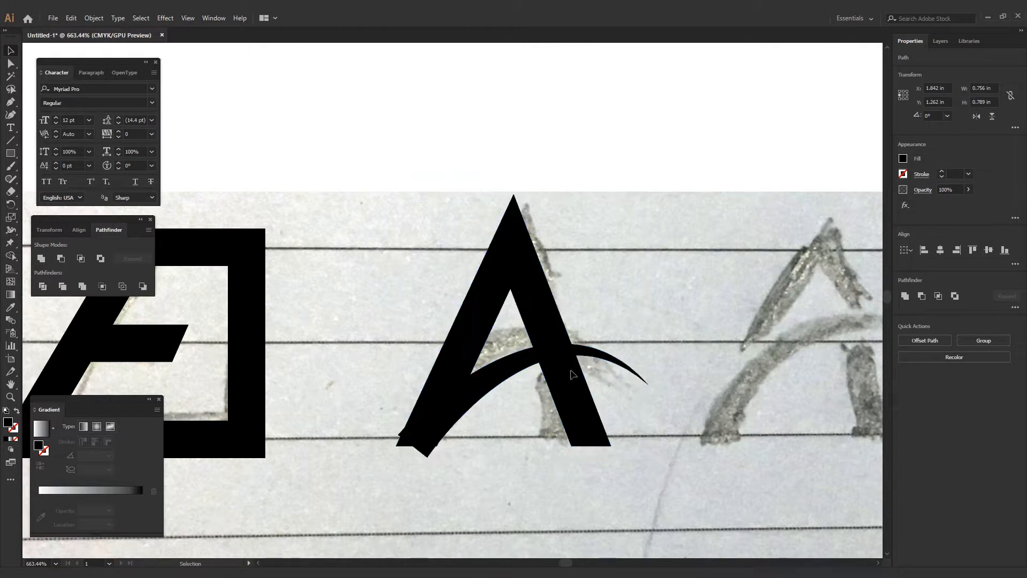
# Try to shift the arched crossbar slightly upward on the letter.
pyautogui.click(498, 385)
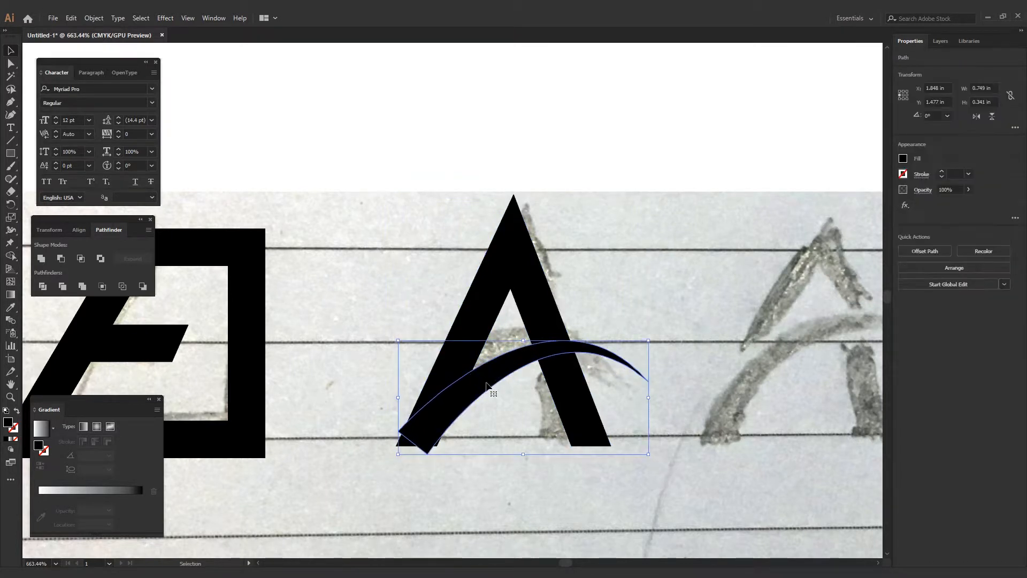
pyautogui.press('a')
pyautogui.click(586, 332)
pyautogui.click(584, 346)
pyautogui.click(583, 335)
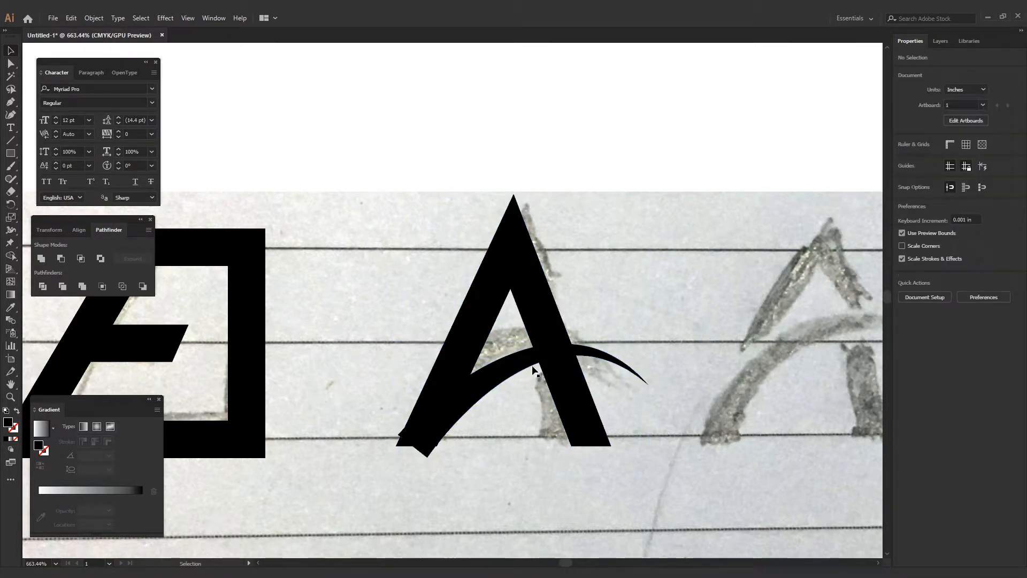
# Copy the arched crossbar and paste the duplicate in front at the same position.
pyautogui.click(531, 366)
pyautogui.rightClick(532, 365)
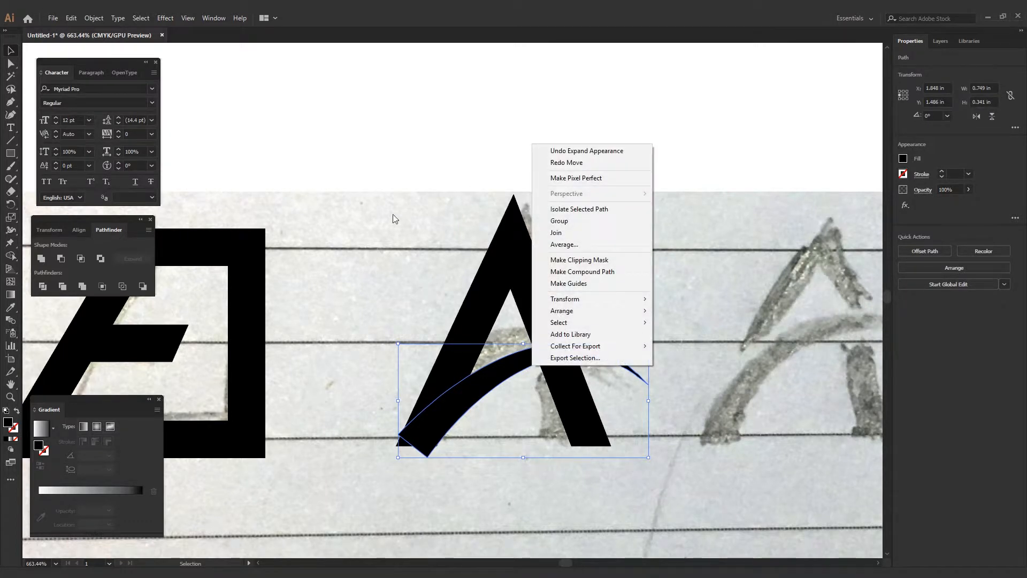
pyautogui.click(393, 215)
pyautogui.click(524, 366)
pyautogui.click(90, 20)
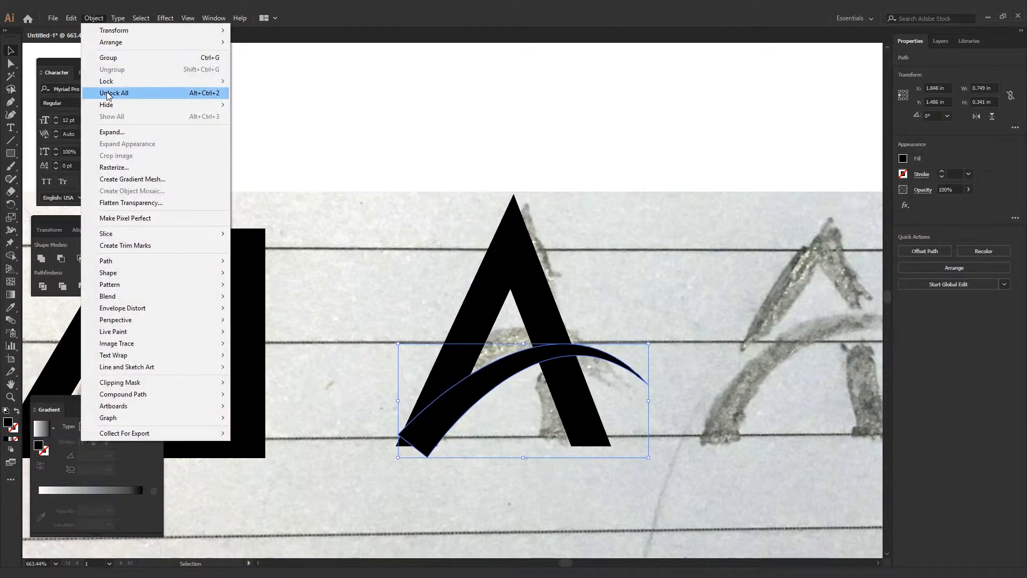
pyautogui.moveTo(74, 22)
pyautogui.click(89, 69)
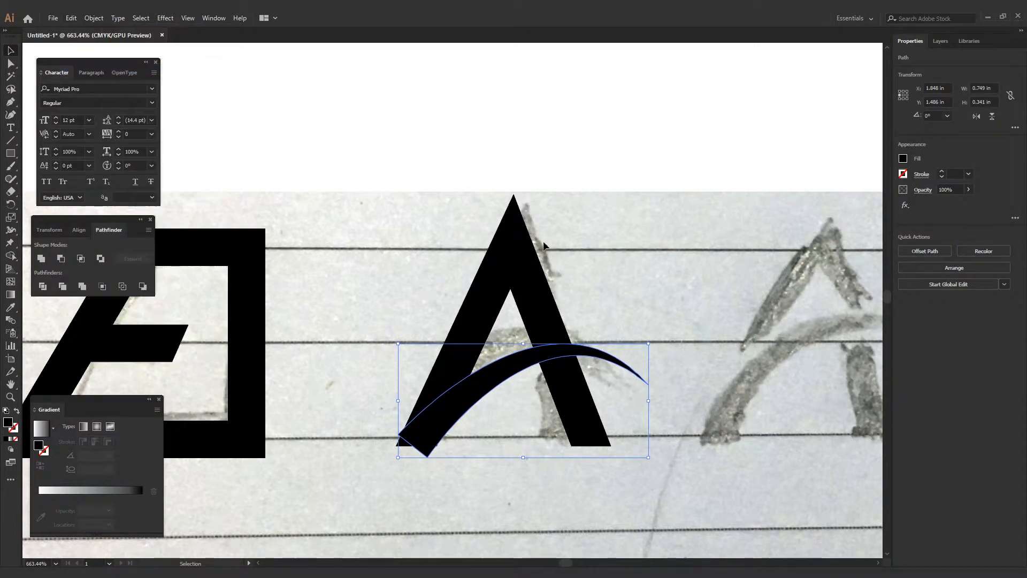
pyautogui.hotkey('ctrl', 'c')
pyautogui.click(71, 17)
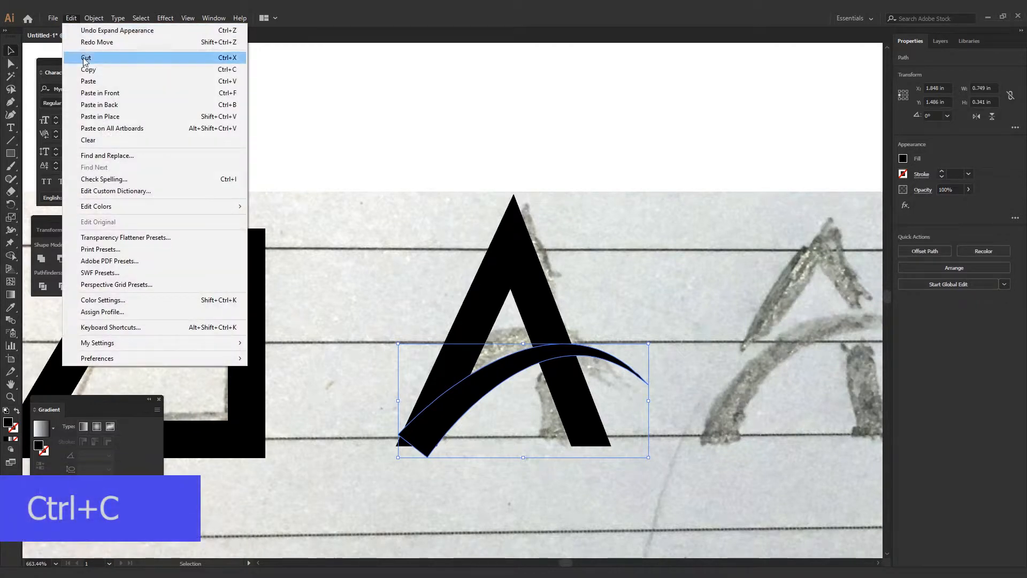
pyautogui.click(127, 93)
pyautogui.click(652, 308)
pyautogui.press('a')
pyautogui.click(622, 369)
pyautogui.press('v')
pyautogui.hotkey('ctrl', 'f')
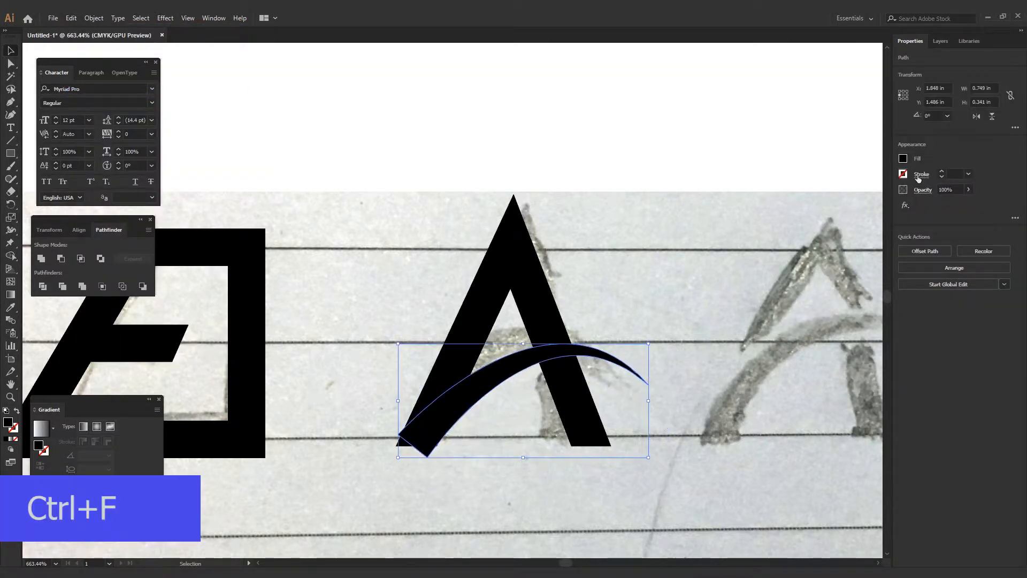
# Thicken the duplicated arch with a 3 pt black stroke.
pyautogui.click(968, 174)
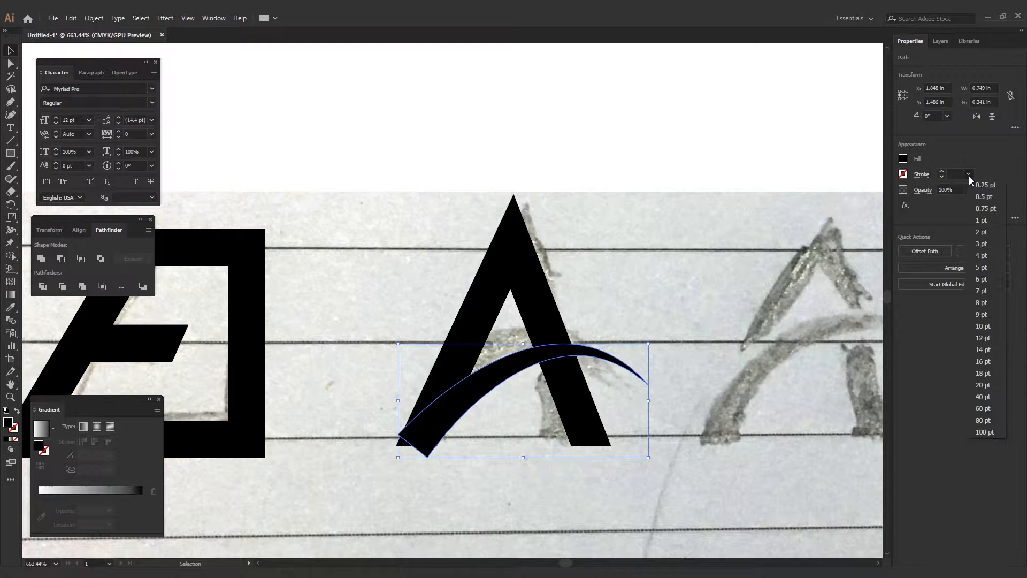
pyautogui.click(992, 259)
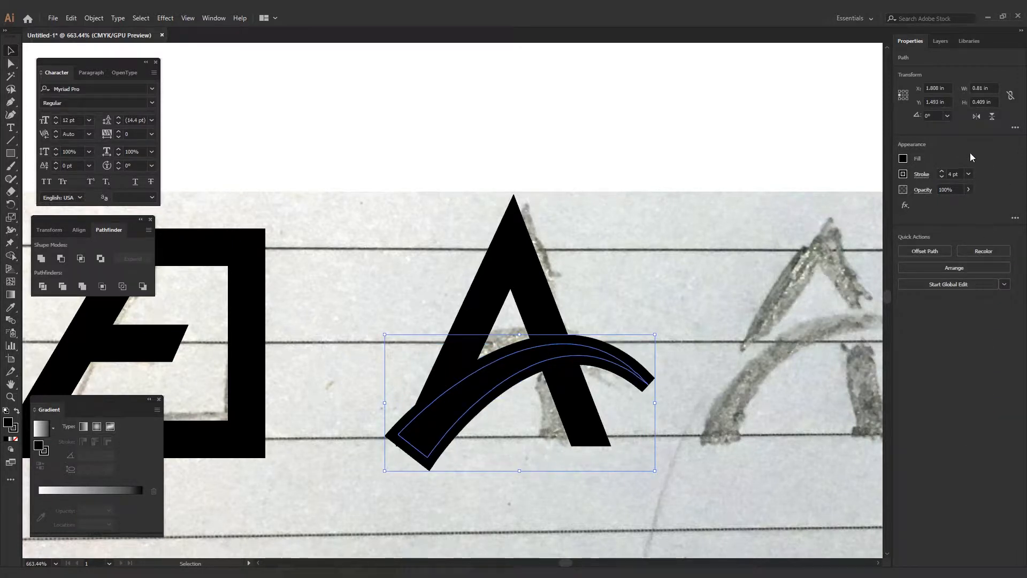
pyautogui.click(968, 174)
pyautogui.click(981, 245)
pyautogui.click(636, 285)
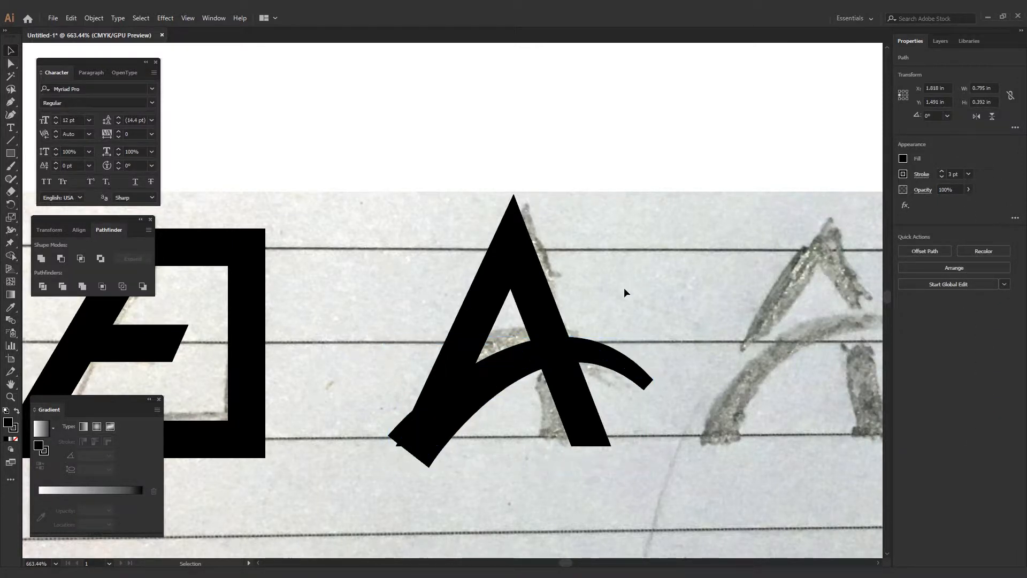
# Expand the thickened arch's fill and stroke, and unite the resulting pieces into one shape.
pyautogui.click(529, 361)
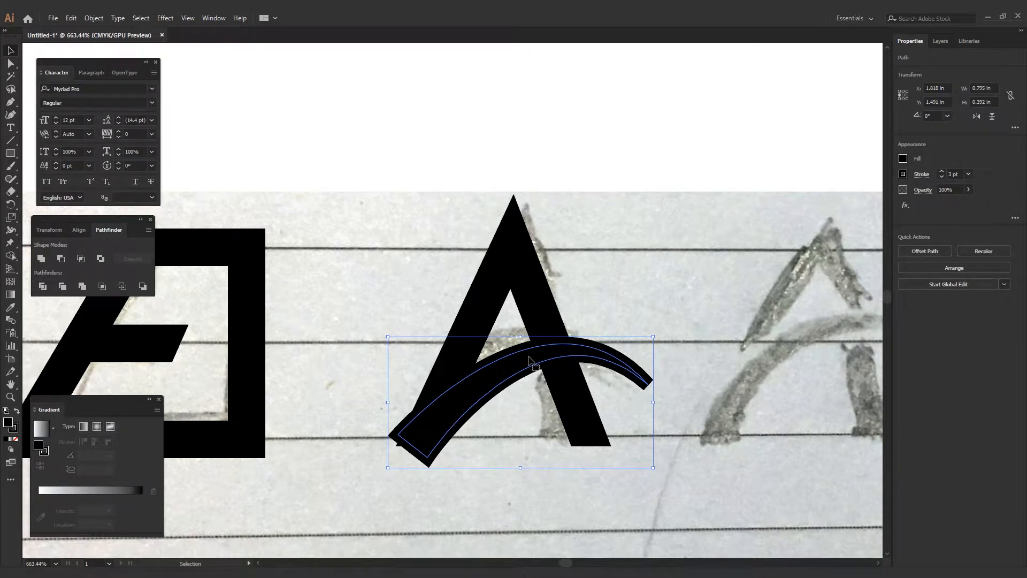
pyautogui.click(71, 18)
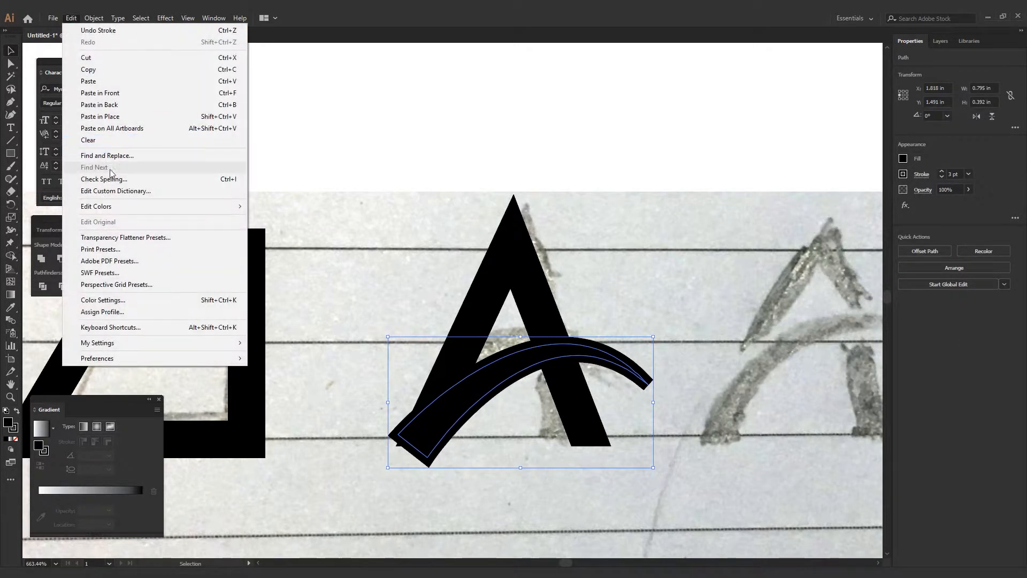
pyautogui.moveTo(94, 19)
pyautogui.click(150, 142)
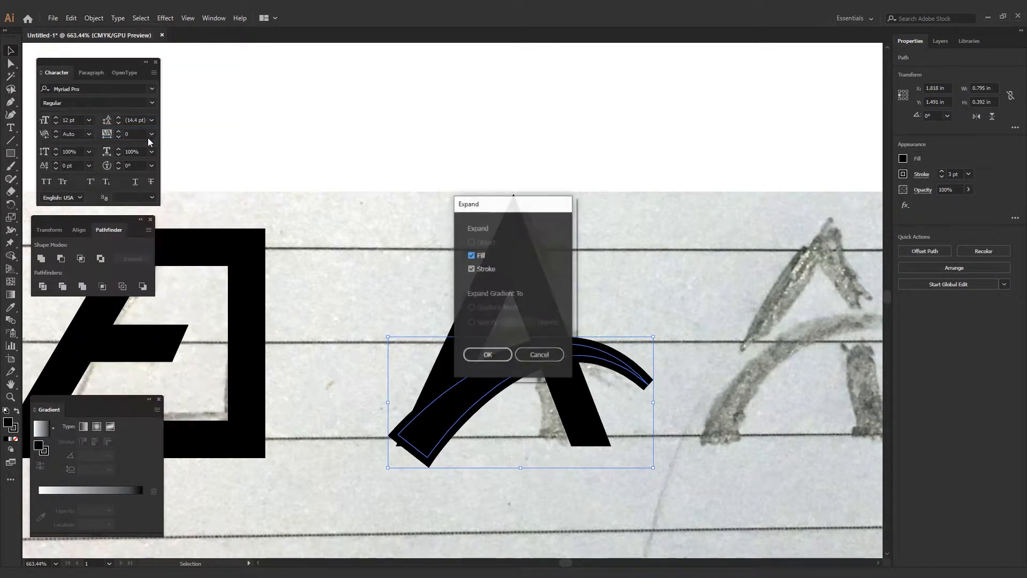
pyautogui.click(502, 353)
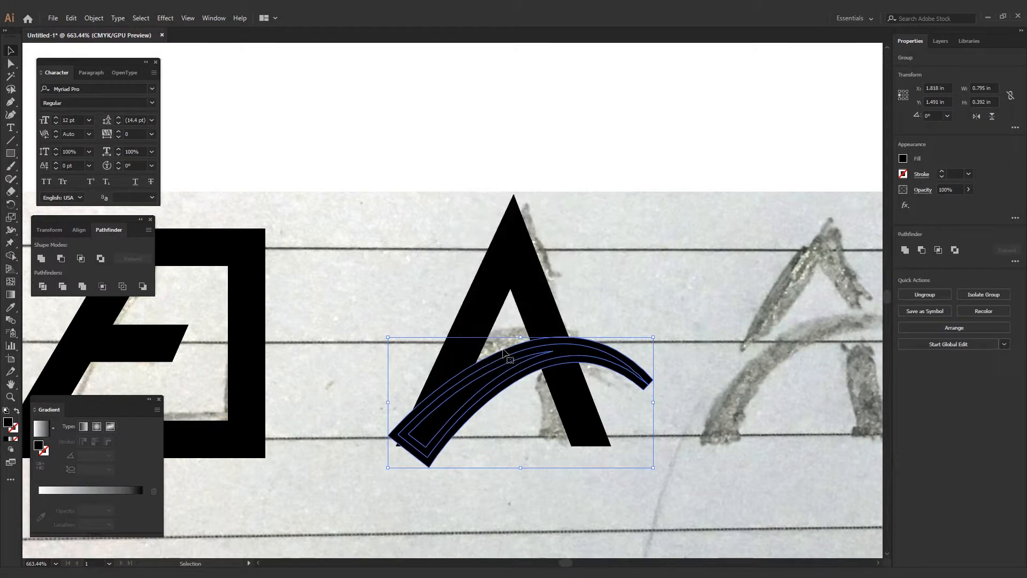
pyautogui.click(42, 259)
# Try to cut the thickened arch out of the whole inverted V with Minus Front.
pyautogui.click(547, 314)
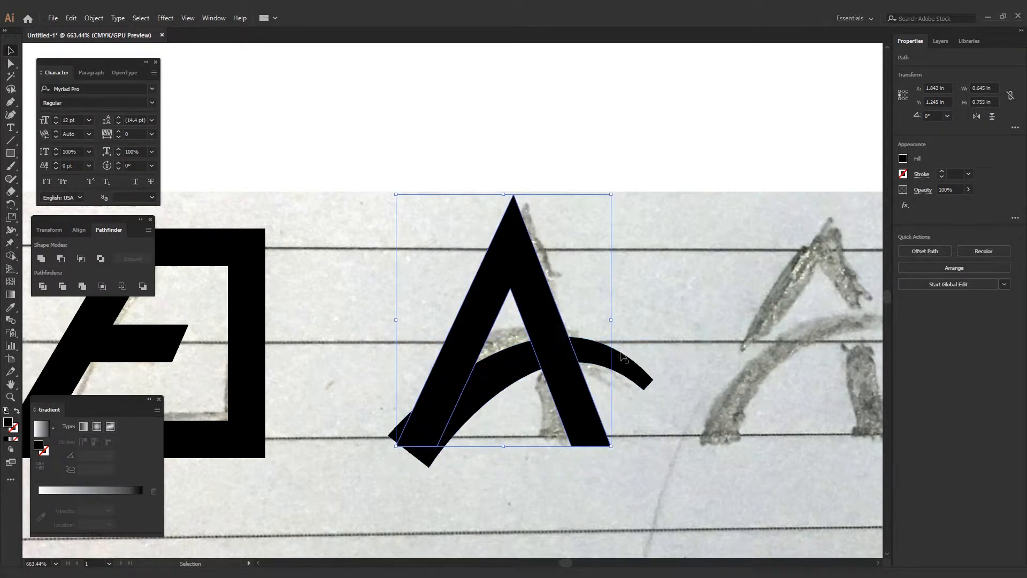
pyautogui.keyDown('shift'); pyautogui.click(602, 363); pyautogui.keyUp('shift')
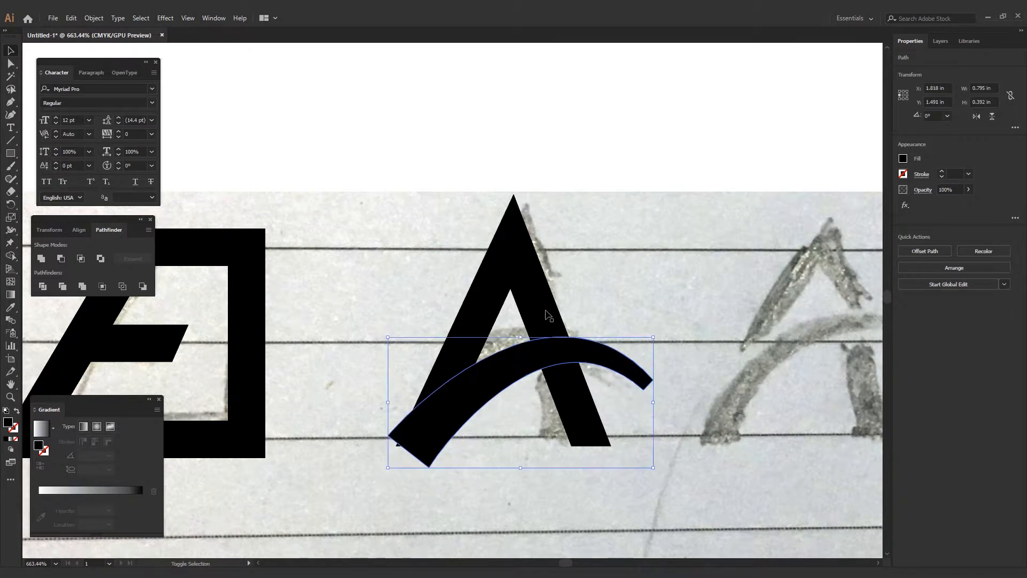
pyautogui.click(62, 260)
pyautogui.click(658, 314)
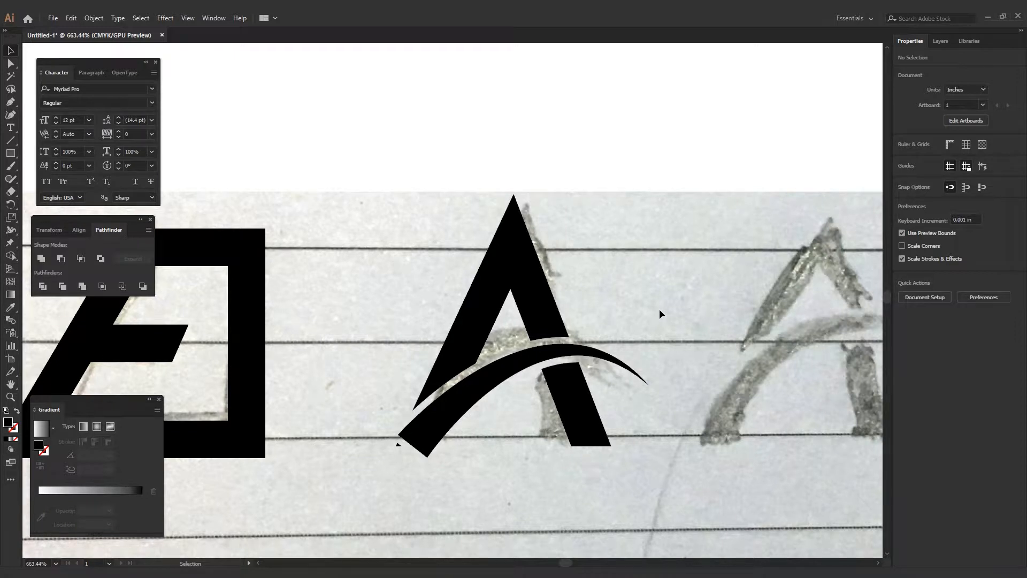
pyautogui.hotkey('ctrl', 'z')
pyautogui.hotkey('ctrl', 'z')
pyautogui.hotkey('ctrl', 'z')
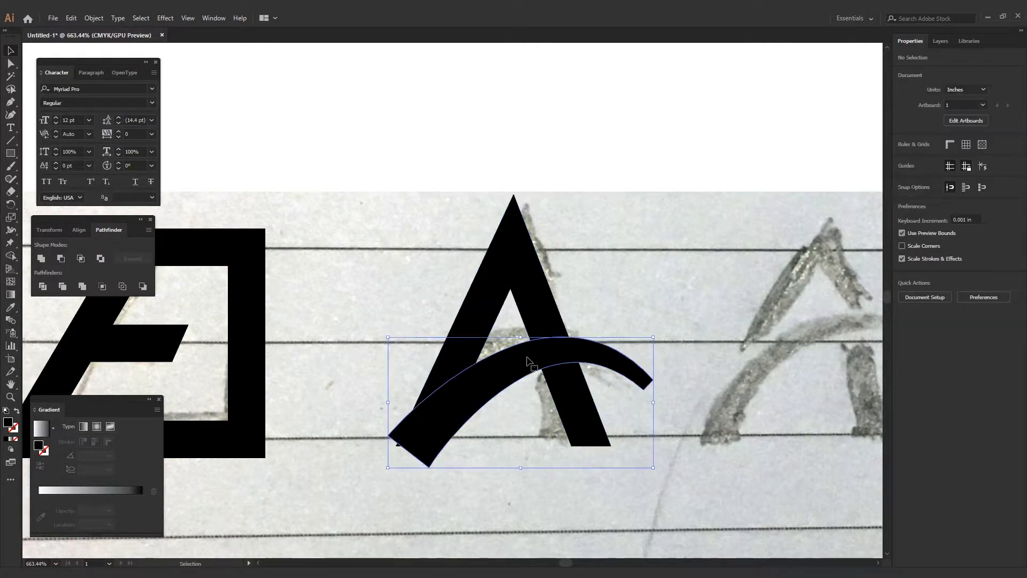
# Split the thickened arch and the inverted V at their overlap on the right leg with the Shape Builder tool.
pyautogui.keyDown('shift'); pyautogui.click(540, 320); pyautogui.keyUp('shift')
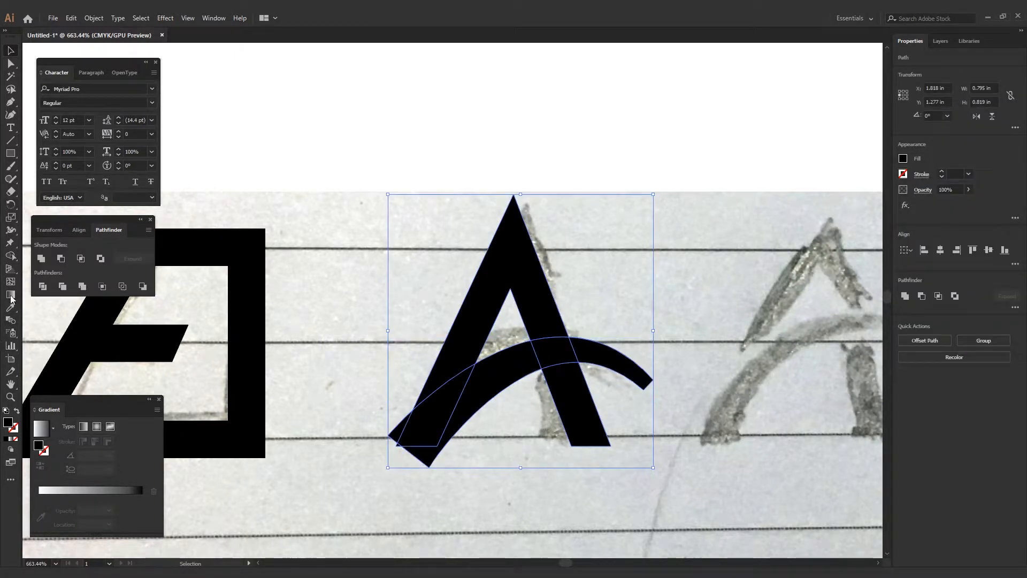
pyautogui.click(10, 256)
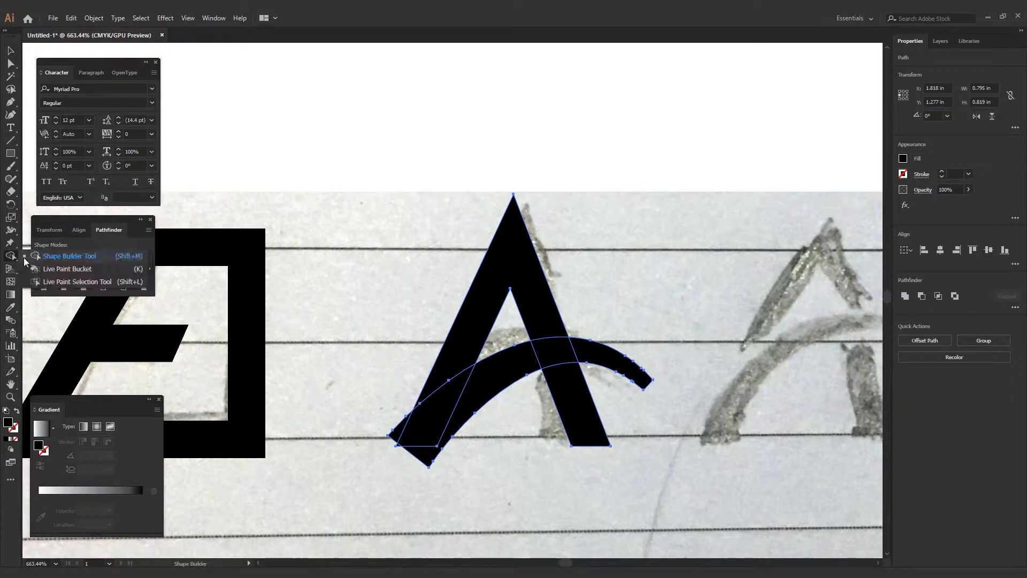
pyautogui.click(555, 352)
pyautogui.press('v')
pyautogui.click(631, 333)
# Delete the thickened arch's pieces to leave a gap around the crossbar only where it crosses the right leg.
pyautogui.click(612, 355)
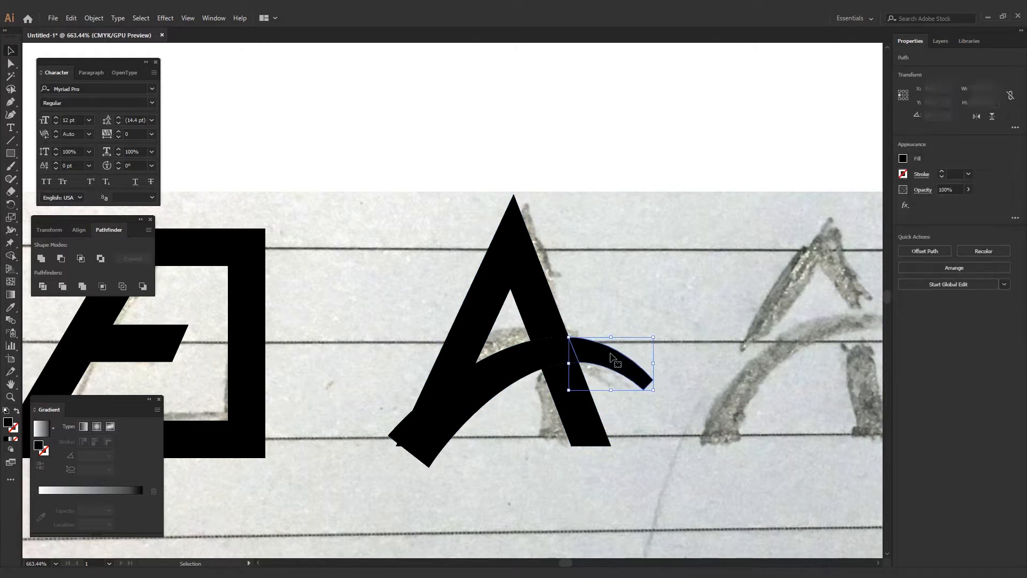
pyautogui.press('Delete')
pyautogui.click(554, 353)
pyautogui.press('Delete')
pyautogui.click(518, 363)
pyautogui.press('Delete')
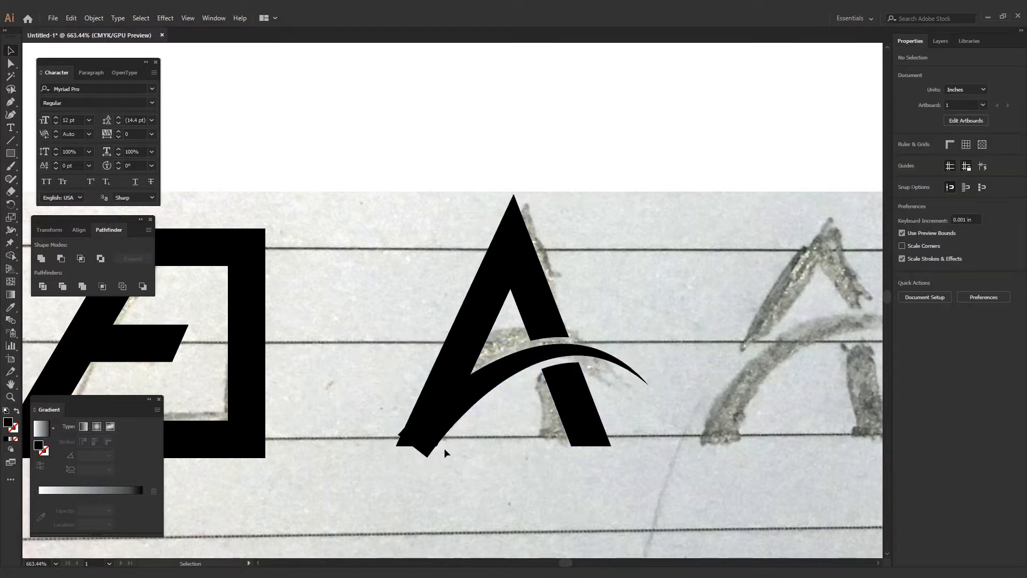
# Separate the crossbar corners that stick out past the second A's left foot with the Shape Builder tool.
pyautogui.click(416, 430)
pyautogui.hotkey('shift', 'm')
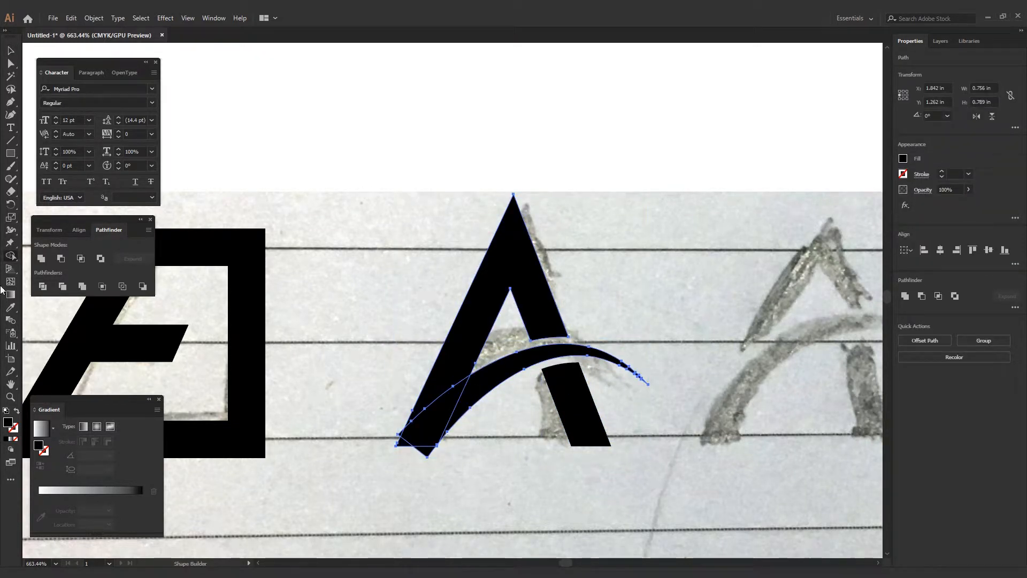
pyautogui.click(10, 258)
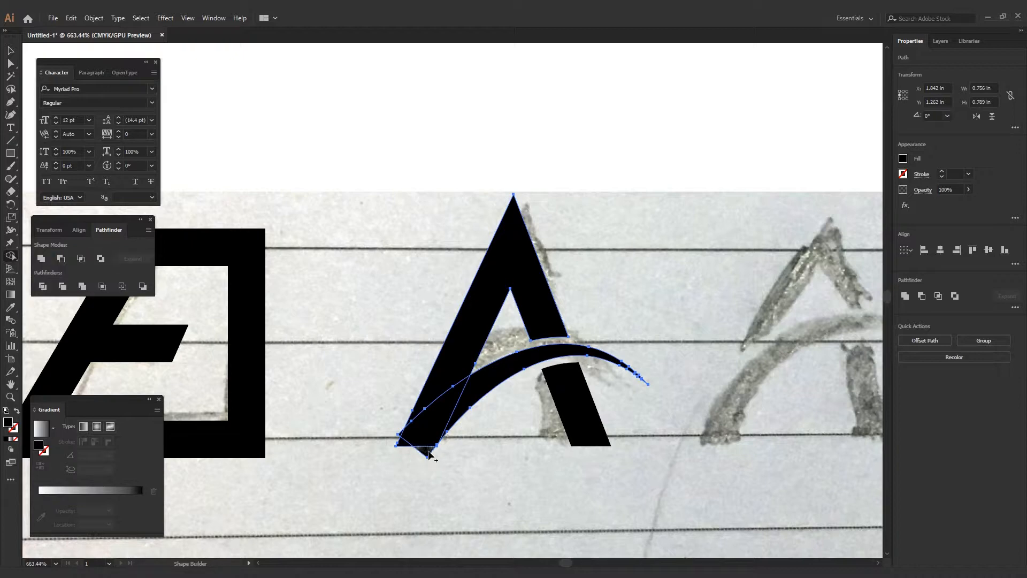
pyautogui.moveTo(428, 453)
pyautogui.mouseDown()
pyautogui.moveTo(398, 439)
pyautogui.moveTo(492, 482)
pyautogui.moveTo(476, 401)
pyautogui.mouseUp()
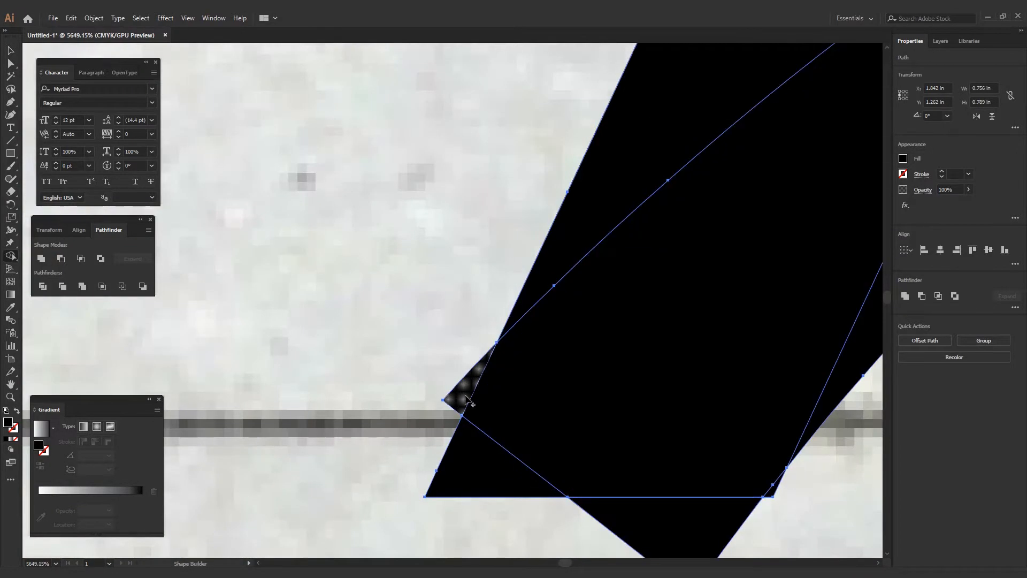
# Delete the two crossbar corners that protrude beside and below the second A's left foot.
pyautogui.press('v')
pyautogui.click(386, 376)
pyautogui.click(464, 397)
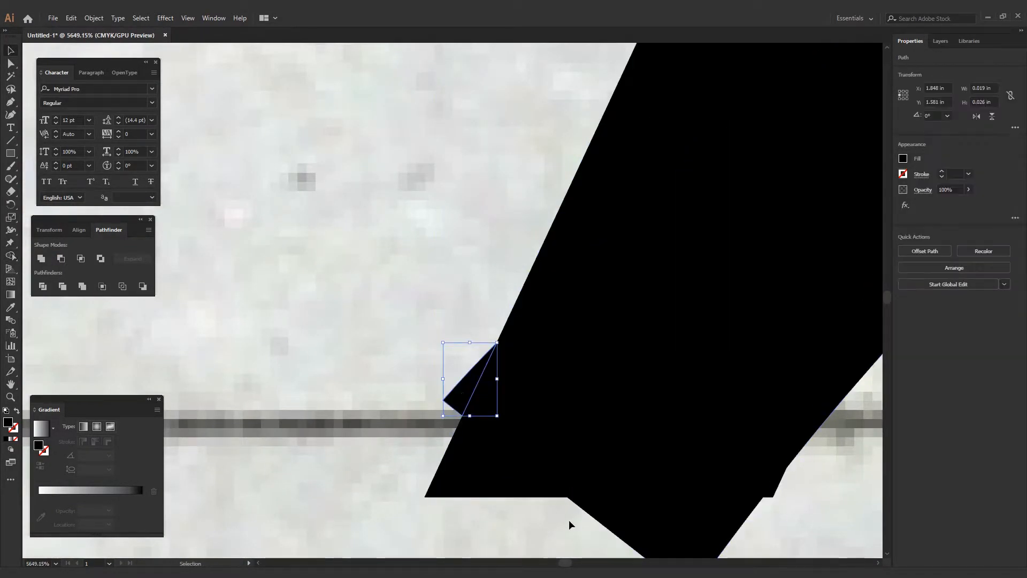
pyautogui.press('Delete')
pyautogui.click(628, 533)
pyautogui.press('Delete')
# Unite all pieces of the second A, including both legs and the arched crossbar, with the Pathfinder.
pyautogui.hotkey('ctrl', '-')
pyautogui.hotkey('ctrl', '-')
pyautogui.hotkey('ctrl', '-')
pyautogui.hotkey('ctrl', '-')
pyautogui.hotkey('ctrl', '-')
pyautogui.hotkey('ctrl', '-')
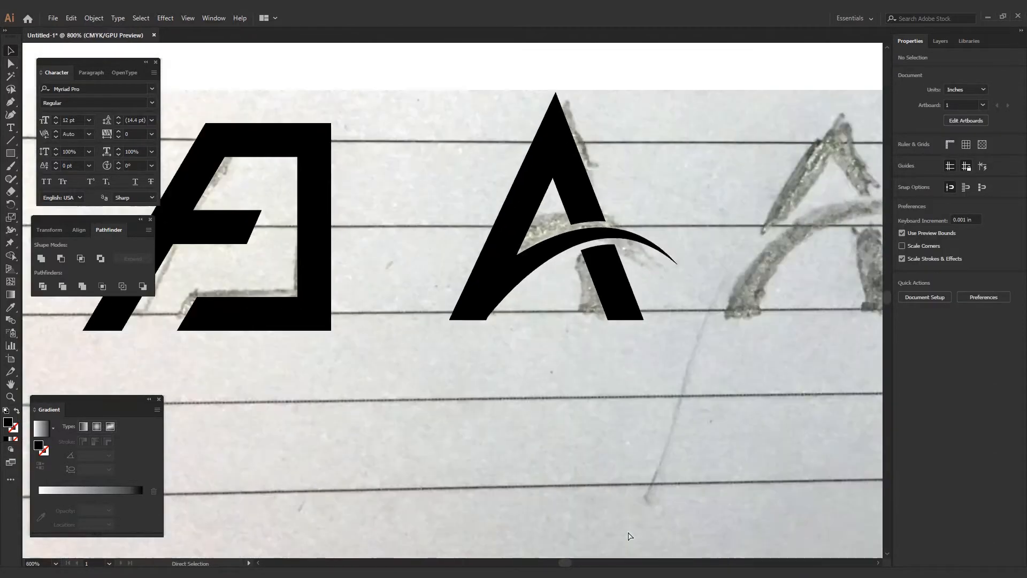
pyautogui.moveTo(575, 339); pyautogui.dragTo(524, 448)
pyautogui.moveTo(478, 316); pyautogui.dragTo(645, 457)
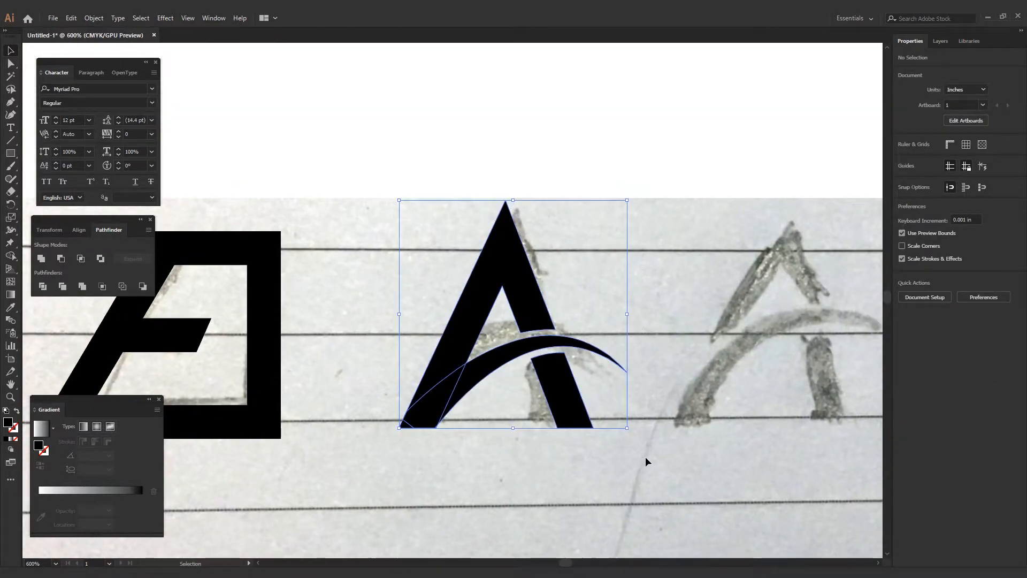
pyautogui.click(43, 260)
pyautogui.click(609, 482)
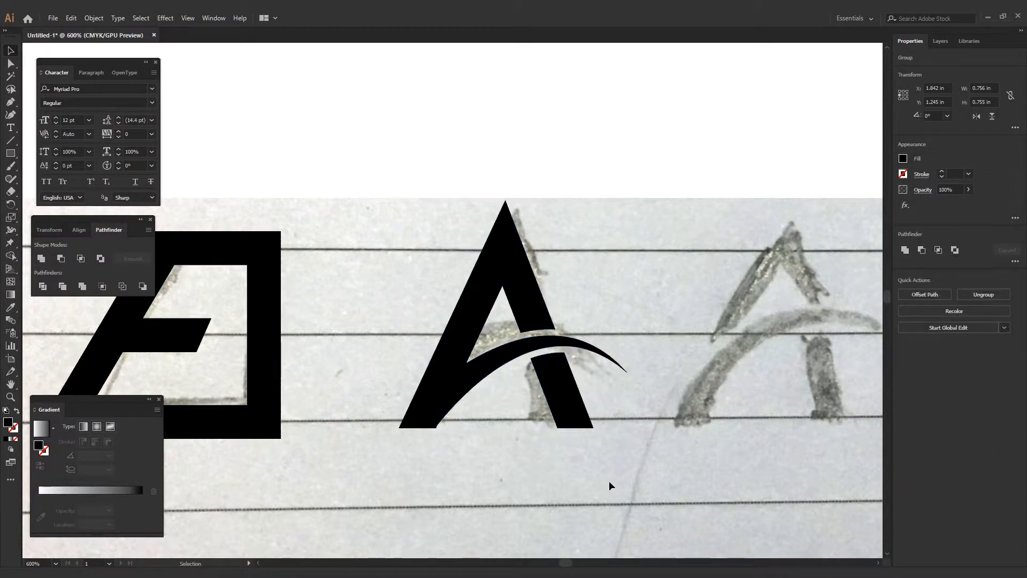
# Try to move the second A off its sketch toward the first A, and undo the move.
pyautogui.hotkey('ctrl', '-')
pyautogui.hotkey('ctrl', '-')
pyautogui.hotkey('ctrl', '-')
pyautogui.moveTo(590, 267); pyautogui.dragTo(600, 362)
pyautogui.moveTo(415, 356); pyautogui.dragTo(359, 356)
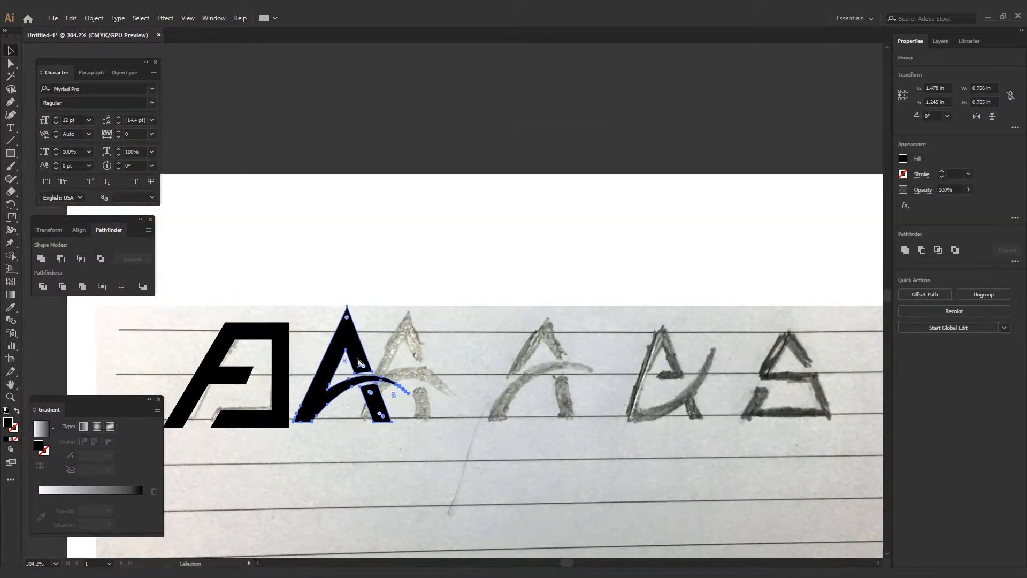
pyautogui.hotkey('ctrl', 'z')
pyautogui.click(479, 450)
# Trace the third A's inverted V with the Pen tool, from the right foot over the apex to a shortened left leg.
pyautogui.moveTo(518, 437); pyautogui.dragTo(481, 456)
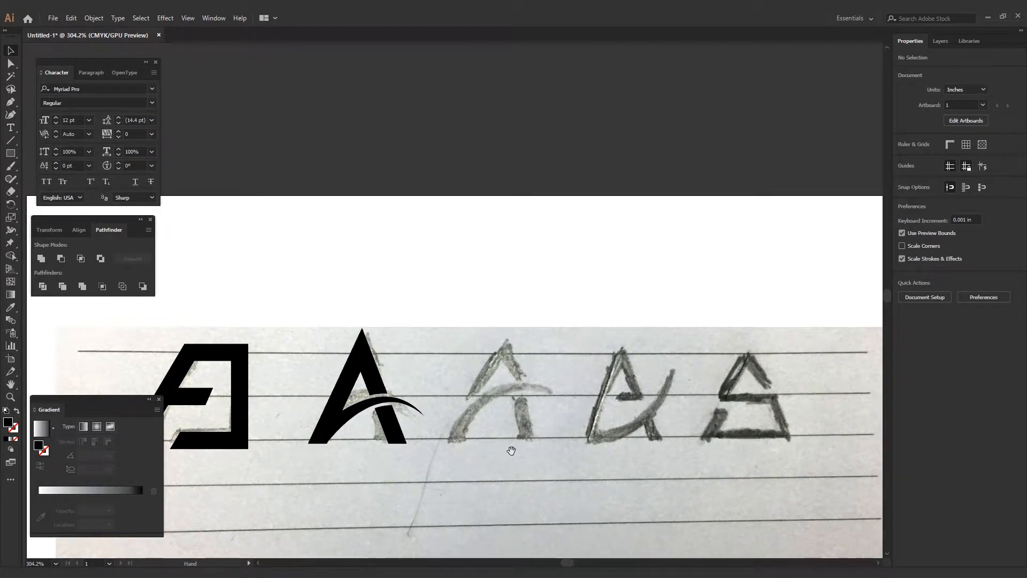
pyautogui.moveTo(517, 452); pyautogui.dragTo(484, 454)
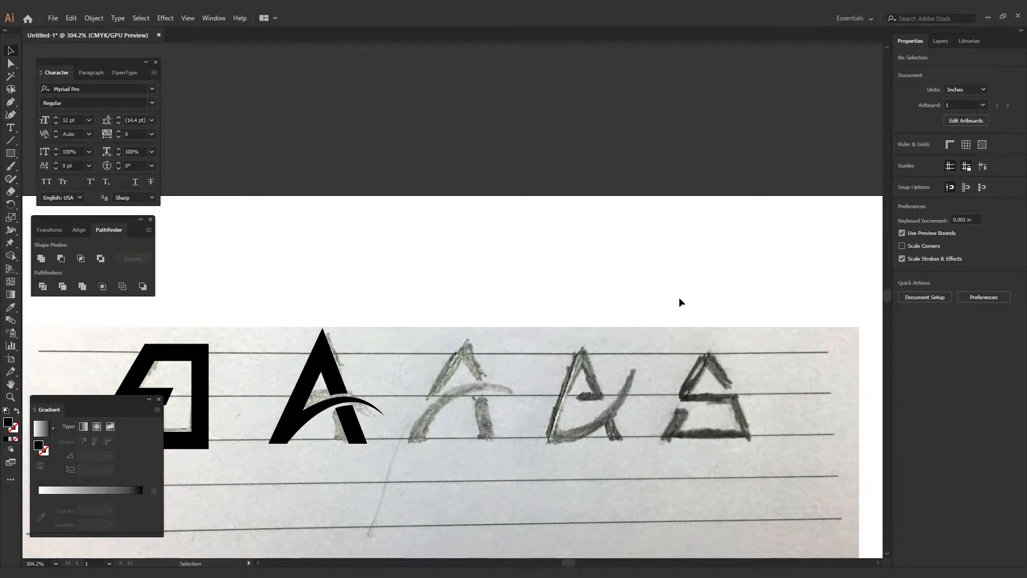
pyautogui.press('p')
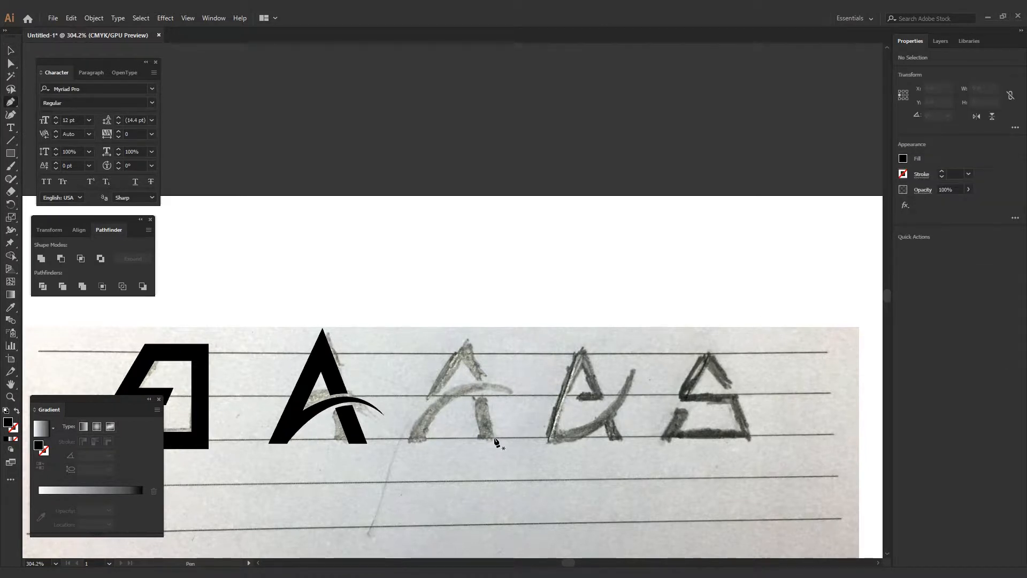
pyautogui.click(494, 437)
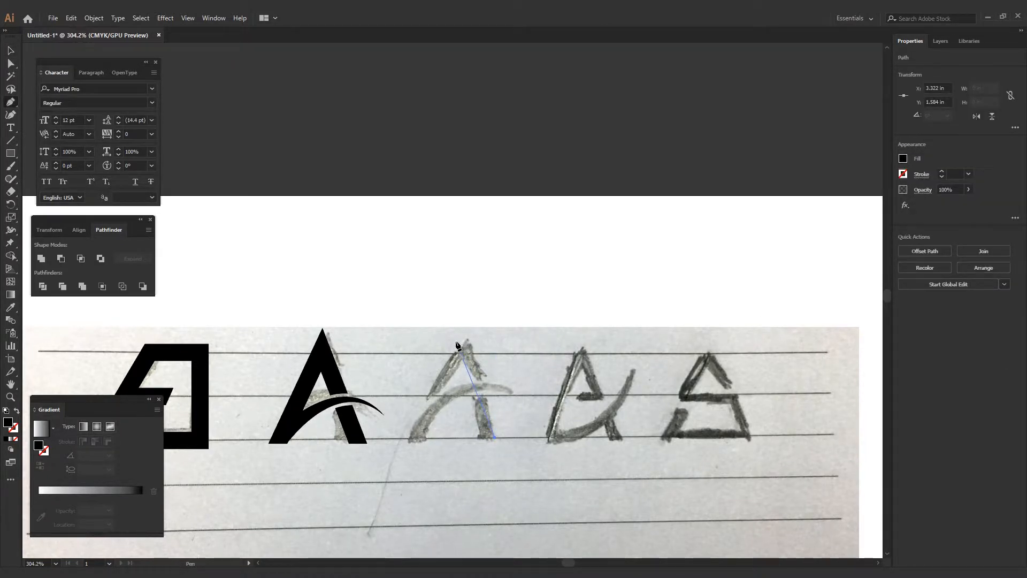
pyautogui.click(455, 340)
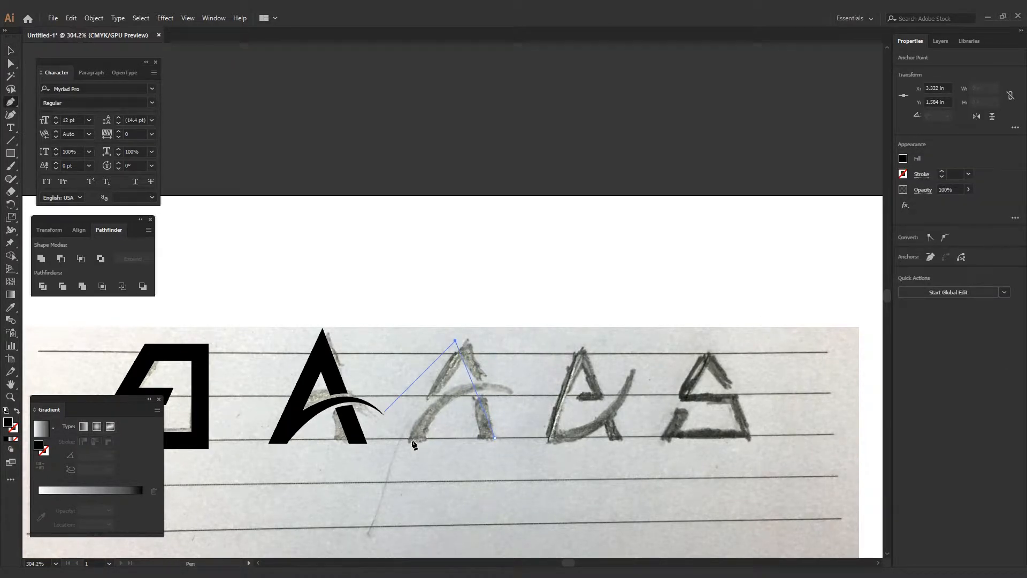
pyautogui.click(425, 403)
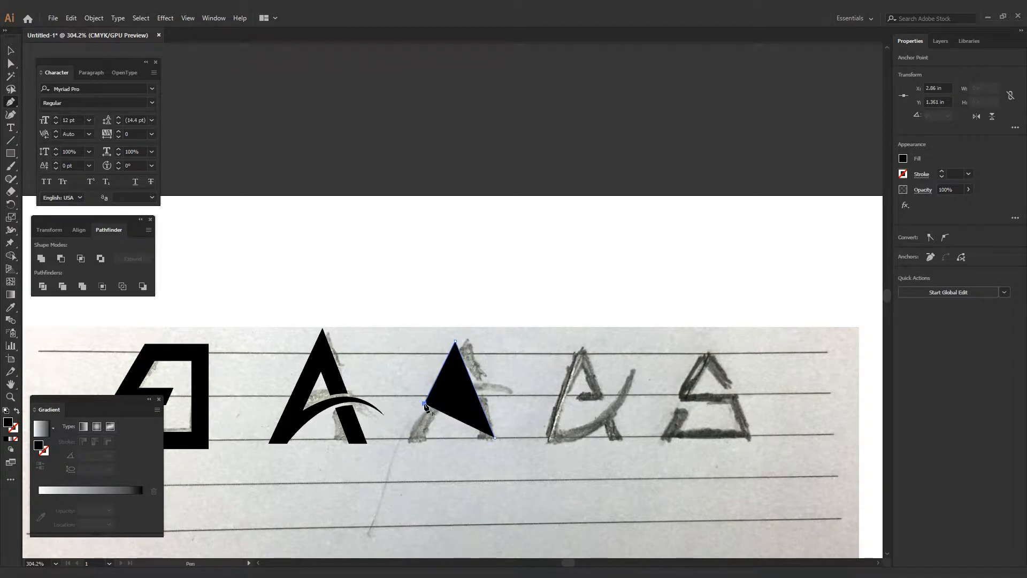
# Swap the third A's inverted V from fill to black stroke and set its stroke weight to 8 pt.
pyautogui.press('v')
pyautogui.hotkey('shift', 'x')
pyautogui.click(483, 361)
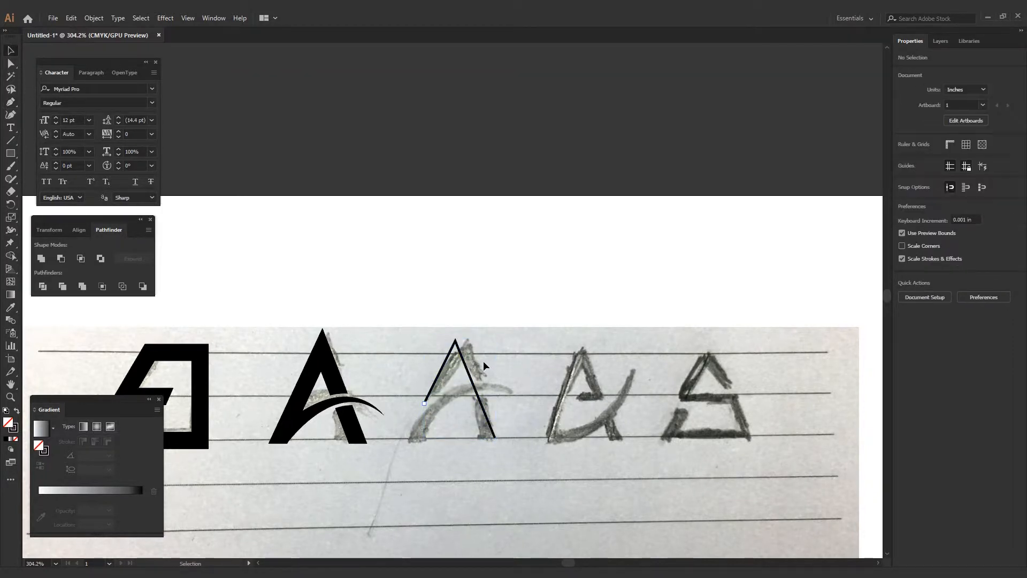
pyautogui.click(467, 368)
pyautogui.click(968, 173)
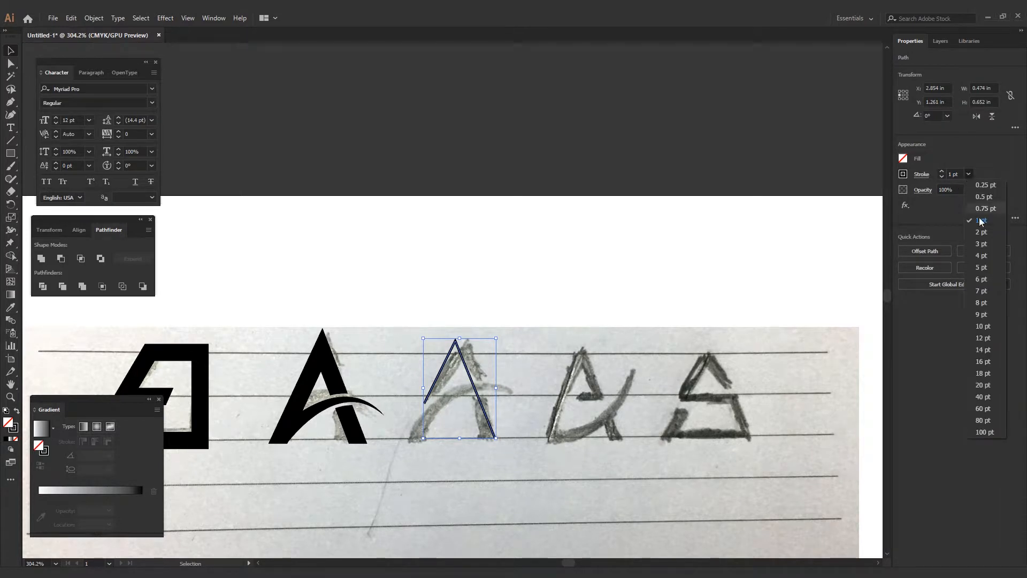
pyautogui.click(984, 302)
pyautogui.click(528, 475)
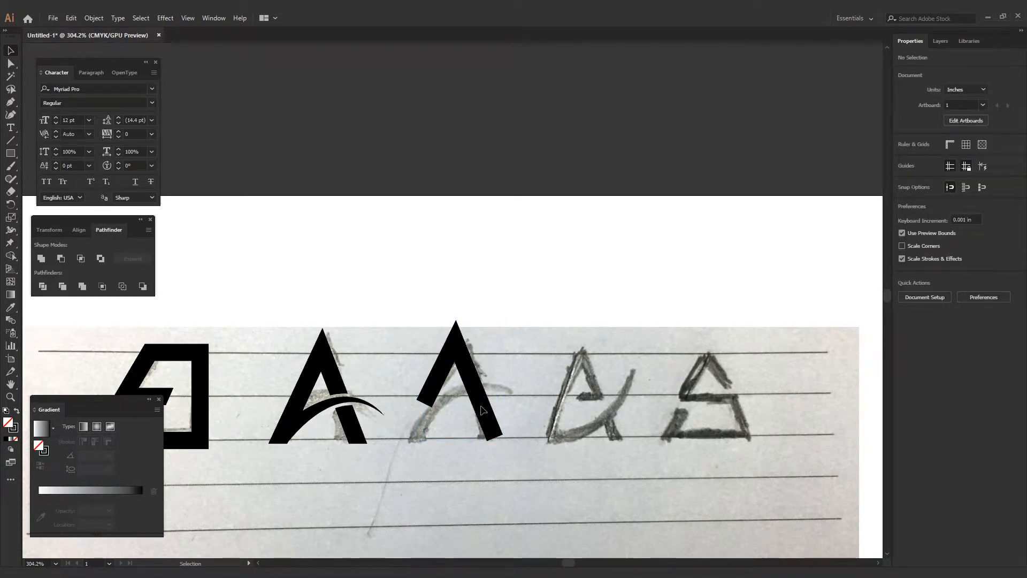
# Expand the fill and stroke of the third A's inverted V into an outlined shape.
pyautogui.click(470, 419)
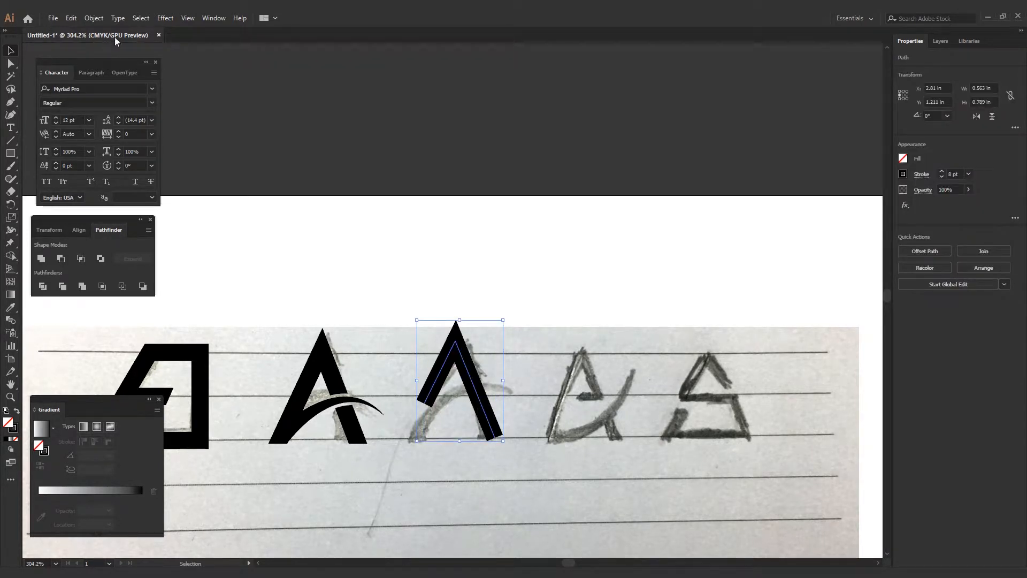
pyautogui.click(94, 18)
pyautogui.click(110, 132)
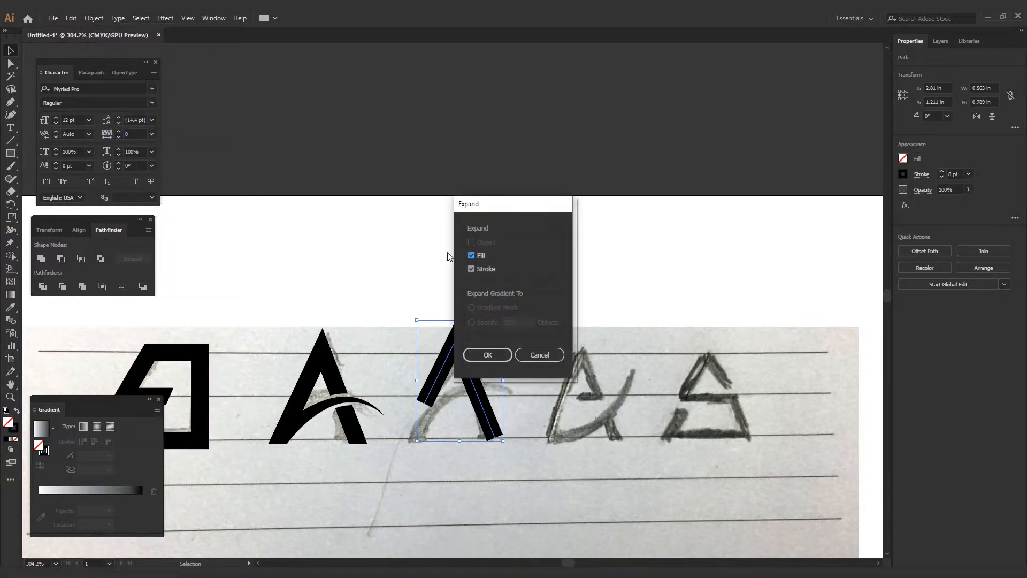
pyautogui.click(488, 354)
pyautogui.click(532, 287)
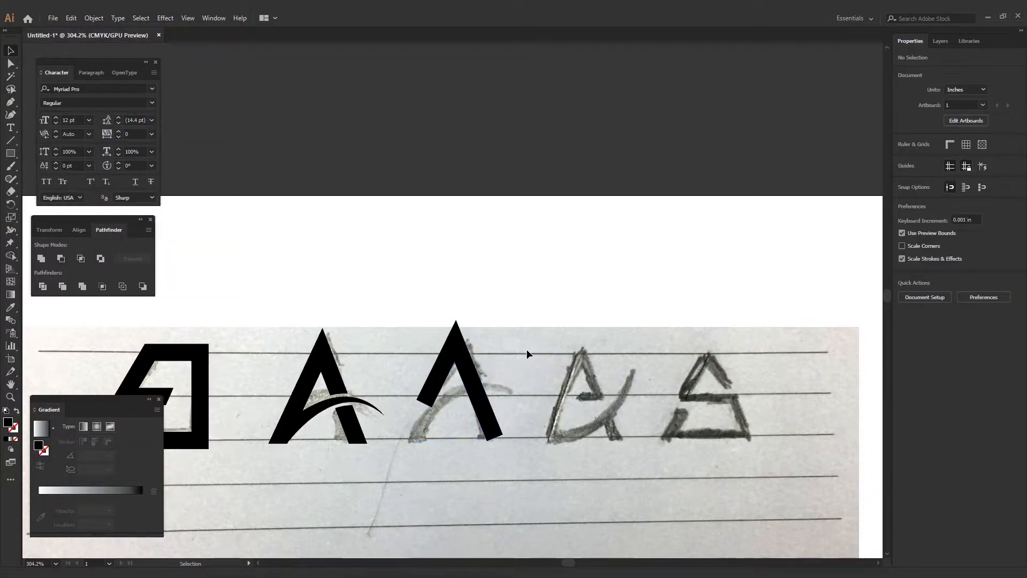
# Draw the third A's arched crossbar with the Pen tool, curving from the sketch's lower left foot to the swoosh tip.
pyautogui.press('p')
pyautogui.click(410, 439)
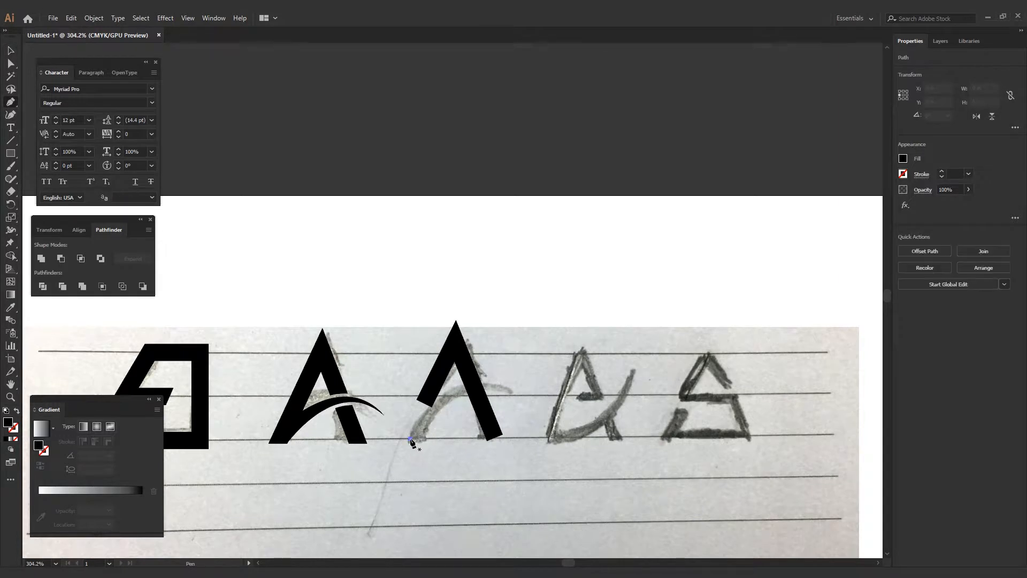
pyautogui.moveTo(514, 391); pyautogui.dragTo(574, 413)
pyautogui.hotkey('ctrl', 'z')
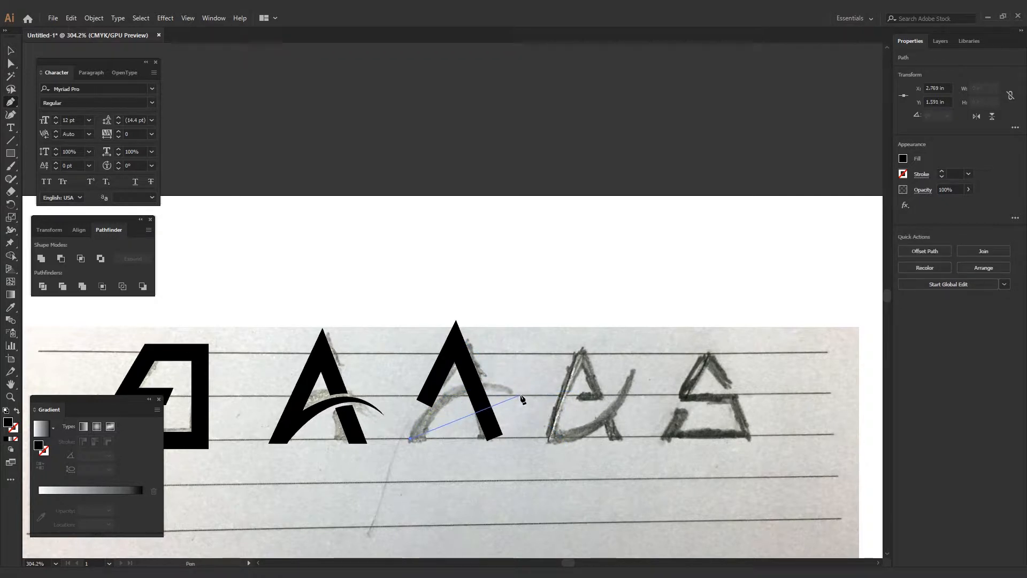
pyautogui.moveTo(517, 394); pyautogui.dragTo(578, 424)
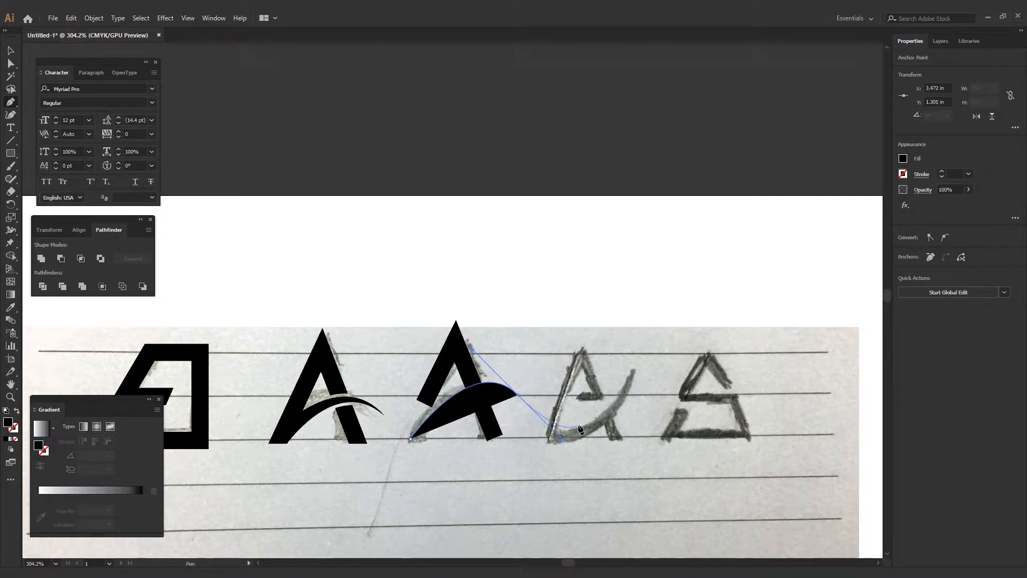
# Swap the third A's arch from fill to black stroke and set its stroke weight to 8 pt.
pyautogui.hotkey('shift', 'x')
pyautogui.press('v')
pyautogui.click(546, 386)
pyautogui.click(499, 383)
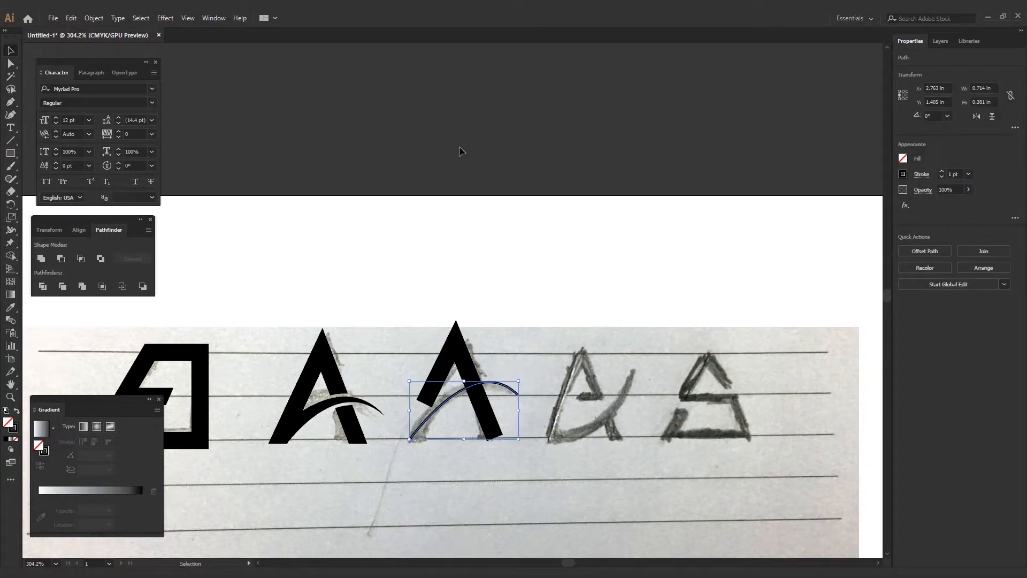
pyautogui.click(968, 175)
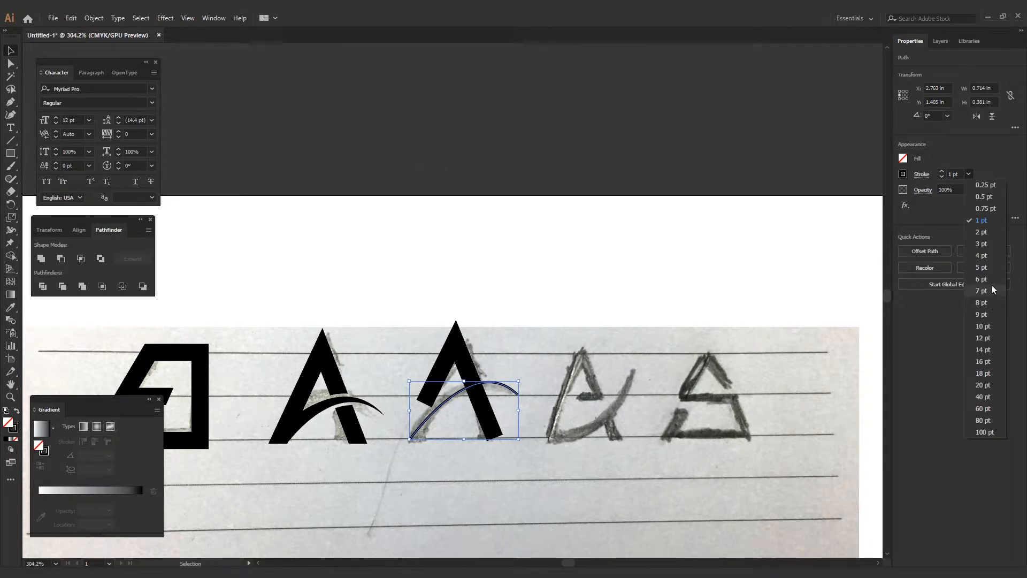
pyautogui.click(979, 302)
# Apply the triangular tapered width profile to the arch's stroke so it narrows toward the swoosh tip.
pyautogui.click(922, 174)
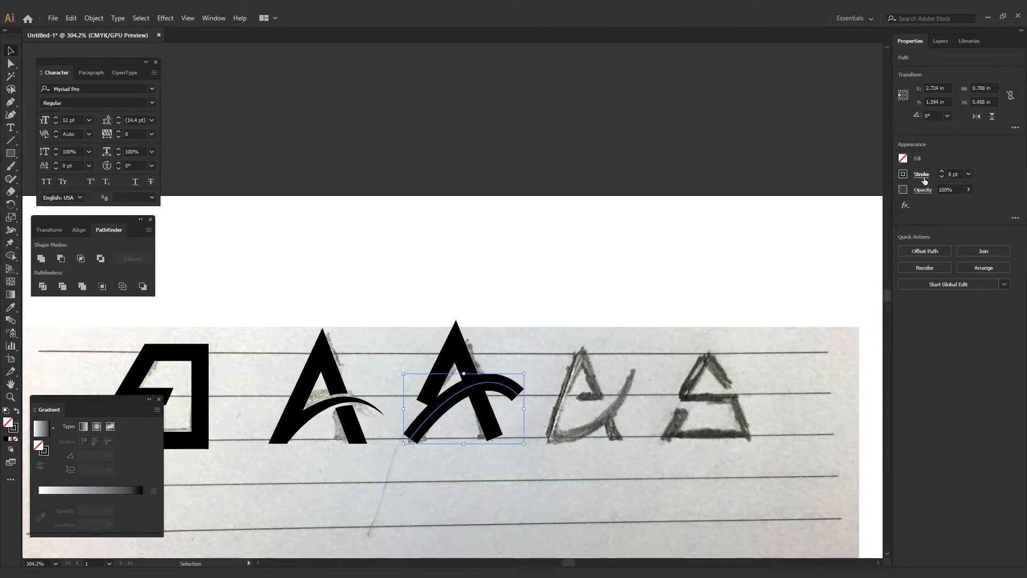
pyautogui.click(866, 341)
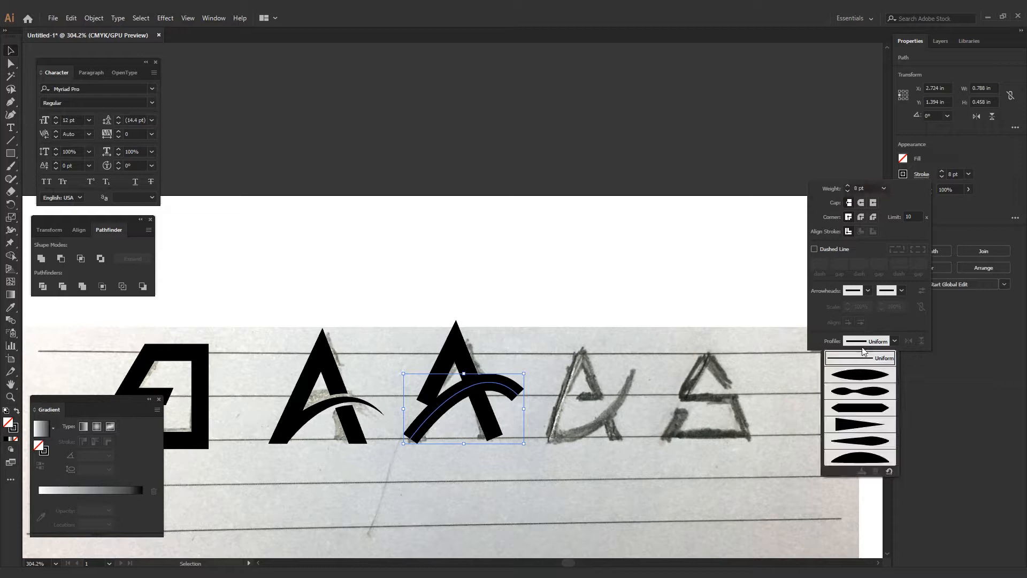
pyautogui.click(863, 428)
pyautogui.click(503, 352)
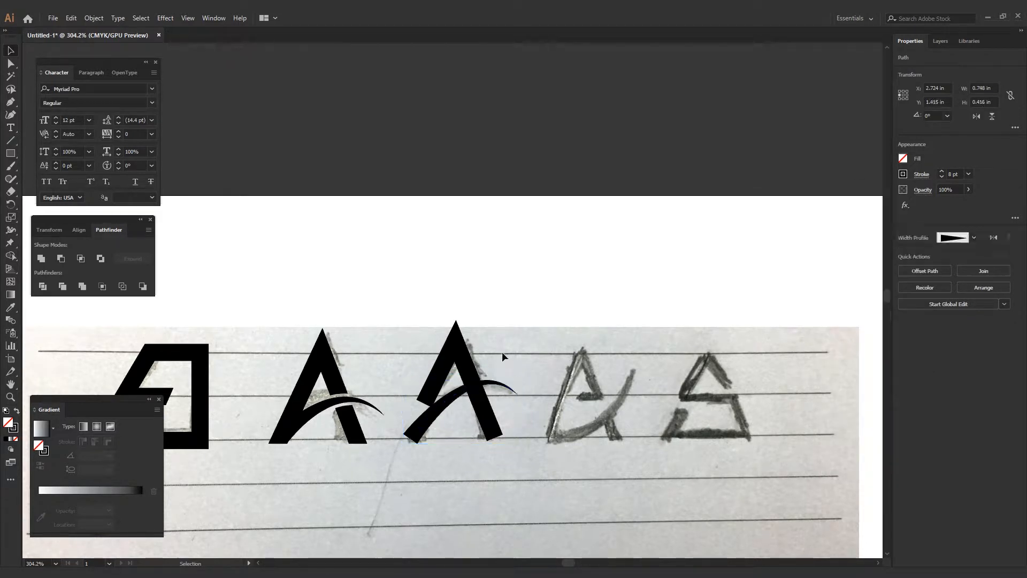
pyautogui.click(439, 415)
pyautogui.moveTo(377, 348); pyautogui.dragTo(487, 461)
pyautogui.click(477, 470)
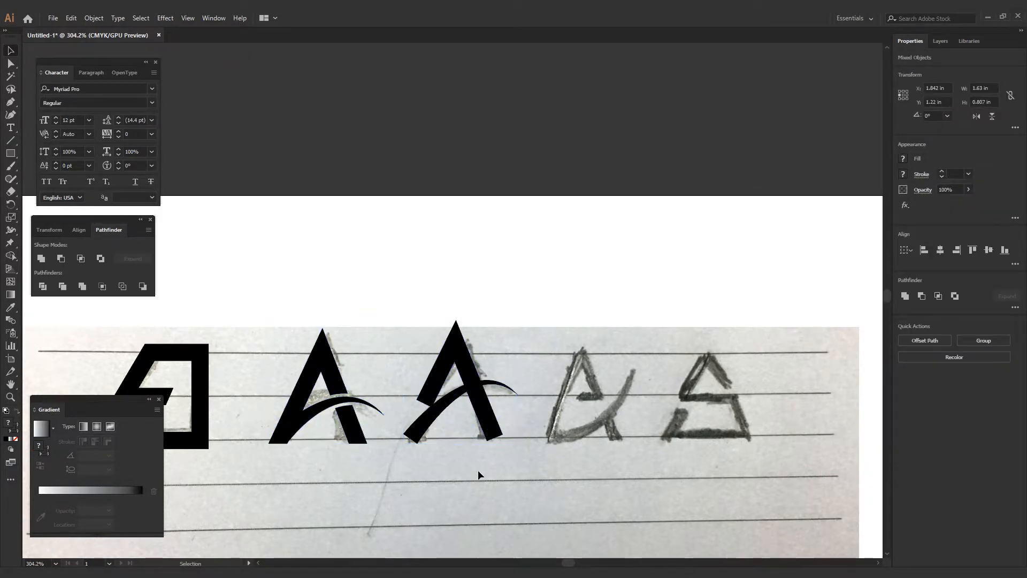
pyautogui.moveTo(397, 357); pyautogui.dragTo(459, 443)
pyautogui.click(445, 470)
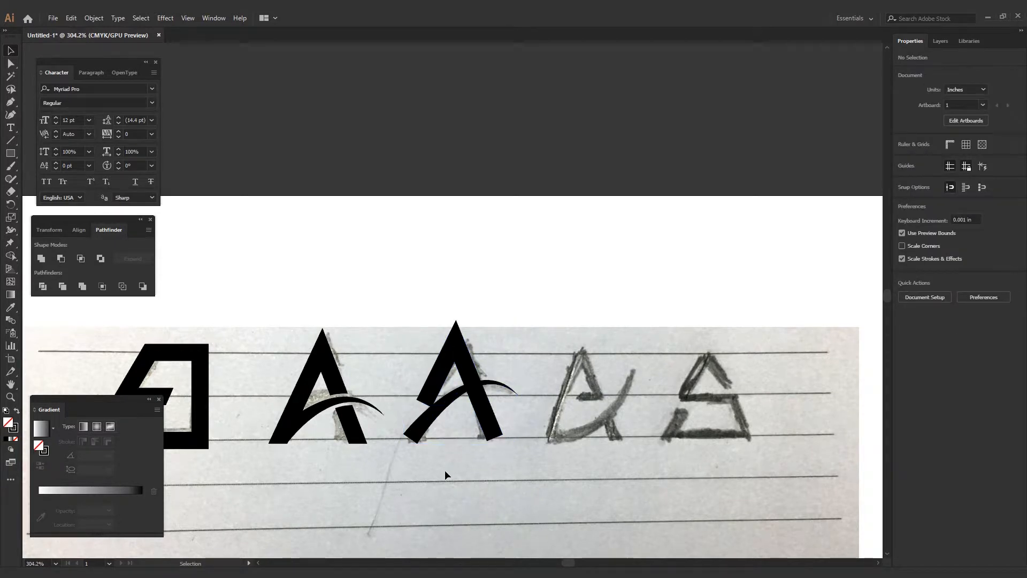
pyautogui.click(428, 408)
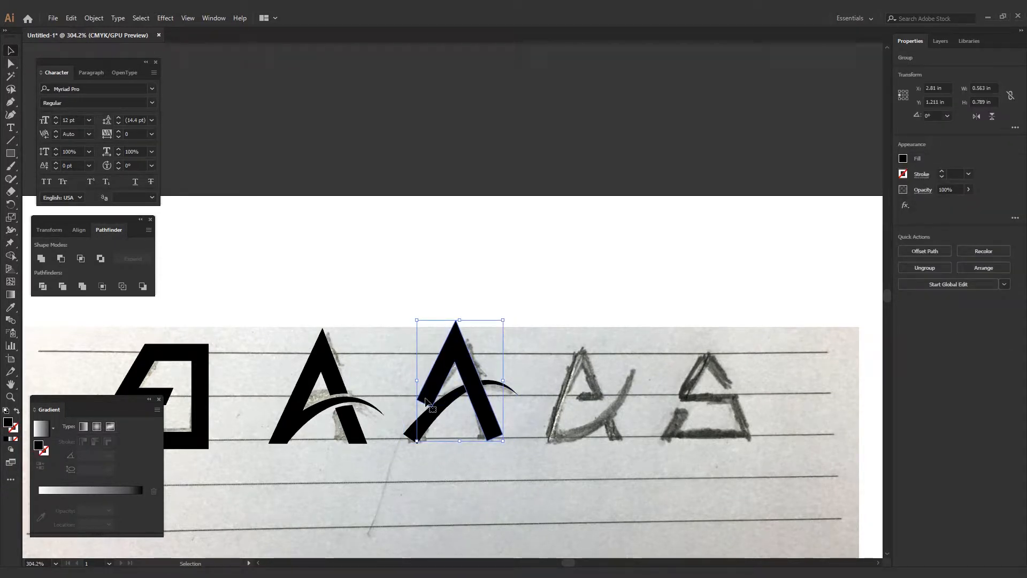
pyautogui.press('a')
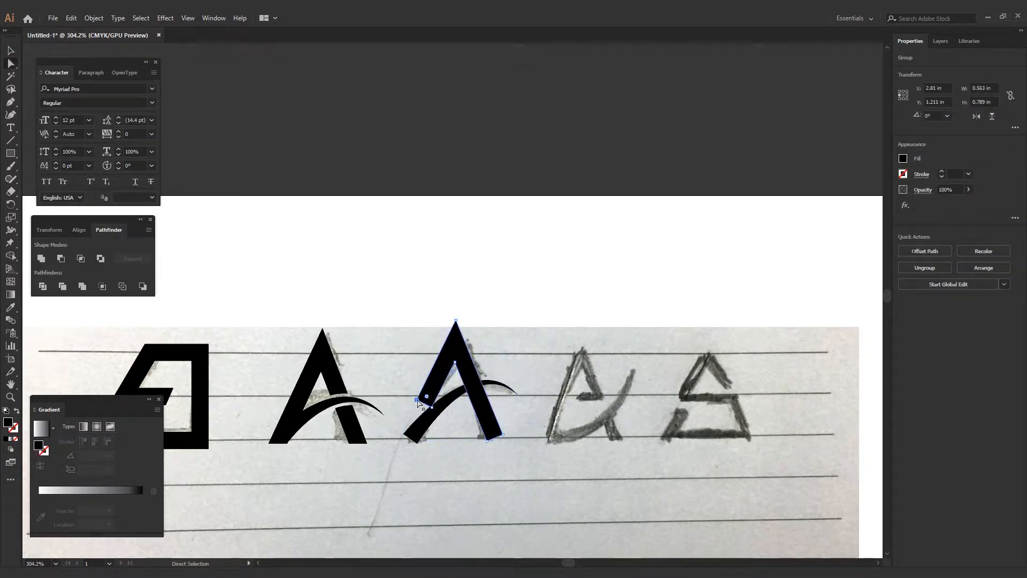
pyautogui.click(417, 405)
pyautogui.press('v')
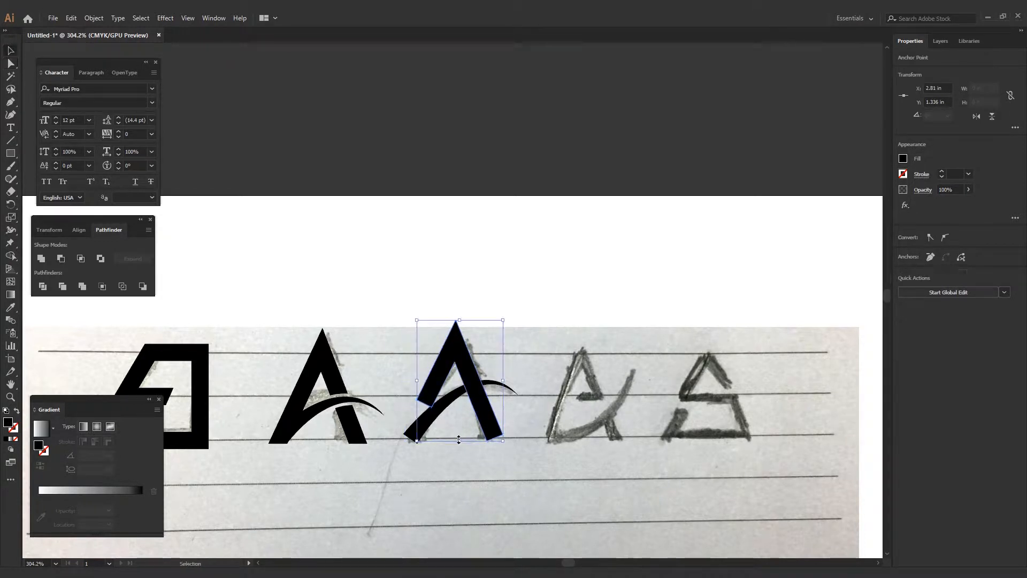
# Try to move the third A's inverted V and arch off the sketch onto the blank artboard, and undo the move.
pyautogui.moveTo(452, 411); pyautogui.dragTo(475, 423)
pyautogui.moveTo(477, 427); pyautogui.dragTo(460, 387)
pyautogui.click(451, 410)
pyautogui.hotkey('ctrl', 'z')
pyautogui.moveTo(461, 477); pyautogui.dragTo(496, 260)
pyautogui.click(558, 244)
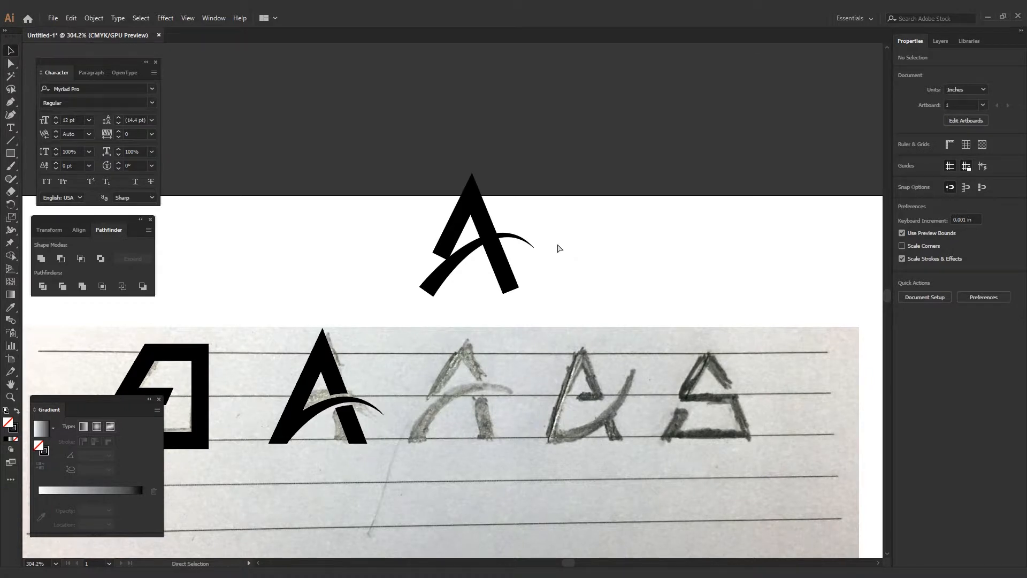
pyautogui.hotkey('ctrl', 'z')
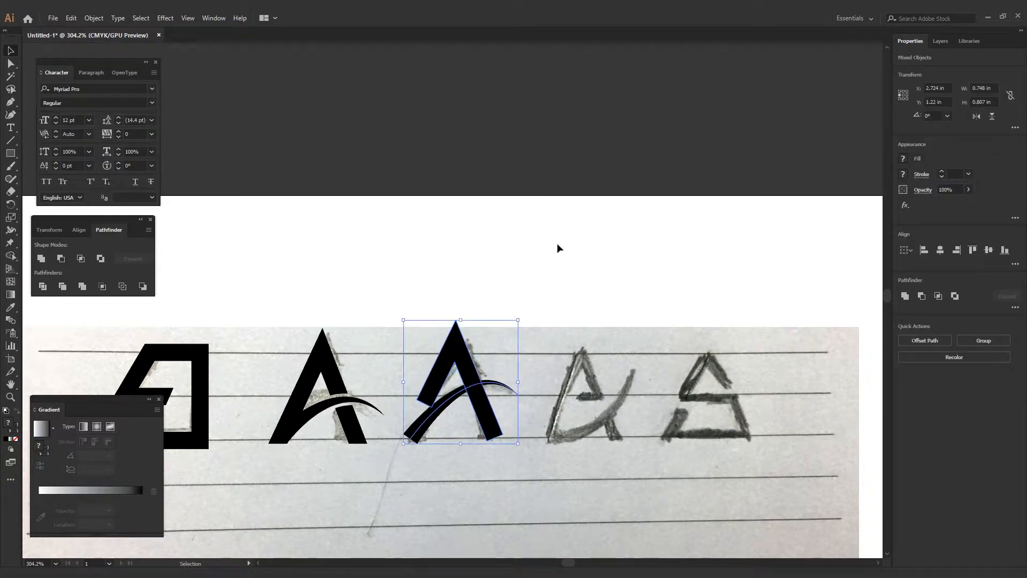
# Delete the third A's inverted V and tapered arch to expose its sketch.
pyautogui.click(523, 348)
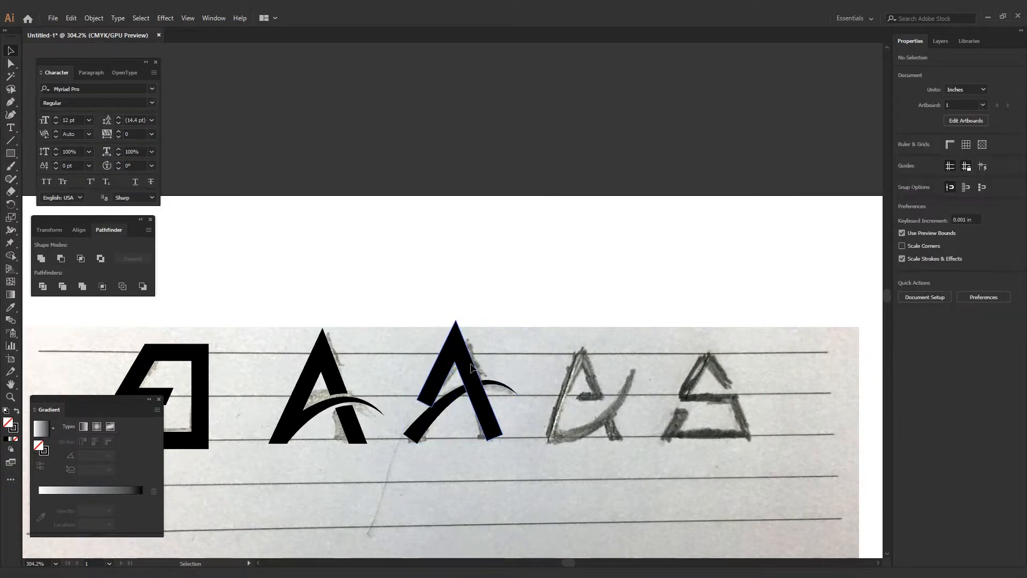
pyautogui.click(470, 372)
pyautogui.keyDown('shift'); pyautogui.click(502, 384); pyautogui.keyUp('shift')
pyautogui.press('Delete')
pyautogui.click(500, 467)
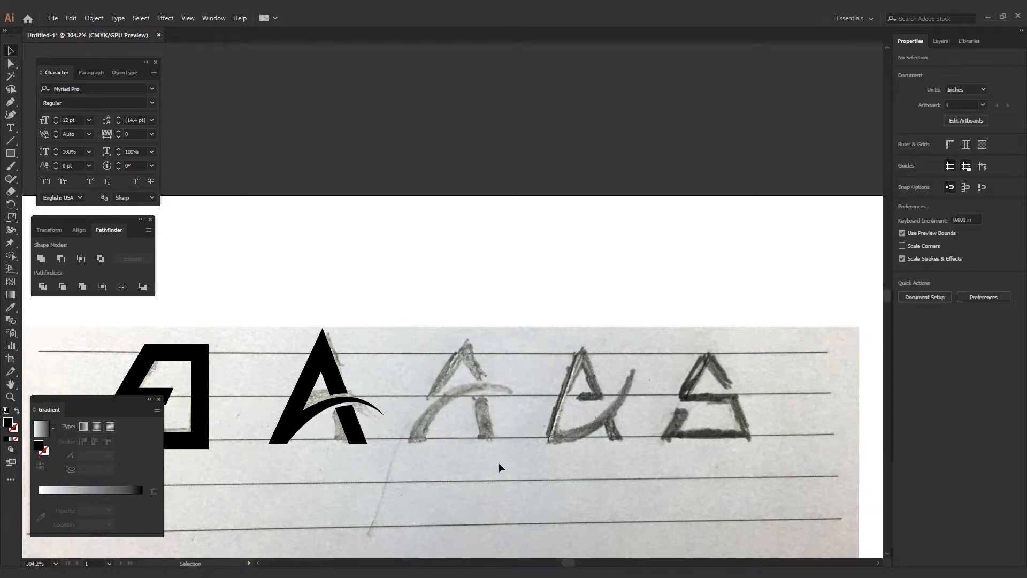
# Redraw the third A's inverted V with the Pen tool along the sketch's outer legs, and swap its fill for a black stroke.
pyautogui.press('p')
pyautogui.click(411, 440)
pyautogui.click(463, 343)
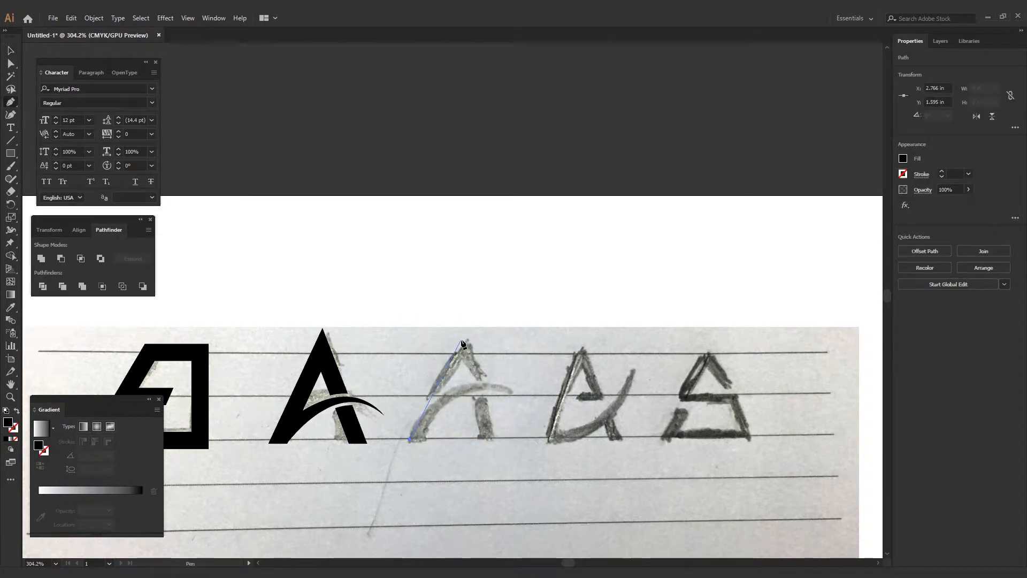
pyautogui.click(498, 438)
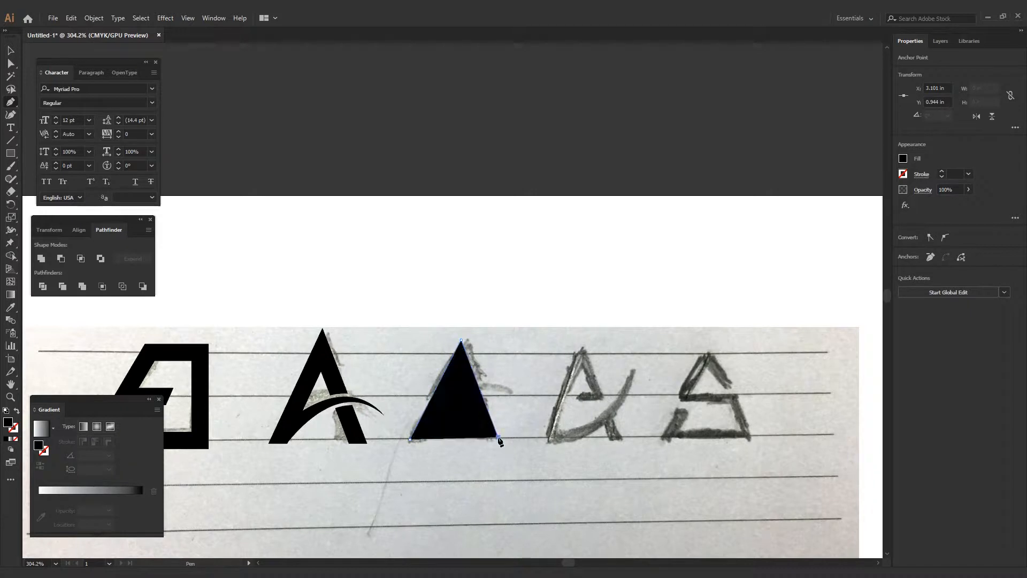
pyautogui.hotkey('ctrl', 'z')
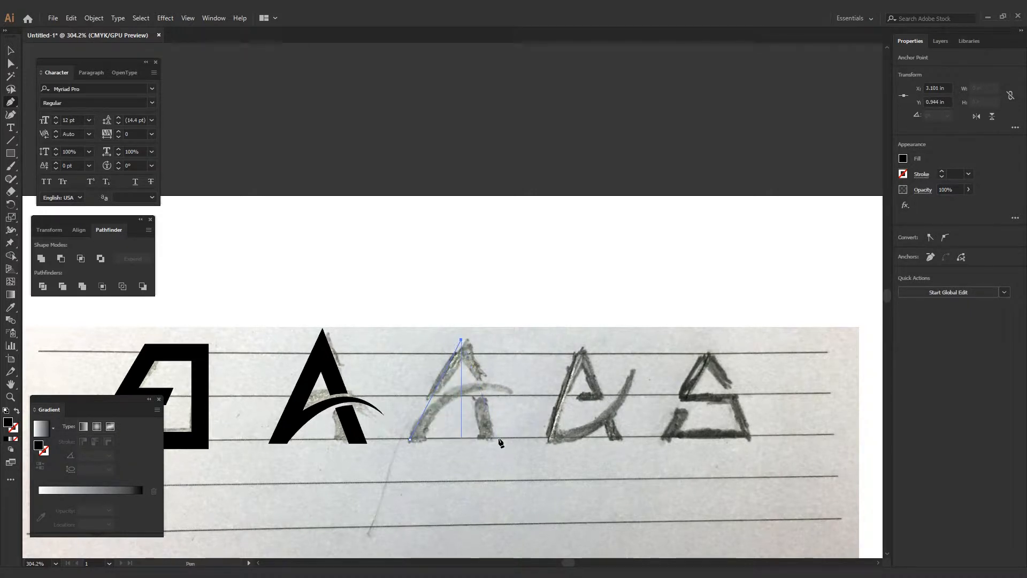
pyautogui.click(499, 438)
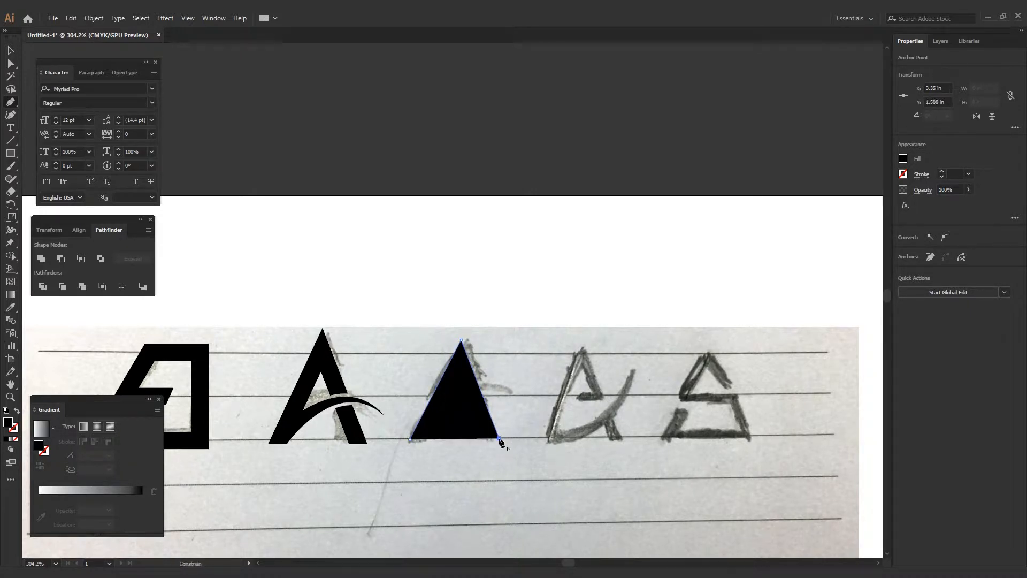
pyautogui.hotkey('shift', 'c')
pyautogui.hotkey('shift', 'x')
pyautogui.press('v')
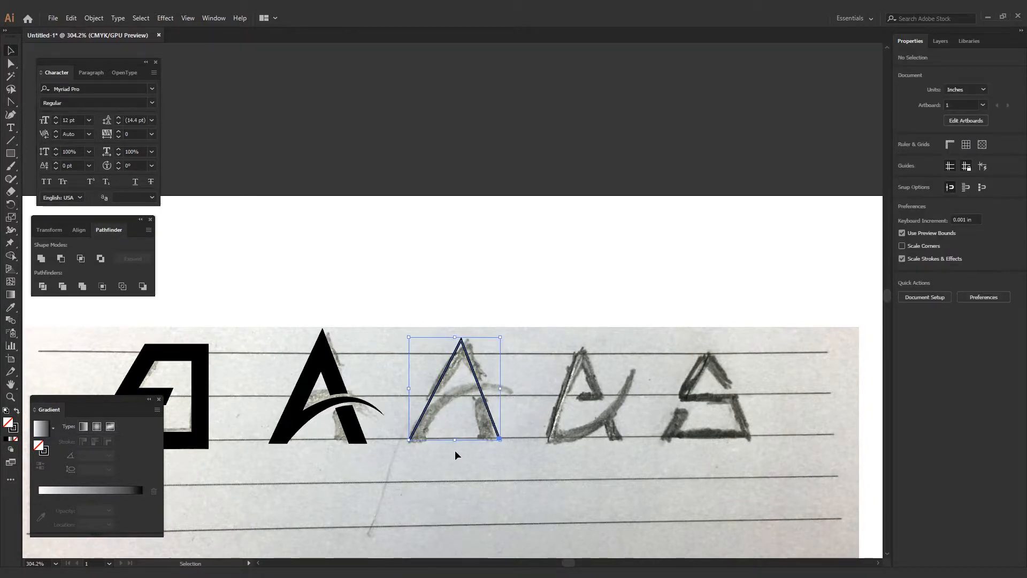
# Set the inverted V's stroke weight to 8 pt and expand the stroke into a filled shape.
pyautogui.click(968, 173)
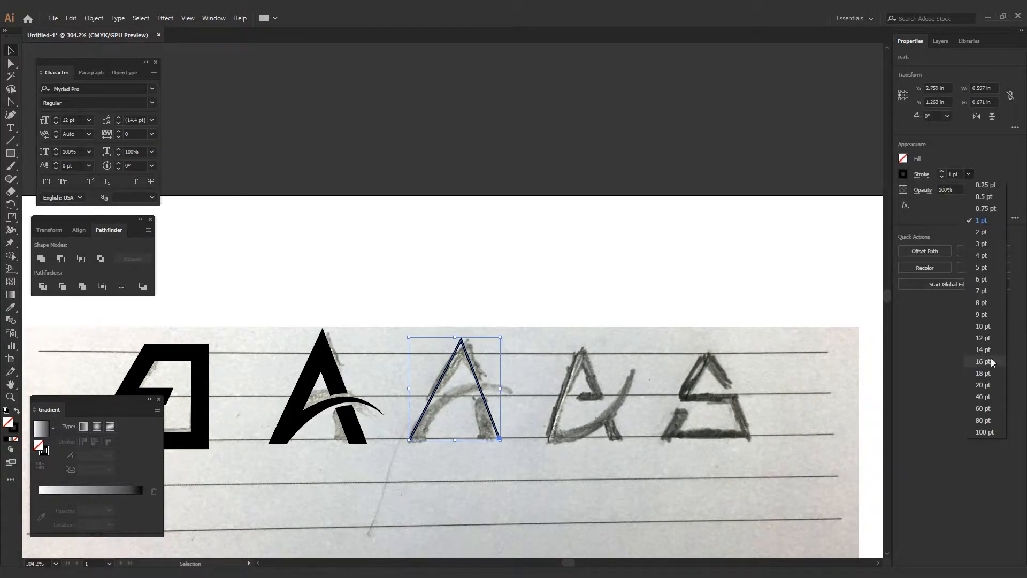
pyautogui.click(986, 302)
pyautogui.click(515, 463)
pyautogui.hotkey('ctrl', 'z')
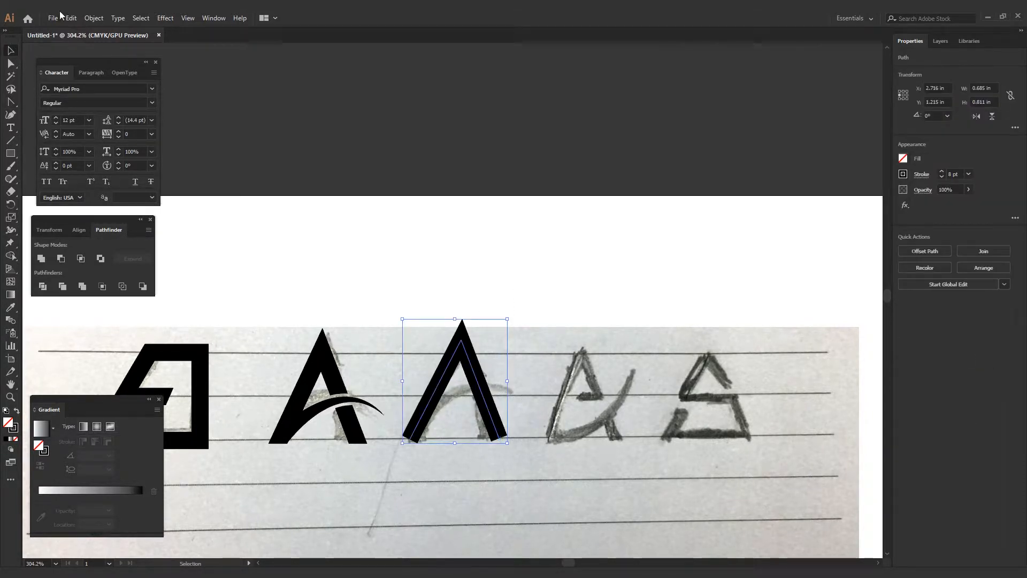
pyautogui.click(94, 18)
pyautogui.click(114, 134)
pyautogui.click(498, 352)
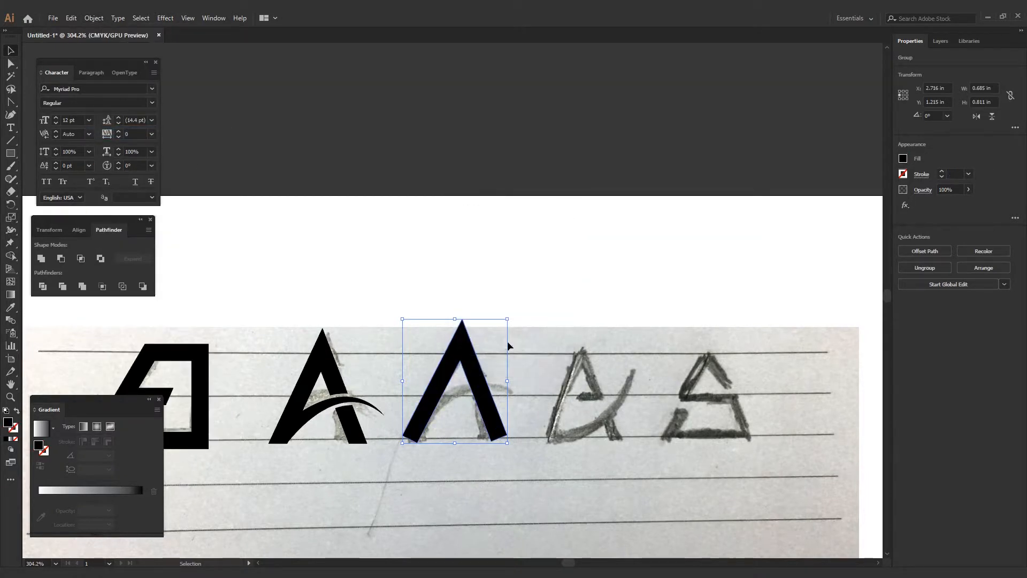
# Trim the inverted V's feet flat by subtracting a rectangle about 0.85 by 0.3 in drawn across them.
pyautogui.click(507, 392)
pyautogui.click(498, 426)
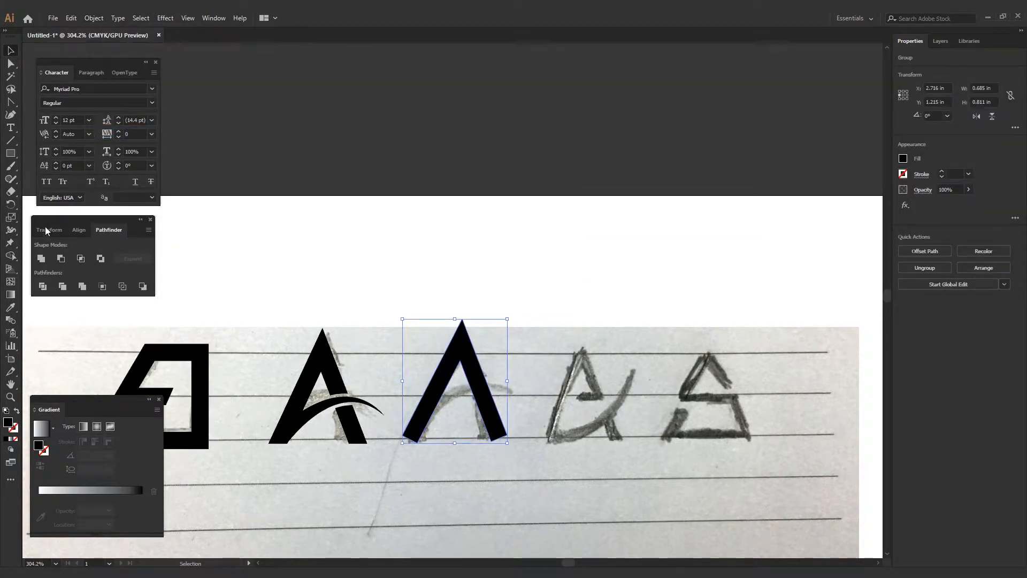
pyautogui.click(16, 155)
pyautogui.moveTo(398, 434)
pyautogui.mouseDown()
pyautogui.moveTo(465, 472)
pyautogui.moveTo(537, 481)
pyautogui.moveTo(527, 479)
pyautogui.mouseUp()
pyautogui.press('v')
pyautogui.keyDown('shift'); pyautogui.click(495, 419); pyautogui.keyUp('shift')
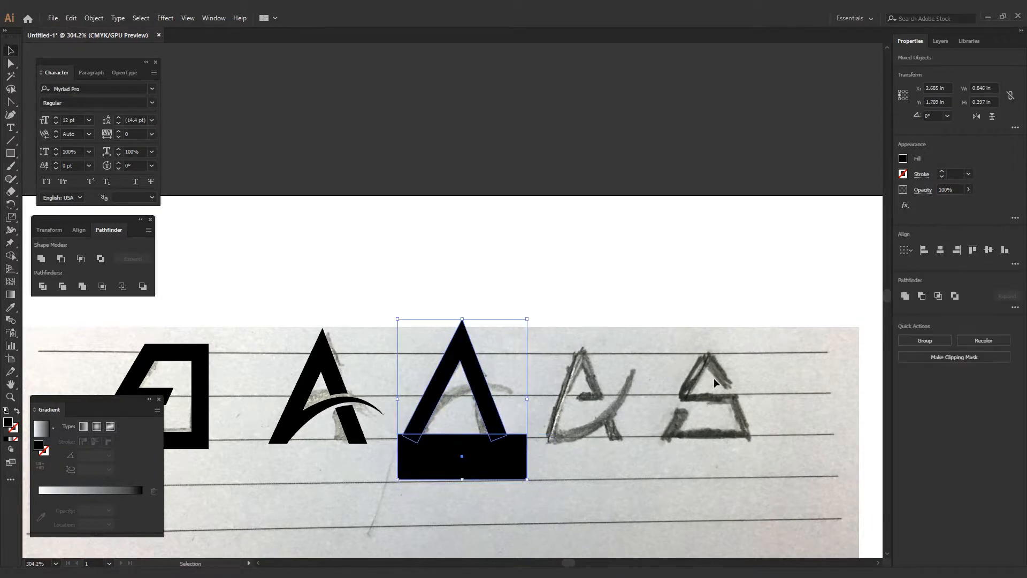
pyautogui.click(61, 259)
# Move the trimmed inverted V down slightly so its feet sit on the sketch's baseline.
pyautogui.click(372, 276)
pyautogui.moveTo(491, 427); pyautogui.dragTo(491, 432)
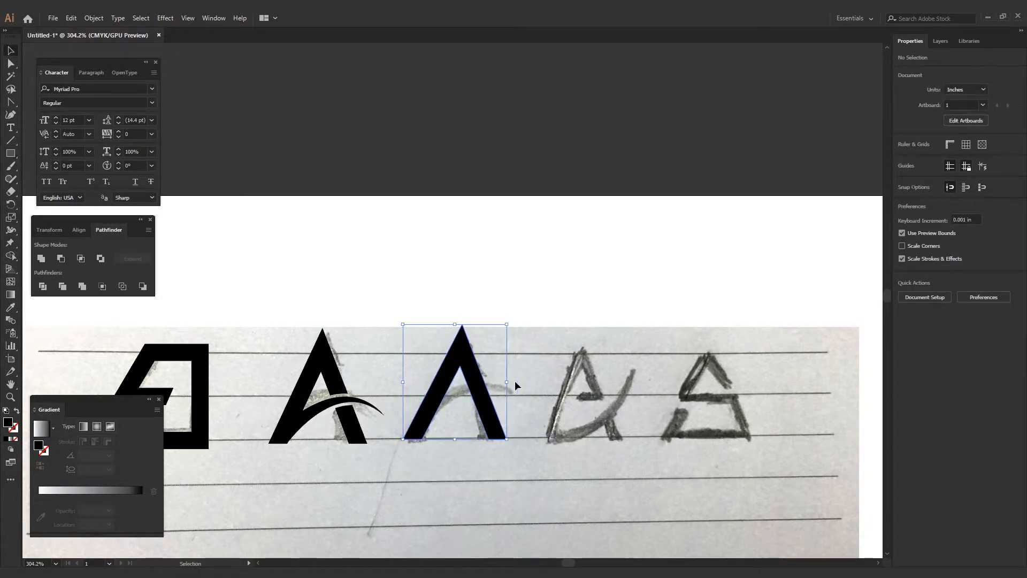
pyautogui.click(515, 381)
pyautogui.moveTo(517, 383); pyautogui.dragTo(500, 370)
pyautogui.click(474, 400)
pyautogui.click(531, 369)
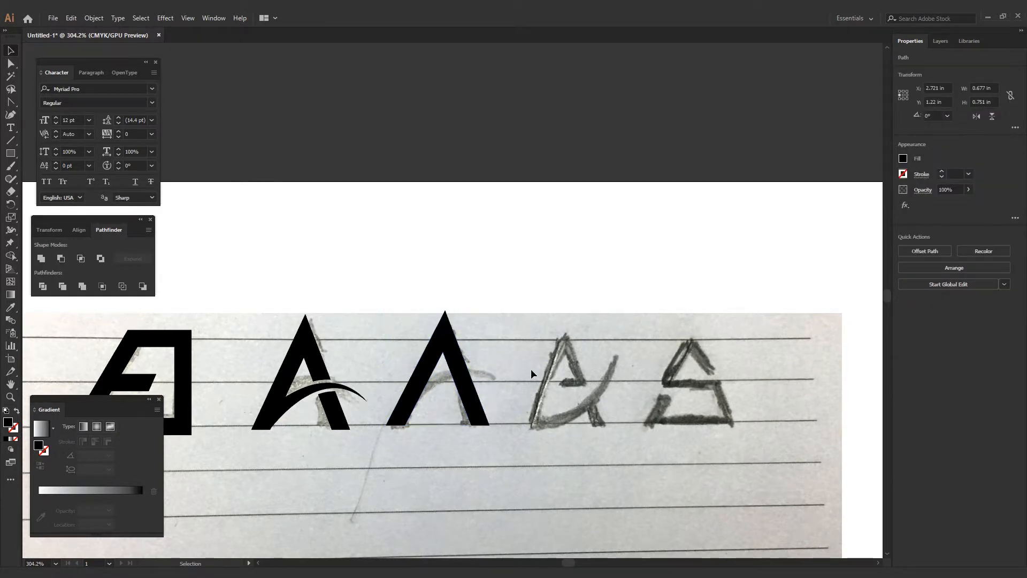
pyautogui.click(413, 383)
pyautogui.click(515, 365)
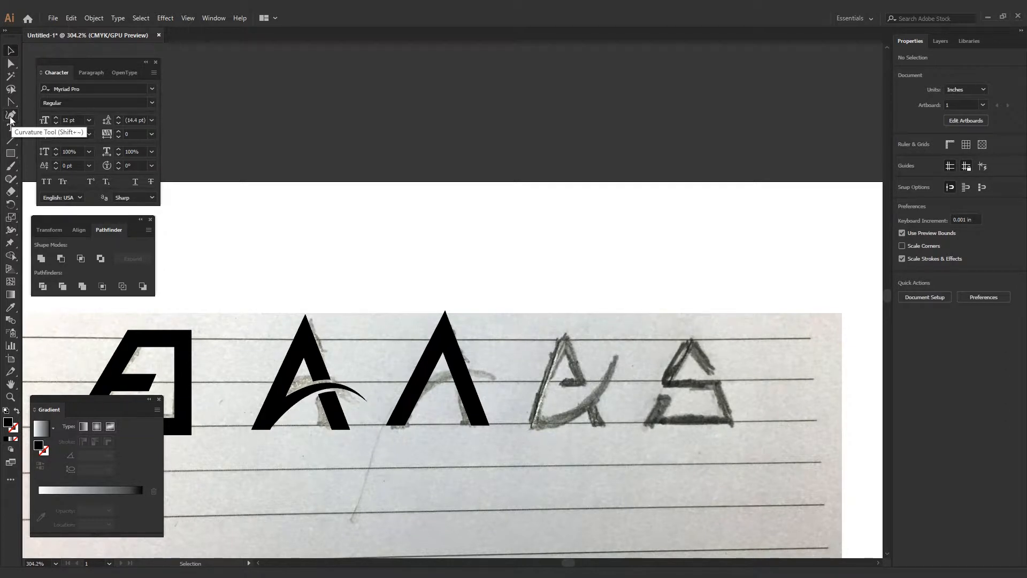
# Draw the third A's arched crossbar with the Pen tool across the new inverted V, and swap its fill for a black stroke.
pyautogui.moveTo(11, 103); pyautogui.dragTo(52, 102)
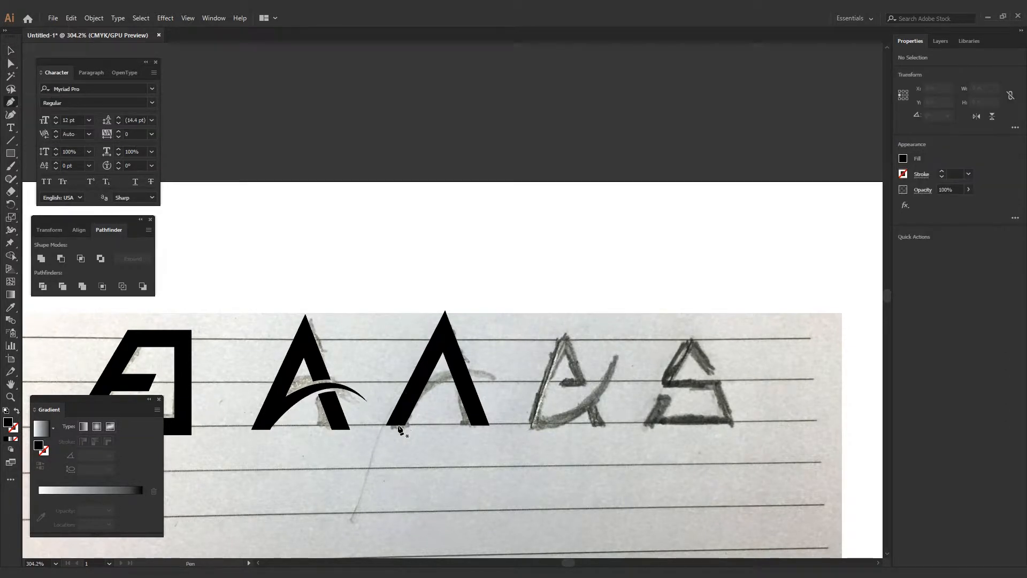
pyautogui.moveTo(511, 380); pyautogui.dragTo(590, 420)
pyautogui.hotkey('shift', 'x')
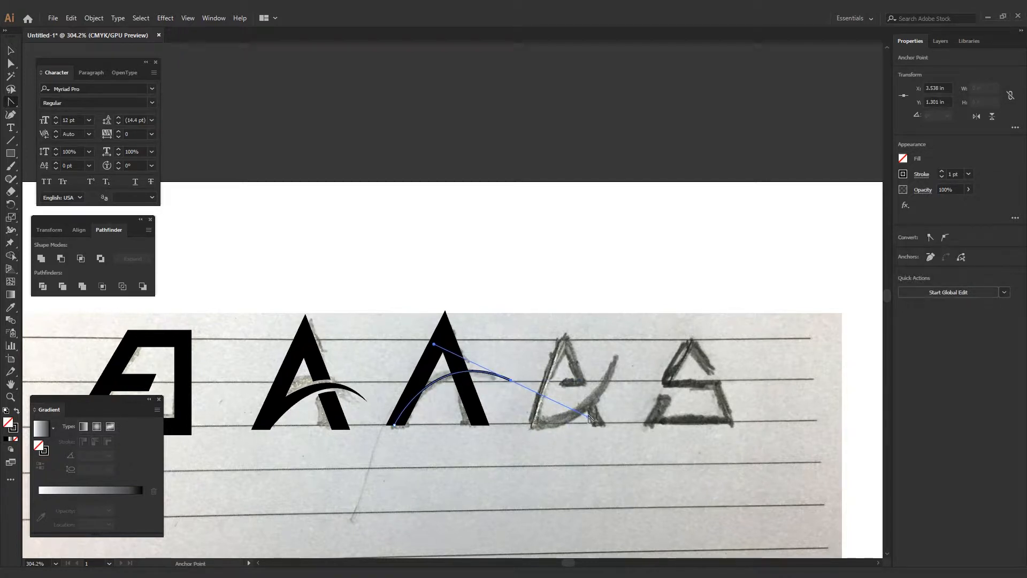
# Set the new arch's stroke weight to 8 pt and apply the triangular width profile so it narrows toward the swoosh tip.
pyautogui.press('v')
pyautogui.click(969, 174)
pyautogui.click(981, 303)
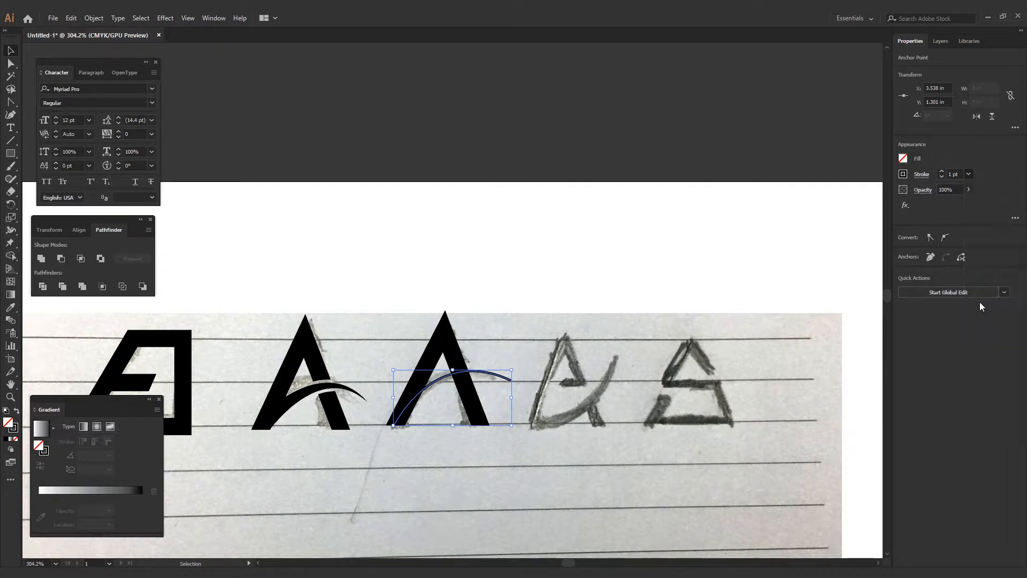
pyautogui.click(921, 176)
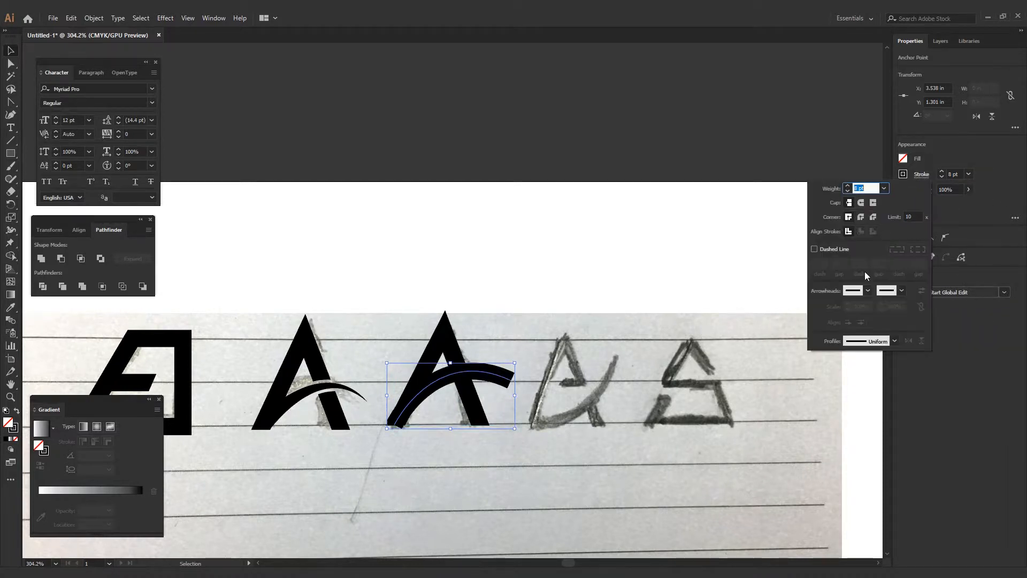
pyautogui.click(868, 344)
pyautogui.click(862, 432)
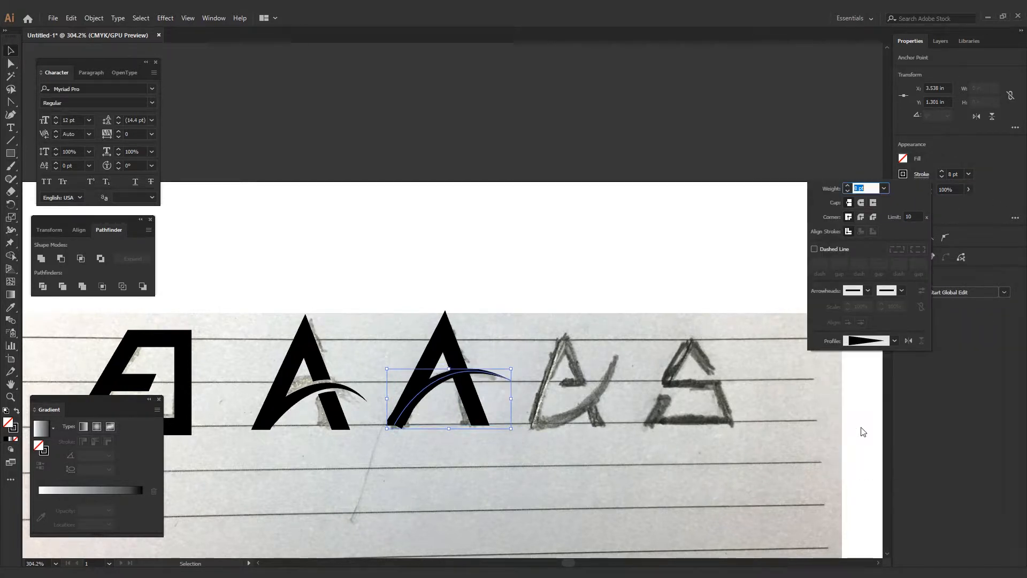
pyautogui.click(486, 340)
pyautogui.click(486, 340)
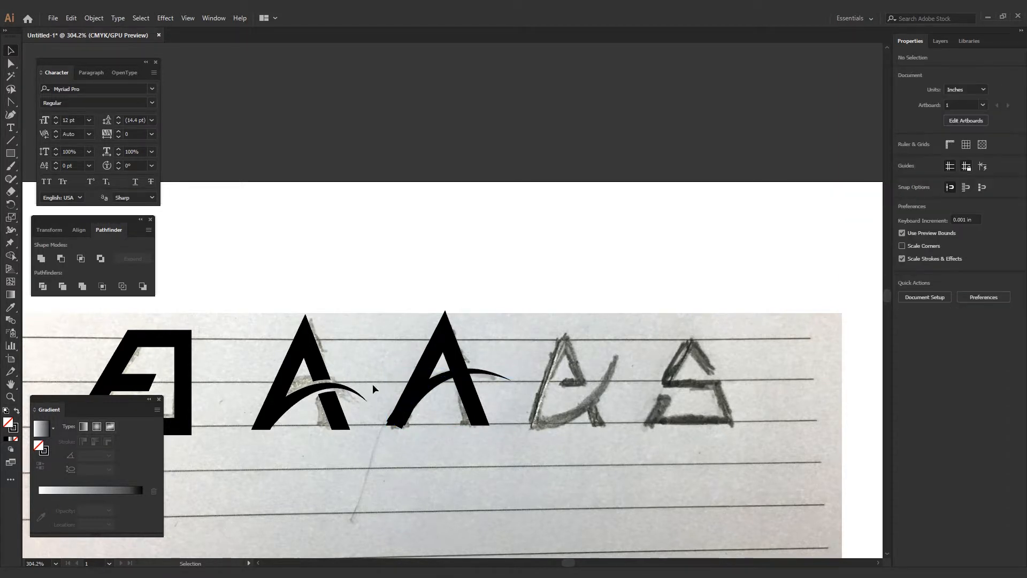
# Try to move the rebuilt inverted V and arch up onto the blank artboard, and undo the move.
pyautogui.moveTo(372, 384); pyautogui.dragTo(452, 454)
pyautogui.click(451, 451)
pyautogui.moveTo(396, 365); pyautogui.dragTo(435, 424)
pyautogui.moveTo(454, 360); pyautogui.dragTo(467, 237)
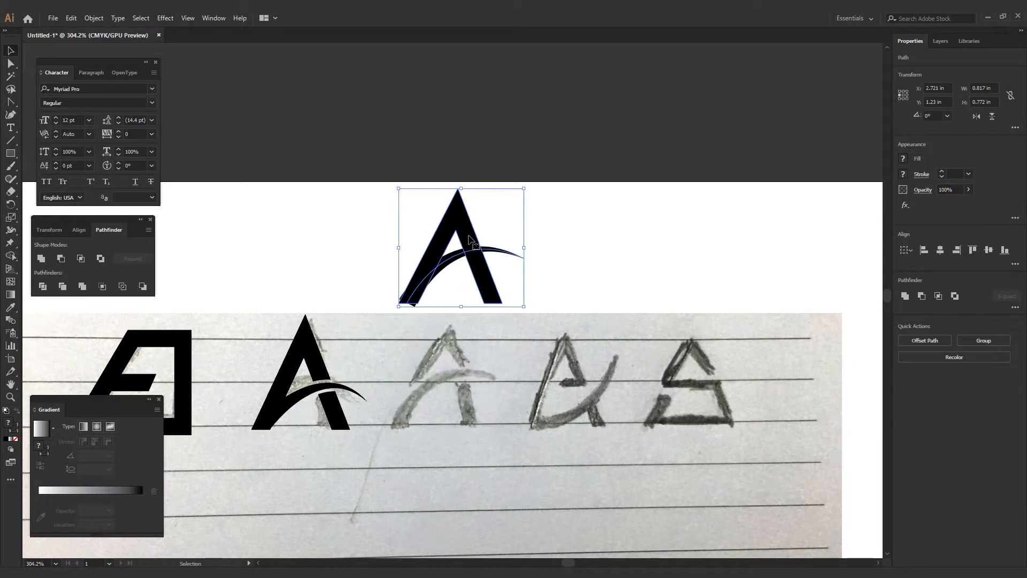
pyautogui.hotkey('ctrl', 'z')
pyautogui.click(437, 486)
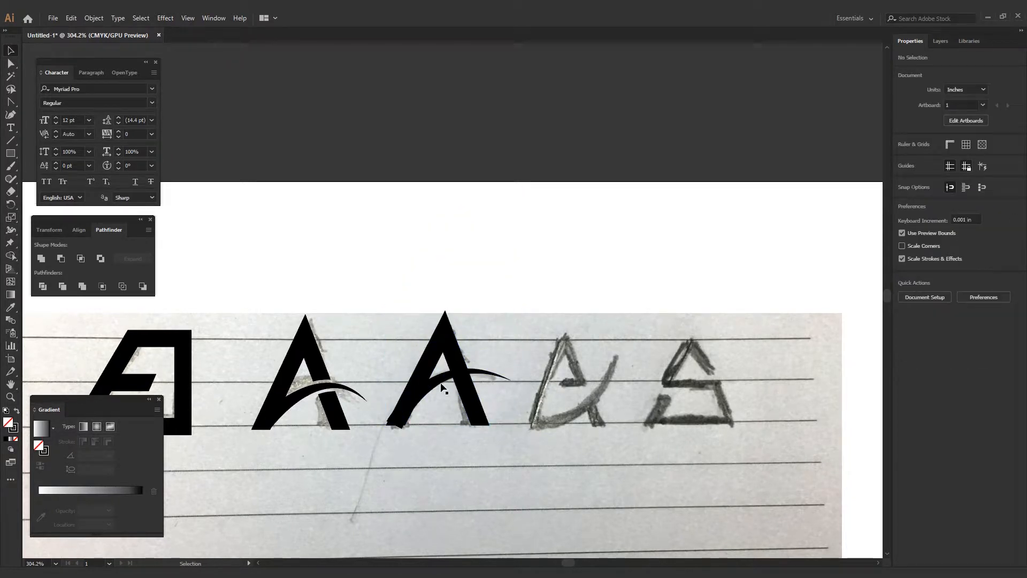
# Expand the appearance of the third A's tapered arch to convert it into a filled path.
pyautogui.click(439, 384)
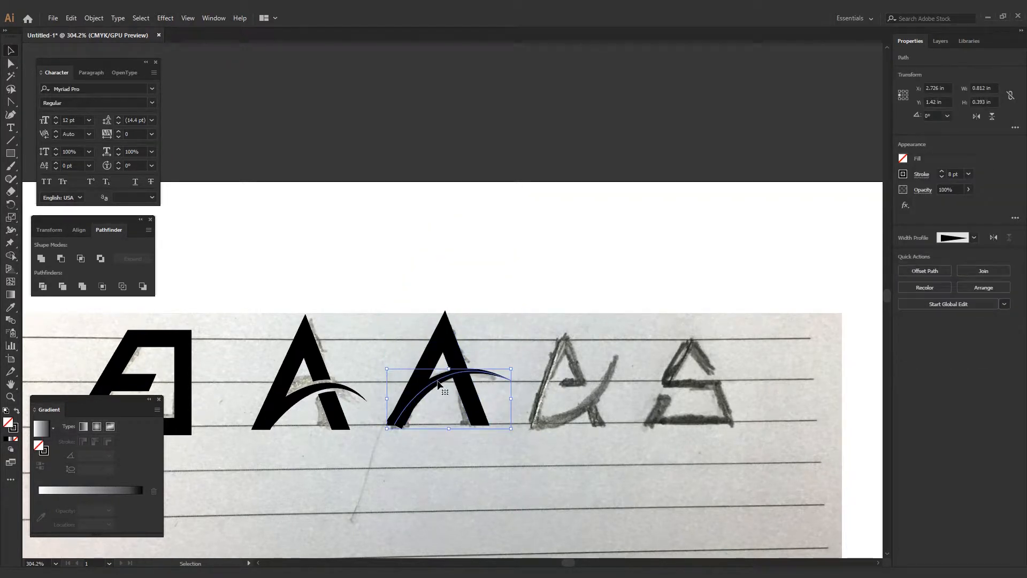
pyautogui.click(96, 18)
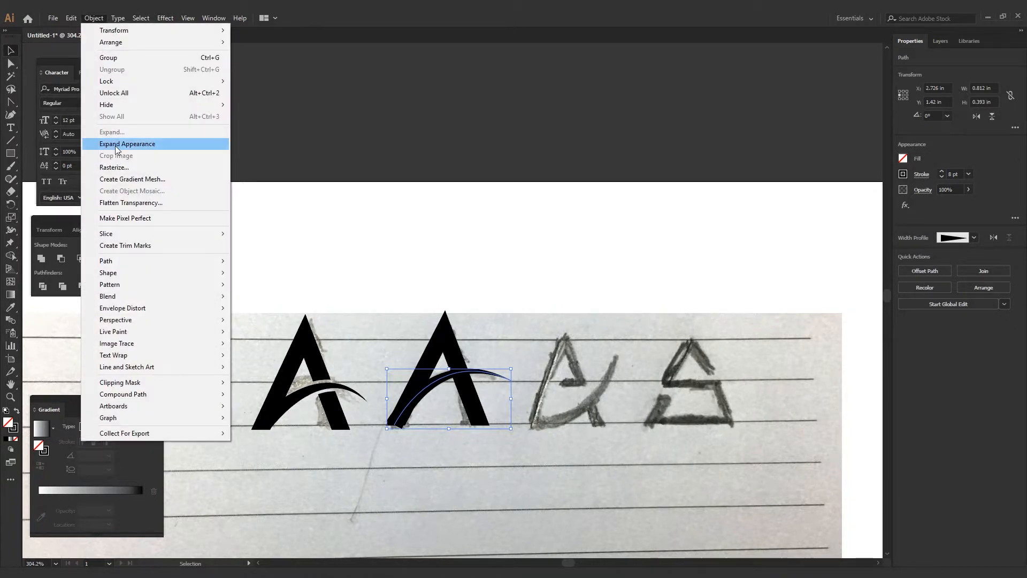
pyautogui.click(114, 144)
pyautogui.click(474, 381)
pyautogui.click(477, 377)
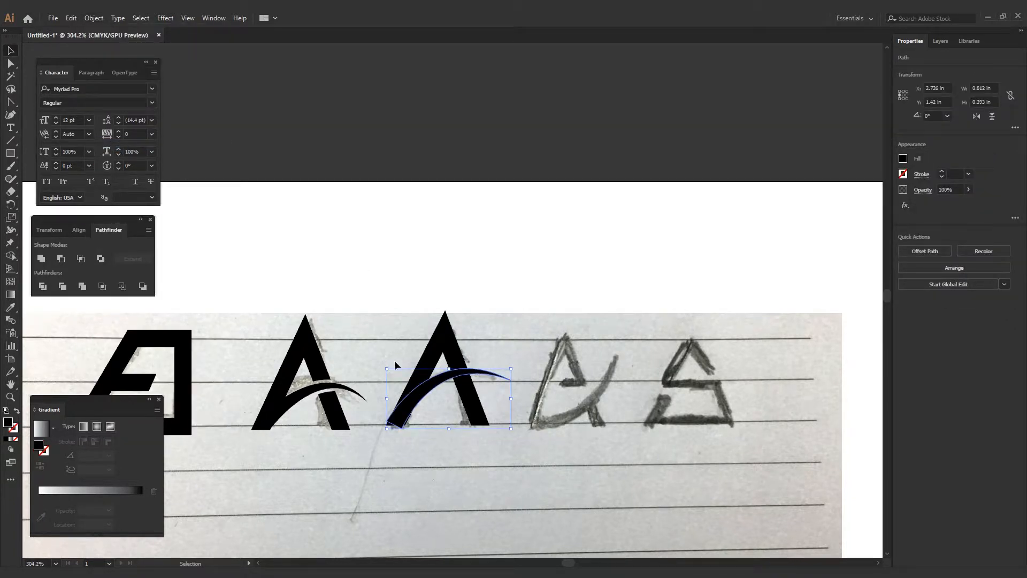
# Copy the third A's expanded arch and paste the duplicate in front of the original.
pyautogui.keyDown('shift'); pyautogui.click(489, 420); pyautogui.keyUp('shift')
pyautogui.scroll(3, 495, 426)
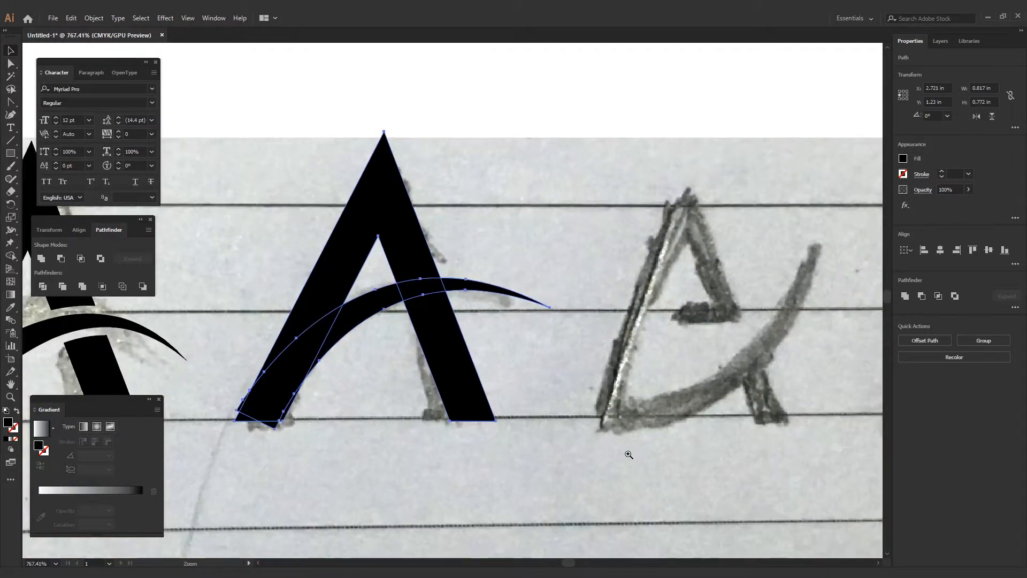
pyautogui.click(341, 454)
pyautogui.click(369, 310)
pyautogui.click(71, 17)
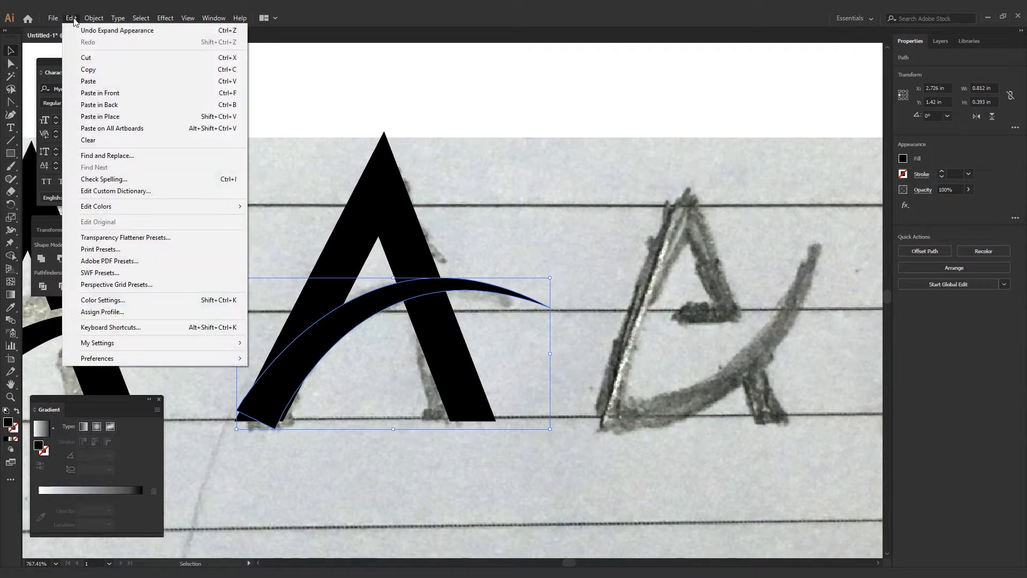
pyautogui.click(92, 69)
pyautogui.click(72, 18)
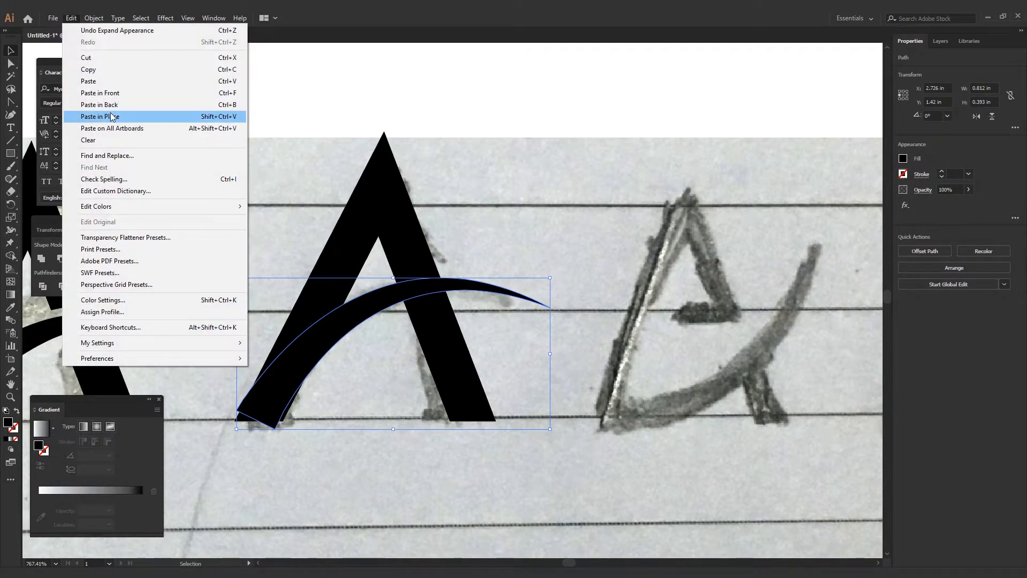
pyautogui.click(121, 97)
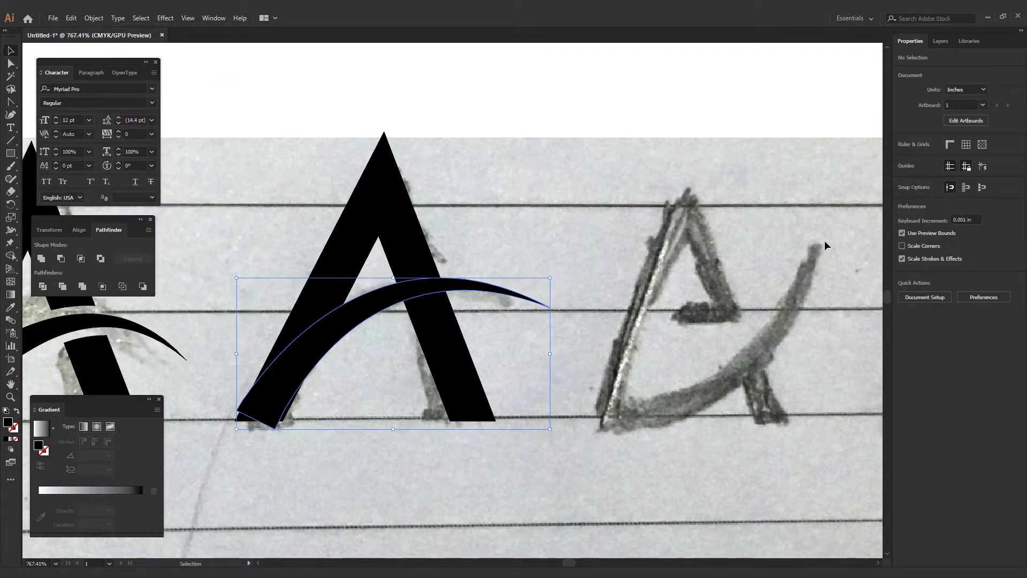
# Thicken the pasted arch copy with a 4 pt black stroke around its outline.
pyautogui.click(969, 174)
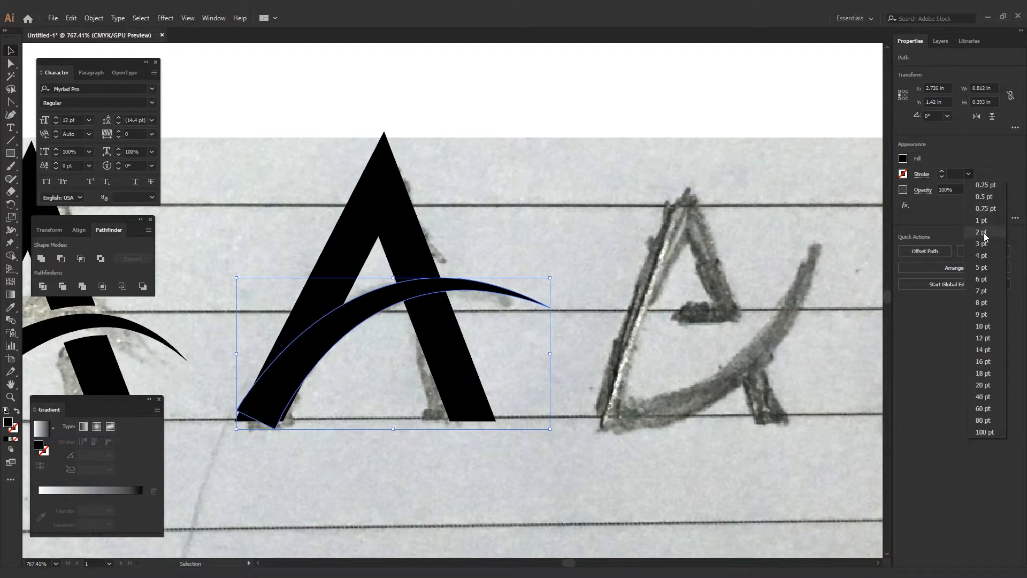
pyautogui.click(983, 241)
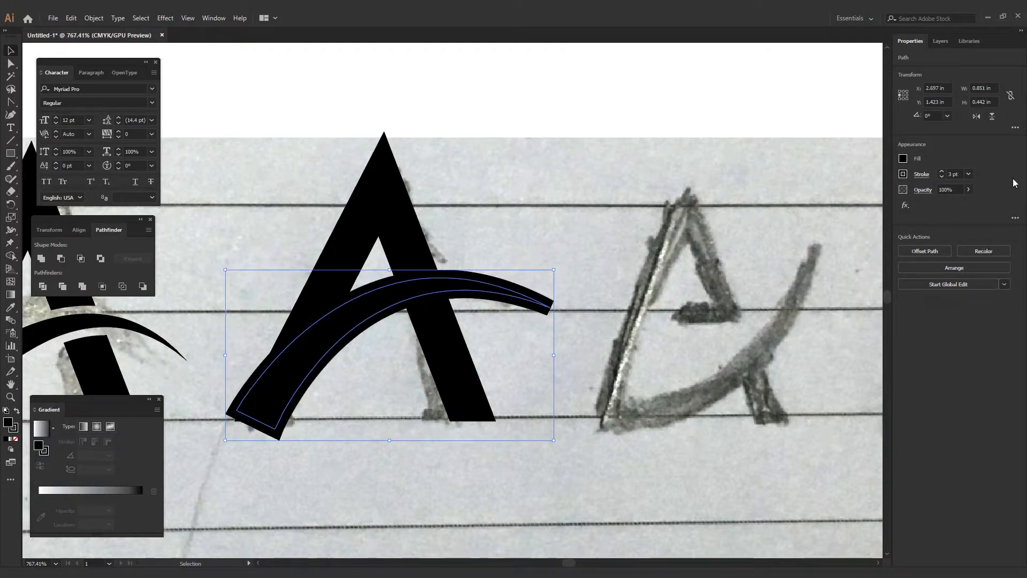
pyautogui.click(969, 174)
pyautogui.click(987, 259)
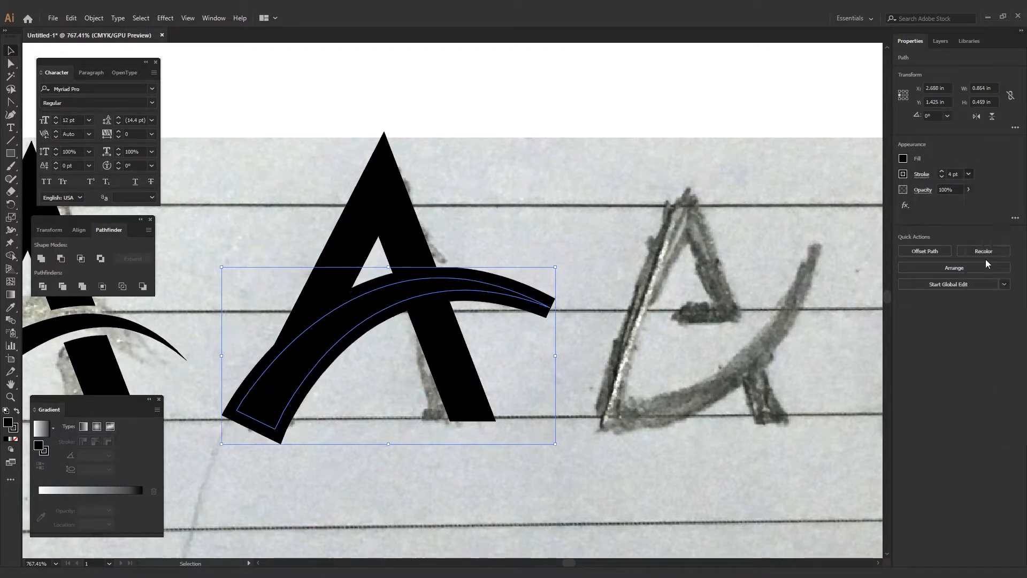
pyautogui.click(485, 251)
pyautogui.click(399, 289)
pyautogui.click(495, 251)
pyautogui.click(515, 293)
# Expand the fill and stroke of the thickened arch copy into filled shapes.
pyautogui.click(91, 20)
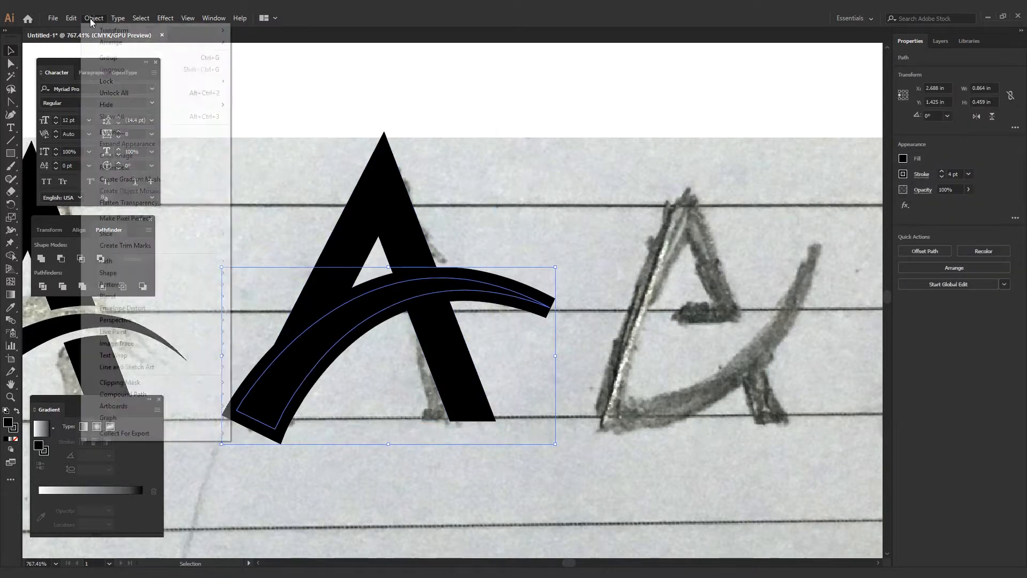
pyautogui.click(113, 132)
pyautogui.click(480, 351)
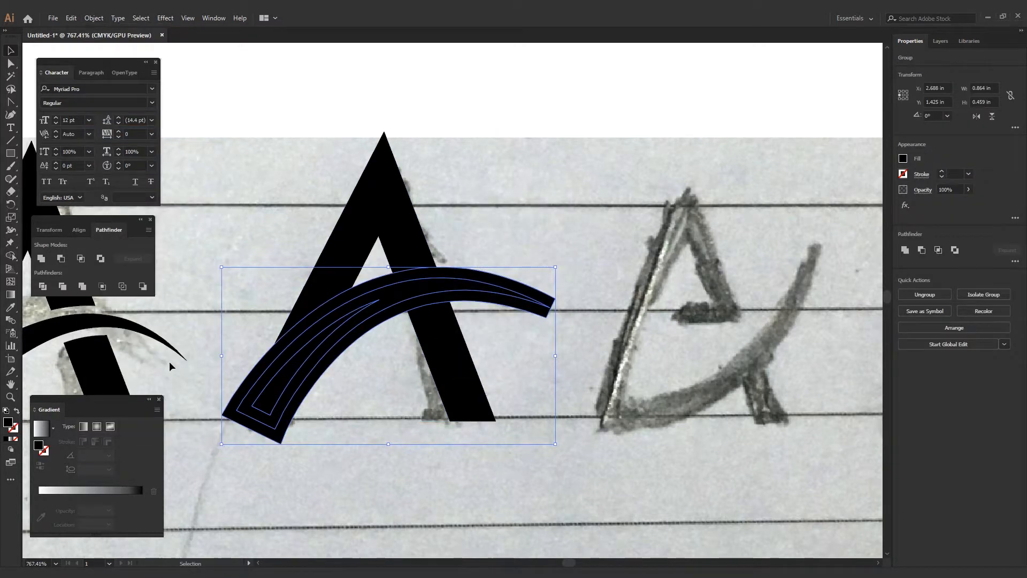
# Unite the thickened arch's expanded pieces into a single shape.
pyautogui.click(43, 259)
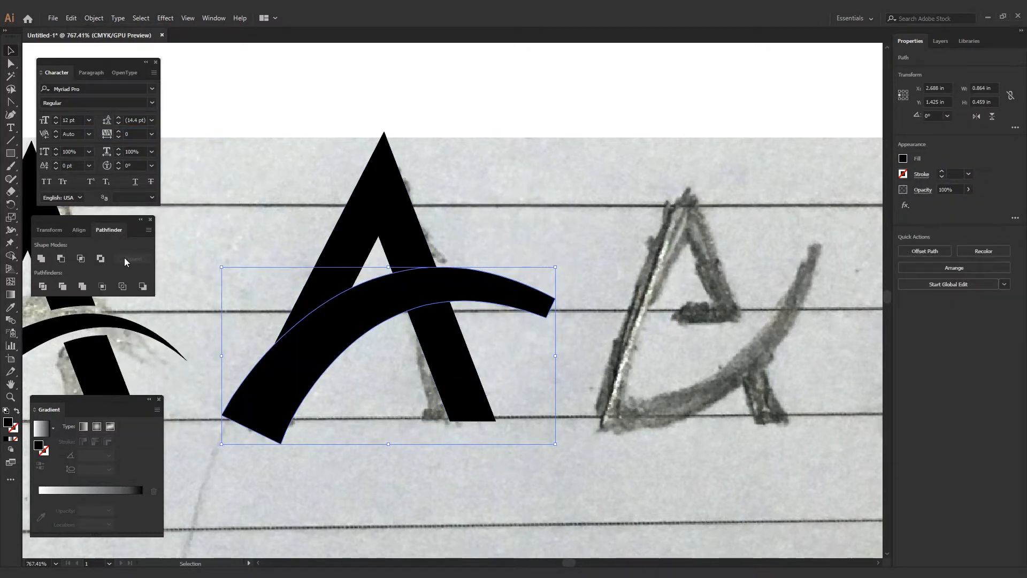
# Try to subtract the thickened arch from the third A with Minus Front, and undo the cut.
pyautogui.keyDown('shift'); pyautogui.click(407, 240); pyautogui.keyUp('shift')
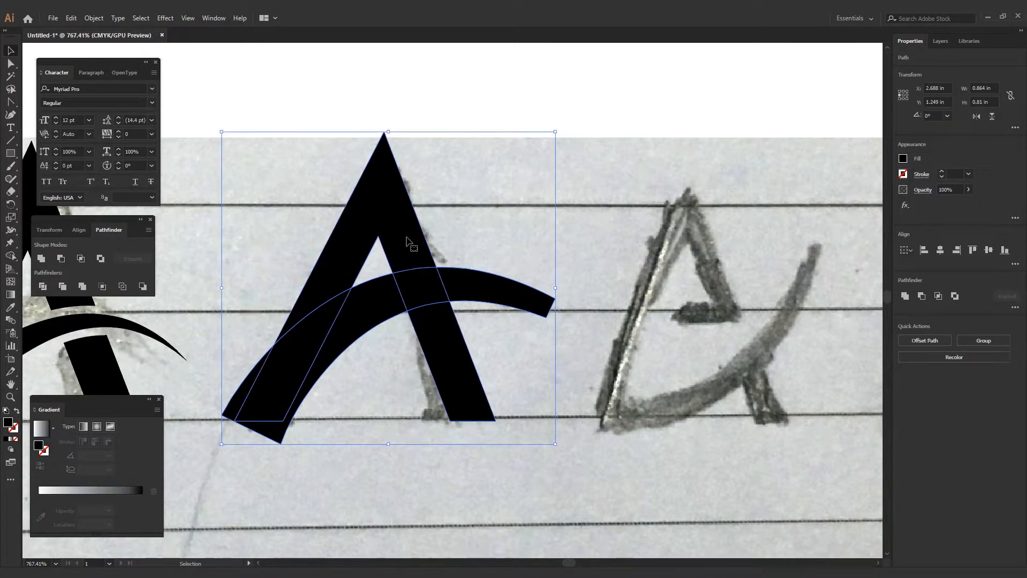
pyautogui.click(922, 298)
pyautogui.click(521, 251)
pyautogui.moveTo(505, 267); pyautogui.dragTo(582, 258)
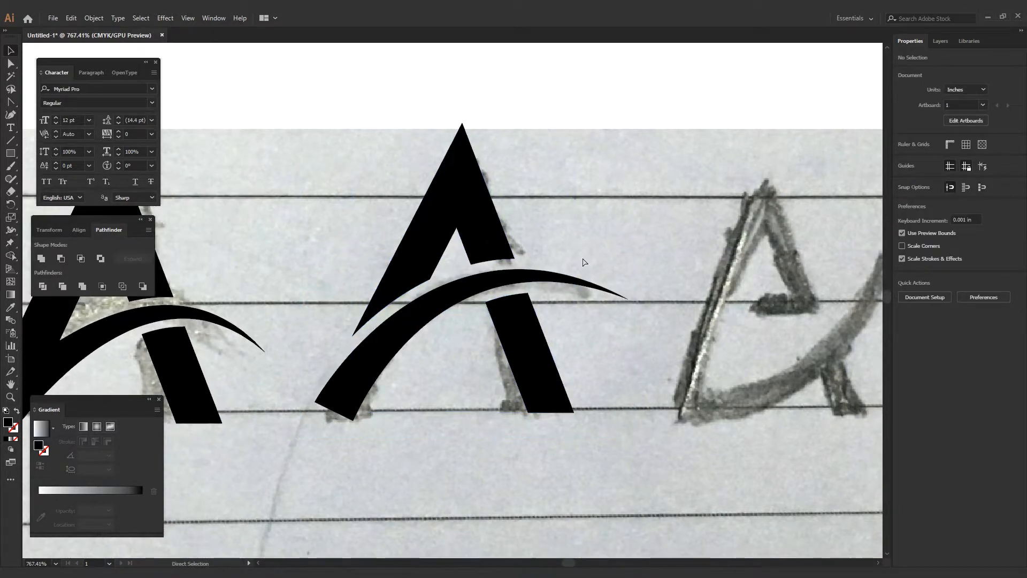
pyautogui.hotkey('ctrl', 'z')
# Check how the third A and its arches overlap, try the Minus Front cut again, and undo it.
pyautogui.click(427, 474)
pyautogui.click(443, 306)
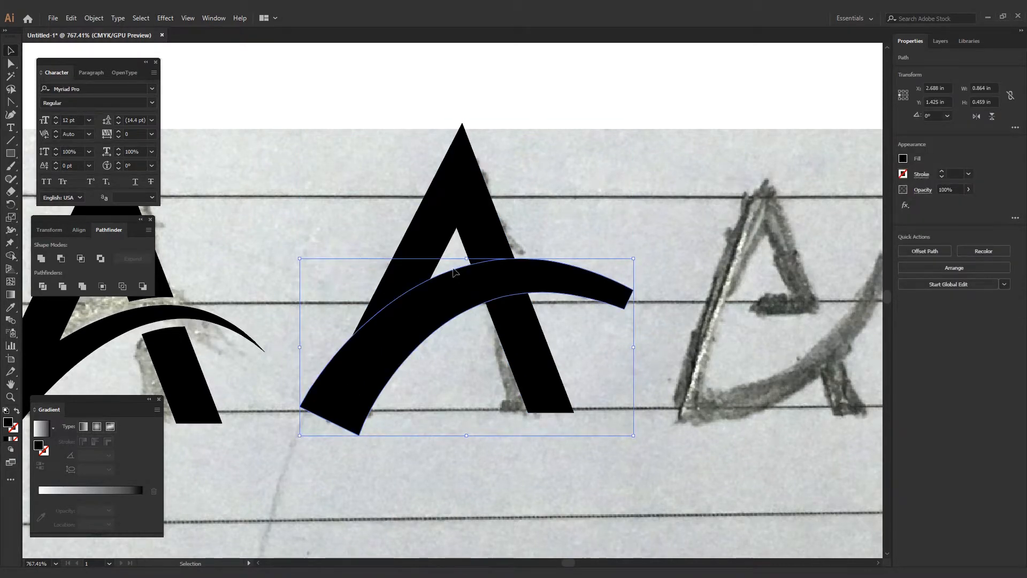
pyautogui.click(476, 229)
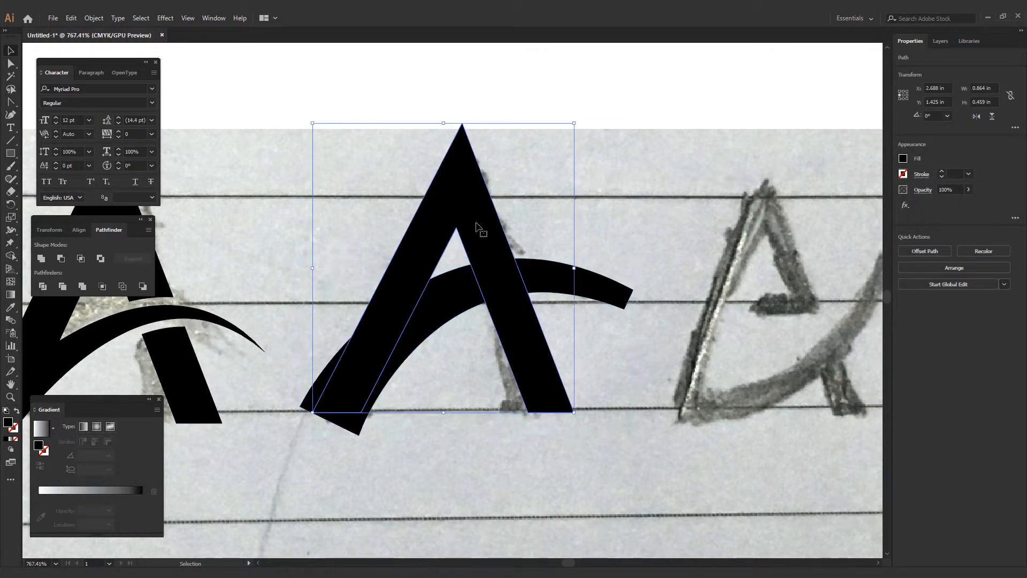
pyautogui.click(564, 231)
pyautogui.click(404, 360)
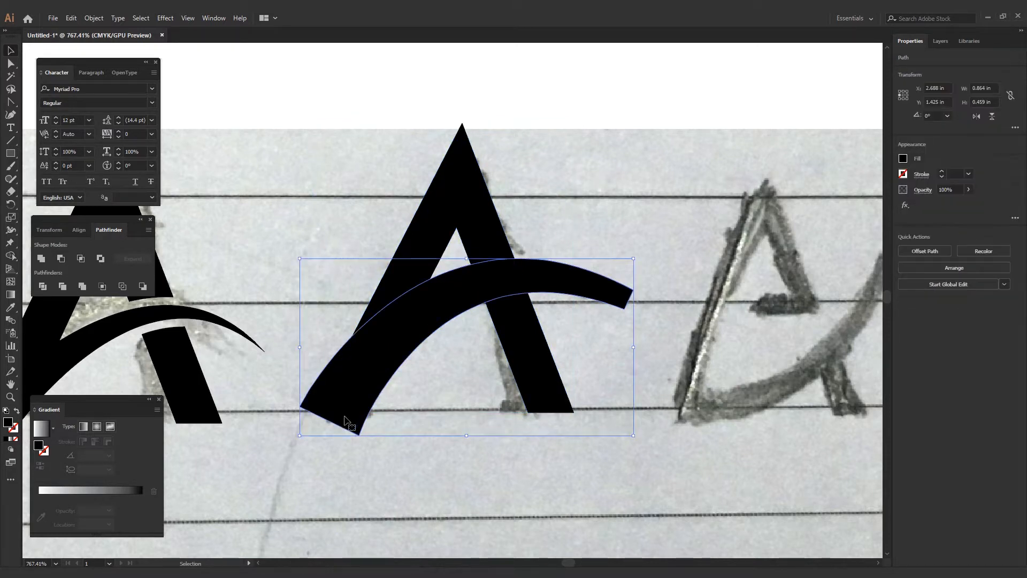
pyautogui.click(391, 299)
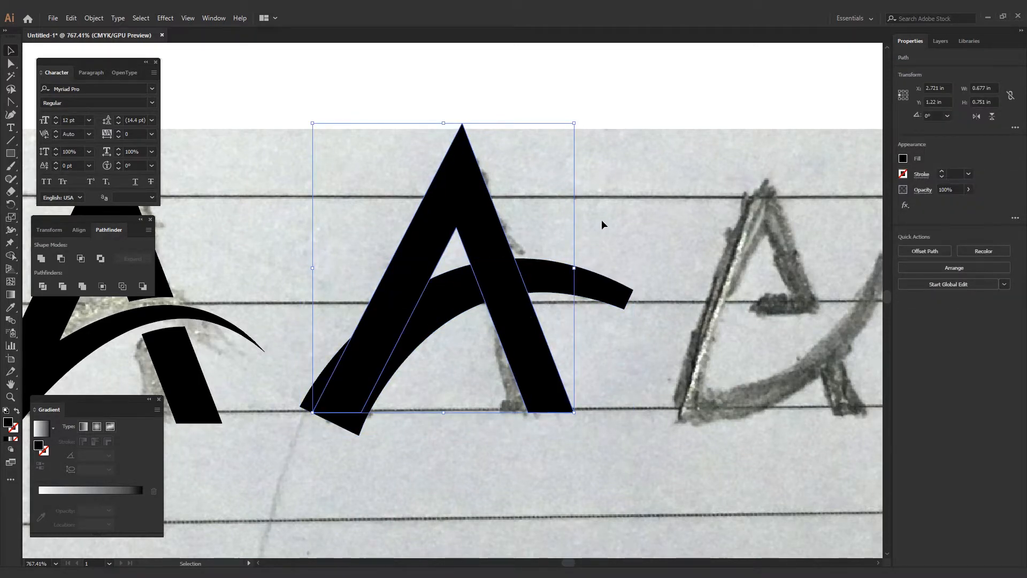
pyautogui.keyDown('shift'); pyautogui.click(355, 386); pyautogui.keyUp('shift')
pyautogui.click(446, 354)
pyautogui.click(464, 292)
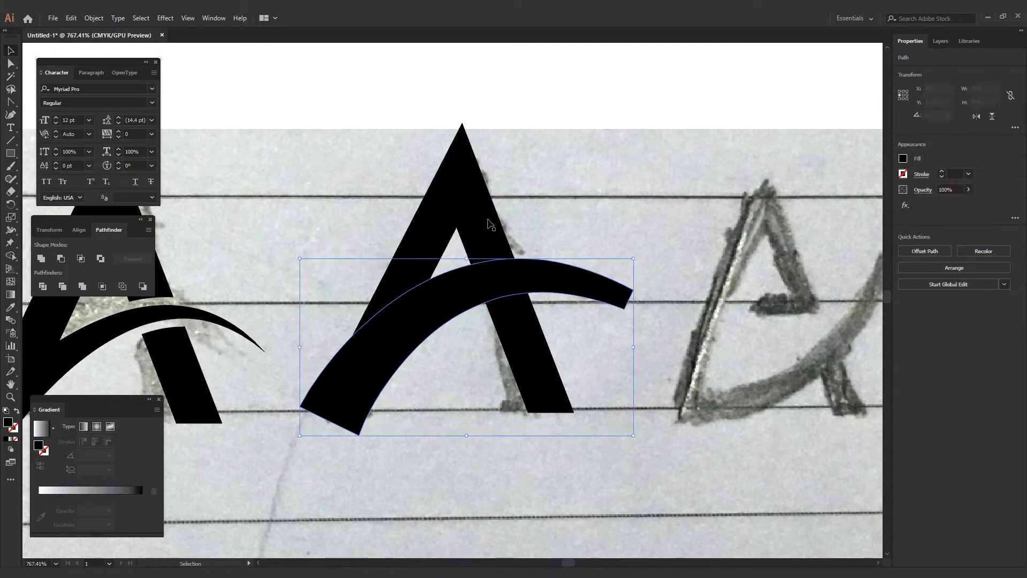
pyautogui.keyDown('shift'); pyautogui.click(491, 223); pyautogui.keyUp('shift')
pyautogui.click(921, 296)
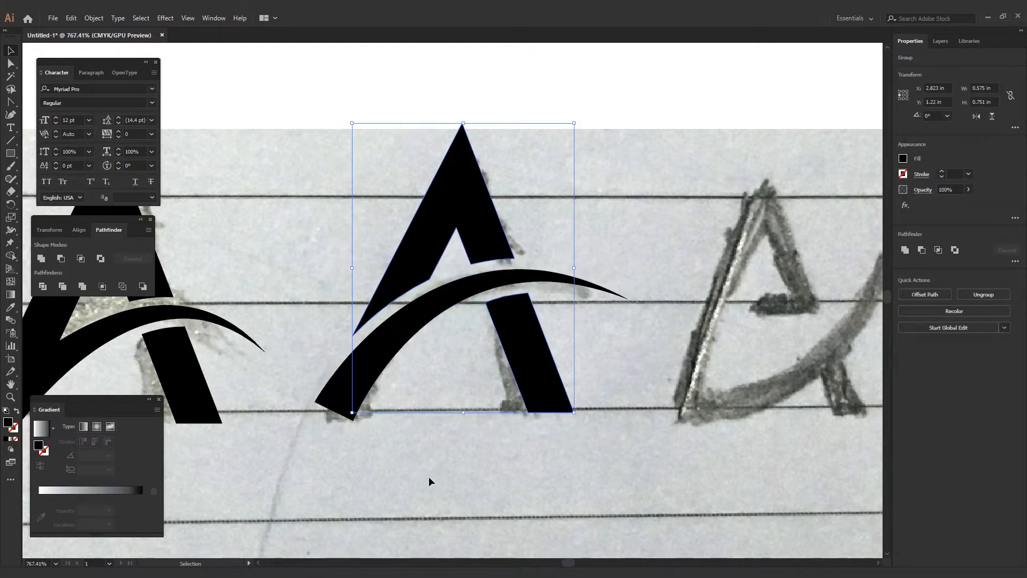
pyautogui.hotkey('ctrl', 'z')
# Hide the thickened arch on the third A.
pyautogui.click(404, 486)
pyautogui.click(451, 312)
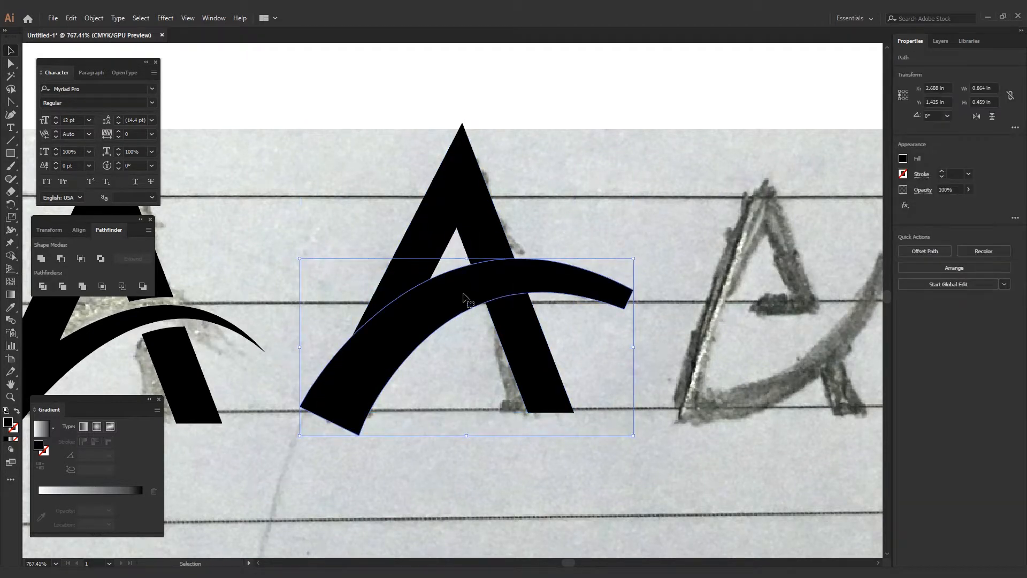
pyautogui.click(94, 18)
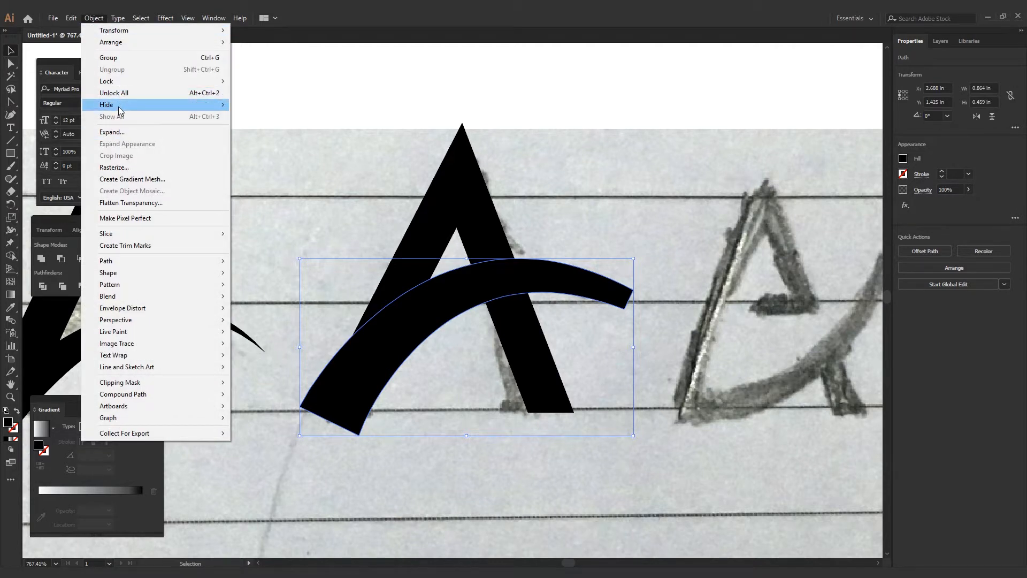
pyautogui.moveTo(170, 104)
pyautogui.click(289, 105)
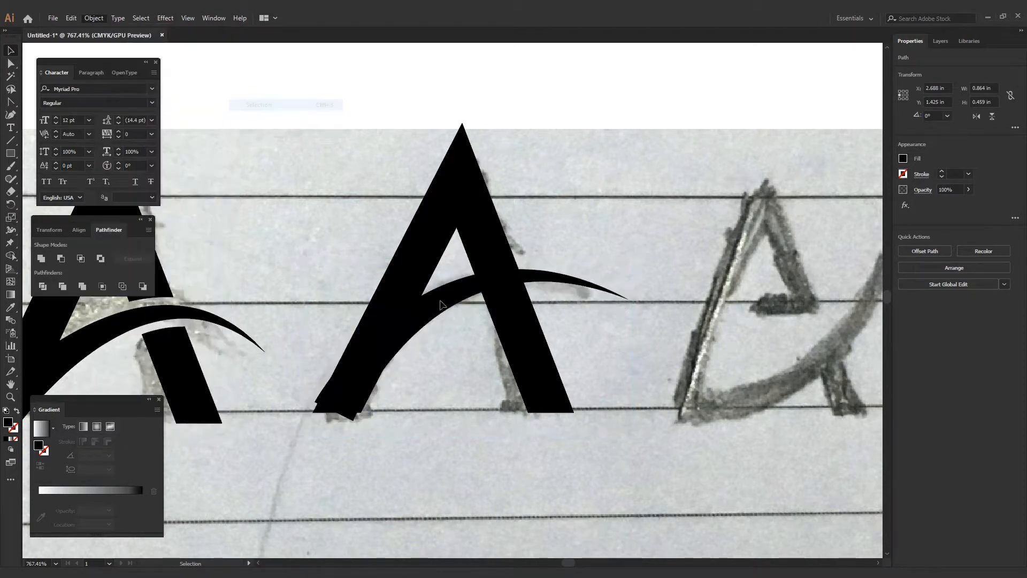
# Split the third A and its thin arch with the Shape Builder where they overlap at the left foot.
pyautogui.click(367, 392)
pyautogui.moveTo(383, 438); pyautogui.dragTo(321, 362)
pyautogui.hotkey('shift', 'm')
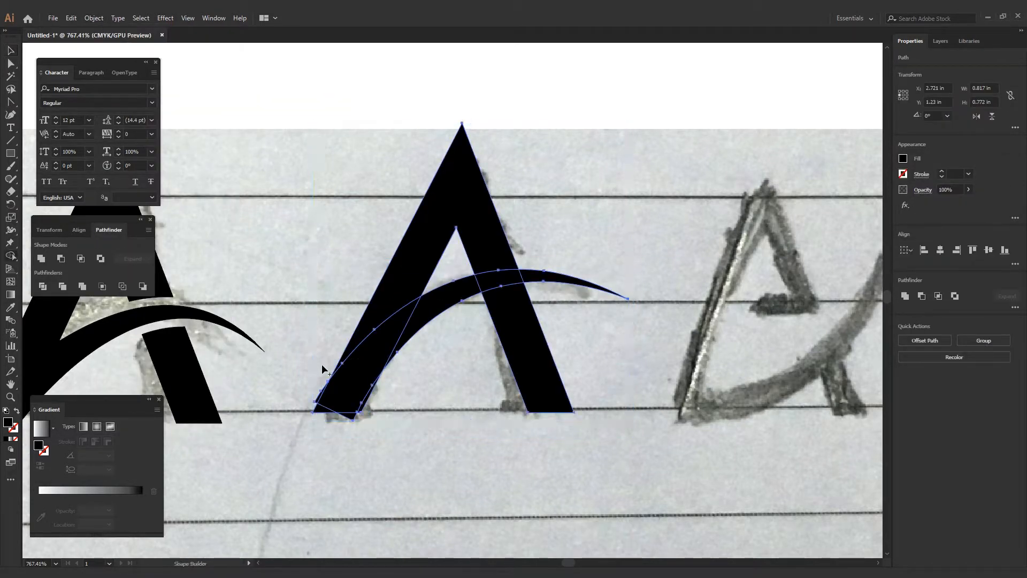
pyautogui.moveTo(310, 414); pyautogui.dragTo(489, 452)
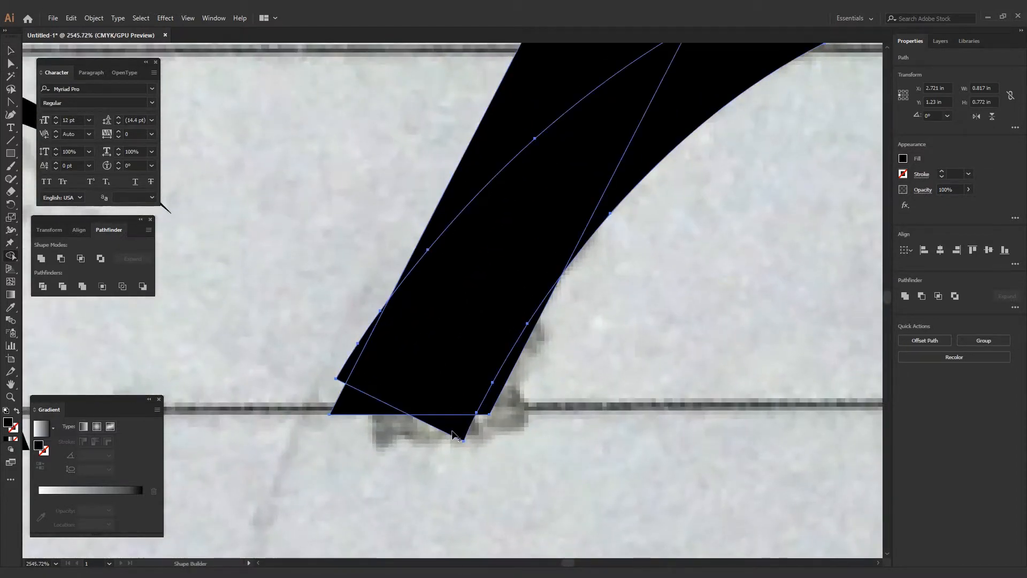
pyautogui.scroll(3, 591, 445)
pyautogui.hscroll(2, 570, 468)
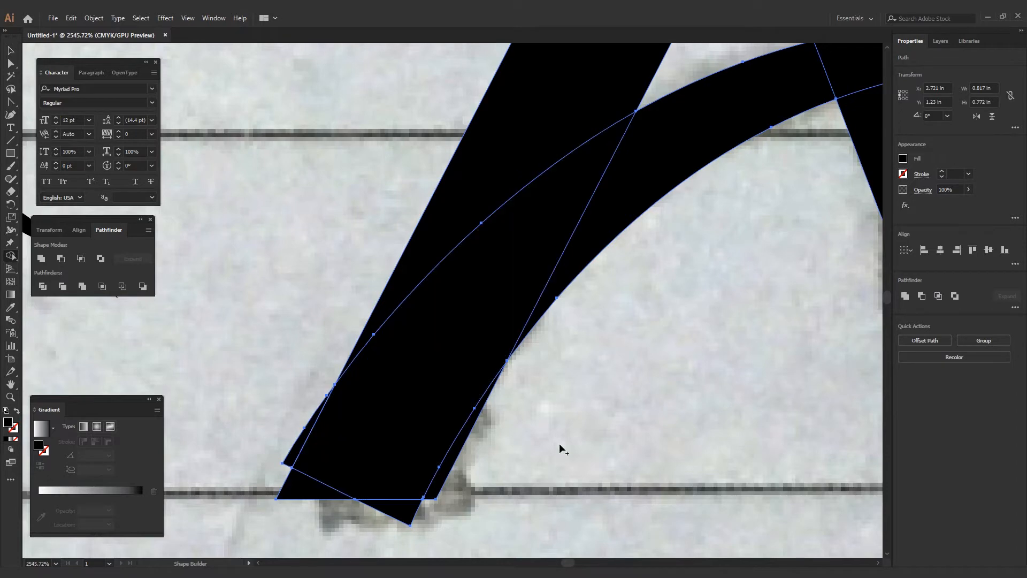
pyautogui.press('v')
pyautogui.click(576, 419)
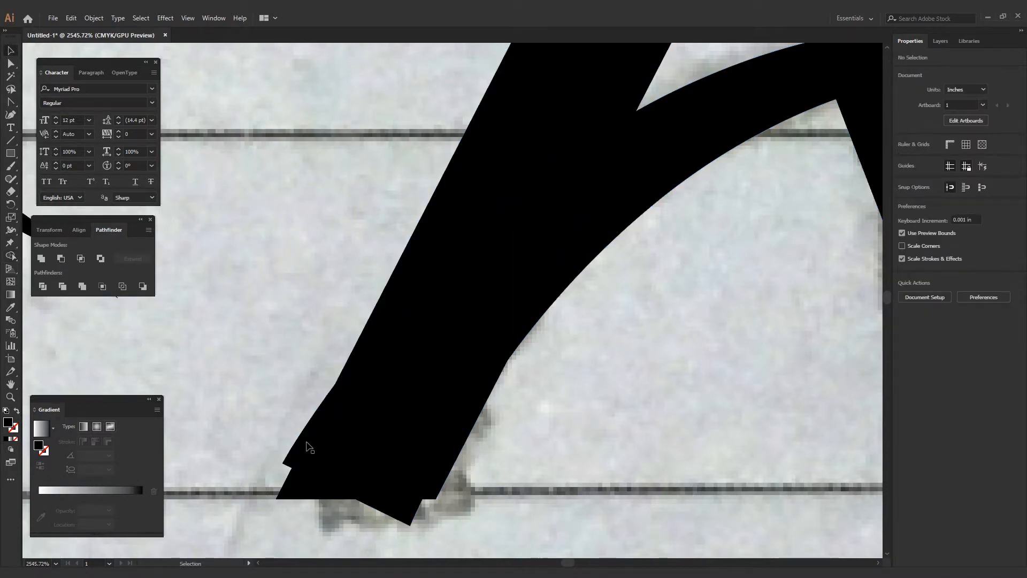
# Delete the arch corners that protrude beyond the side and base of the third A's left foot.
pyautogui.click(299, 445)
pyautogui.press('Delete')
pyautogui.click(413, 512)
pyautogui.press('Delete')
pyautogui.hotkey('ctrl', '-')
pyautogui.hotkey('ctrl', '-')
pyautogui.hotkey('ctrl', '-')
pyautogui.hotkey('ctrl', '-')
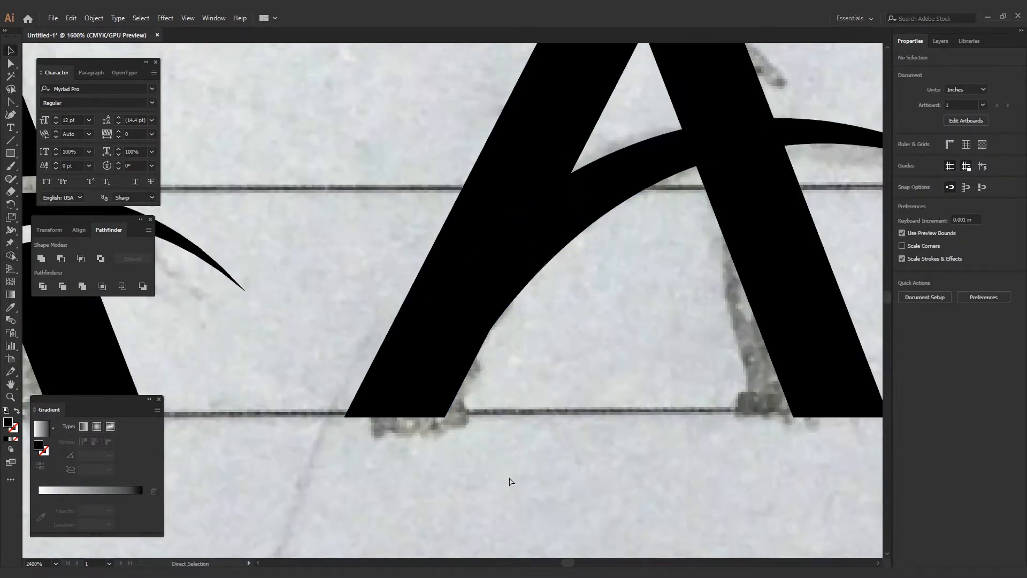
pyautogui.moveTo(510, 366); pyautogui.dragTo(458, 435)
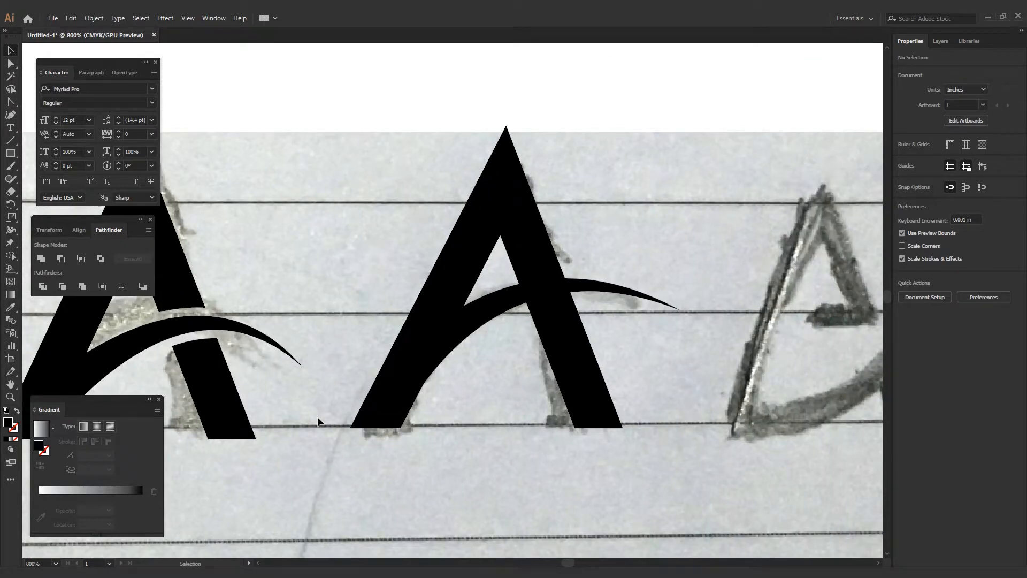
# Unlock all objects and lock the scanned sketch image again.
pyautogui.click(104, 18)
pyautogui.click(114, 93)
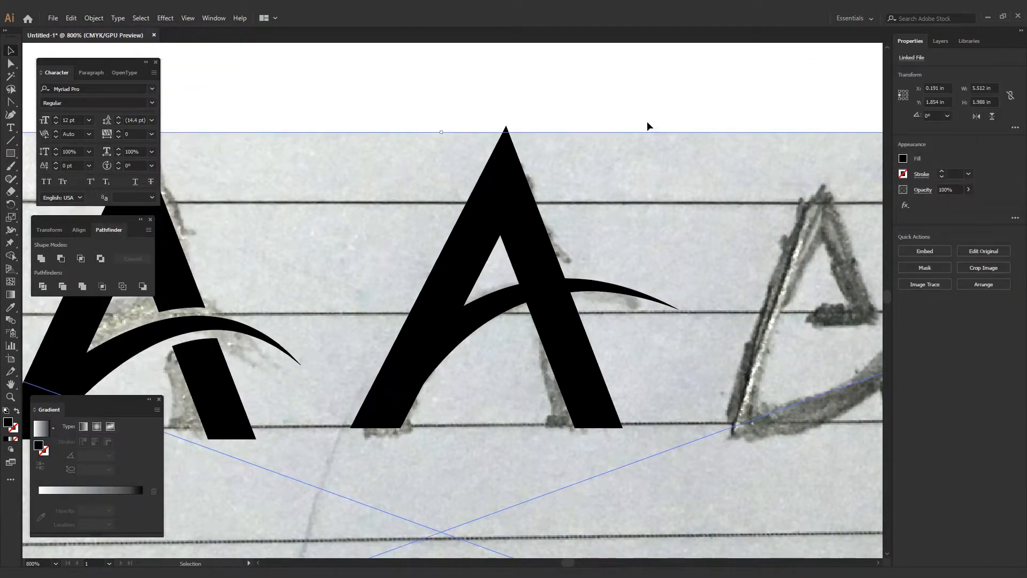
pyautogui.click(644, 91)
pyautogui.click(650, 152)
pyautogui.hotkey('ctrl', '2')
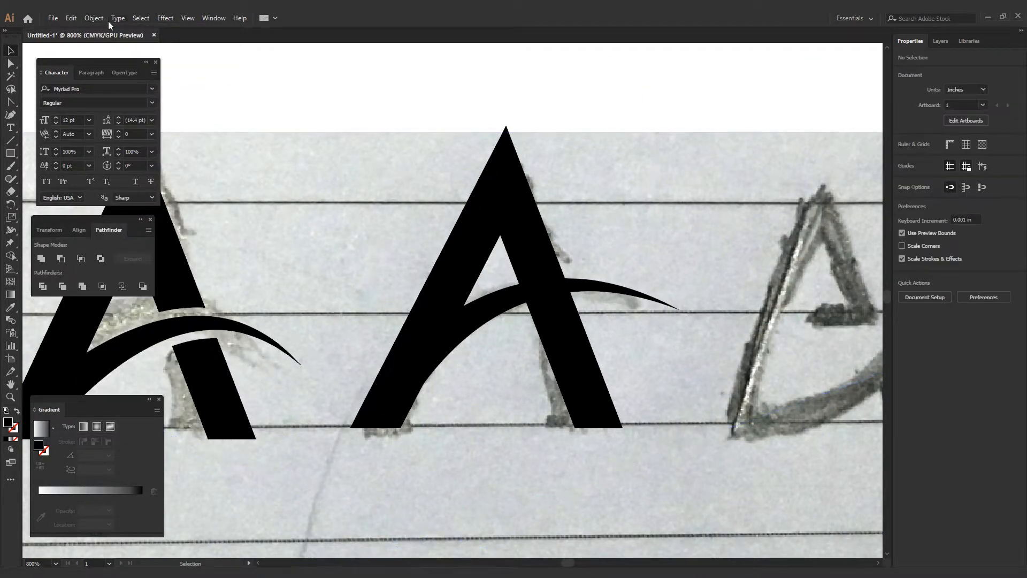
# Show the hidden thickened arch on the third A again.
pyautogui.click(97, 19)
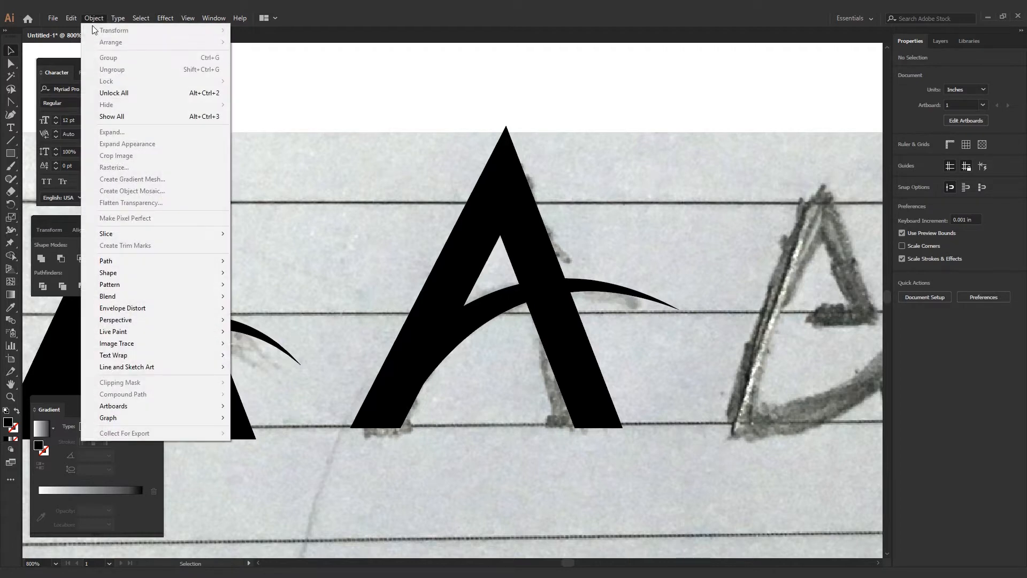
pyautogui.click(198, 121)
pyautogui.click(557, 200)
# Try to subtract the restored thickened arch from the trimmed third A, and undo the subtraction.
pyautogui.click(505, 287)
pyautogui.keyDown('shift'); pyautogui.click(536, 230); pyautogui.keyUp('shift')
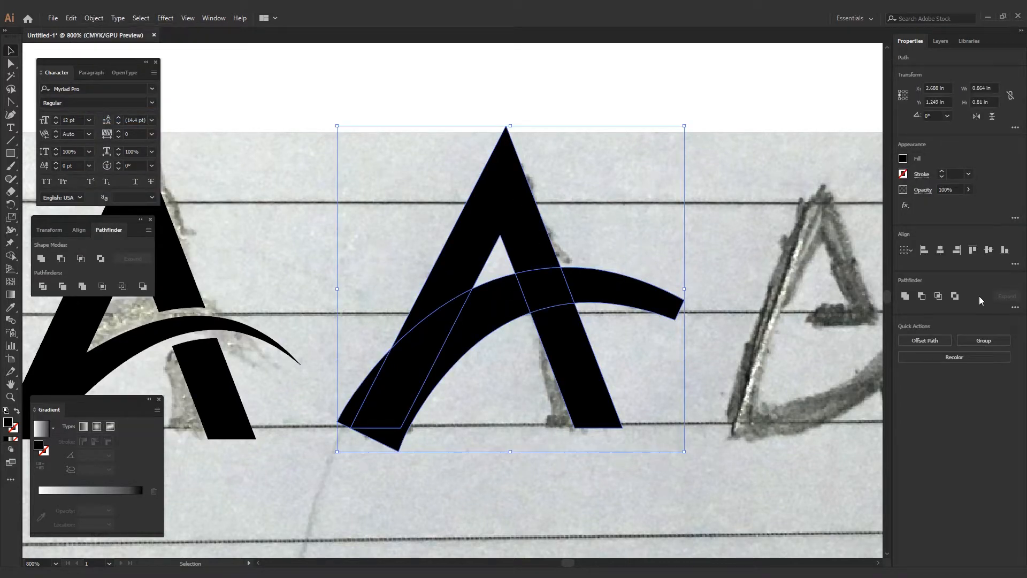
pyautogui.click(922, 296)
pyautogui.click(708, 244)
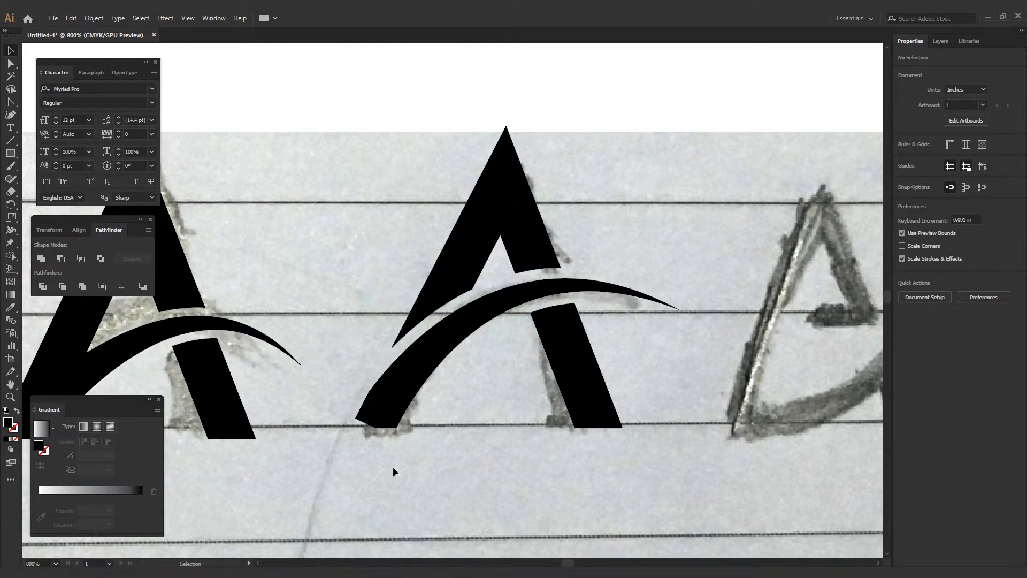
pyautogui.click(384, 424)
pyautogui.hotkey('ctrl', 'z')
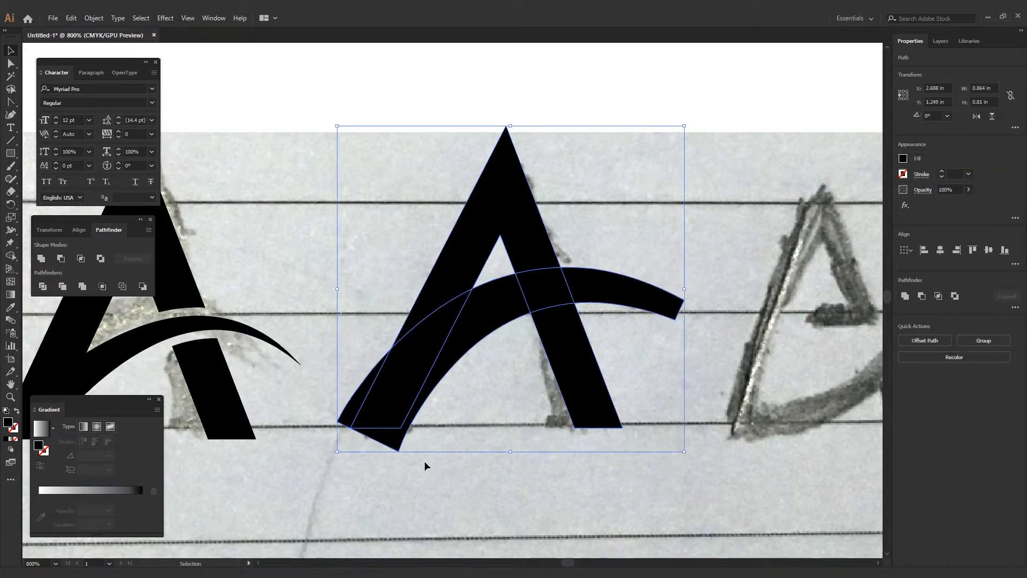
# Move the thickened arch down to reach the thin arch beneath it, and undo the move.
pyautogui.click(425, 461)
pyautogui.moveTo(472, 314); pyautogui.dragTo(454, 422)
pyautogui.click(482, 321)
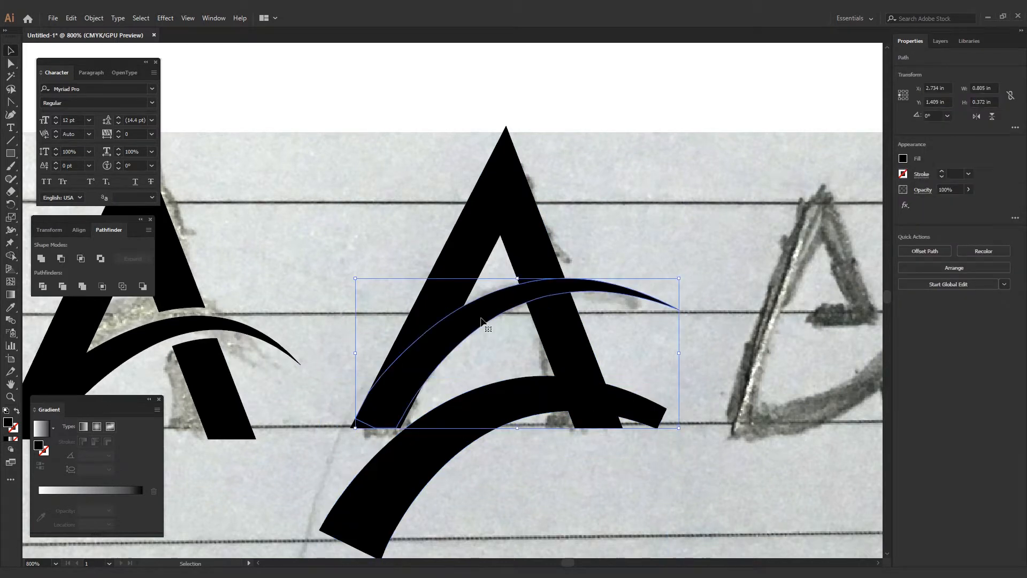
pyautogui.hotkey('ctrl', 'z')
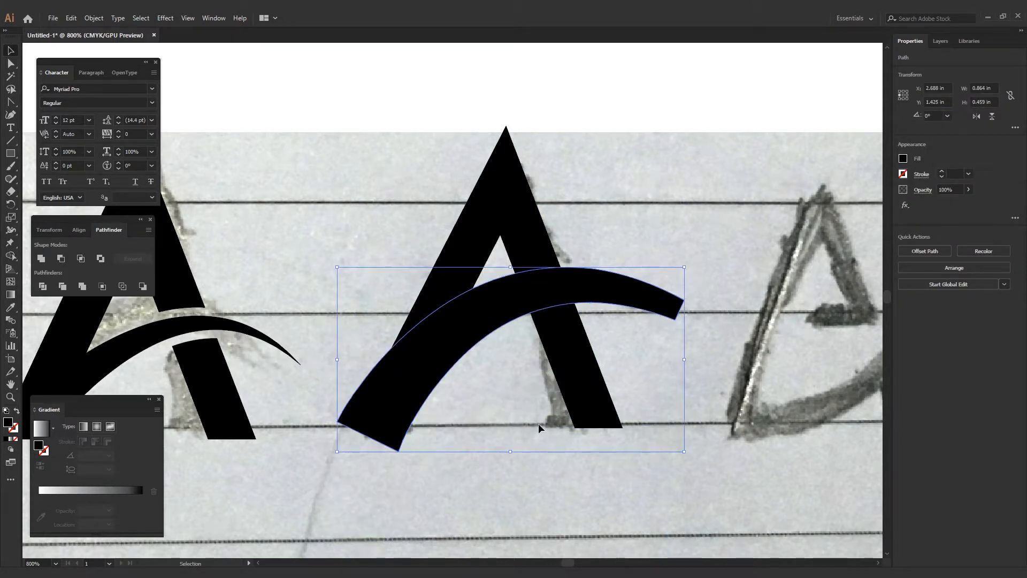
# Remove the thickened arch, try uniting the thin arch with the third A, and undo the union.
pyautogui.press('Delete')
pyautogui.moveTo(493, 358); pyautogui.dragTo(340, 287)
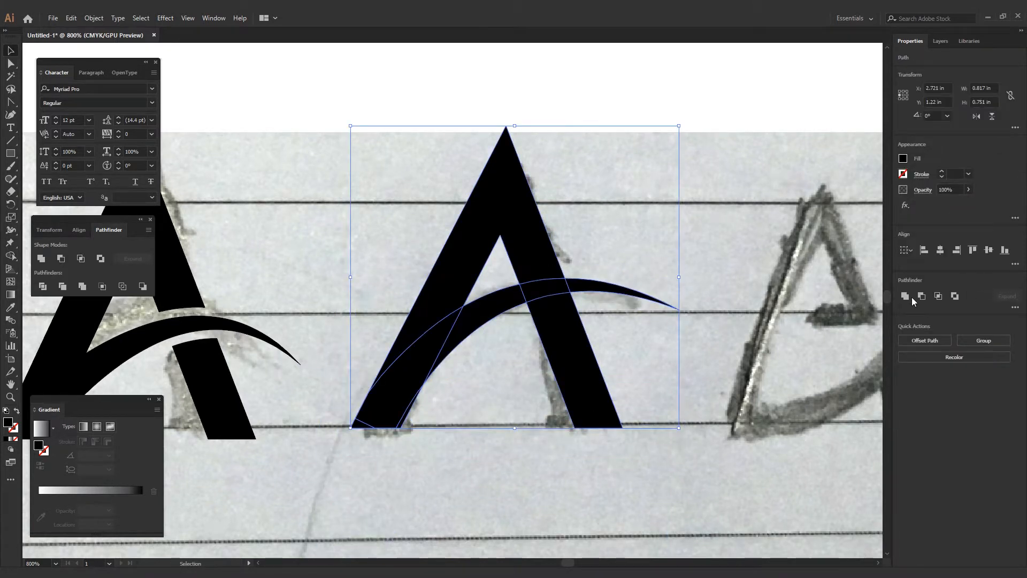
pyautogui.click(911, 298)
pyautogui.hotkey('ctrl', 'z')
# Paste the removed thickened arch back in place at the front.
pyautogui.click(519, 296)
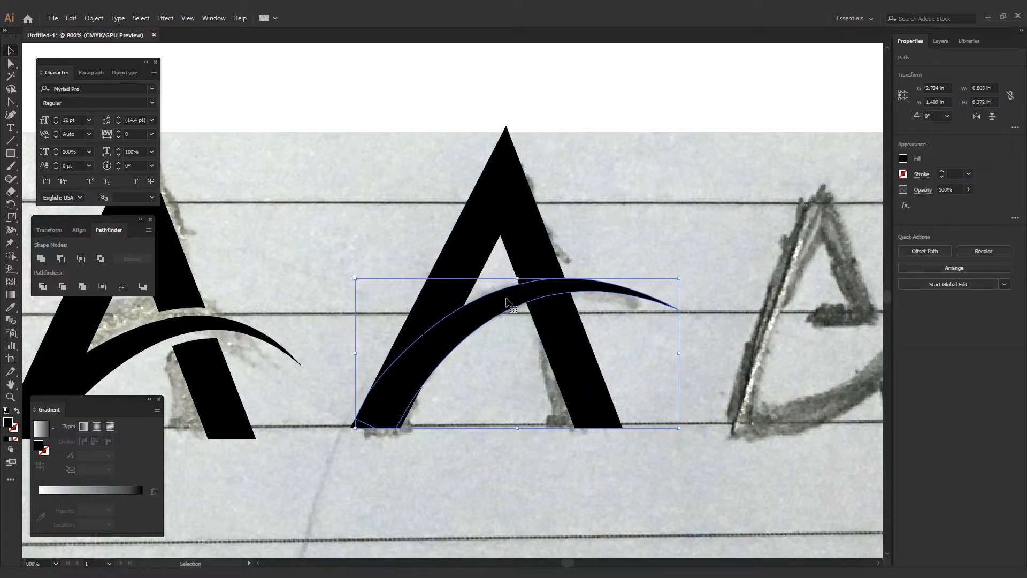
pyautogui.click(487, 354)
pyautogui.click(471, 324)
pyautogui.hotkey('ctrl', 'f')
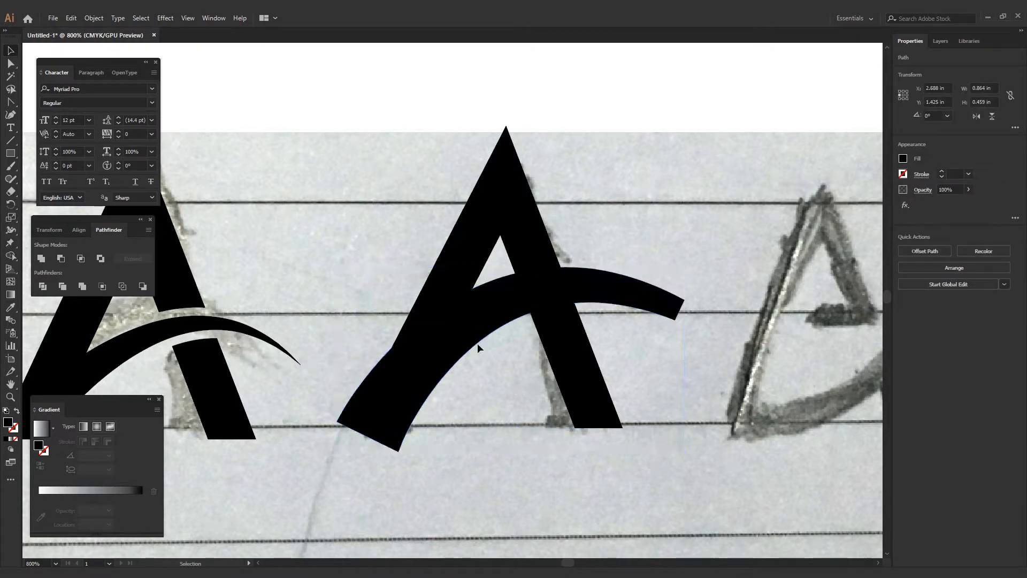
# Split the third A along the thickened arch with the Shape Builder and delete the arch pieces outside the legs.
pyautogui.keyDown('shift'); pyautogui.click(503, 224); pyautogui.keyUp('shift')
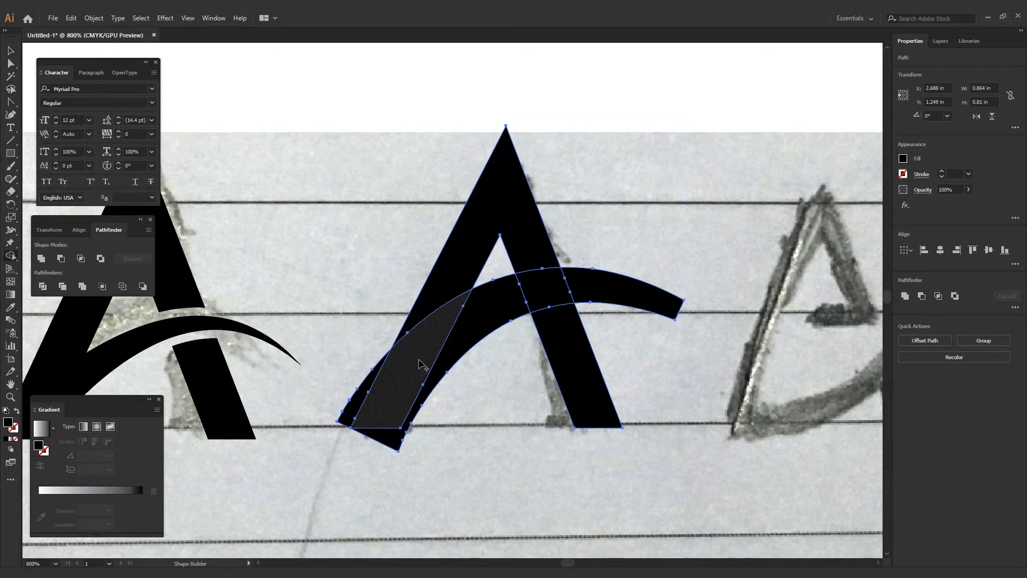
pyautogui.click(622, 307)
pyautogui.click(621, 304)
pyautogui.press('Delete')
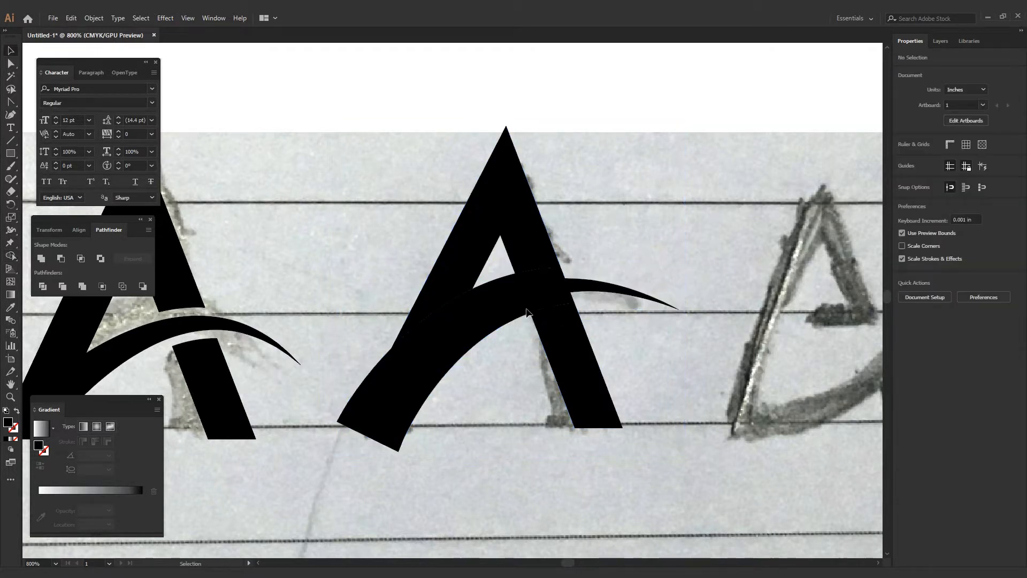
pyautogui.click(508, 311)
pyautogui.press('Delete')
# Move the lower piece of the third A's left leg aside, and undo the move.
pyautogui.click(404, 345)
pyautogui.moveTo(405, 346); pyautogui.dragTo(325, 366)
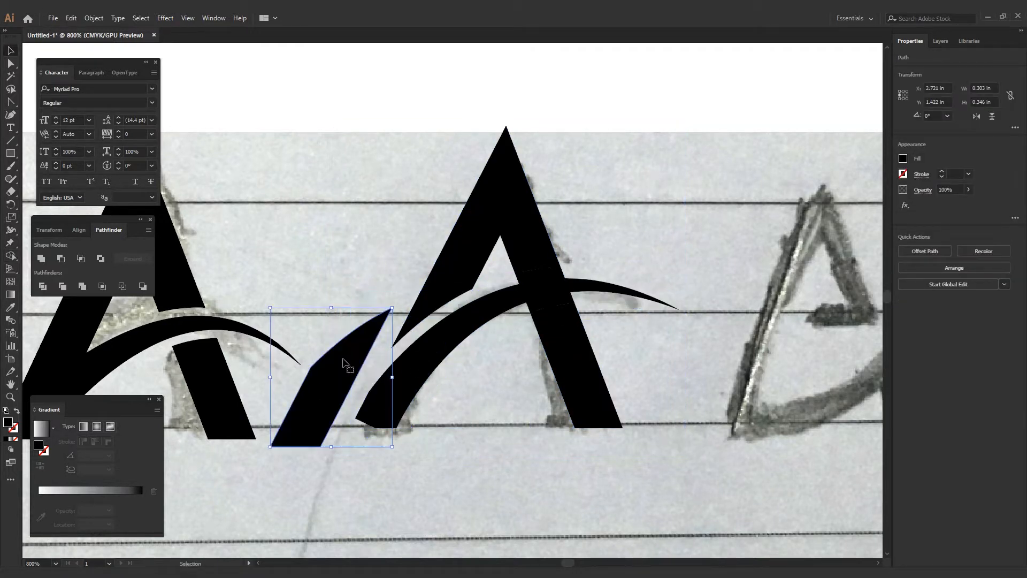
pyautogui.hotkey('ctrl', 'z')
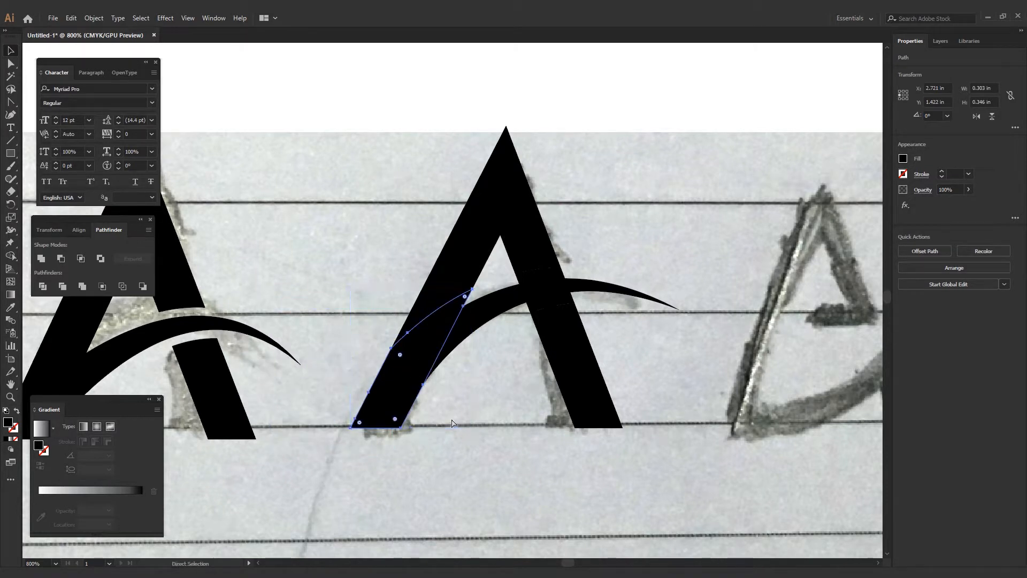
# Separate the sliver above the thin arch from the third A's lower left leg piece with the Shape Builder.
pyautogui.keyDown('shift'); pyautogui.click(363, 395); pyautogui.keyUp('shift')
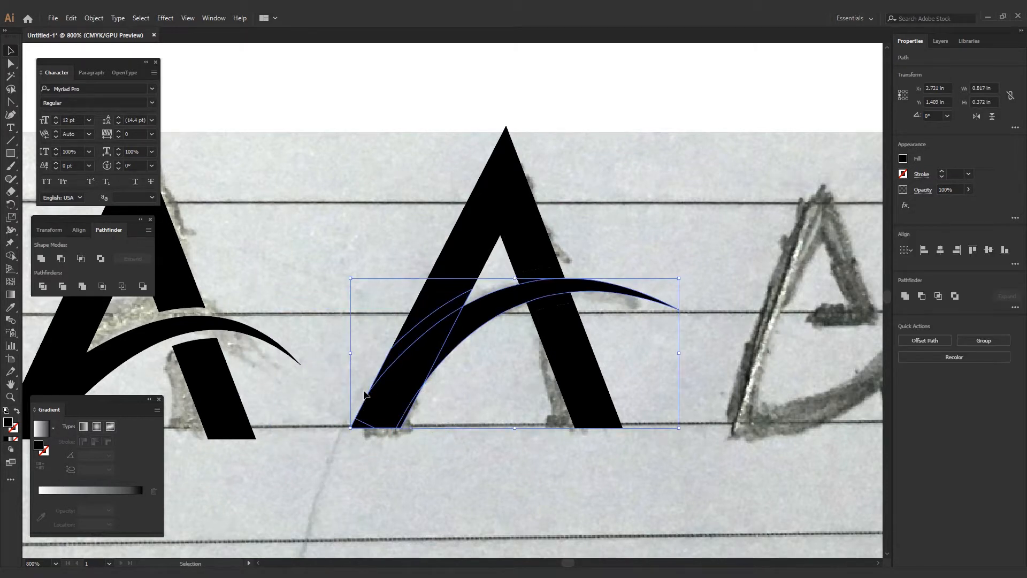
pyautogui.hotkey('shift', 'm')
pyautogui.click(435, 321)
pyautogui.press('v')
pyautogui.hotkey('ctrl', 'shift', 'a')
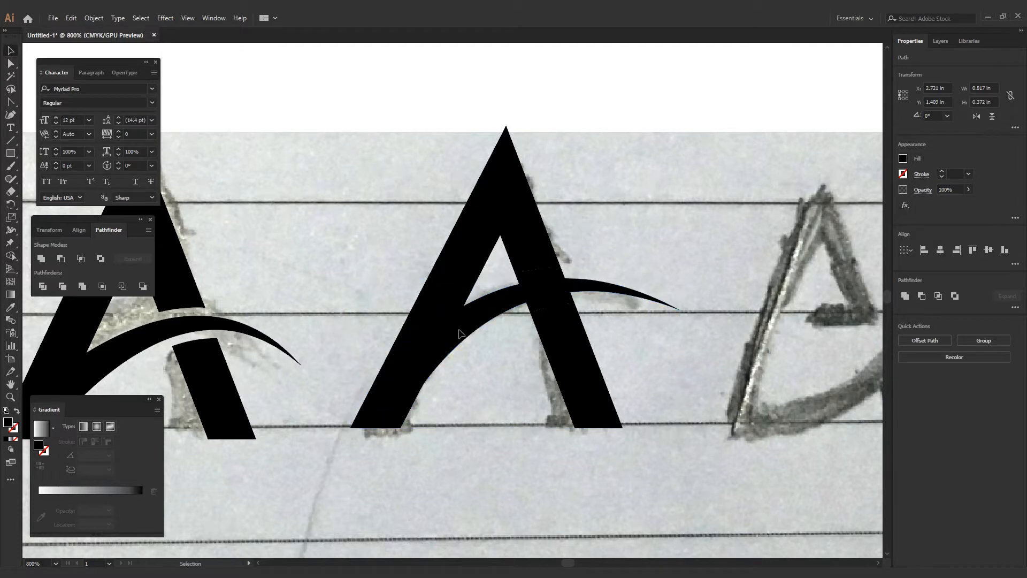
# Delete the gap slivers along the arch in both the left and right legs of the third A.
pyautogui.click(459, 334)
pyautogui.click(479, 352)
pyautogui.hotkey('ctrl', '-')
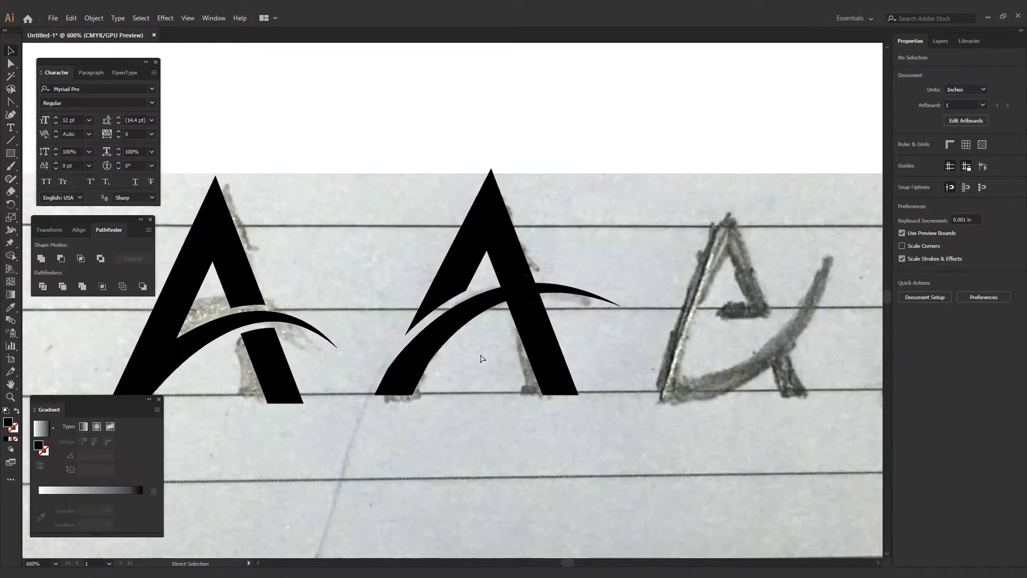
pyautogui.click(511, 282)
pyautogui.press('Delete')
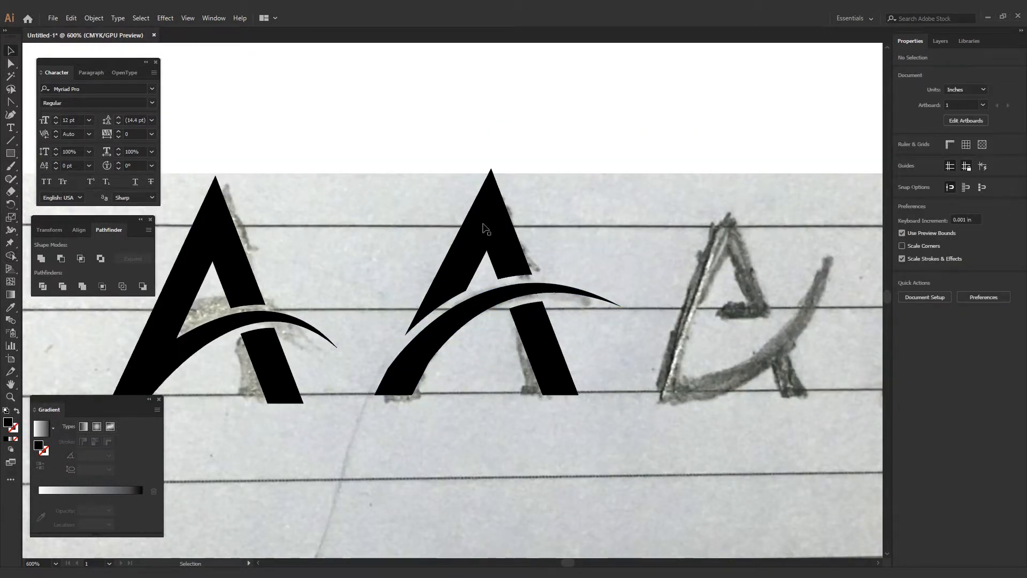
# Unite the third A's arch with the lower left leg piece into a single shape.
pyautogui.moveTo(405, 165); pyautogui.dragTo(626, 424)
pyautogui.click(481, 454)
pyautogui.moveTo(358, 354); pyautogui.dragTo(463, 435)
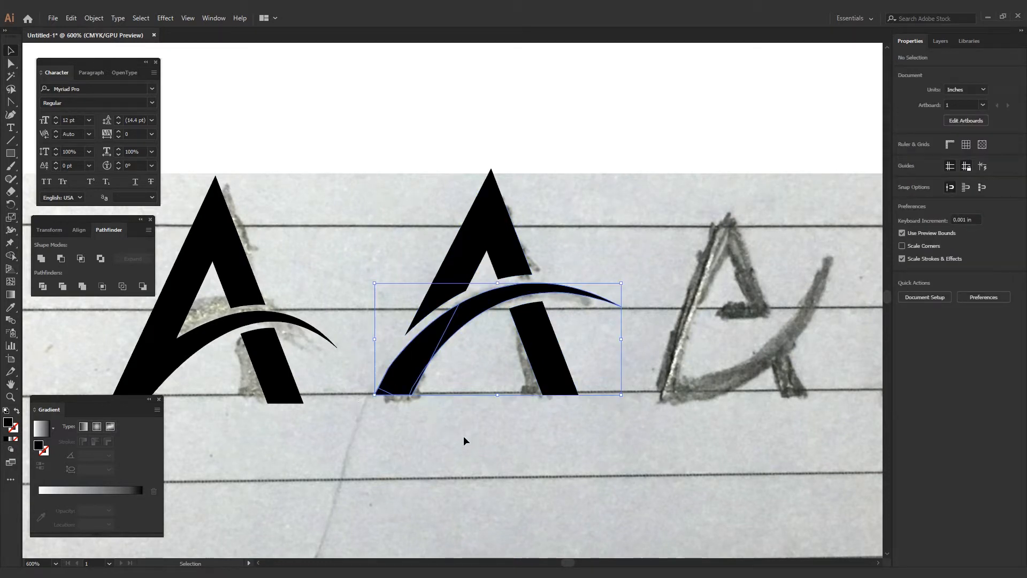
pyautogui.click(42, 259)
# Group all the pieces of the finished third A.
pyautogui.moveTo(381, 169); pyautogui.dragTo(614, 434)
pyautogui.press('a')
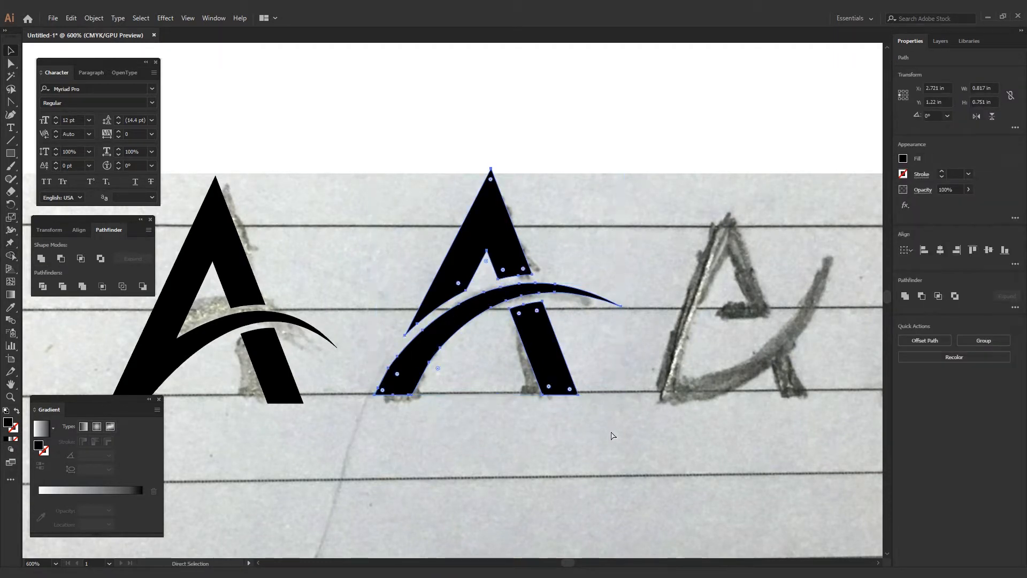
pyautogui.hotkey('ctrl', 'g')
pyautogui.click(567, 439)
# Draw an open inverted-V path with the Pen tool over the fourth A sketch, from the left foot through the apex to the right foot.
pyautogui.hotkey('ctrl', '-')
pyautogui.hotkey('ctrl', '-')
pyautogui.press('space')
pyautogui.moveTo(548, 364); pyautogui.dragTo(502, 400)
pyautogui.moveTo(562, 391); pyautogui.dragTo(524, 398)
pyautogui.press('space')
pyautogui.moveTo(589, 387); pyautogui.dragTo(592, 335)
pyautogui.scroll(1, 630, 388)
pyautogui.press('space')
pyautogui.press('space')
pyautogui.moveTo(472, 292)
pyautogui.mouseDown()
pyautogui.moveTo(742, 256)
pyautogui.moveTo(459, 297)
pyautogui.mouseUp()
pyautogui.press('p')
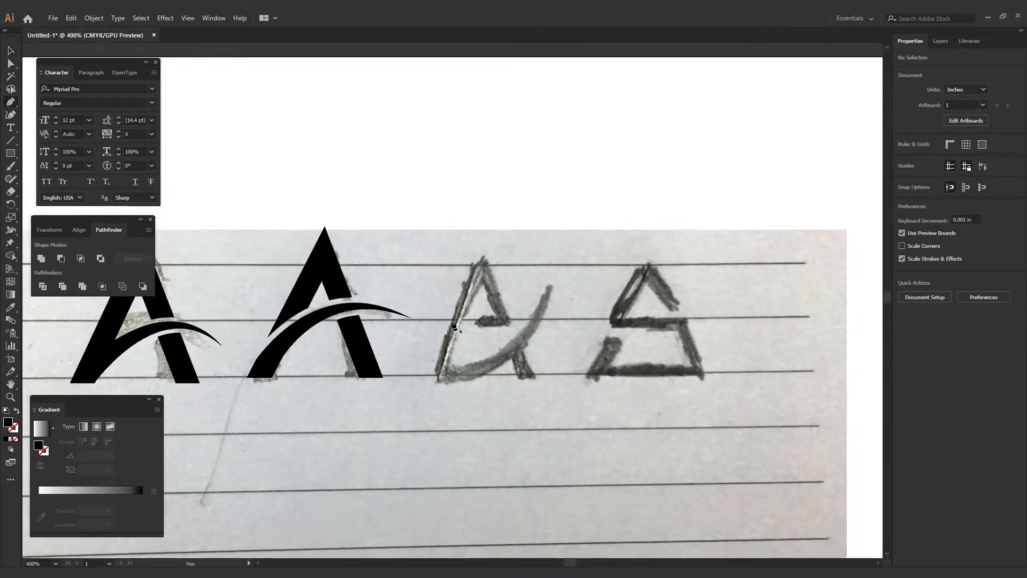
pyautogui.click(452, 323)
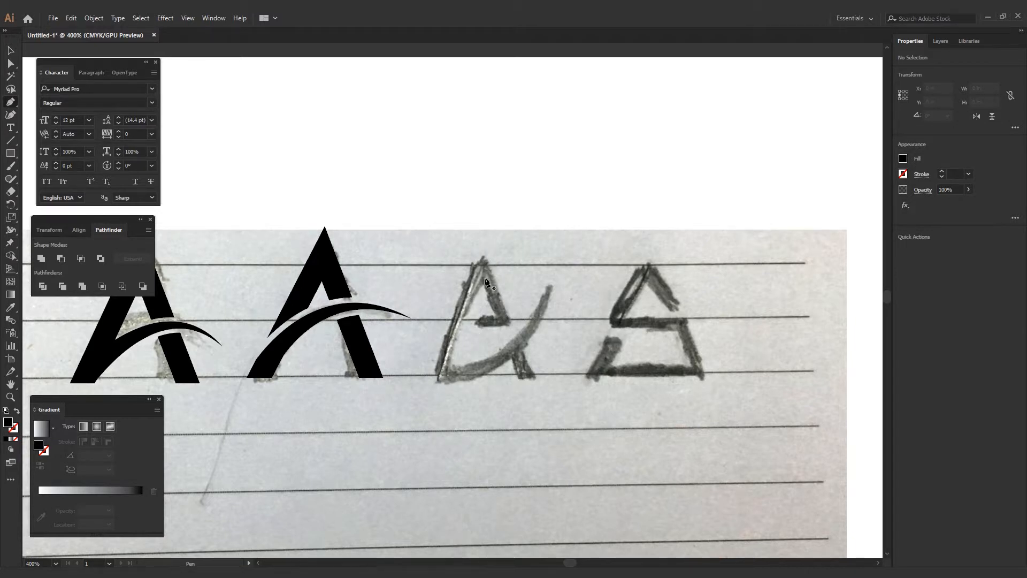
pyautogui.click(438, 379)
pyautogui.click(488, 254)
pyautogui.click(486, 257)
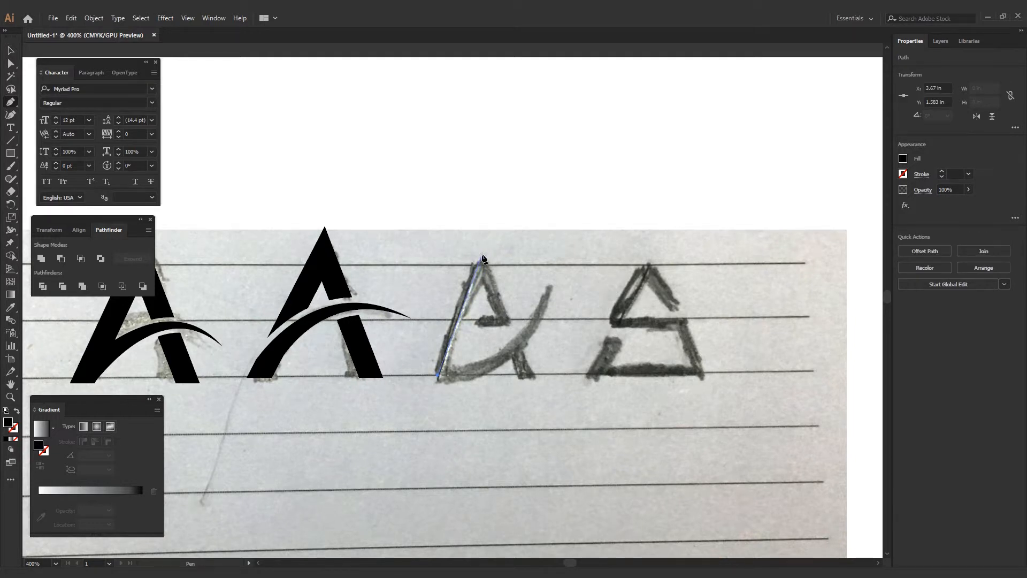
pyautogui.hotkey('ctrl', 'z')
pyautogui.click(486, 256)
pyautogui.click(535, 377)
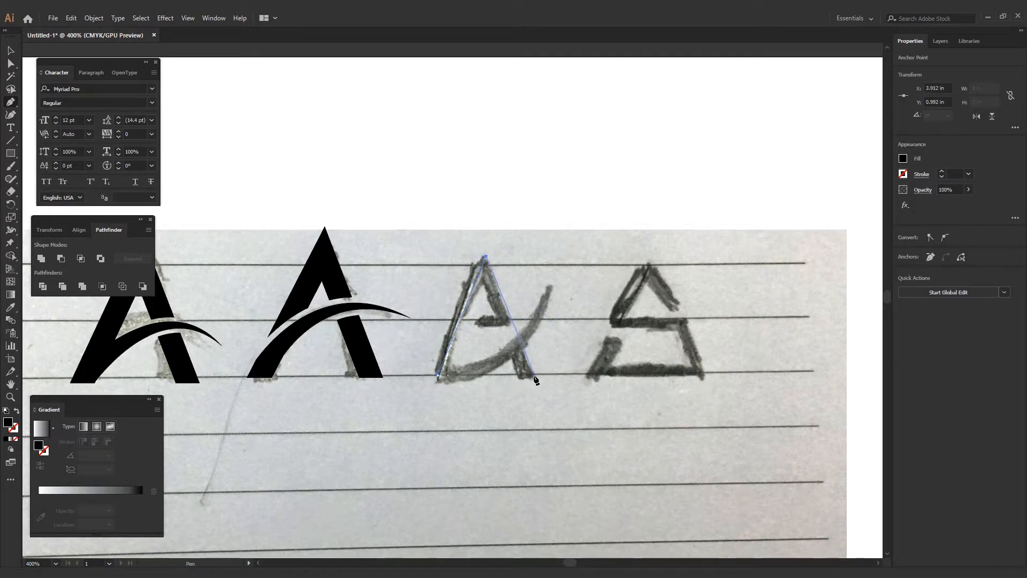
# Swap the inverted-V path's fill for a stroke and set the stroke weight to 8 pt.
pyautogui.hotkey('shift', 'x')
pyautogui.press('v')
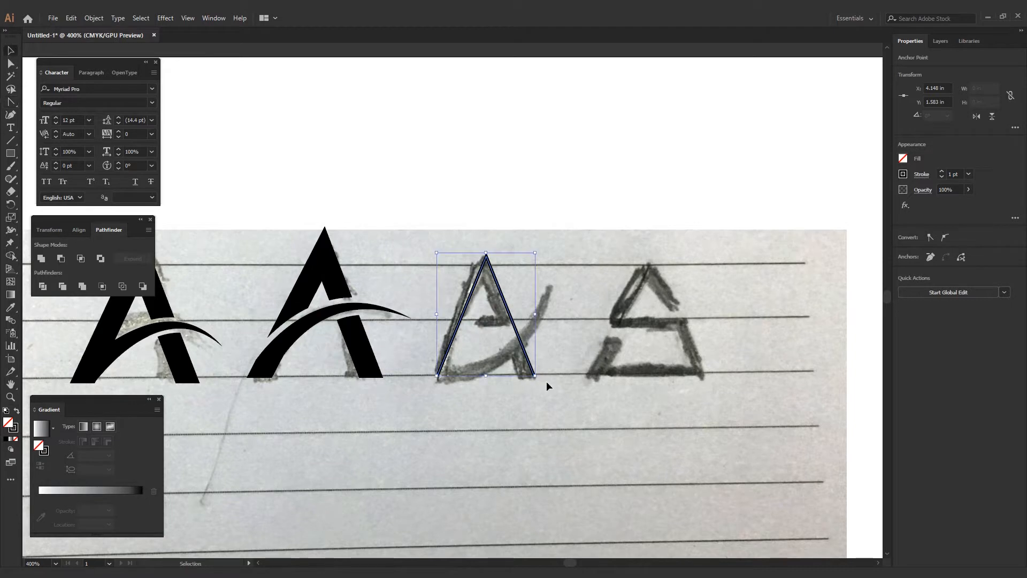
pyautogui.click(968, 174)
pyautogui.click(979, 337)
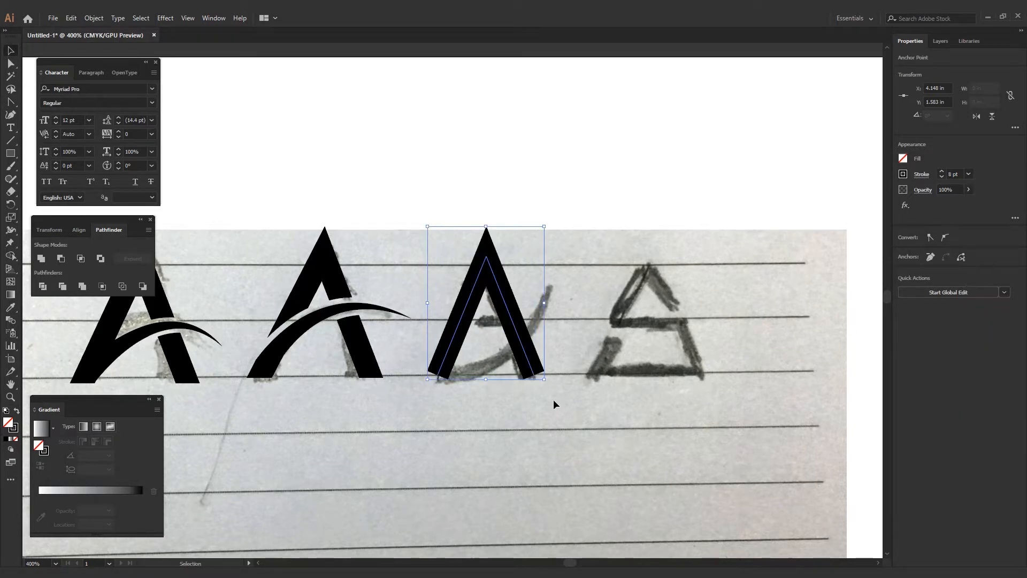
pyautogui.click(553, 399)
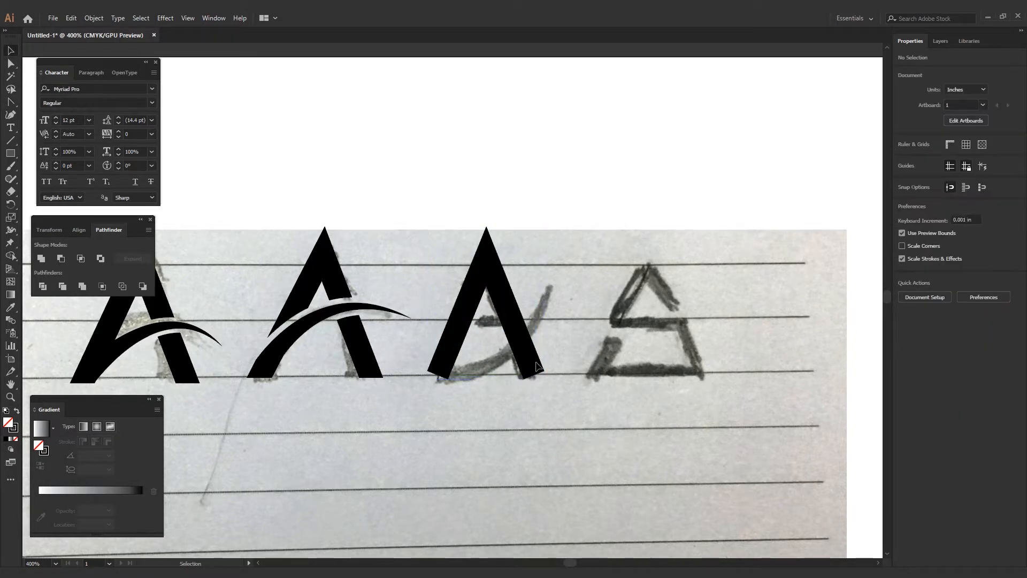
# Expand the fourth A's stroke into a filled outline.
pyautogui.click(466, 298)
pyautogui.click(85, 17)
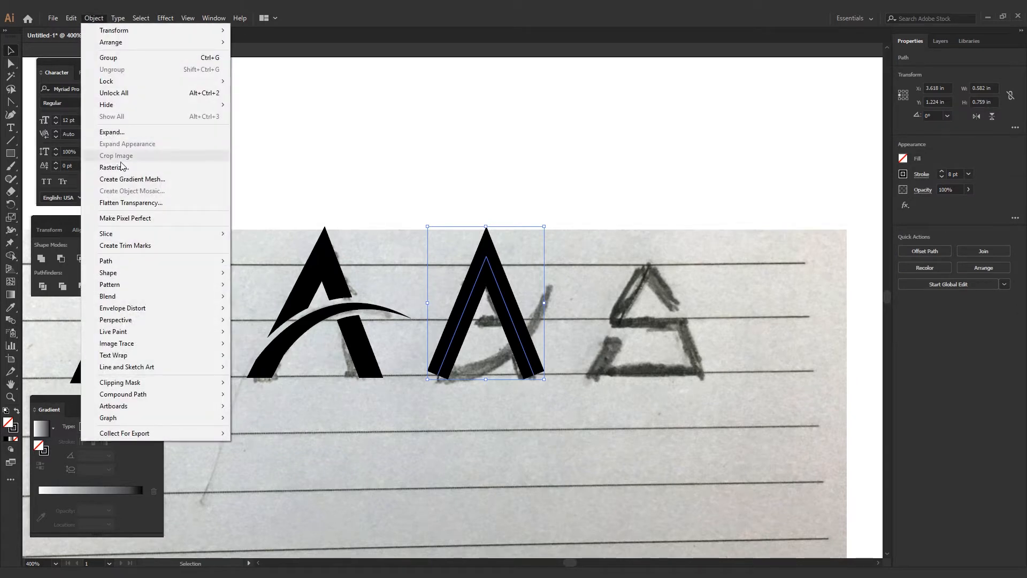
pyautogui.click(113, 132)
pyautogui.click(484, 355)
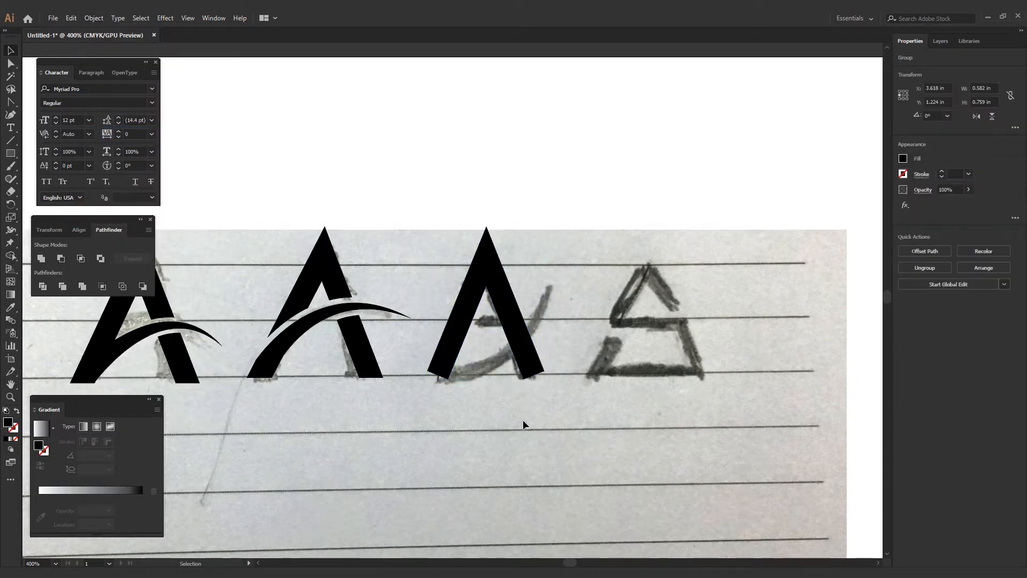
pyautogui.click(523, 422)
# Draw a rectangle about 0.8 by 0.21 in across the fourth A's feet and subtract it to cut them flat.
pyautogui.press('m')
pyautogui.moveTo(408, 369); pyautogui.dragTo(569, 411)
pyautogui.click(530, 368)
pyautogui.click(543, 314)
pyautogui.press('v')
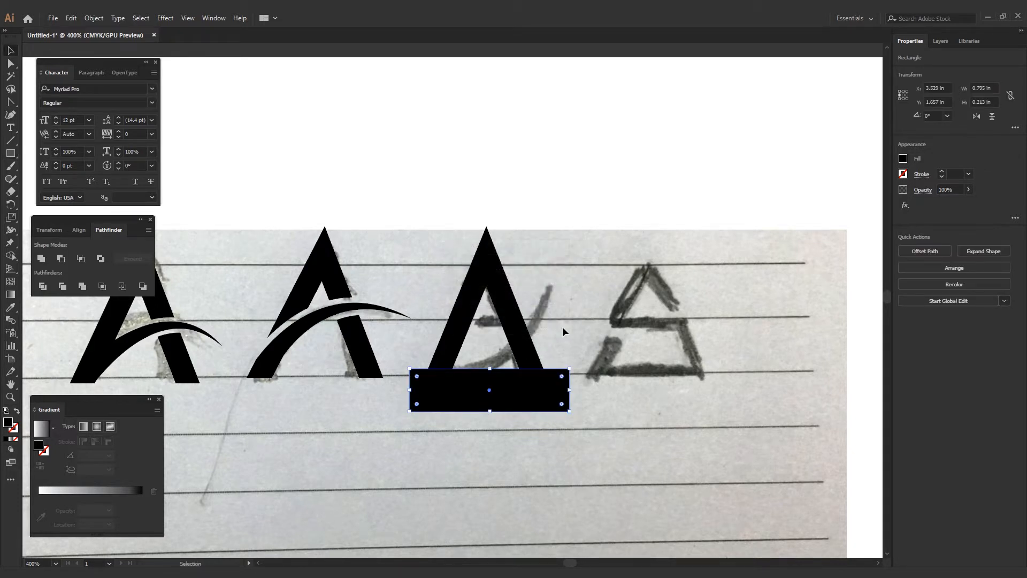
pyautogui.moveTo(563, 327); pyautogui.dragTo(522, 389)
pyautogui.click(921, 297)
pyautogui.click(491, 378)
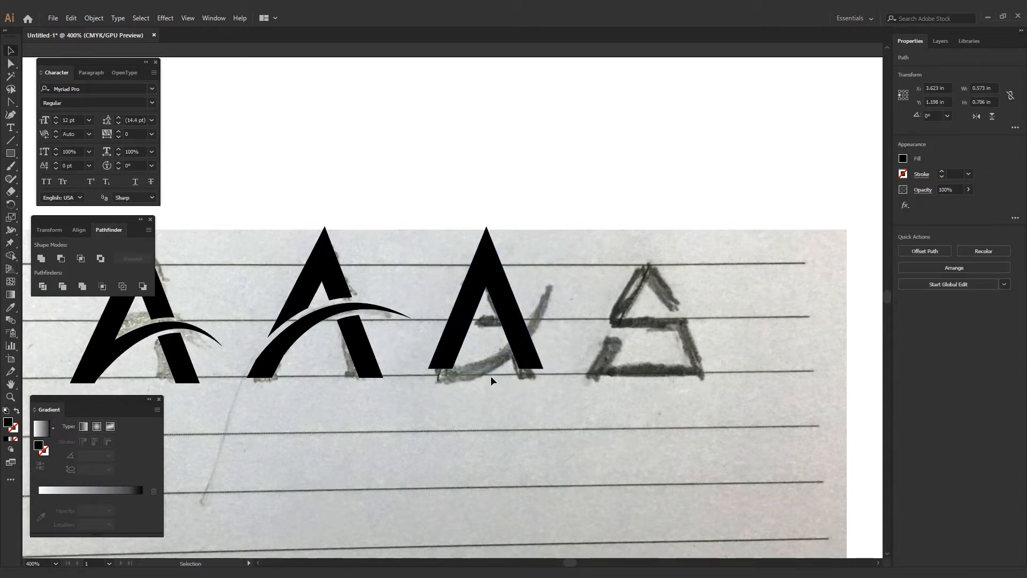
# Shift the trimmed fourth A slightly down over its sketch, and undo the larger trial move below it.
pyautogui.moveTo(521, 342); pyautogui.dragTo(517, 452)
pyautogui.click(517, 423)
pyautogui.click(520, 351)
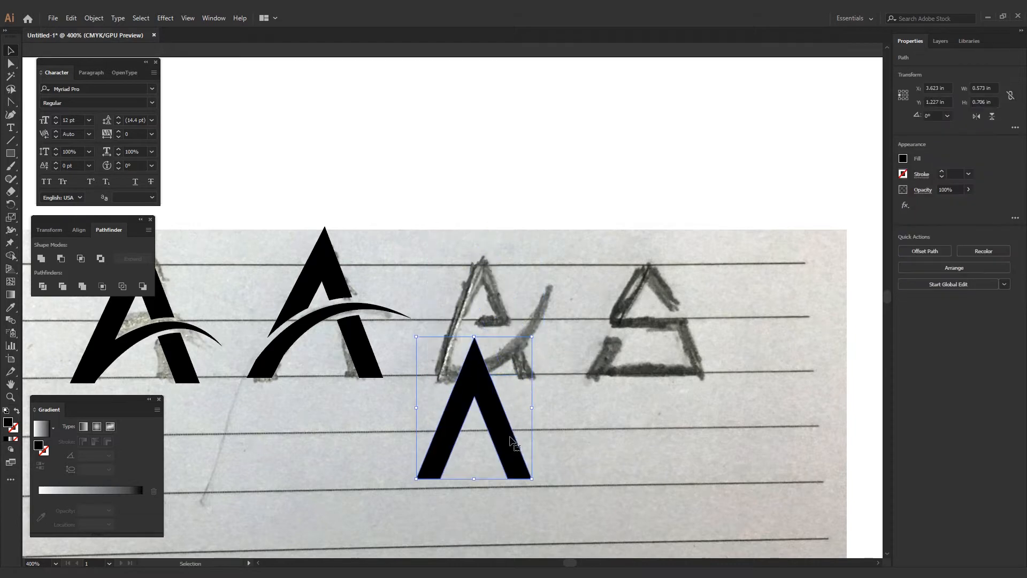
pyautogui.hotkey('ctrl', 'z')
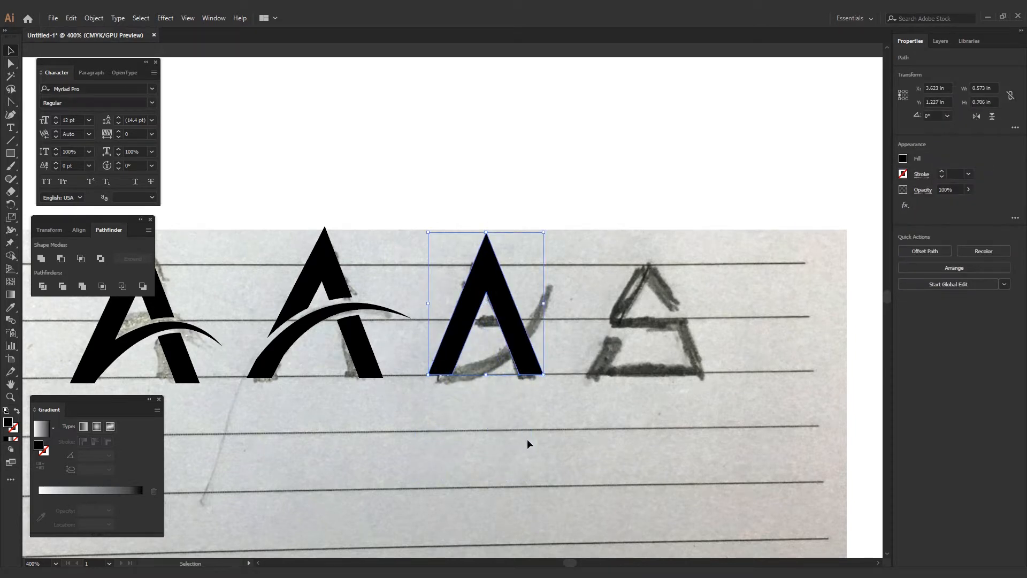
pyautogui.click(527, 445)
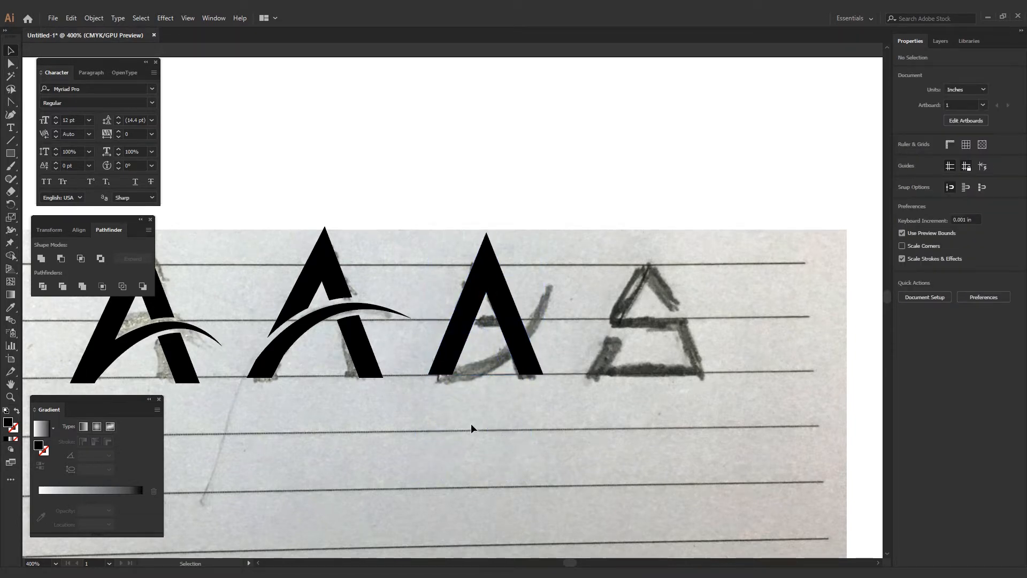
# Draw a curved path with the Pen tool from the fourth A's left foot to the tip of the sketched swoosh.
pyautogui.press('p')
pyautogui.click(439, 374)
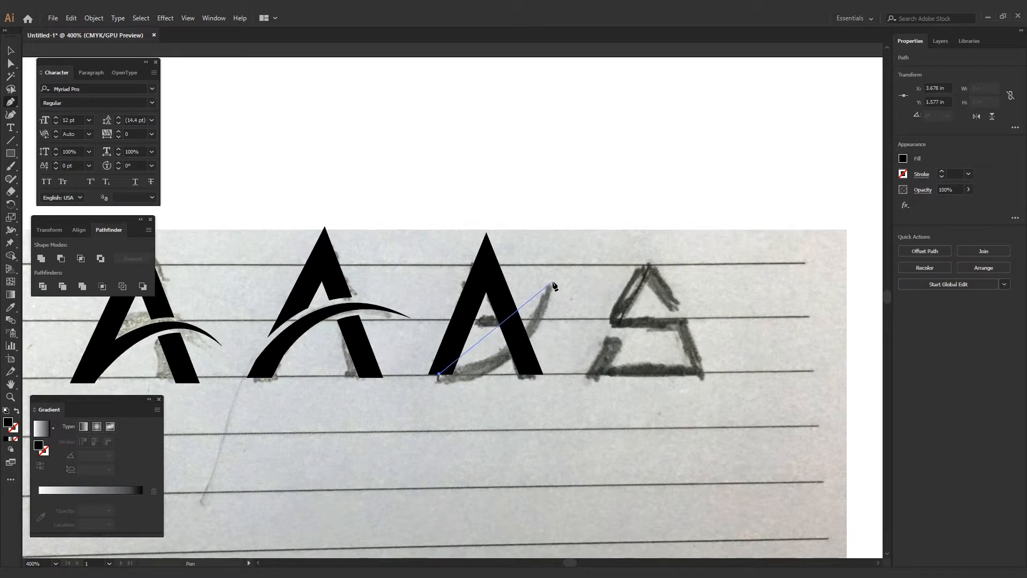
pyautogui.moveTo(554, 277); pyautogui.dragTo(578, 210)
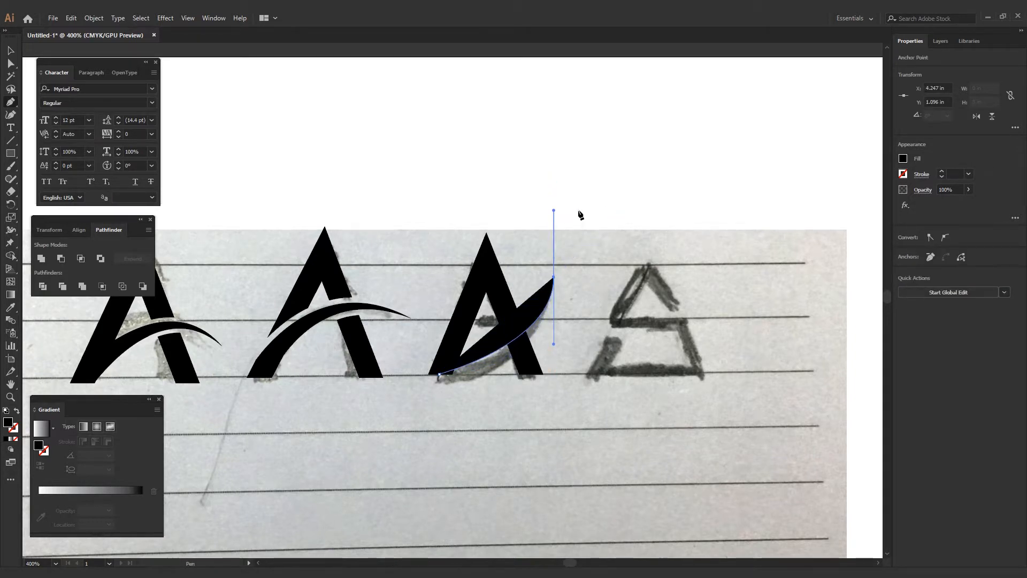
# Swap the swoosh curve's fill for a stroke and apply a tapered width profile, thick at the foot and pointed at the tip.
pyautogui.hotkey('shift', 'c')
pyautogui.hotkey('shift', 'x')
pyautogui.press('c')
pyautogui.click(579, 214)
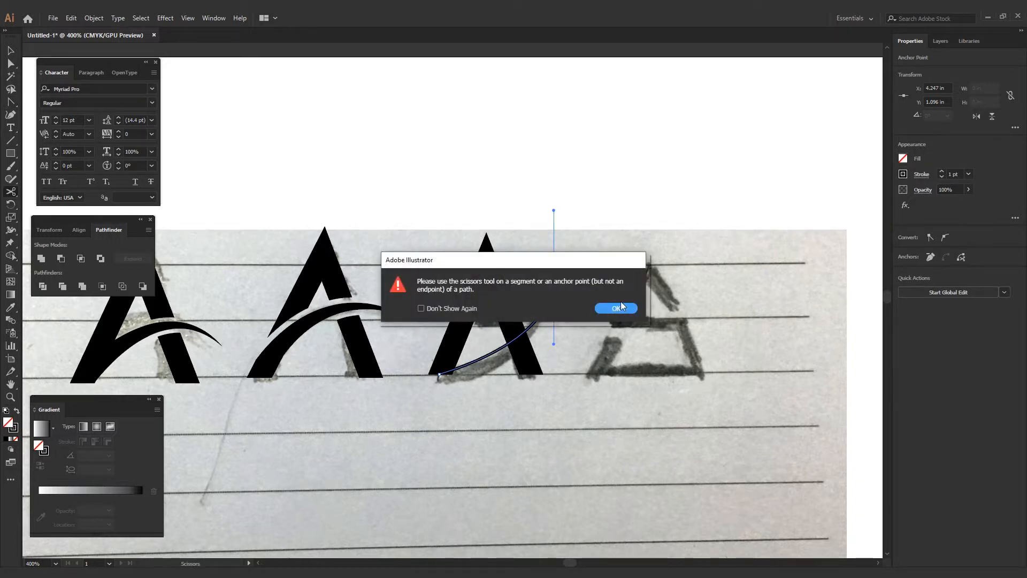
pyautogui.click(616, 309)
pyautogui.press('v')
pyautogui.click(921, 174)
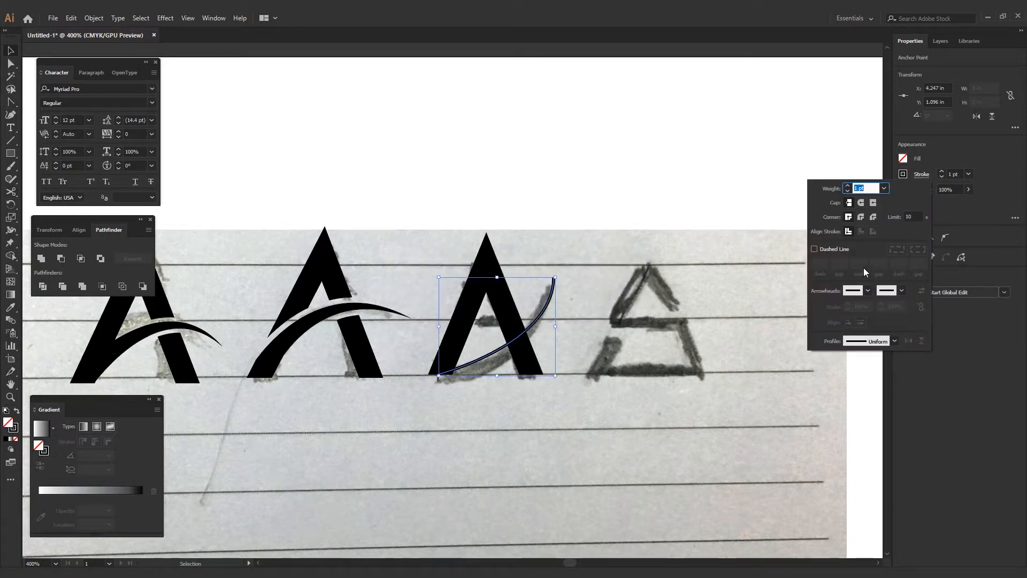
pyautogui.click(615, 422)
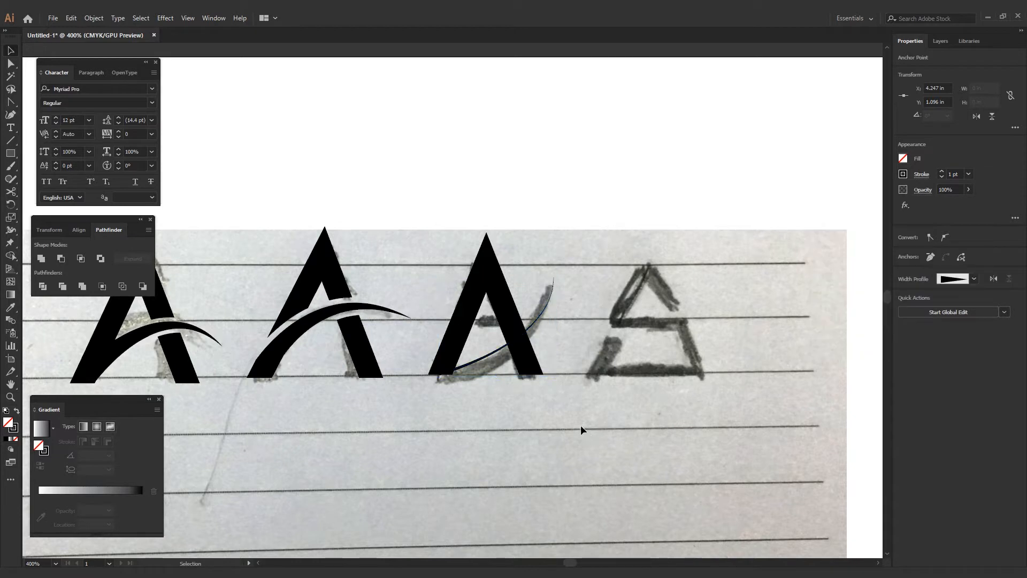
# Set the tapered swoosh's stroke weight to 10 pt.
pyautogui.click(489, 357)
pyautogui.click(968, 174)
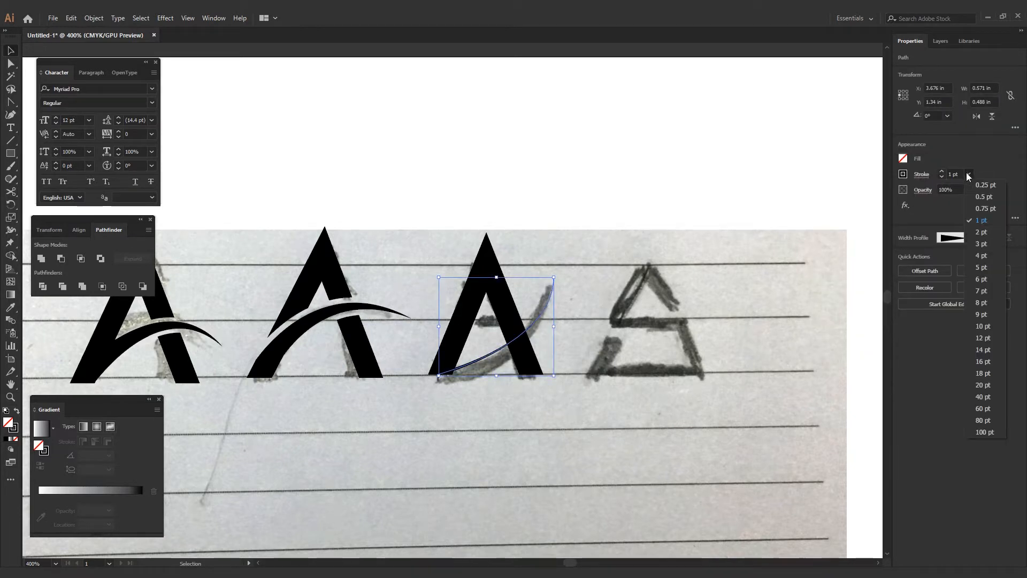
pyautogui.click(981, 308)
pyautogui.click(540, 445)
pyautogui.click(543, 328)
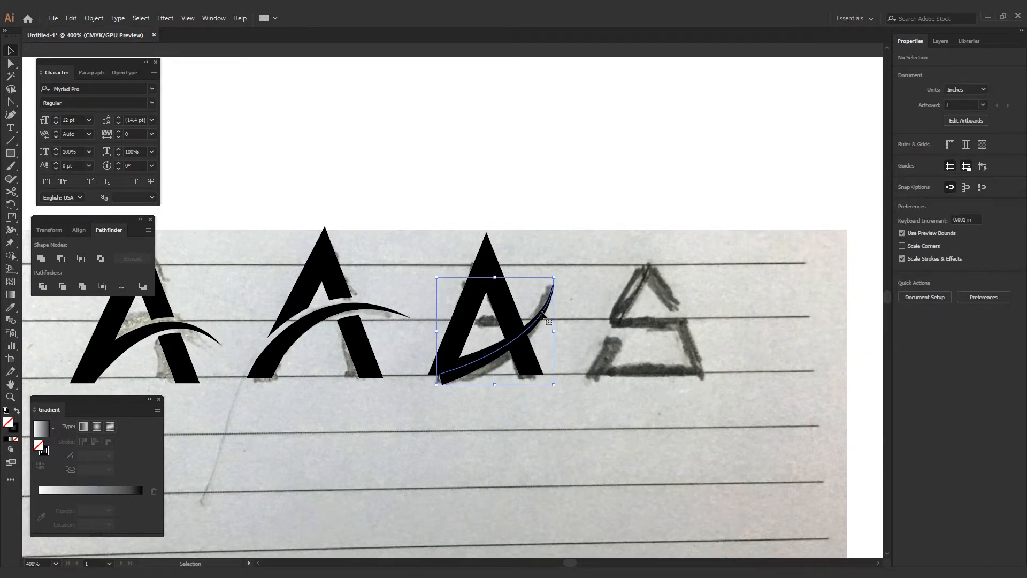
pyautogui.click(968, 174)
pyautogui.click(981, 290)
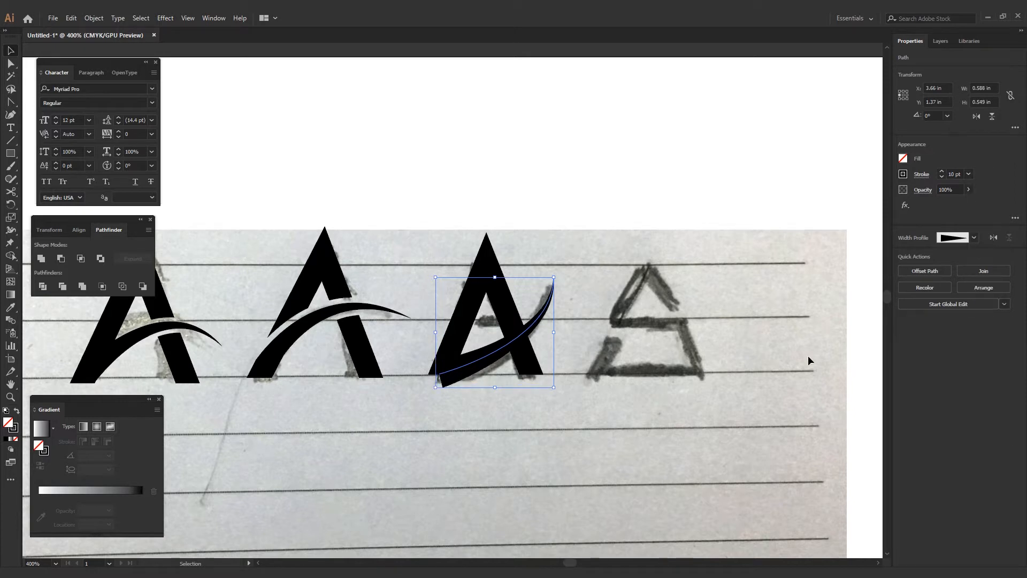
pyautogui.click(538, 430)
# Nudge the tapered swoosh slightly up and expand its appearance into a filled shape.
pyautogui.click(491, 357)
pyautogui.press('Up')
pyautogui.press('Up')
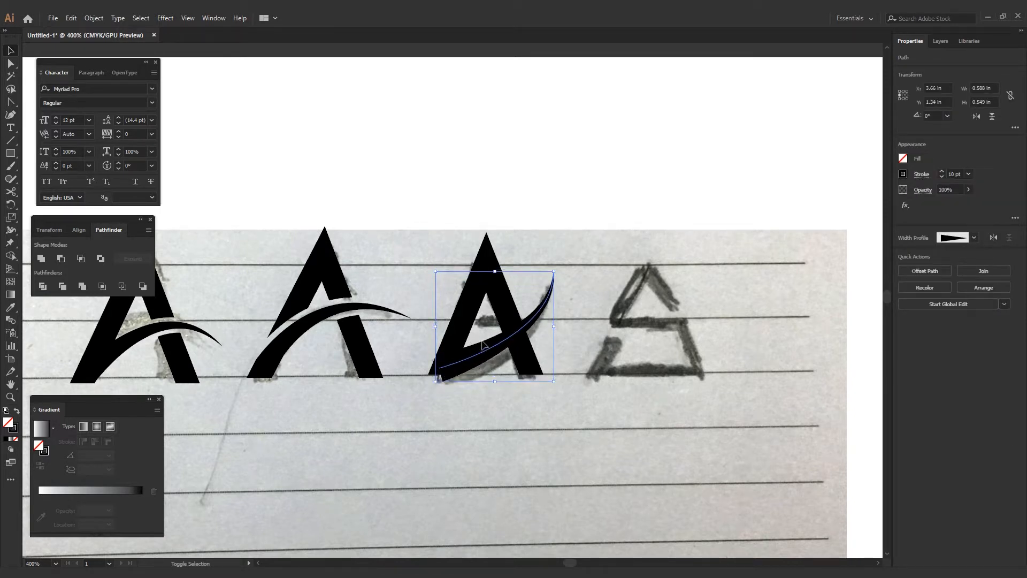
pyautogui.click(105, 18)
pyautogui.click(123, 143)
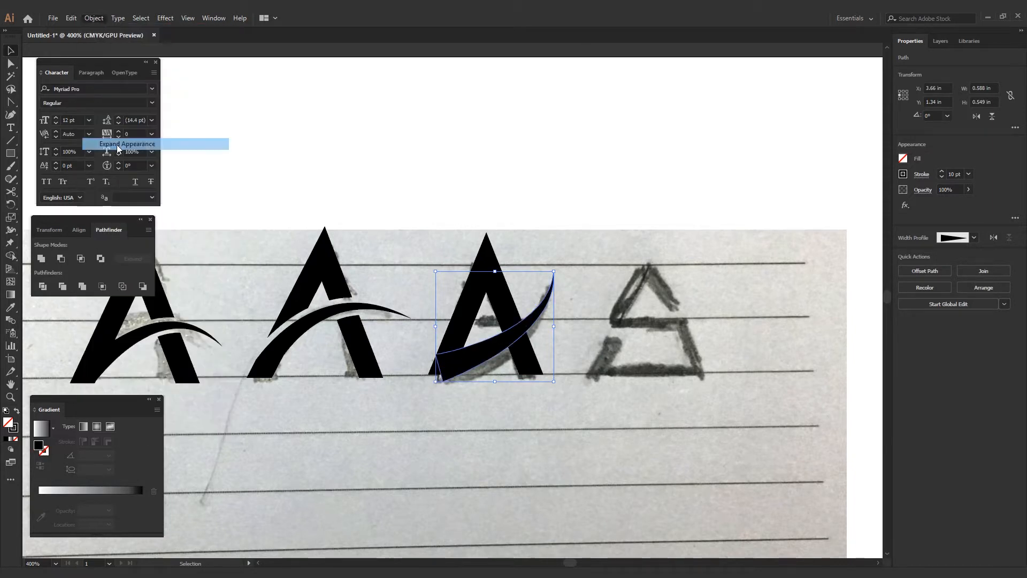
# Move the fourth A and its swoosh above the sketch to compare them, and undo the moves.
pyautogui.moveTo(428, 318); pyautogui.dragTo(518, 426)
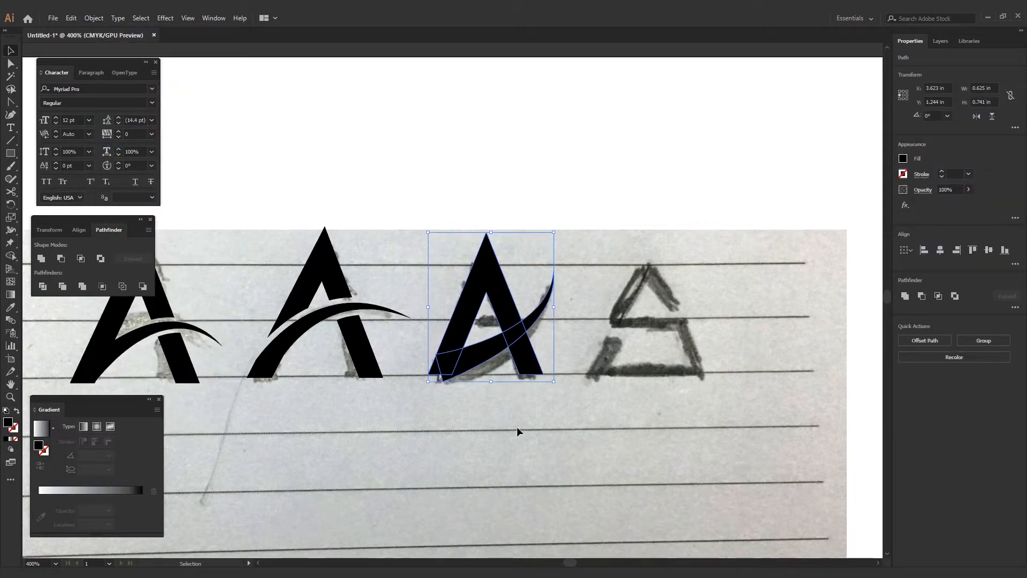
pyautogui.moveTo(555, 263); pyautogui.dragTo(496, 385)
pyautogui.moveTo(516, 350); pyautogui.dragTo(515, 194)
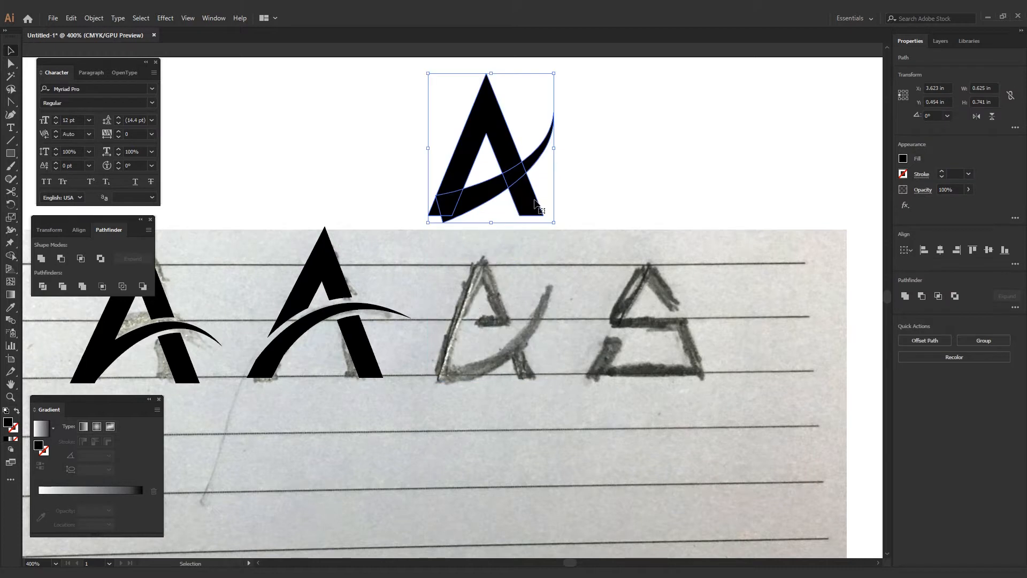
pyautogui.hotkey('ctrl', 'z')
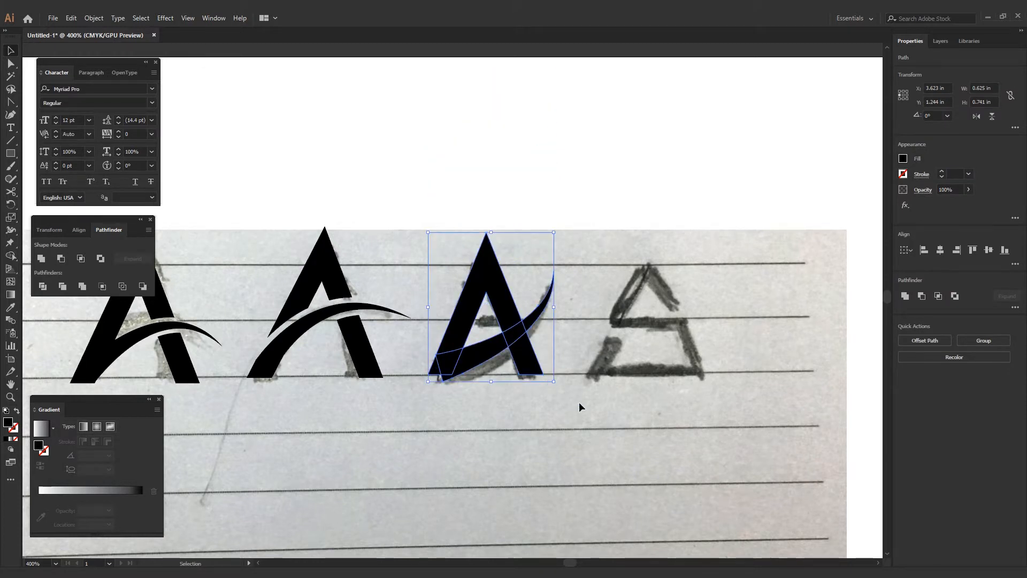
pyautogui.click(549, 383)
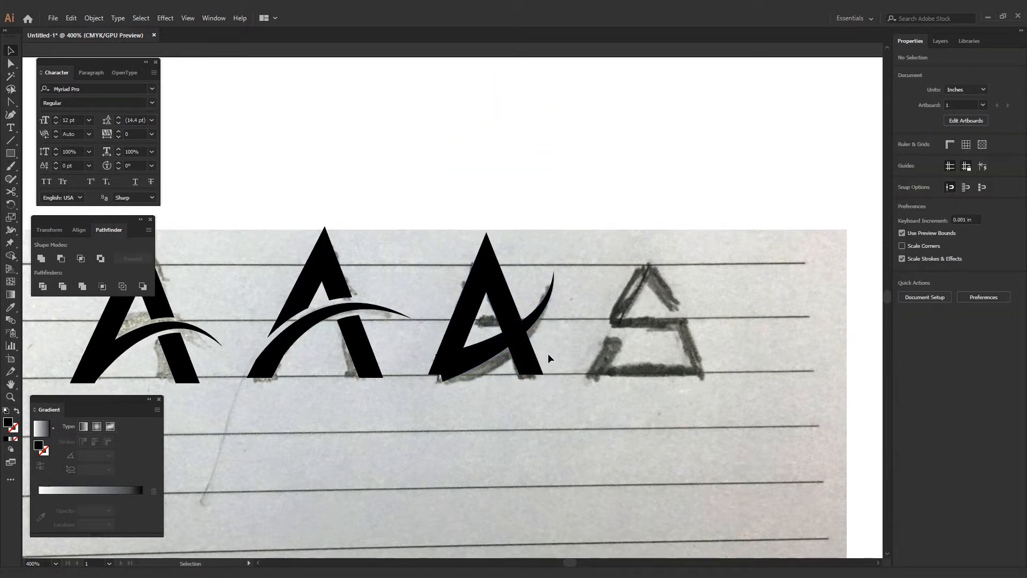
pyautogui.moveTo(522, 342); pyautogui.dragTo(522, 238)
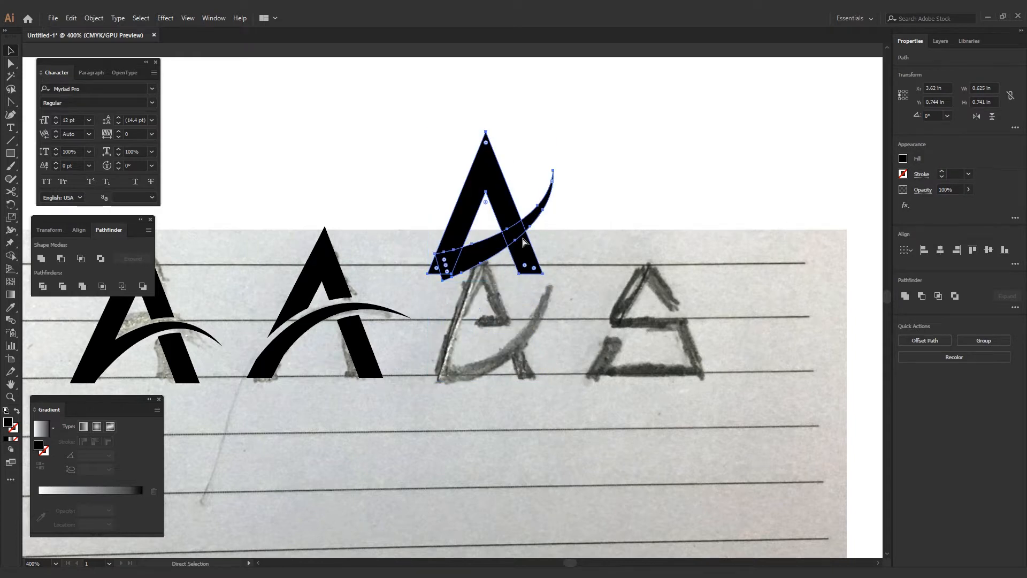
pyautogui.hotkey('ctrl', 'z')
pyautogui.click(531, 398)
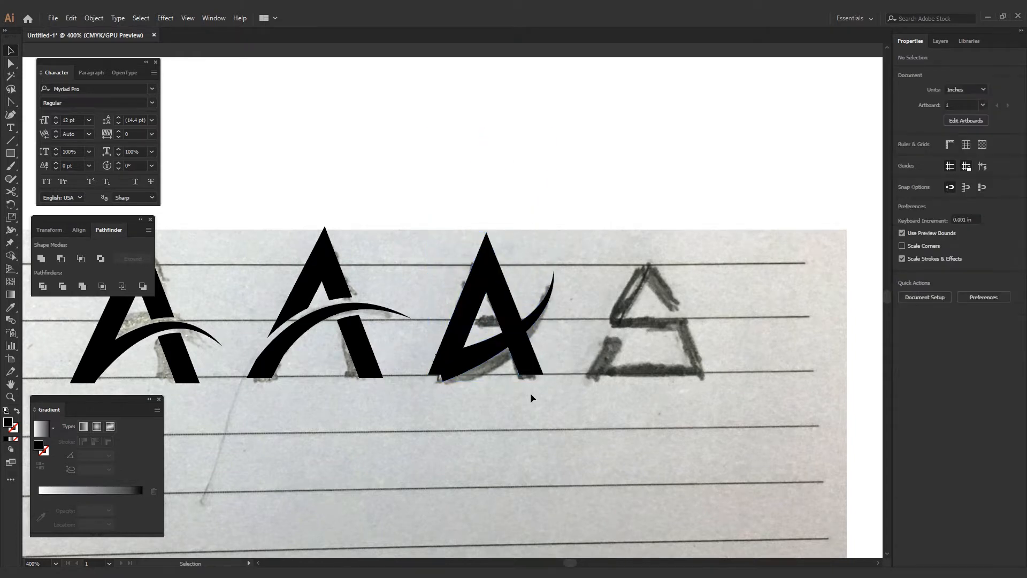
# Try duplicating the swoosh slightly higher, then intersect the copy with the fourth A using Shape Builder.
pyautogui.click(491, 364)
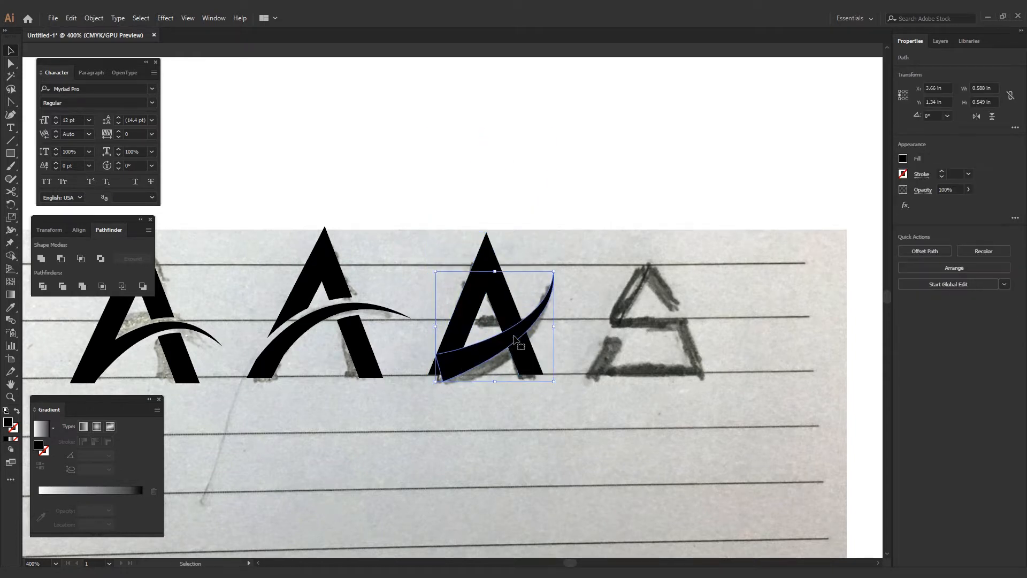
pyautogui.moveTo(514, 340); pyautogui.dragTo(515, 327)
pyautogui.keyDown('shift'); pyautogui.click(506, 307); pyautogui.keyUp('shift')
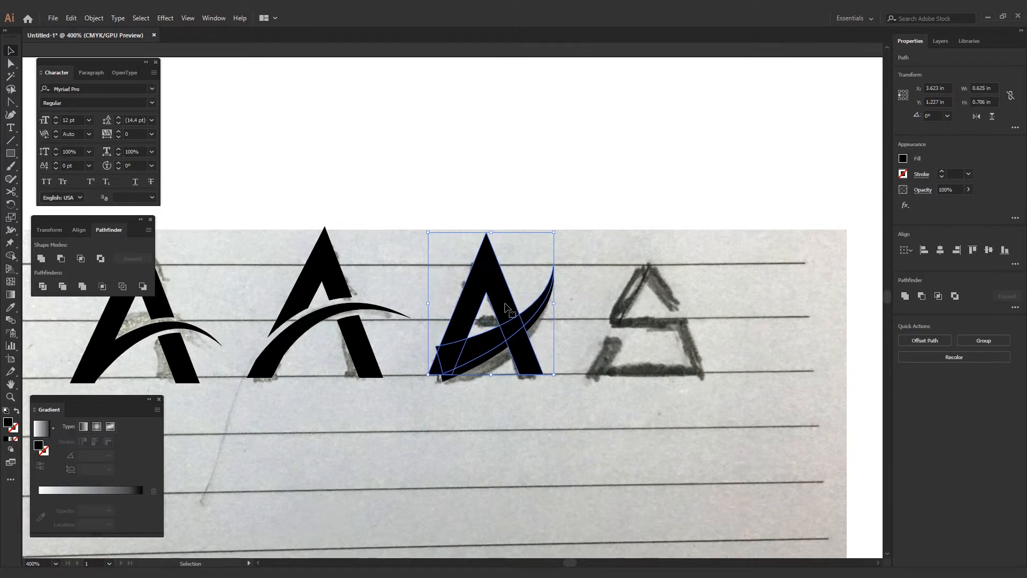
pyautogui.hotkey('shift', 'm')
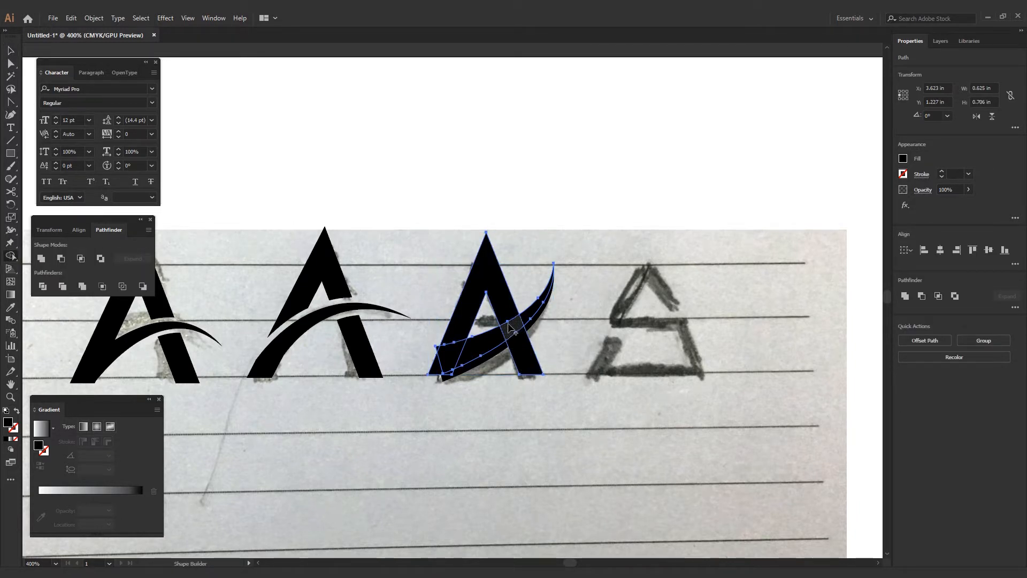
# Delete the overlap on the A's right leg and the leftover pieces of the raised copy to leave a gap above the swoosh.
pyautogui.press('v')
pyautogui.click(529, 292)
pyautogui.click(511, 326)
pyautogui.press('Delete')
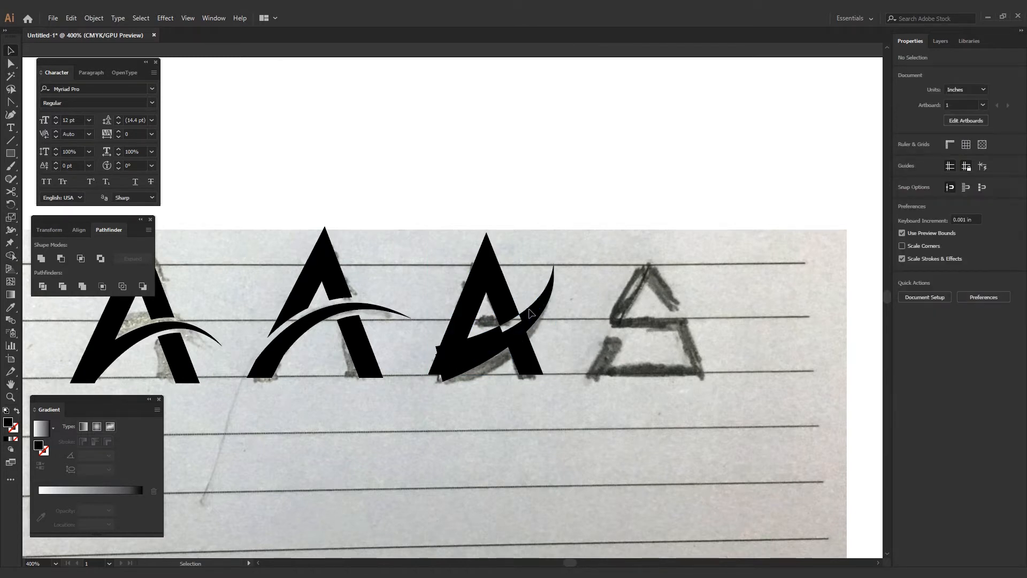
pyautogui.click(537, 303)
pyautogui.press('Delete')
pyautogui.click(485, 336)
pyautogui.press('Delete')
pyautogui.click(604, 295)
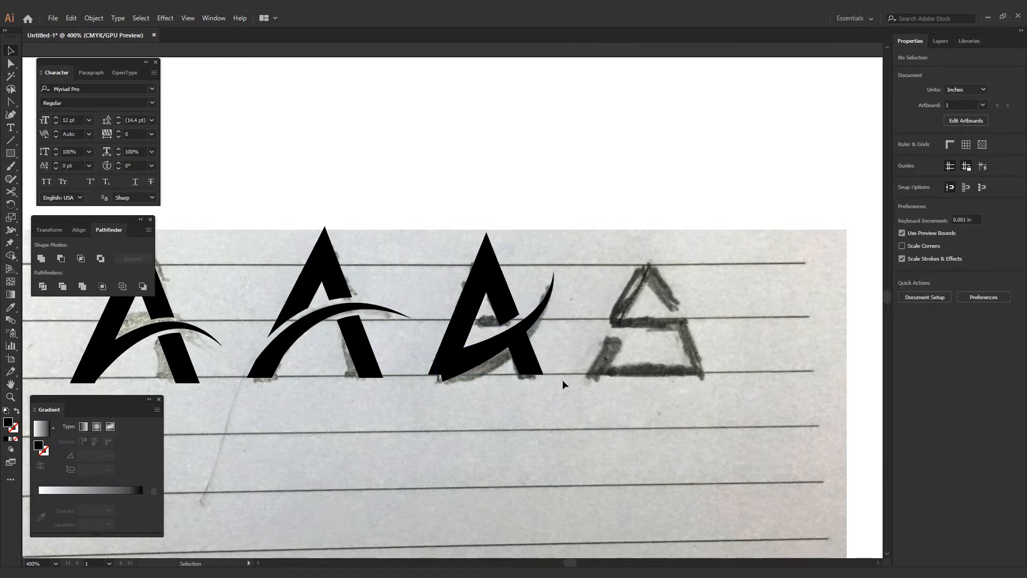
# Move the fourth A and its swoosh below the sketch to compare them, and undo the move.
pyautogui.moveTo(431, 258); pyautogui.dragTo(598, 445)
pyautogui.moveTo(515, 332); pyautogui.dragTo(628, 502)
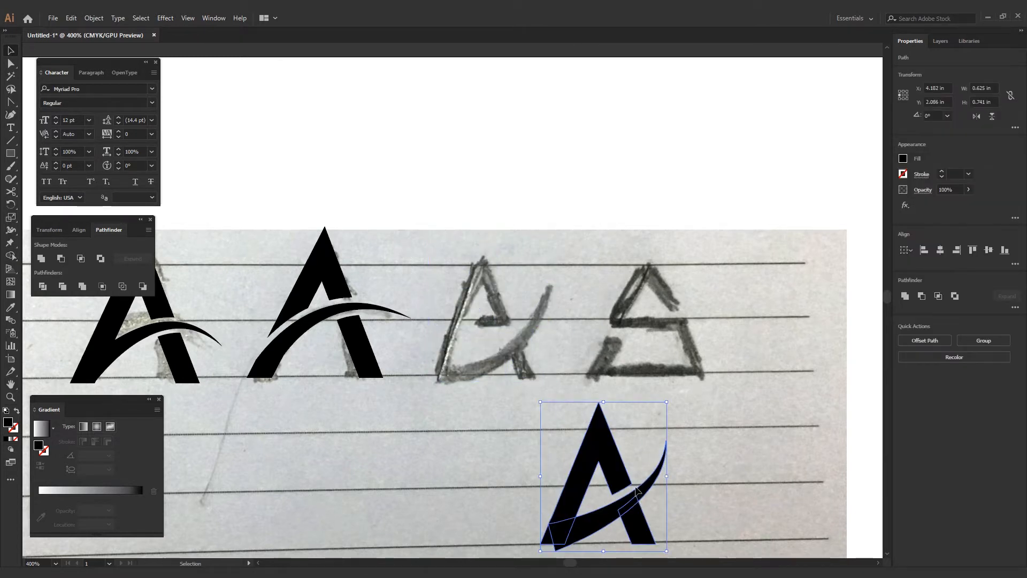
pyautogui.hotkey('ctrl', 'z')
pyautogui.press('v')
pyautogui.click(458, 408)
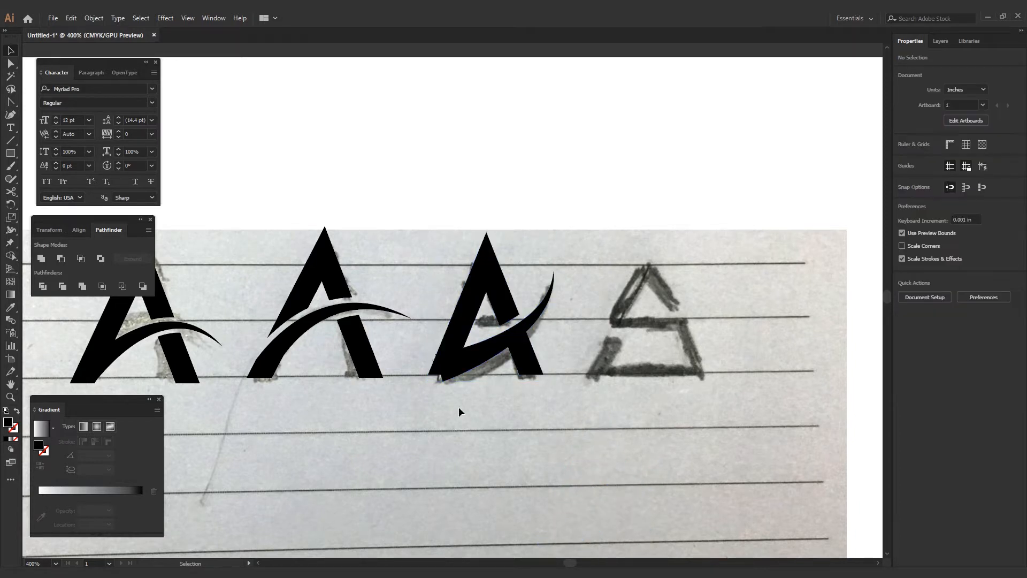
# Try nudging the swoosh up against the A's left foot, and take the nudge back.
pyautogui.click(456, 371)
pyautogui.click(463, 403)
pyautogui.moveTo(425, 378); pyautogui.dragTo(489, 347)
pyautogui.click(521, 347)
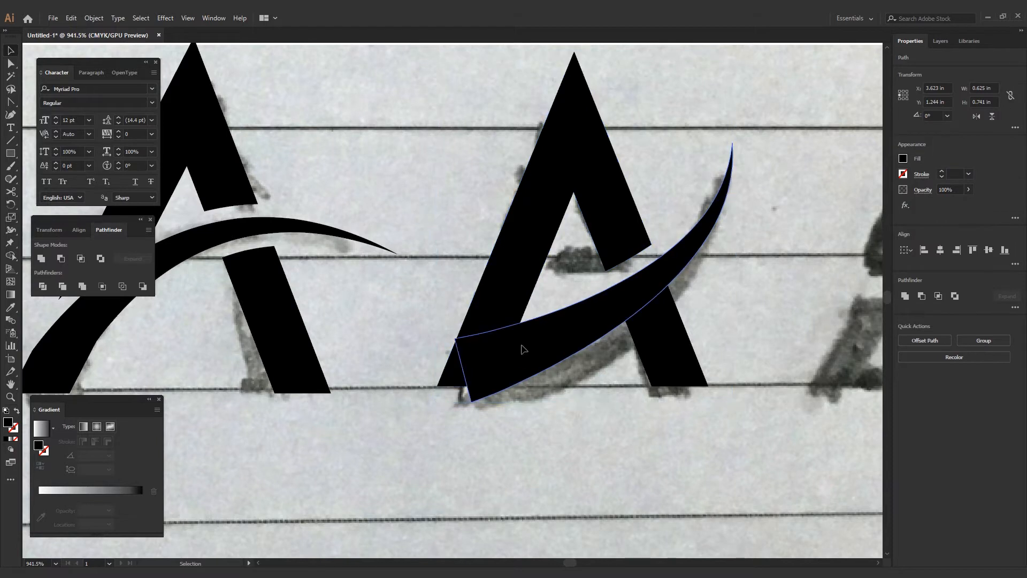
pyautogui.click(522, 348)
pyautogui.press('Up')
pyautogui.press('Up')
pyautogui.press('Up')
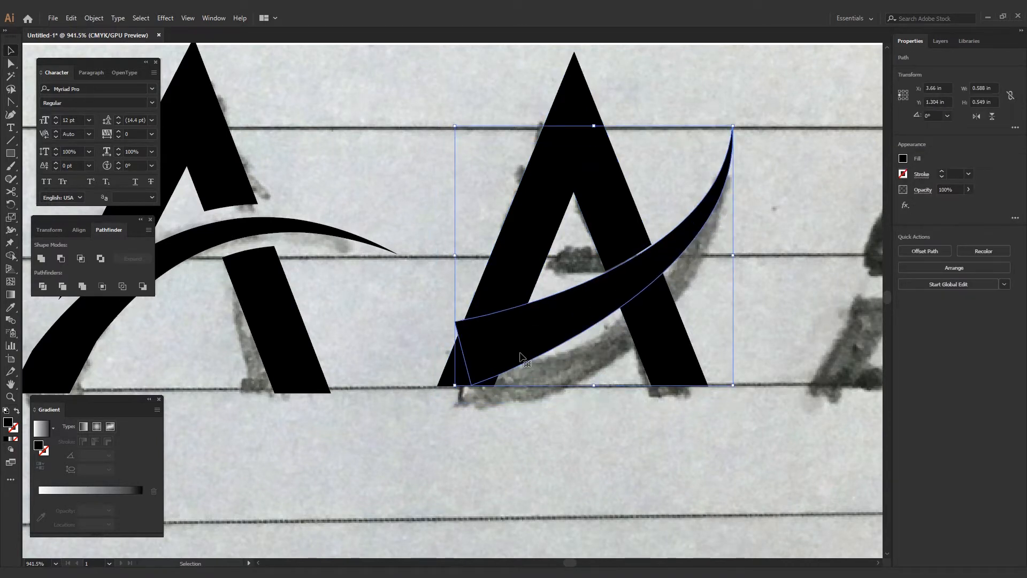
pyautogui.press('a')
pyautogui.press('Down')
pyautogui.press('Down')
pyautogui.press('Down')
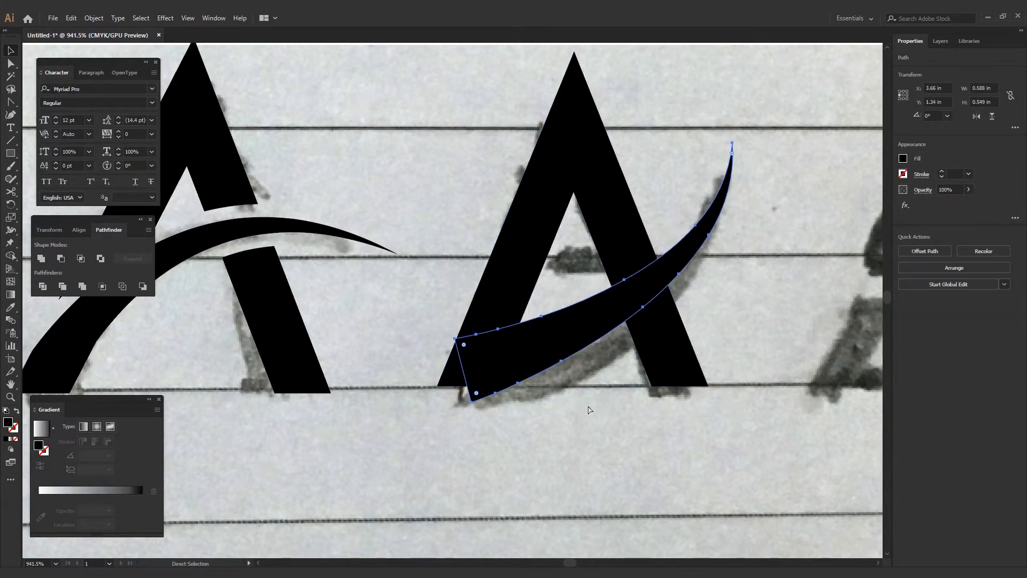
# Move the swoosh up slightly so its lower corner sits on the A's baseline.
pyautogui.click(587, 406)
pyautogui.moveTo(535, 348)
pyautogui.mouseDown()
pyautogui.moveTo(534, 322)
pyautogui.moveTo(540, 343)
pyautogui.mouseUp()
pyautogui.click(547, 414)
pyautogui.moveTo(548, 413); pyautogui.dragTo(515, 474)
pyautogui.moveTo(514, 473); pyautogui.dragTo(481, 245)
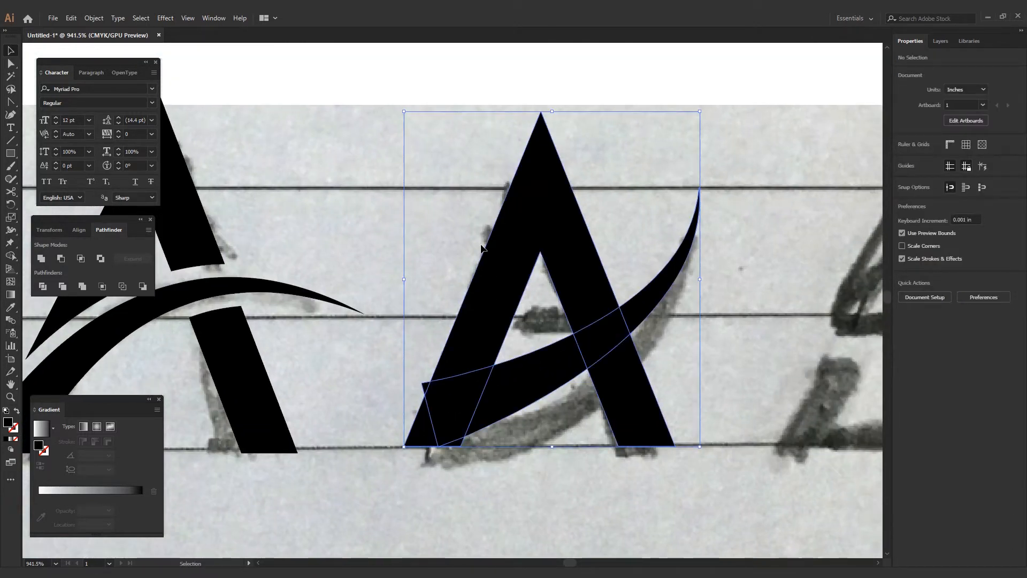
pyautogui.click(524, 339)
# Copy the swoosh and paste the duplicate directly in front of it.
pyautogui.click(560, 373)
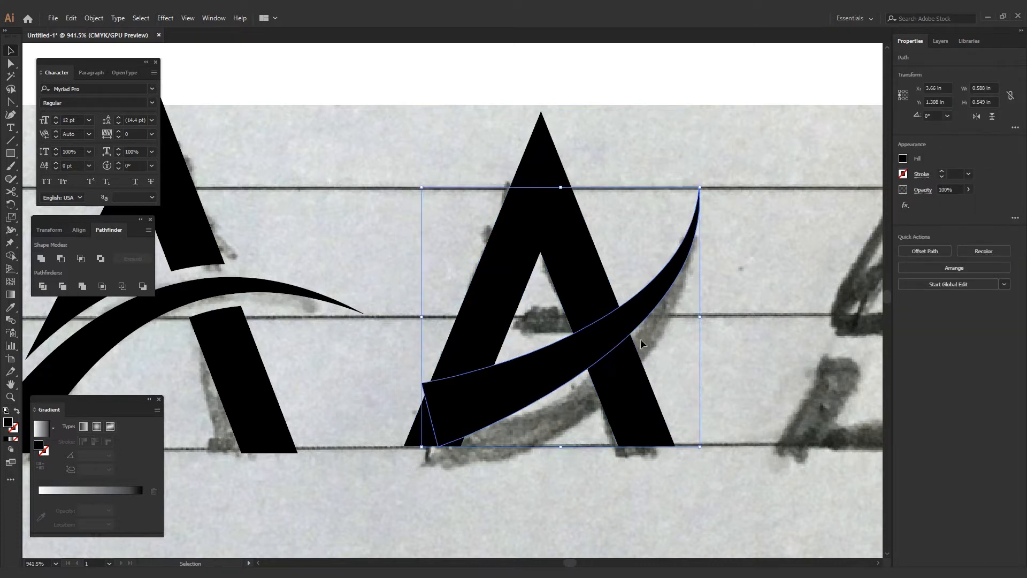
pyautogui.moveTo(633, 324); pyautogui.dragTo(641, 336)
pyautogui.click(75, 17)
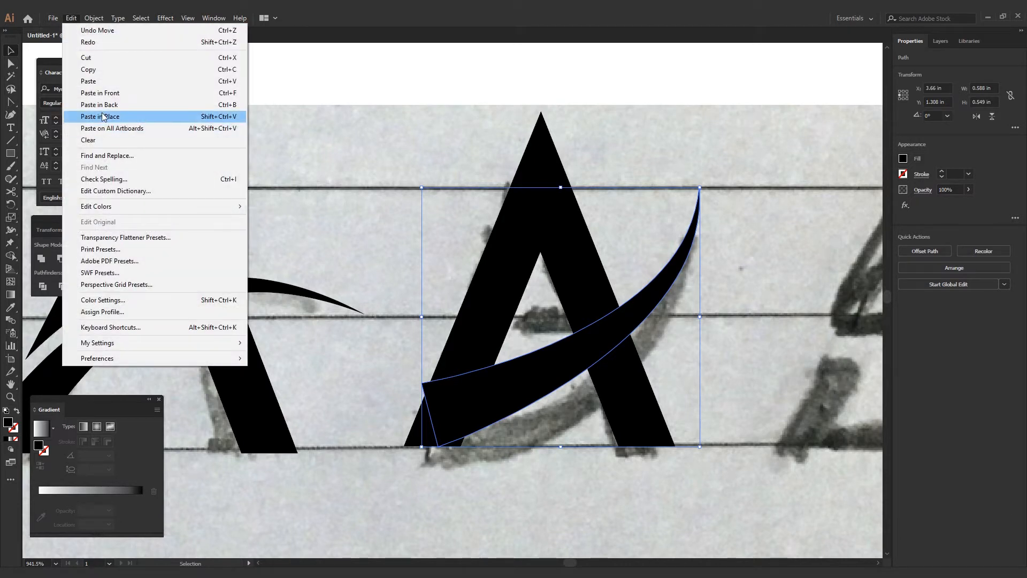
pyautogui.click(94, 69)
pyautogui.click(72, 17)
pyautogui.click(110, 93)
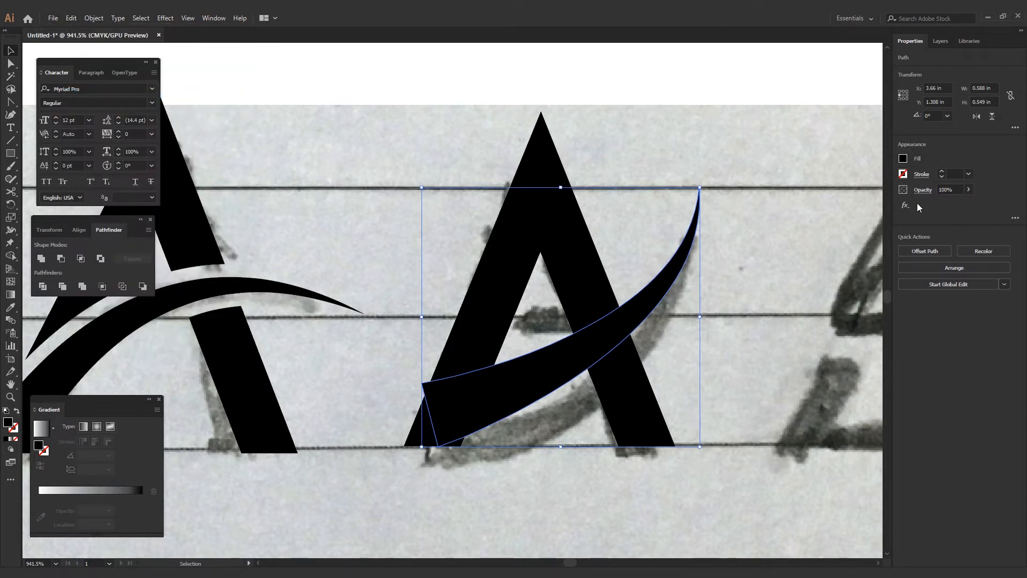
# Widen the front swoosh copy with a 4 pt stroke, and expand and unite it into one filled shape.
pyautogui.click(968, 174)
pyautogui.click(982, 255)
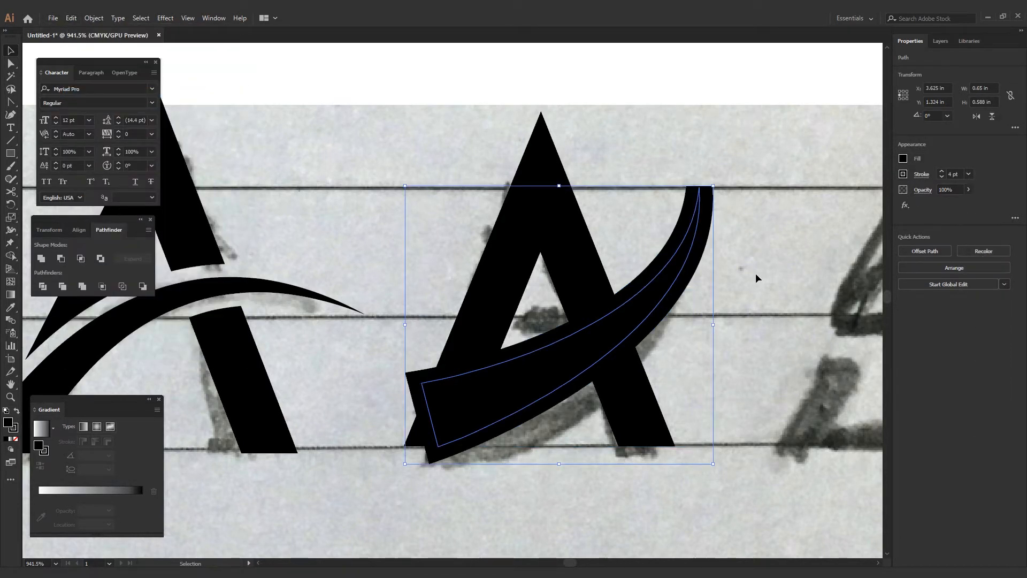
pyautogui.click(94, 17)
pyautogui.click(129, 132)
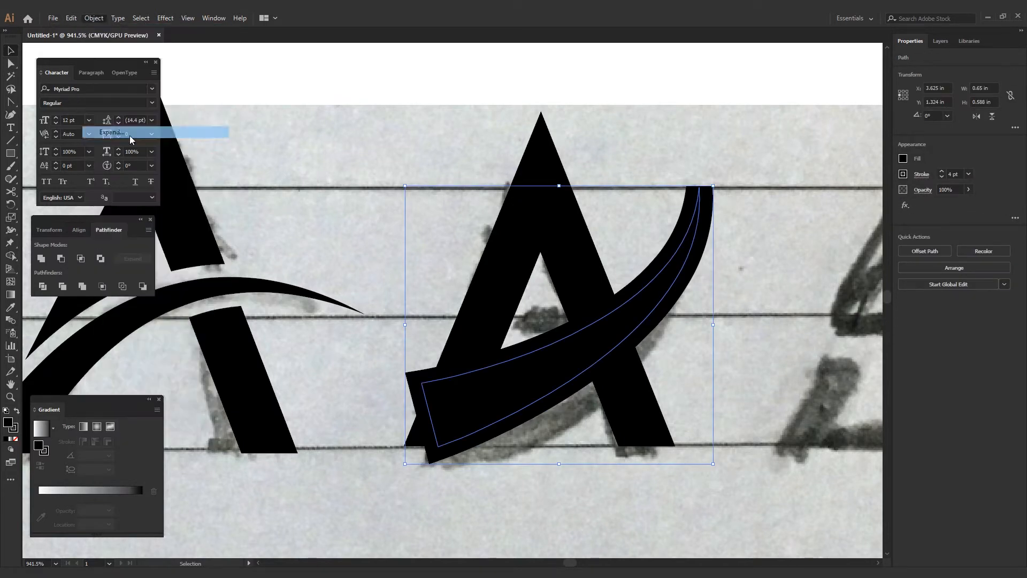
pyautogui.press('Return')
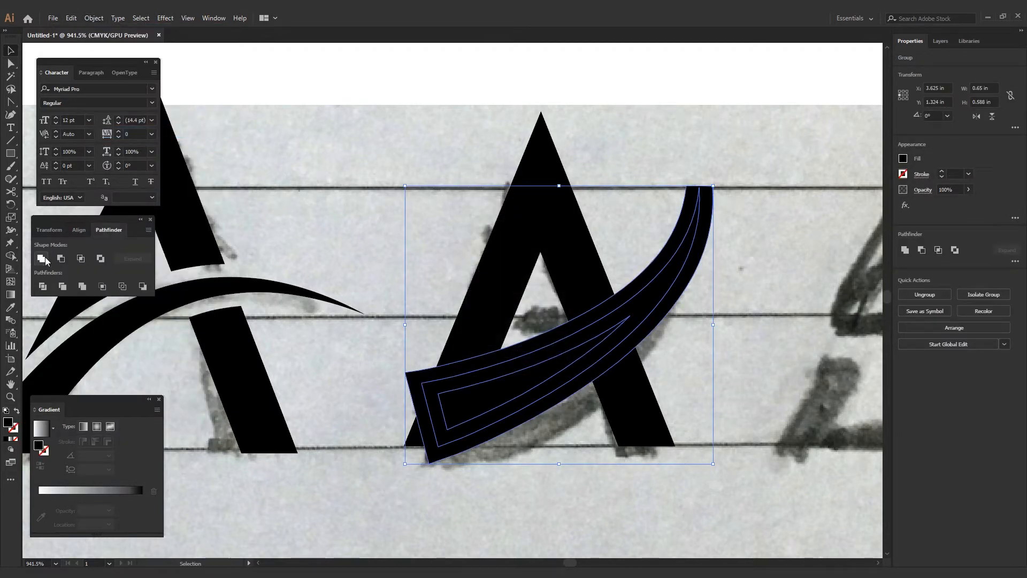
pyautogui.click(42, 259)
# Split the A against the widened swoosh copy with Shape Builder and delete their overlap on the right leg.
pyautogui.keyDown('shift'); pyautogui.click(584, 289); pyautogui.keyUp('shift')
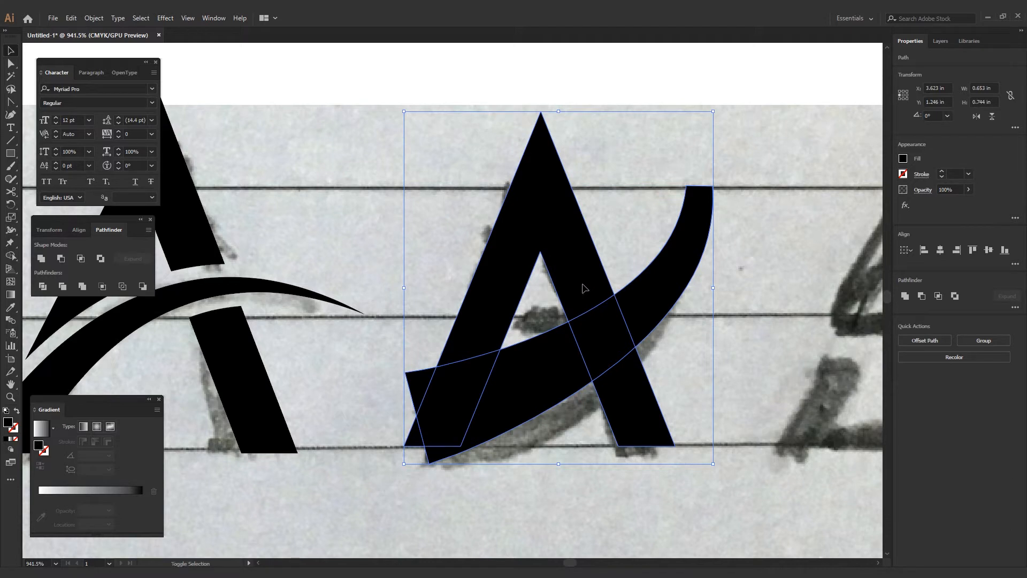
pyautogui.hotkey('shift', 'm')
pyautogui.click(605, 339)
pyautogui.press('v')
pyautogui.click(715, 344)
pyautogui.click(622, 339)
pyautogui.press('Delete')
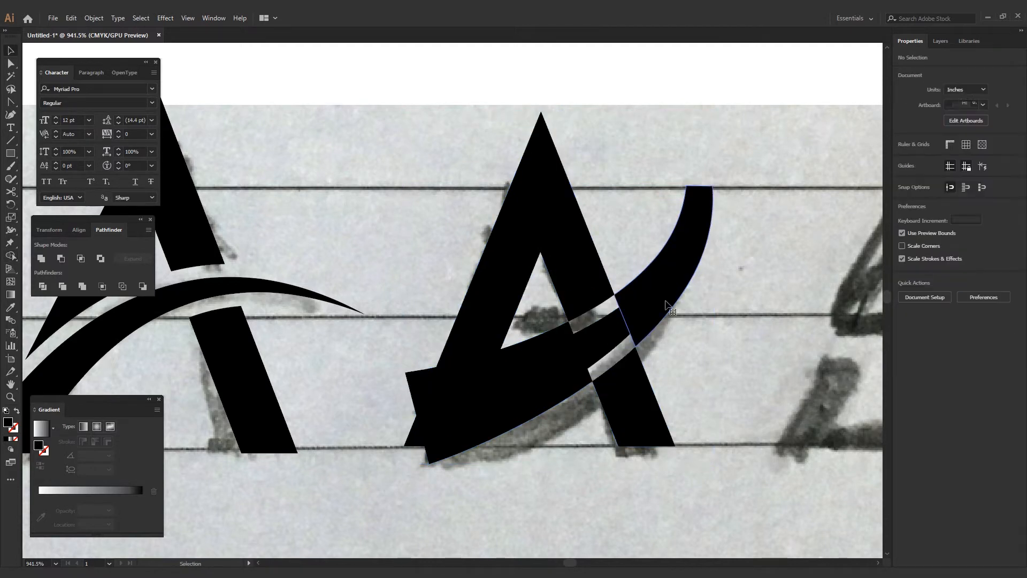
# Delete the remaining pieces of the widened copy, leaving the original swoosh with a gap on both sides.
pyautogui.click(666, 304)
pyautogui.press('Delete')
pyautogui.click(522, 356)
pyautogui.press('Delete')
pyautogui.moveTo(492, 459); pyautogui.dragTo(444, 390)
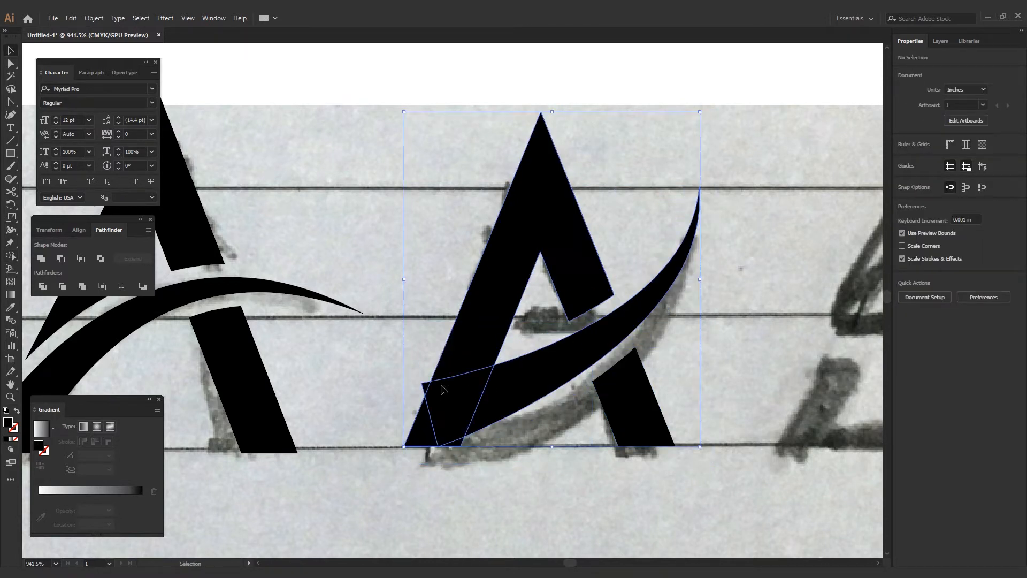
pyautogui.click(727, 360)
pyautogui.press('space')
pyautogui.moveTo(695, 348); pyautogui.dragTo(716, 363)
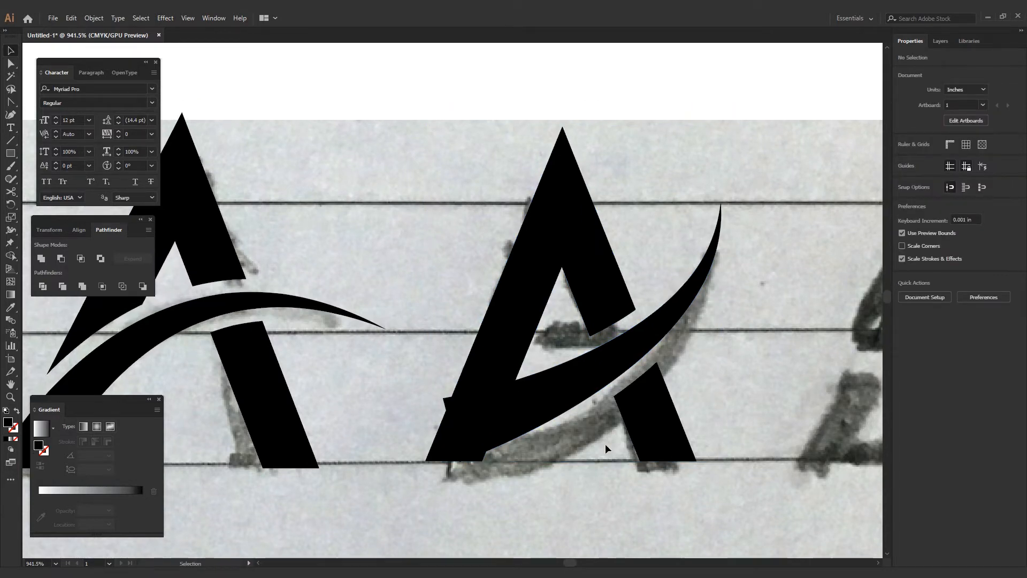
# Trim the swoosh corner sticking out past the A's left edge with Shape Builder.
pyautogui.moveTo(543, 460); pyautogui.dragTo(470, 374)
pyautogui.press('space')
pyautogui.moveTo(588, 394); pyautogui.dragTo(558, 375)
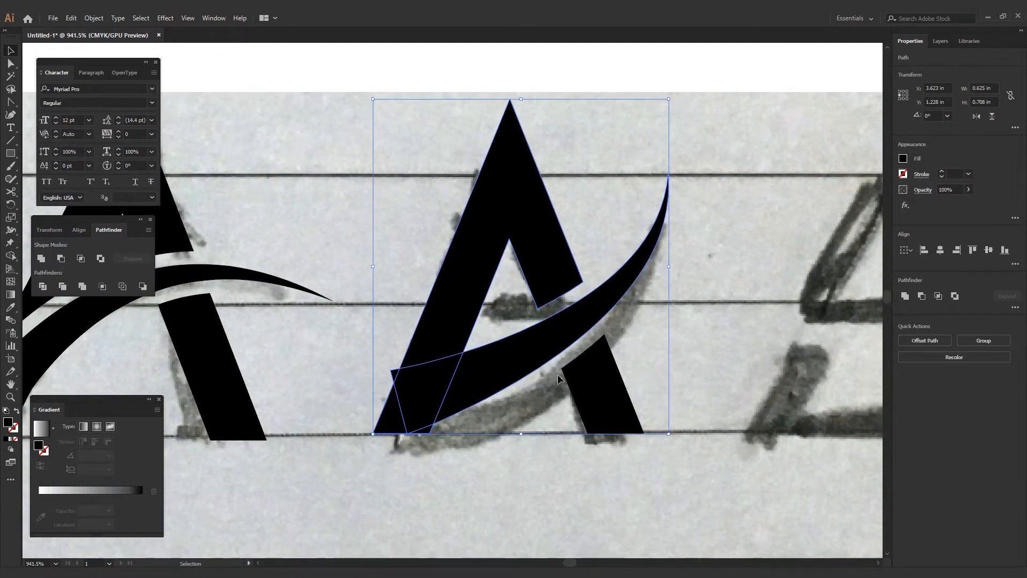
pyautogui.hotkey('ctrl', '-')
pyautogui.hotkey('ctrl', '-')
pyautogui.hotkey('ctrl', '-')
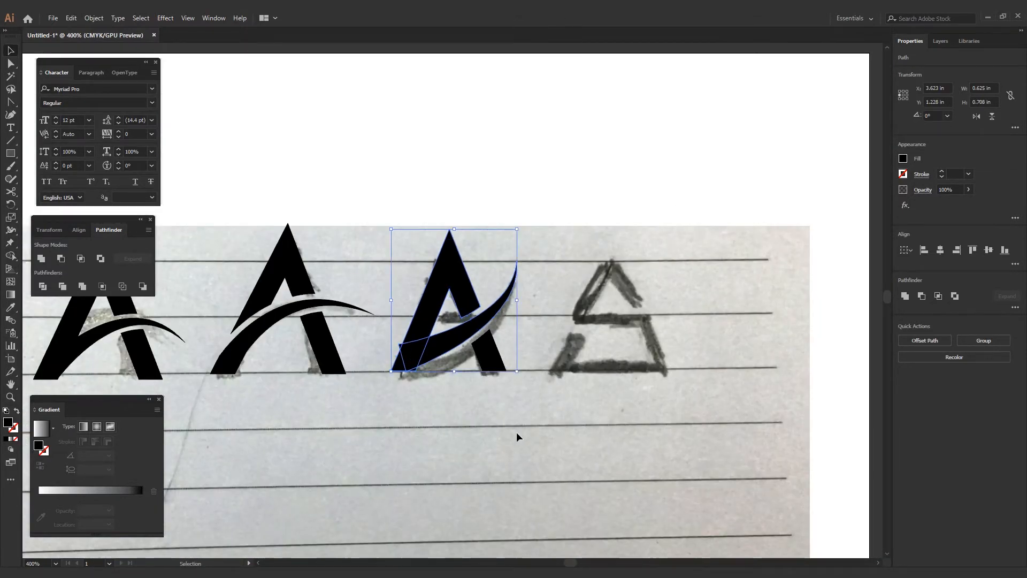
pyautogui.moveTo(383, 357); pyautogui.dragTo(473, 374)
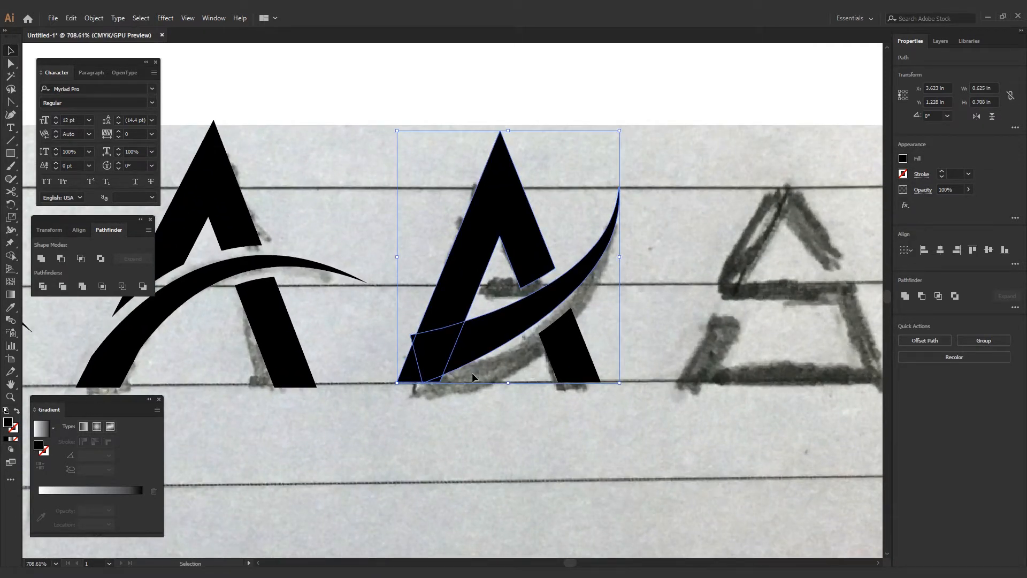
pyautogui.hotkey('shift', 'm')
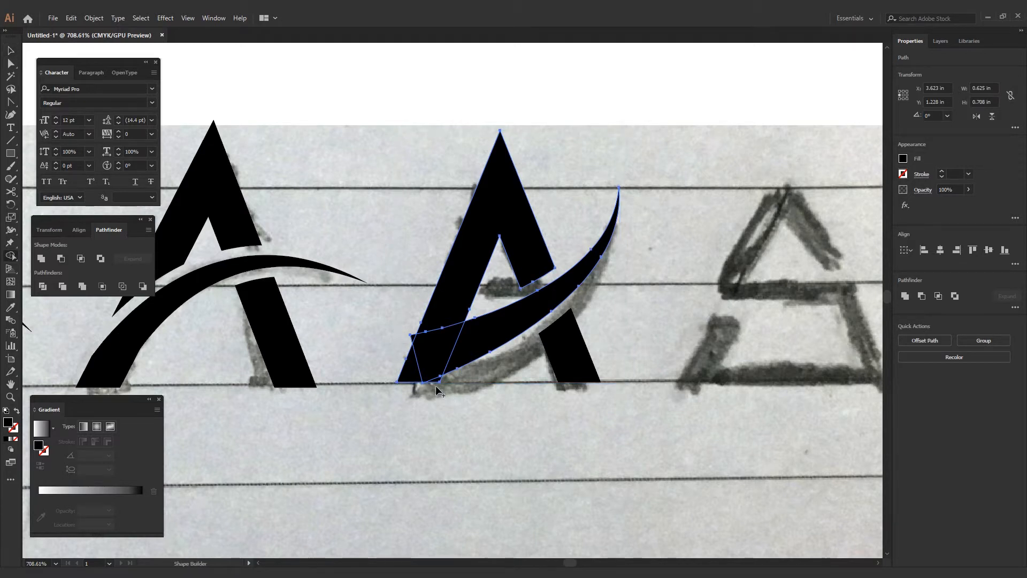
pyautogui.click(414, 367)
pyautogui.press('v')
pyautogui.click(408, 339)
# Try to separate the small corner of the A's left foot below the swoosh using Shape Builder.
pyautogui.moveTo(484, 406); pyautogui.dragTo(419, 313)
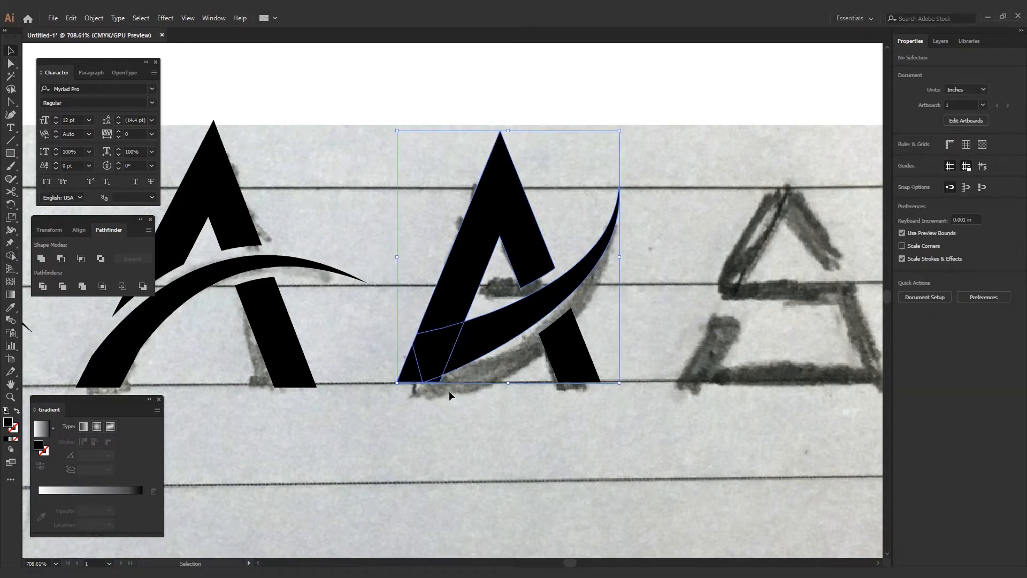
pyautogui.click(448, 391)
pyautogui.click(453, 359)
pyautogui.click(446, 393)
pyautogui.click(435, 381)
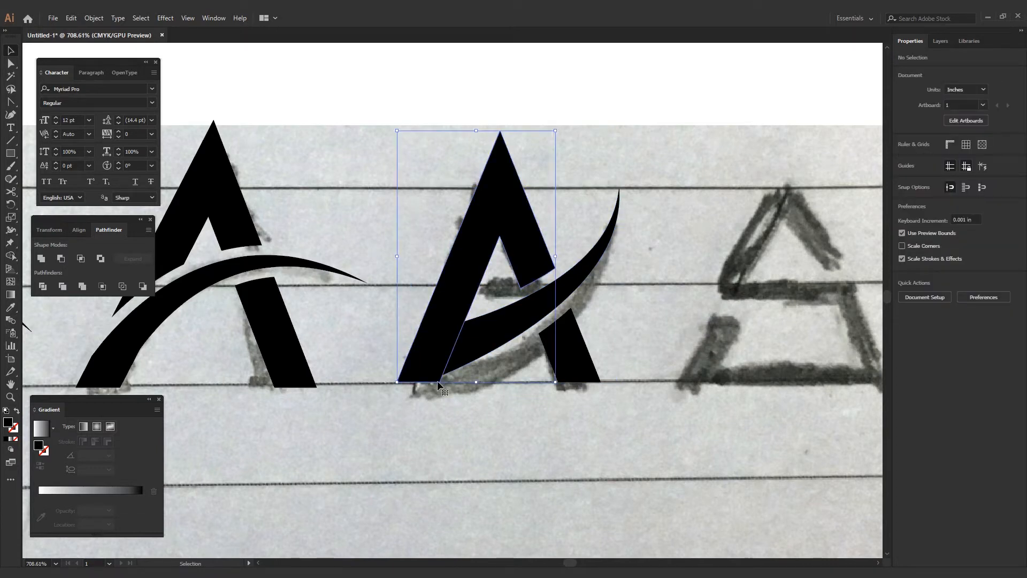
pyautogui.keyDown('shift'); pyautogui.click(423, 344); pyautogui.keyUp('shift')
pyautogui.hotkey('shift', 'm')
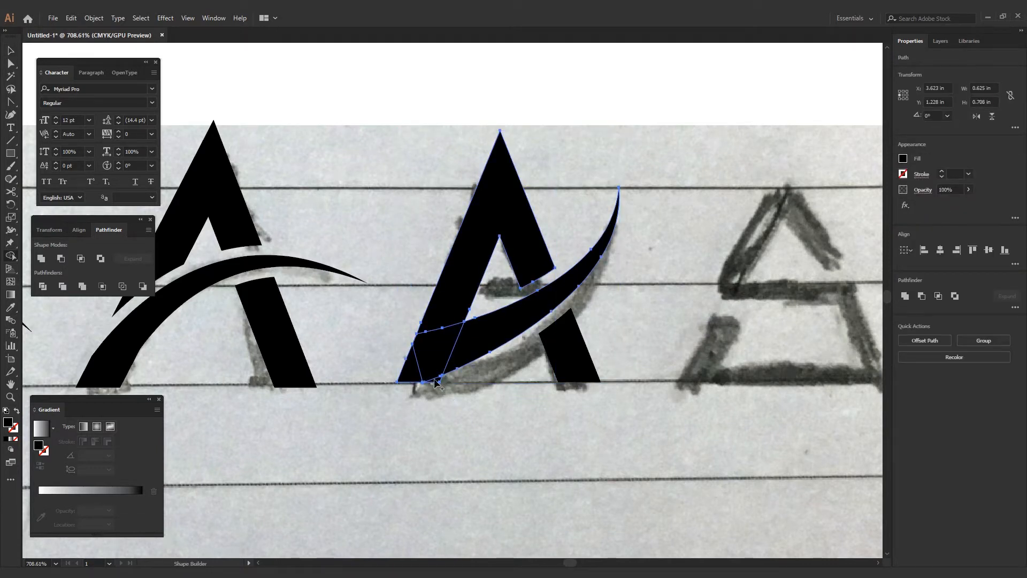
pyautogui.press('v')
pyautogui.click(445, 384)
pyautogui.click(457, 363)
pyautogui.click(464, 391)
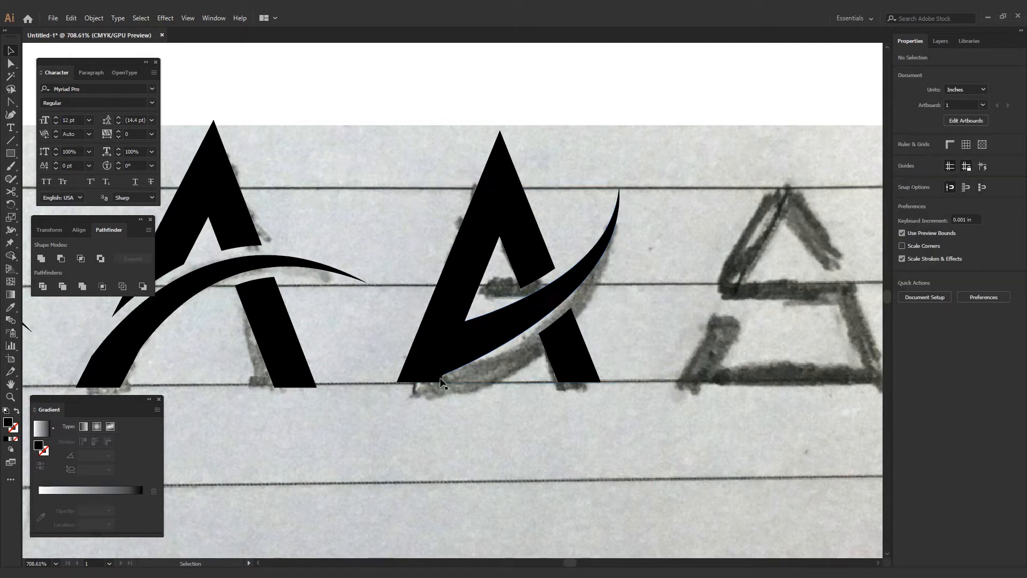
# Split off the small corner of the left foot below the swoosh's lower edge and delete it.
pyautogui.click(436, 380)
pyautogui.moveTo(437, 387); pyautogui.dragTo(536, 412)
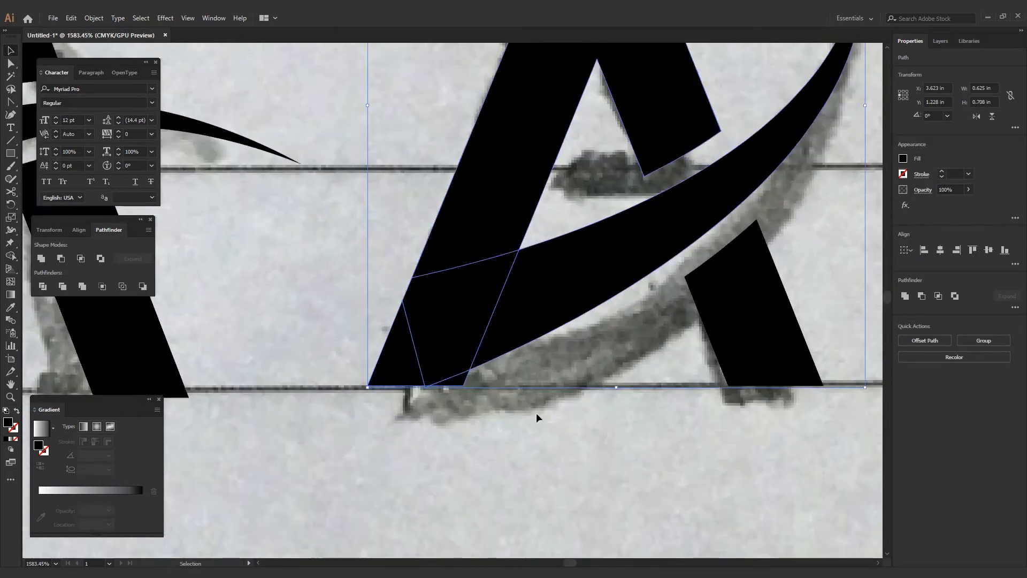
pyautogui.press('b')
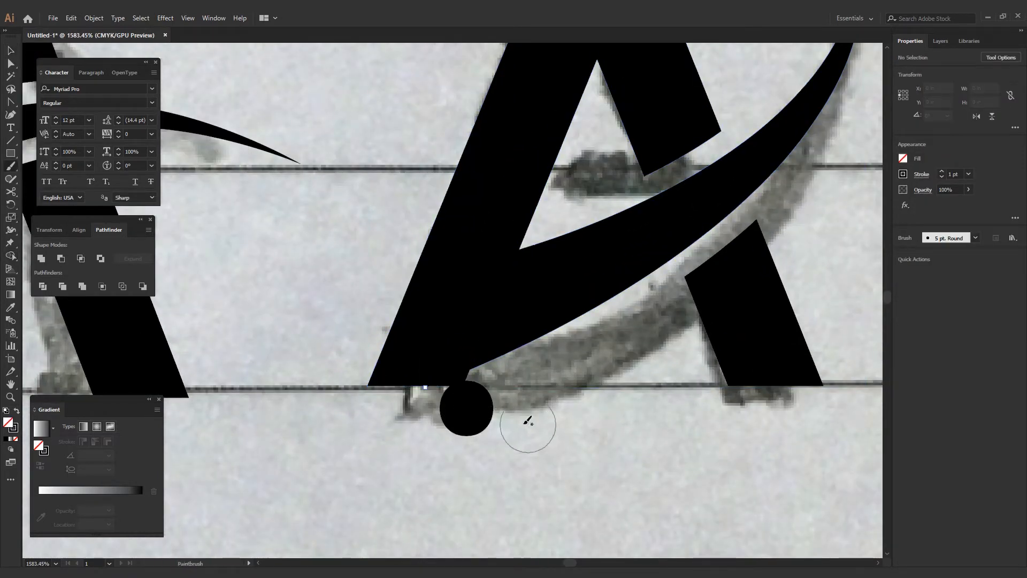
pyautogui.press('v')
pyautogui.click(460, 418)
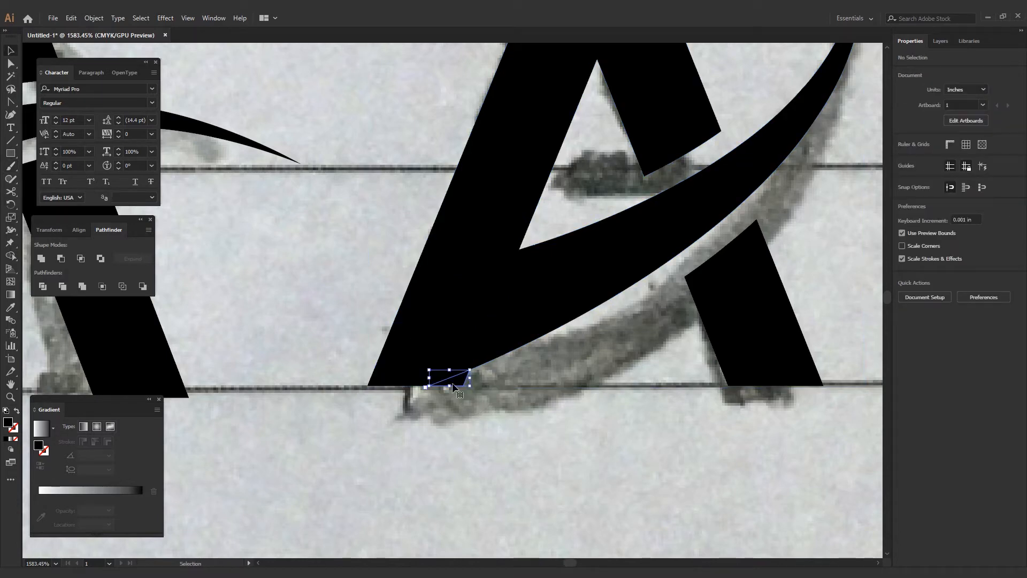
pyautogui.hotkey('ctrl', '-')
pyautogui.hotkey('ctrl', '-')
pyautogui.hotkey('ctrl', '-')
pyautogui.hotkey('ctrl', '-')
pyautogui.hotkey('ctrl', '-')
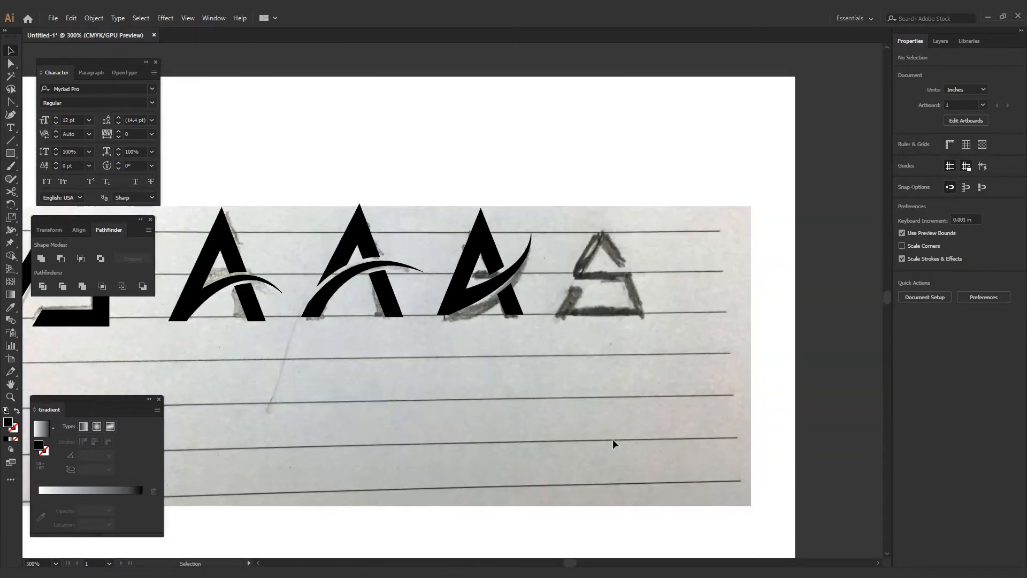
# Select all the pieces of the fourth A and unite them into one shape.
pyautogui.moveTo(430, 245); pyautogui.dragTo(563, 384)
pyautogui.moveTo(563, 383); pyautogui.dragTo(561, 350)
pyautogui.scroll(-4, 663, 408)
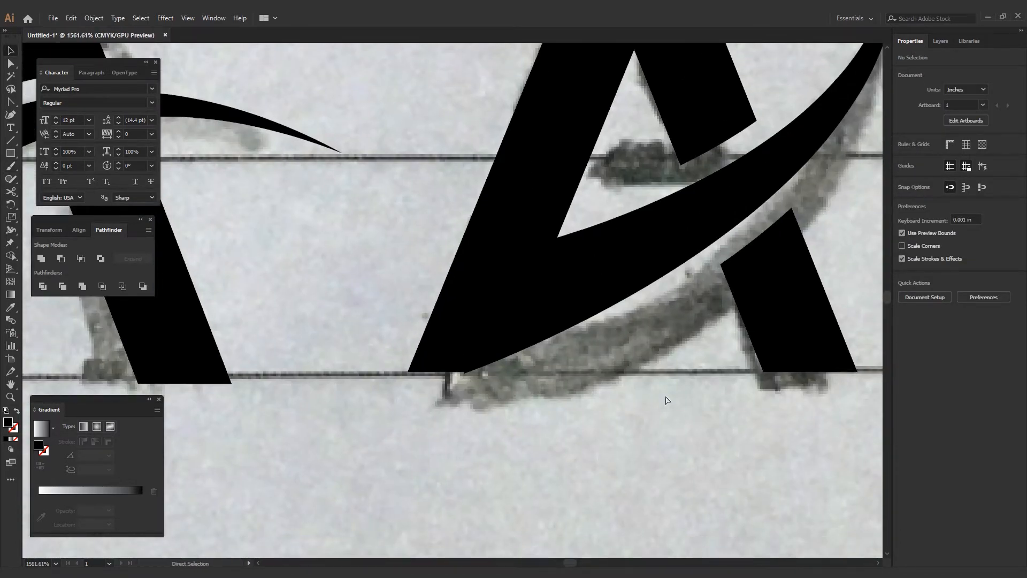
pyautogui.hotkey('ctrl', '-')
pyautogui.hotkey('ctrl', '-')
pyautogui.hotkey('ctrl', '-')
pyautogui.moveTo(666, 398); pyautogui.dragTo(459, 124)
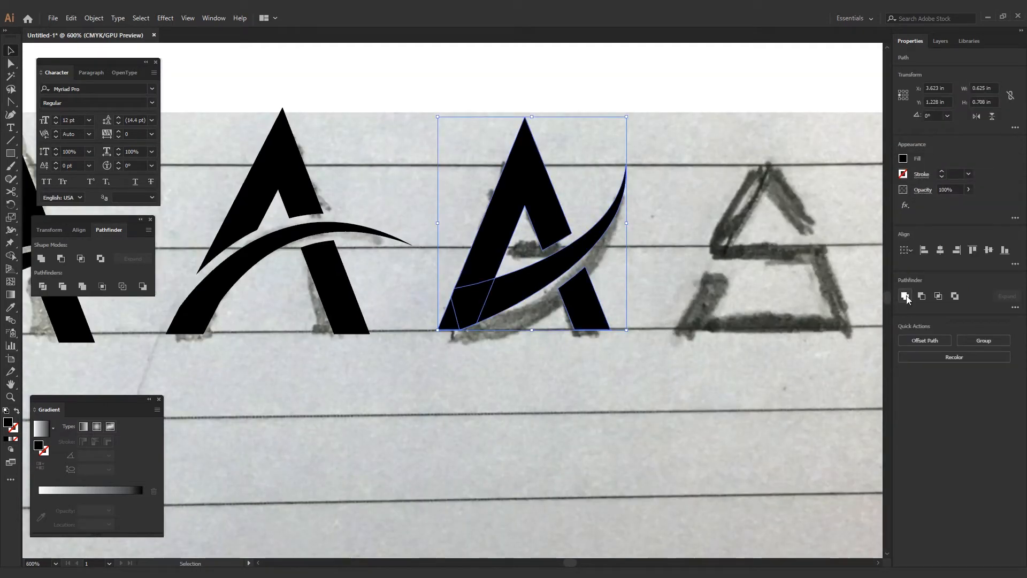
pyautogui.click(906, 296)
# Draw a wide rectangle across the feet of the fourth A and try to subtract it from the letter.
pyautogui.click(16, 153)
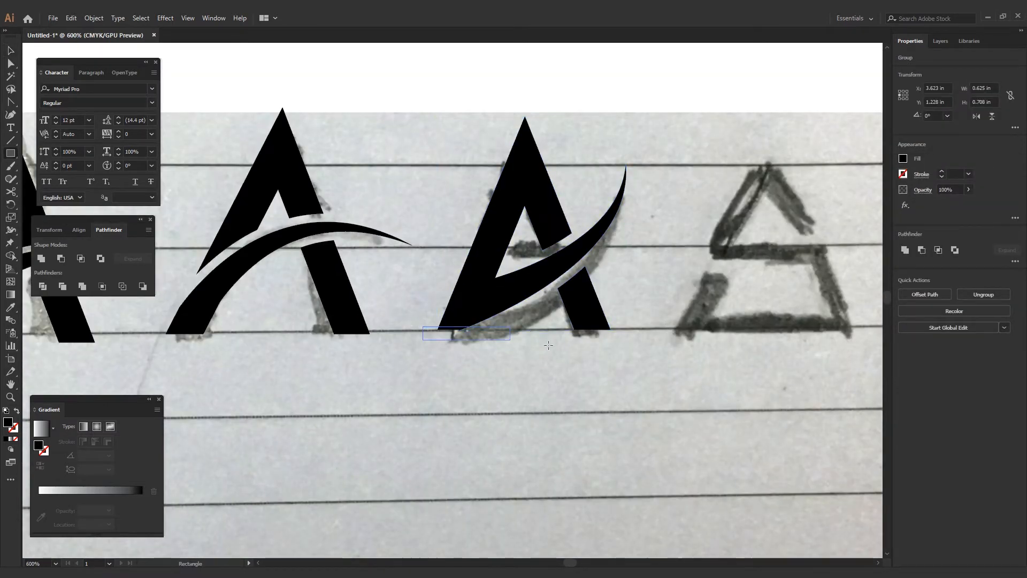
pyautogui.moveTo(423, 326); pyautogui.dragTo(645, 364)
pyautogui.press('v')
pyautogui.keyDown('shift'); pyautogui.click(601, 312); pyautogui.keyUp('shift')
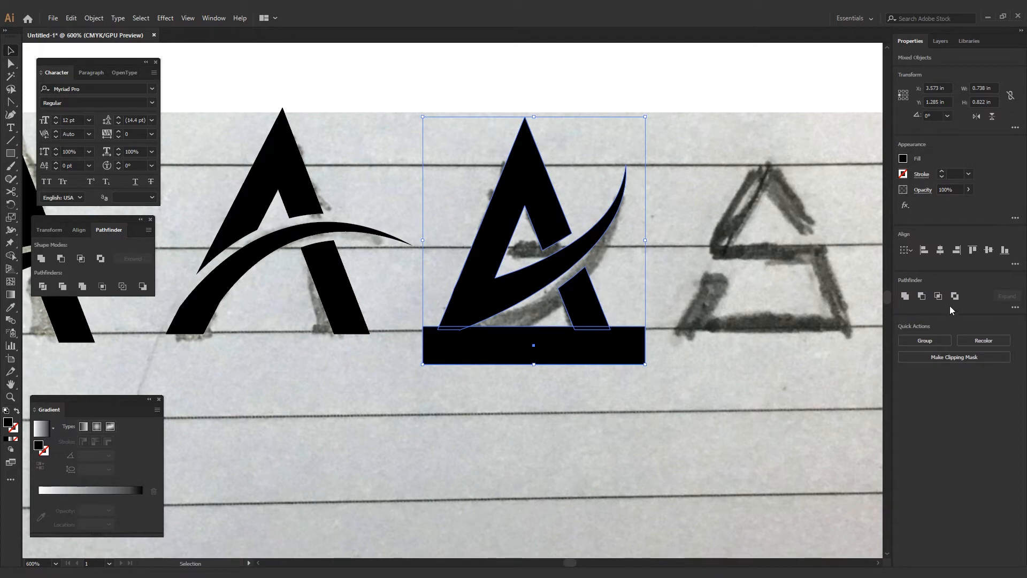
pyautogui.click(923, 296)
pyautogui.hotkey('ctrl', 'z')
# Split the foot strips overlapping the rectangle with Shape Builder and delete them with the rectangle, trimming the fourth A's base.
pyautogui.scroll(4, 444, 326)
pyautogui.hotkey('shift', 'm')
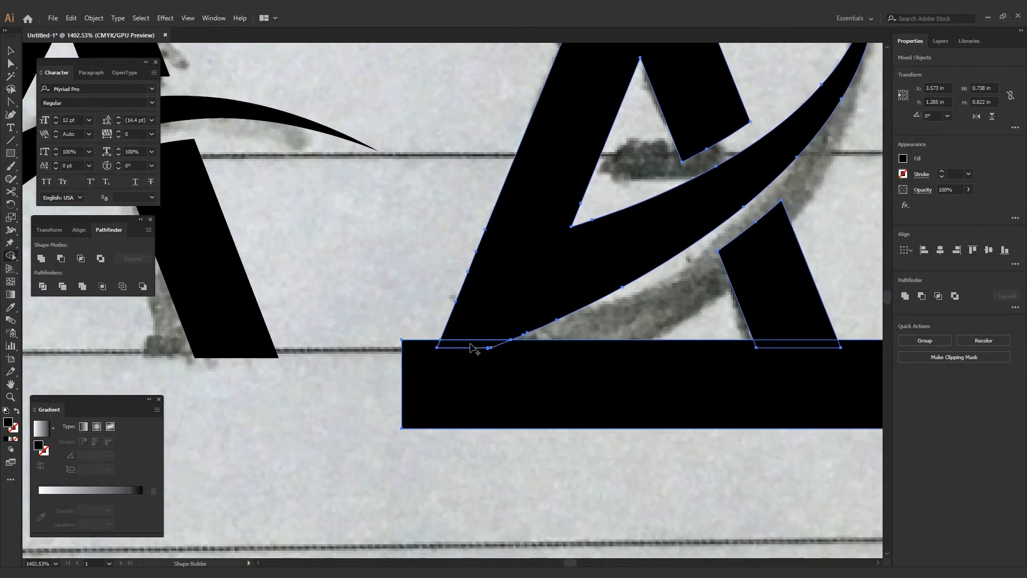
pyautogui.click(791, 345)
pyautogui.press('v')
pyautogui.click(847, 285)
pyautogui.click(779, 378)
pyautogui.press('Delete')
pyautogui.click(771, 344)
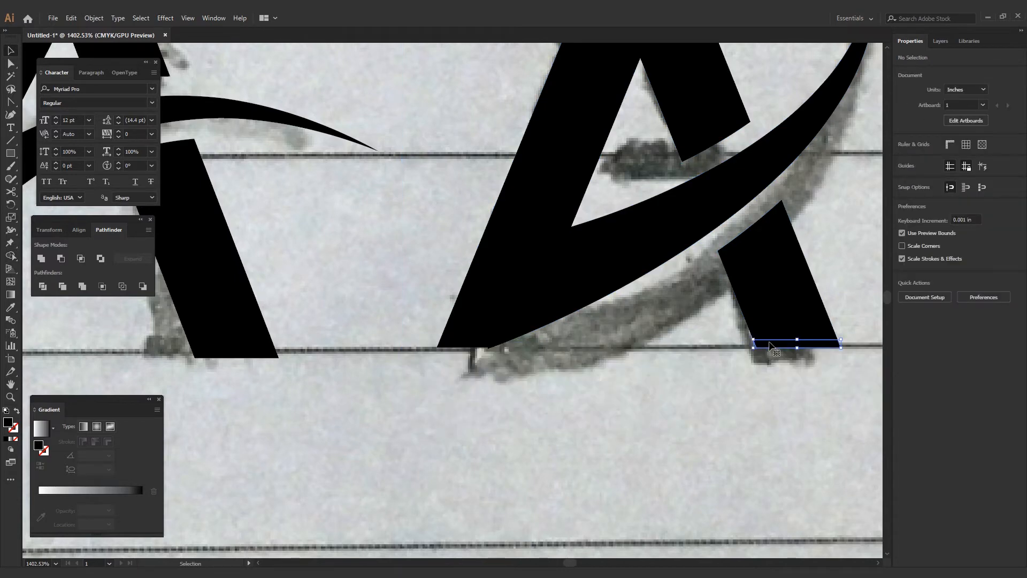
pyautogui.press('a')
pyautogui.scroll(-4, 541, 385)
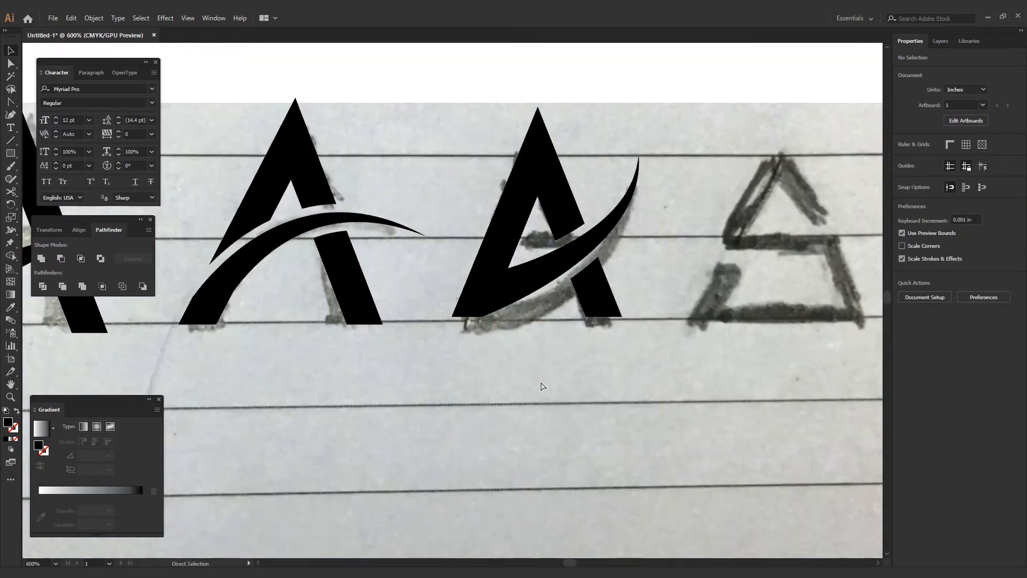
# Trace the fifth sketch's short left leg, base and right side as one open path with the Pen tool.
pyautogui.hotkey('ctrl', '-')
pyautogui.hotkey('ctrl', '-')
pyautogui.moveTo(496, 343); pyautogui.dragTo(586, 366)
pyautogui.press('p')
pyautogui.click(606, 331)
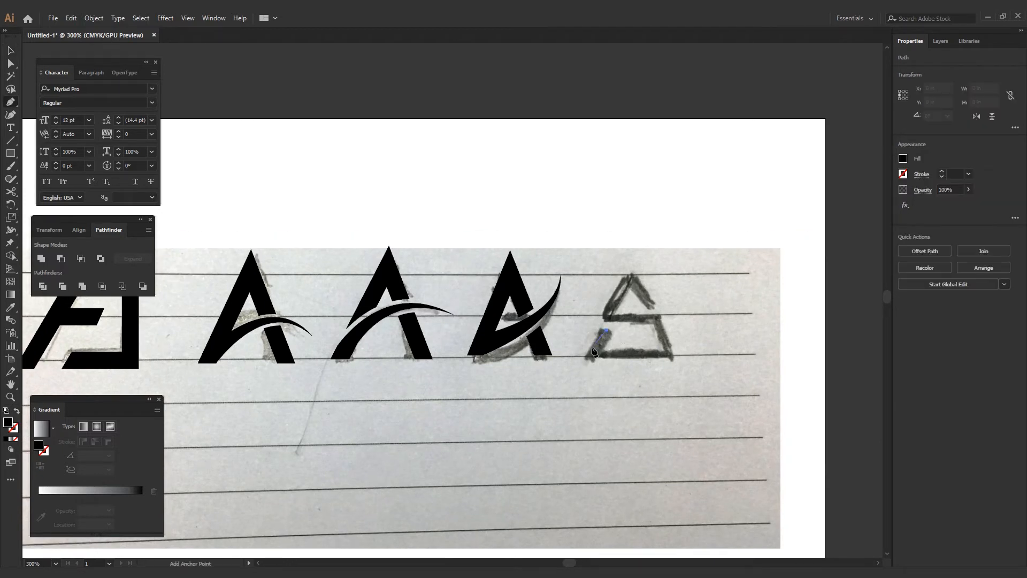
pyautogui.click(593, 357)
pyautogui.click(593, 357)
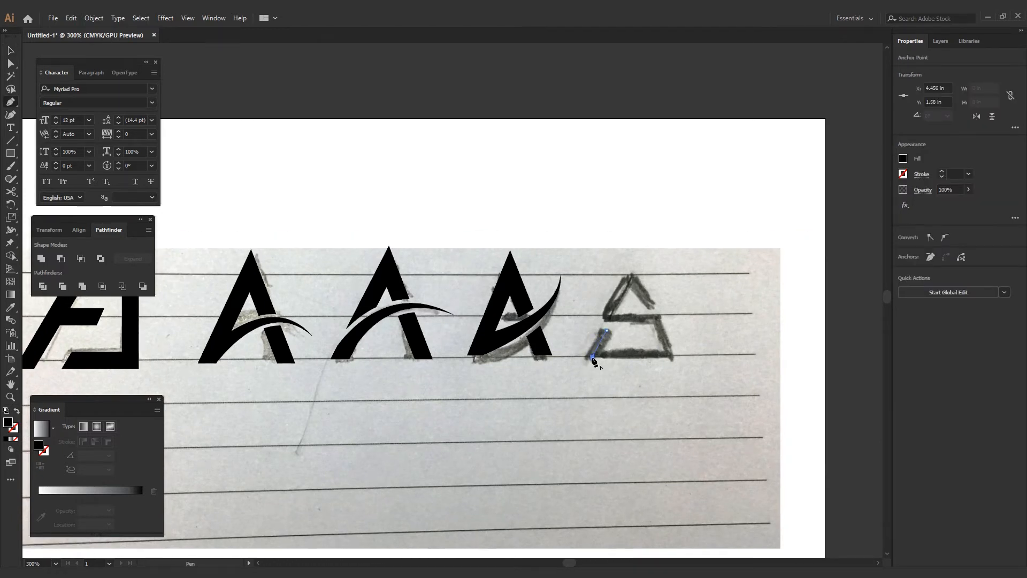
pyautogui.keyDown('shift'); pyautogui.click(672, 358); pyautogui.keyUp('shift')
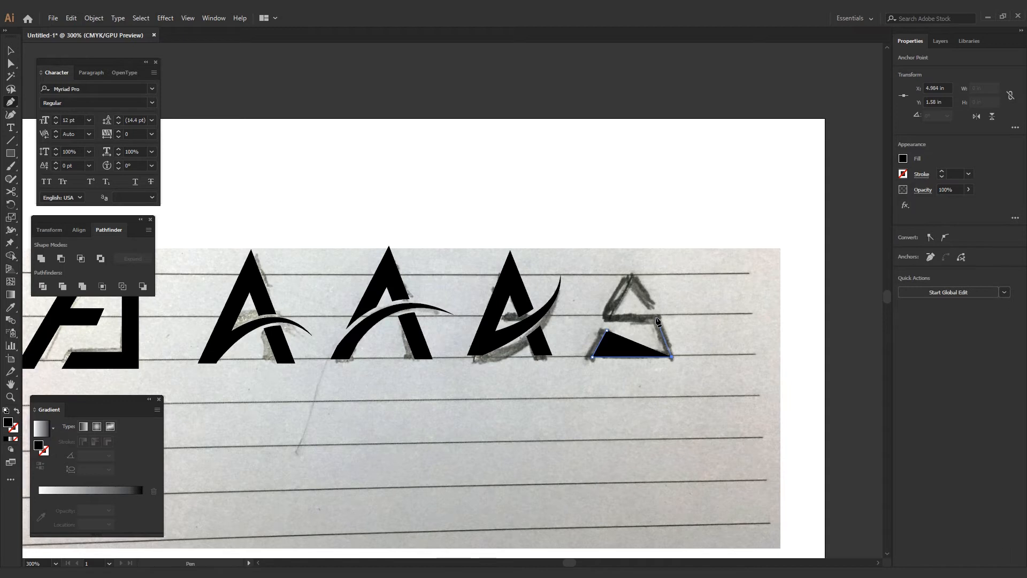
pyautogui.click(657, 317)
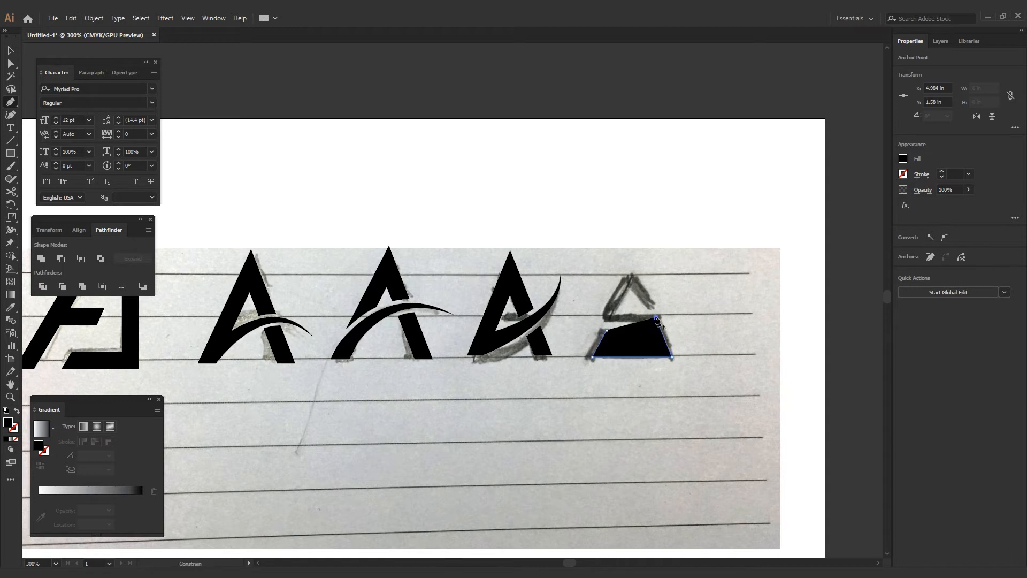
# Continue the path along the crossbar, up to the apex and down the short upper right leg.
pyautogui.keyDown('shift'); pyautogui.click(611, 317); pyautogui.keyUp('shift')
pyautogui.hotkey('ctrl', 'z')
pyautogui.keyDown('shift'); pyautogui.click(614, 320); pyautogui.keyUp('shift')
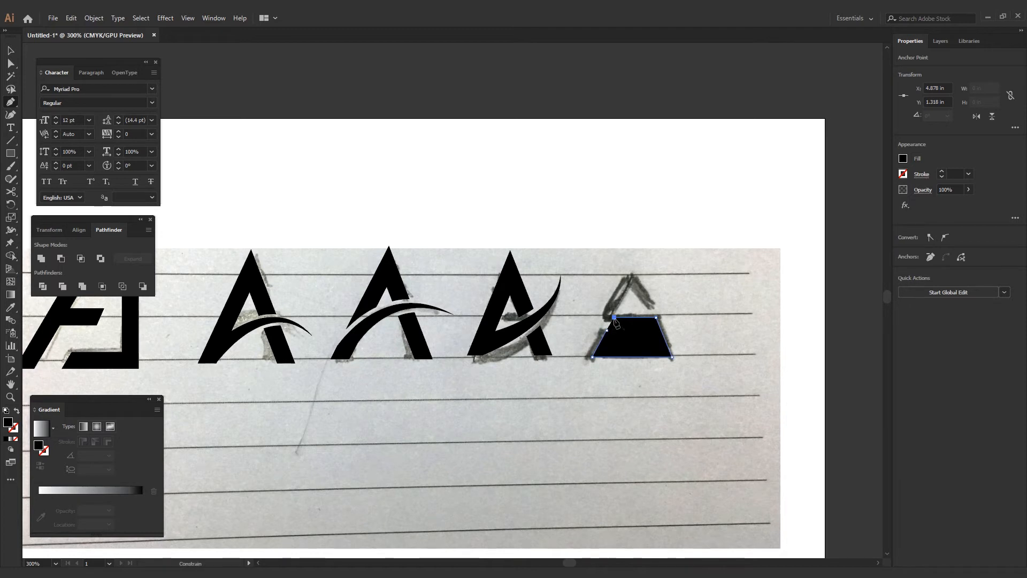
pyautogui.click(636, 275)
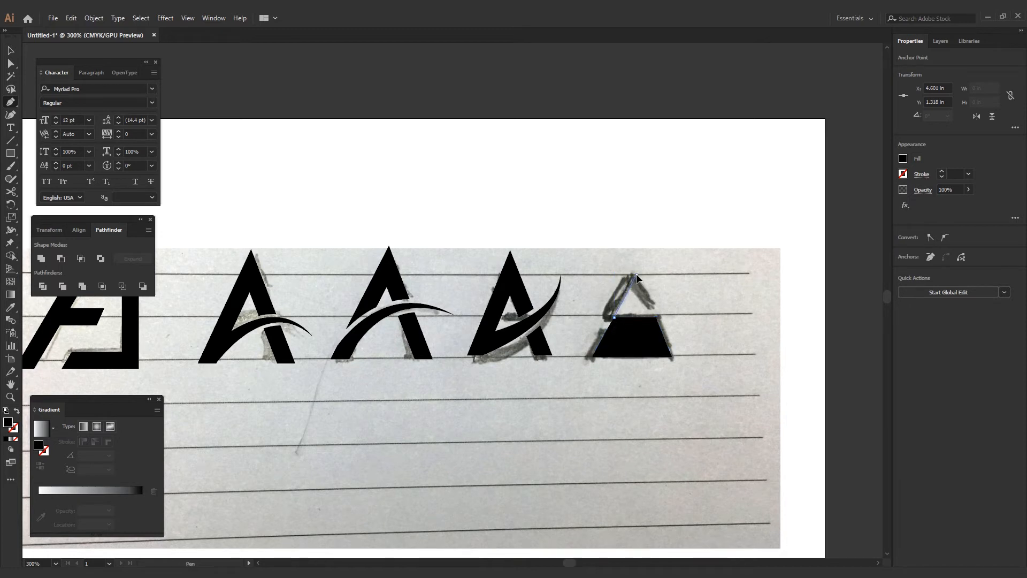
pyautogui.click(652, 308)
# Swap the traced path's fill for a black stroke and set the stroke weight to 6 pt.
pyautogui.hotkey('shift', 'x')
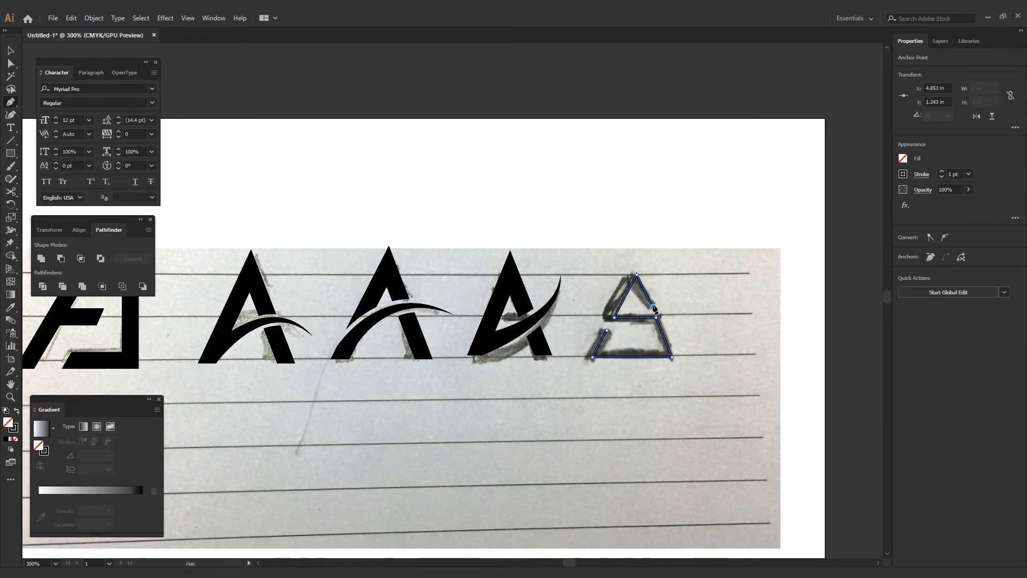
pyautogui.press('v')
pyautogui.click(968, 174)
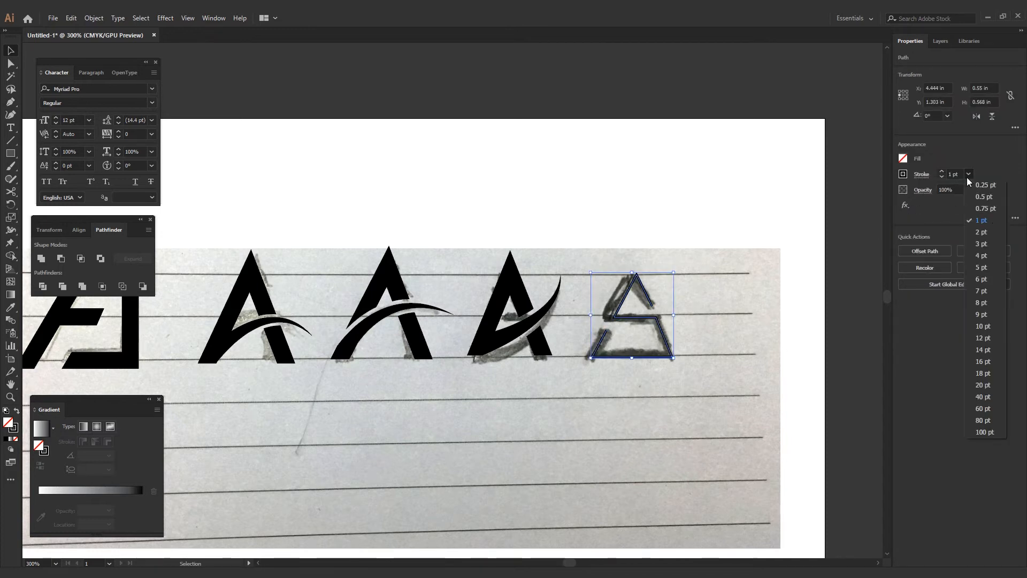
pyautogui.click(989, 300)
pyautogui.click(969, 175)
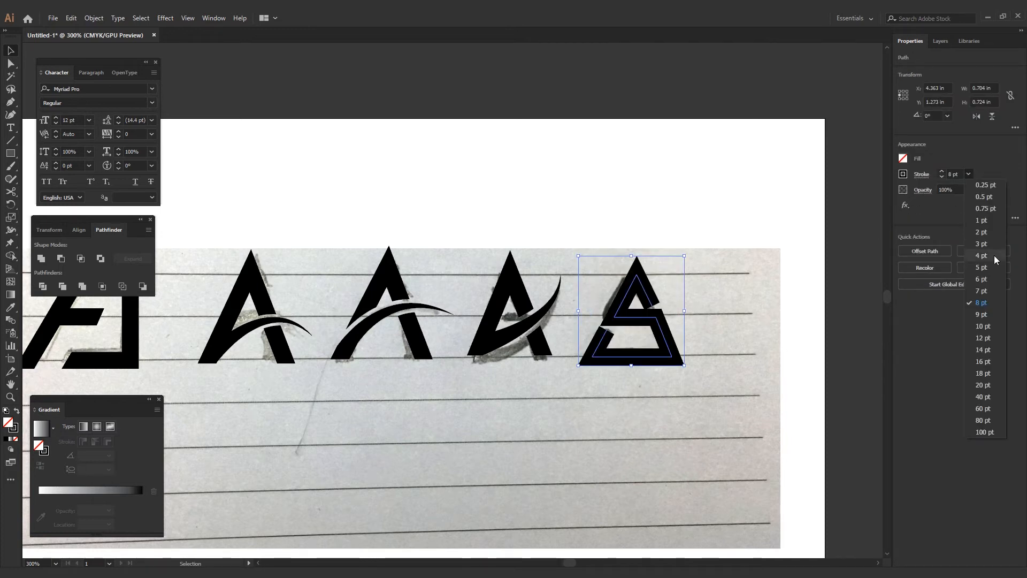
pyautogui.click(987, 279)
pyautogui.click(711, 364)
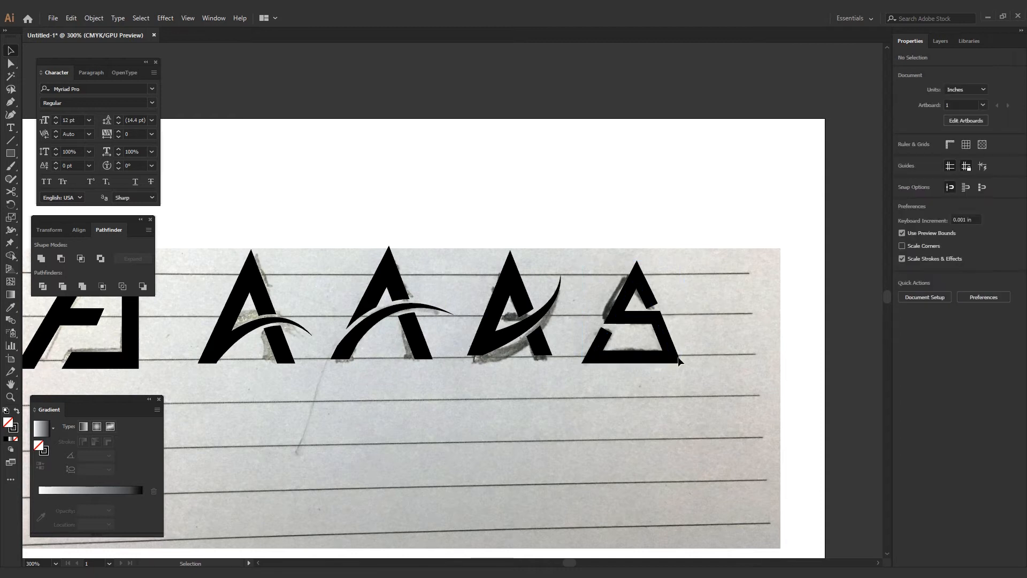
# Expand the fifth A's stroked path into a filled shape.
pyautogui.click(667, 342)
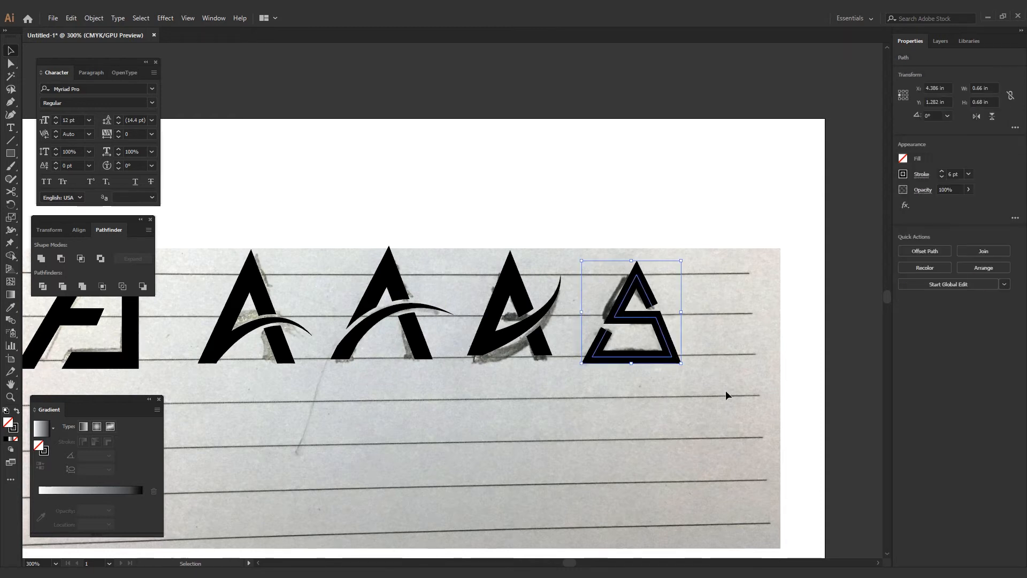
pyautogui.click(98, 21)
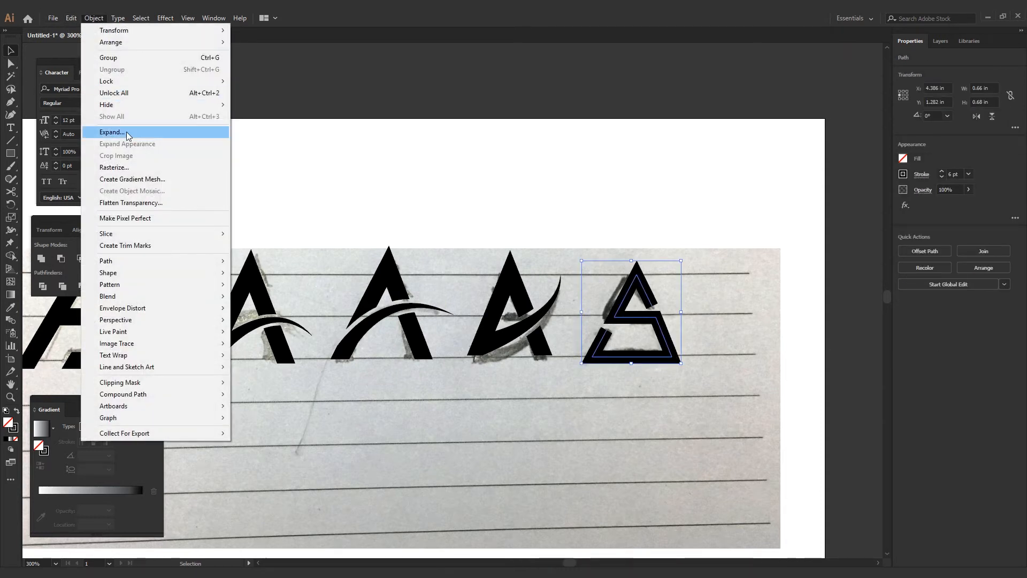
pyautogui.click(107, 133)
pyautogui.press('Return')
pyautogui.click(631, 425)
# Draw a rectangle about 0.112 by 0.045 in over the slanted end of the fifth A's short left leg.
pyautogui.moveTo(612, 372); pyautogui.dragTo(782, 383)
pyautogui.press('m')
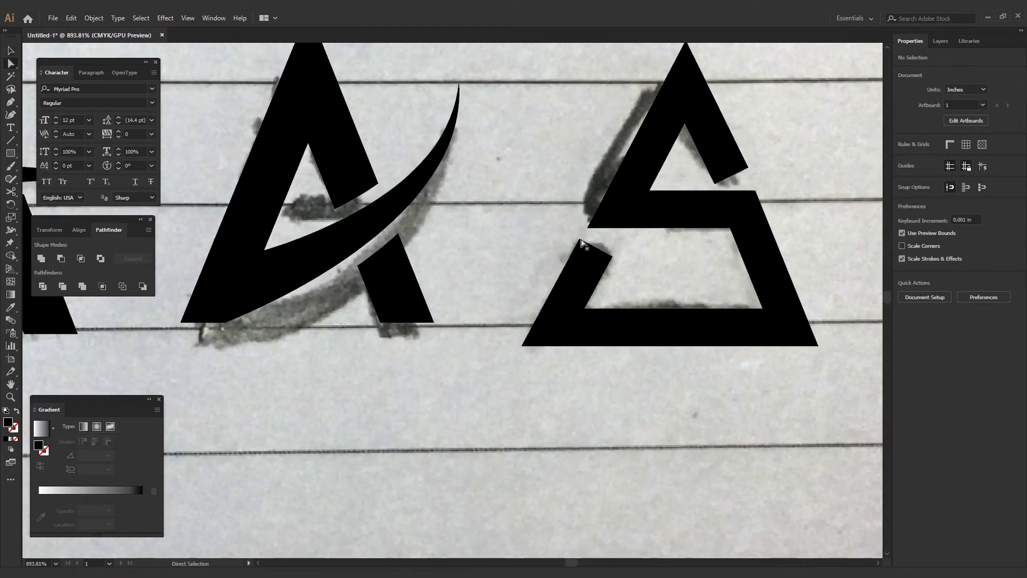
pyautogui.moveTo(570, 237); pyautogui.dragTo(620, 257)
pyautogui.press('v')
# In outline view, move the rectangle up slightly so its lower edge meets the inner corner of the left leg's end.
pyautogui.scroll(6, 601, 263)
pyautogui.hotkey('ctrl', 'y')
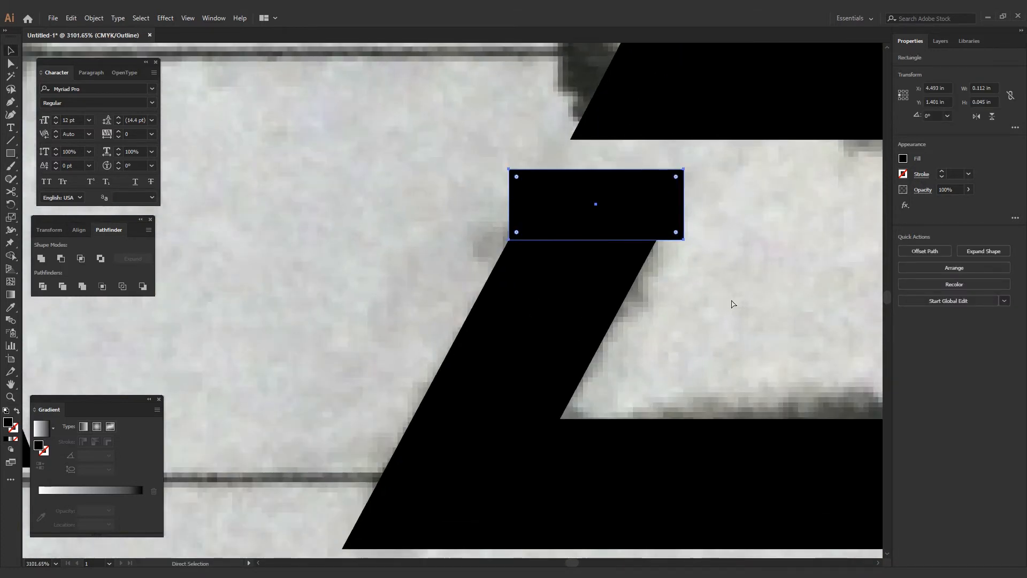
pyautogui.scroll(5, 626, 224)
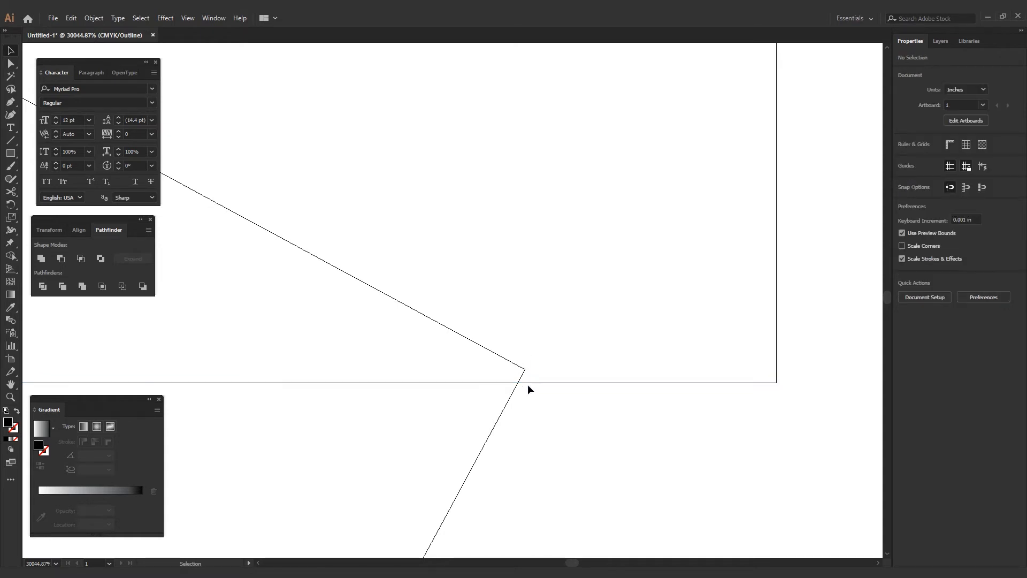
pyautogui.moveTo(527, 382); pyautogui.dragTo(528, 368)
pyautogui.hotkey('ctrl', '-')
pyautogui.hotkey('ctrl', '-')
pyautogui.hotkey('ctrl', '-')
pyautogui.hotkey('ctrl', '-')
pyautogui.hotkey('ctrl', '-')
pyautogui.hotkey('ctrl', '-')
pyautogui.hotkey('ctrl', '-')
pyautogui.hotkey('ctrl', '-')
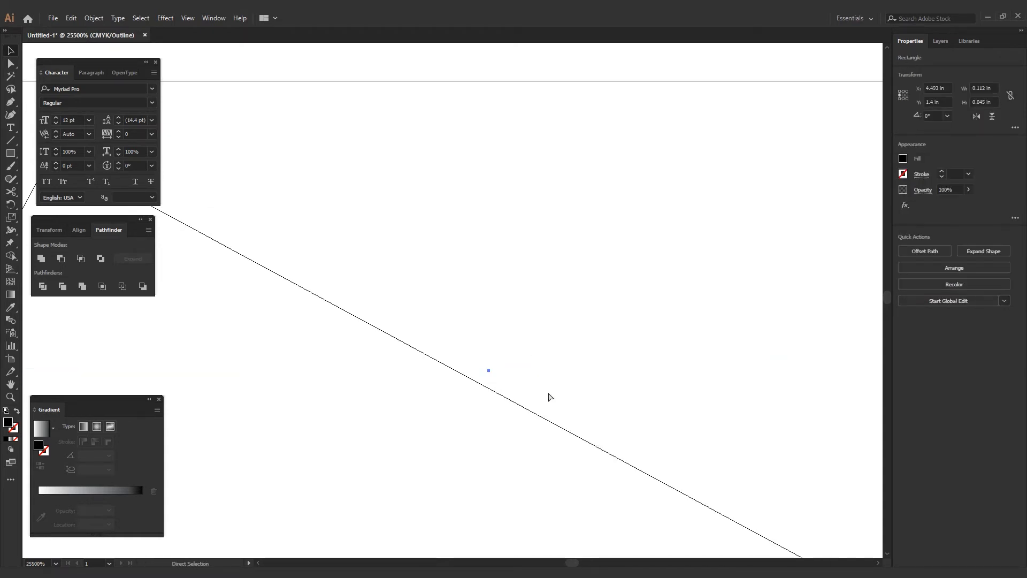
pyautogui.hotkey('ctrl', 'y')
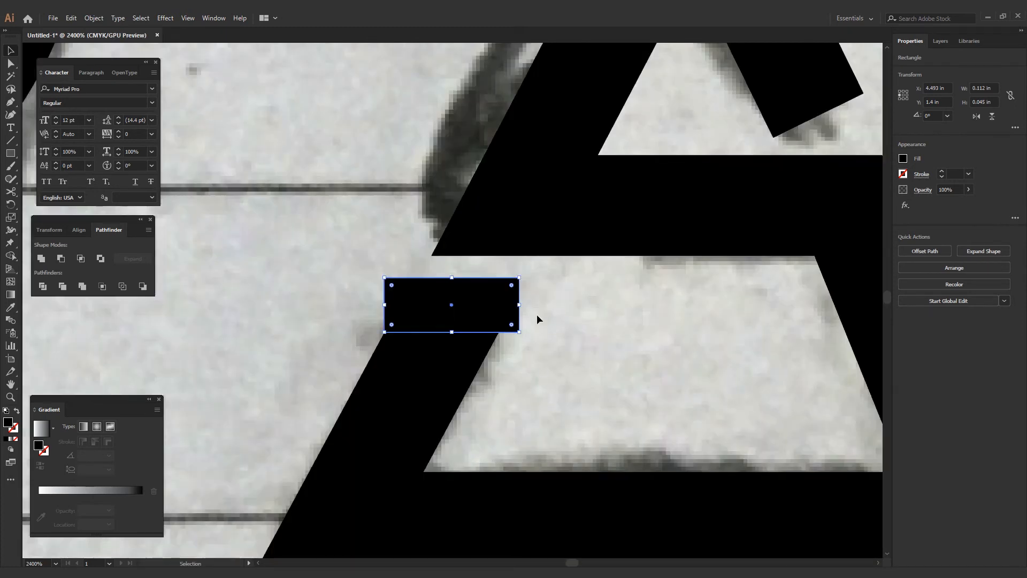
# Subtract the rectangle from the fifth A to cut the short left leg's end horizontally.
pyautogui.keyDown('shift'); pyautogui.click(402, 421); pyautogui.keyUp('shift')
pyautogui.click(919, 294)
pyautogui.click(610, 379)
# Draw a rectangle about 0.112 by 0.039 in over the slanted end of the fifth A's short upper right leg.
pyautogui.moveTo(747, 317); pyautogui.dragTo(486, 485)
pyautogui.click(10, 152)
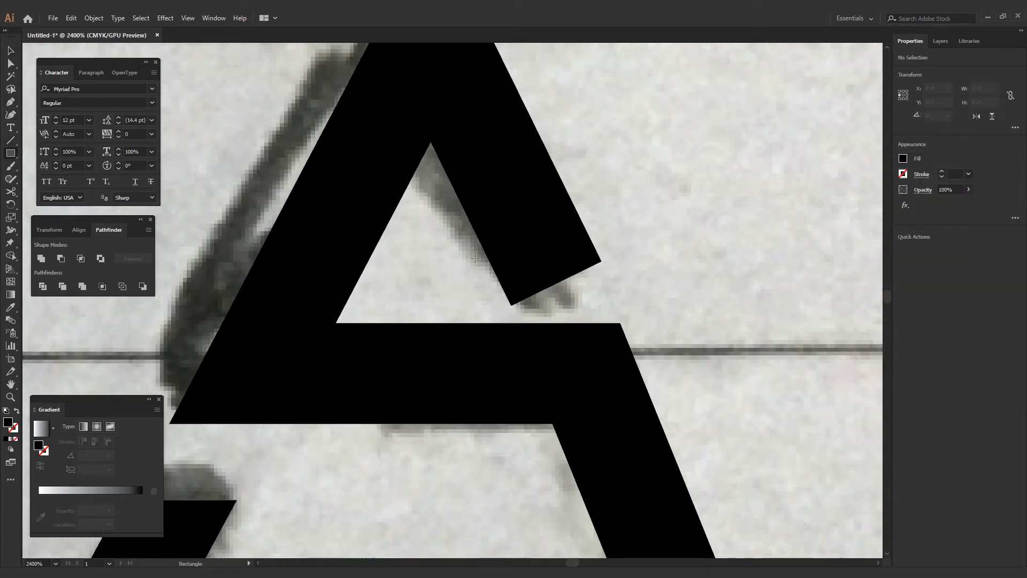
pyautogui.moveTo(475, 258)
pyautogui.mouseDown()
pyautogui.moveTo(631, 312)
pyautogui.moveTo(610, 306)
pyautogui.mouseUp()
pyautogui.press('v')
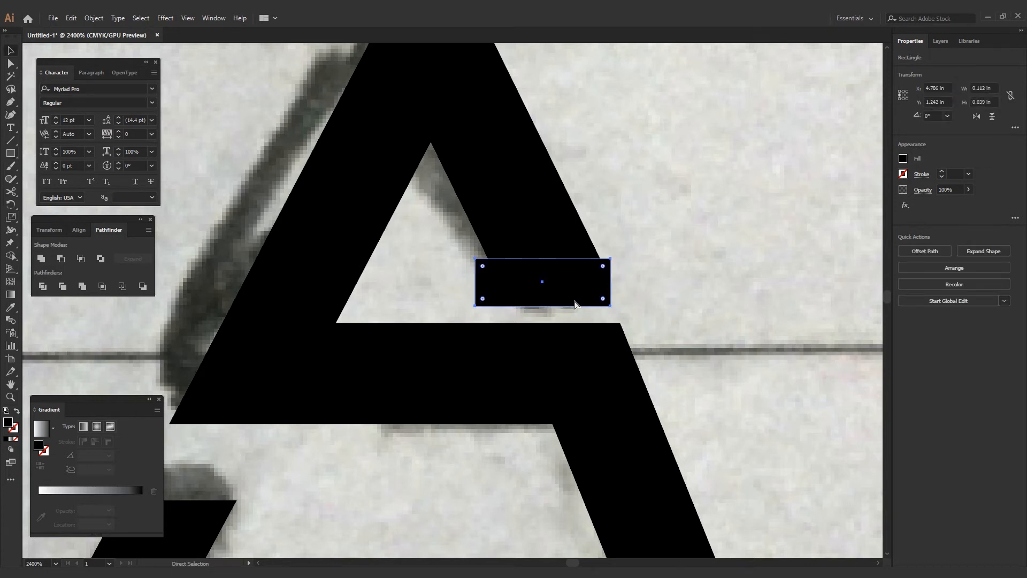
# In outline view, move the rectangle down slightly so its upper edge meets the outer corner of the right leg's end.
pyautogui.hotkey('ctrl', 'y')
pyautogui.moveTo(425, 222); pyautogui.dragTo(655, 316)
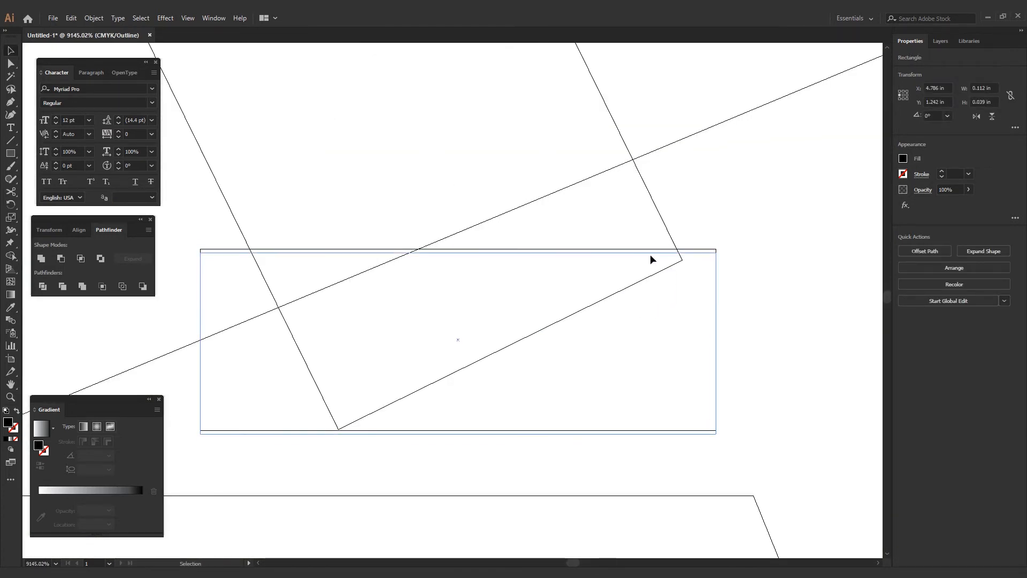
pyautogui.moveTo(651, 256); pyautogui.dragTo(651, 259)
pyautogui.hotkey('ctrl', 'y')
pyautogui.hotkey('ctrl', '-')
pyautogui.hotkey('ctrl', '-')
pyautogui.hotkey('ctrl', '-')
pyautogui.hotkey('ctrl', '-')
pyautogui.hotkey('ctrl', '-')
pyautogui.hotkey('ctrl', '-')
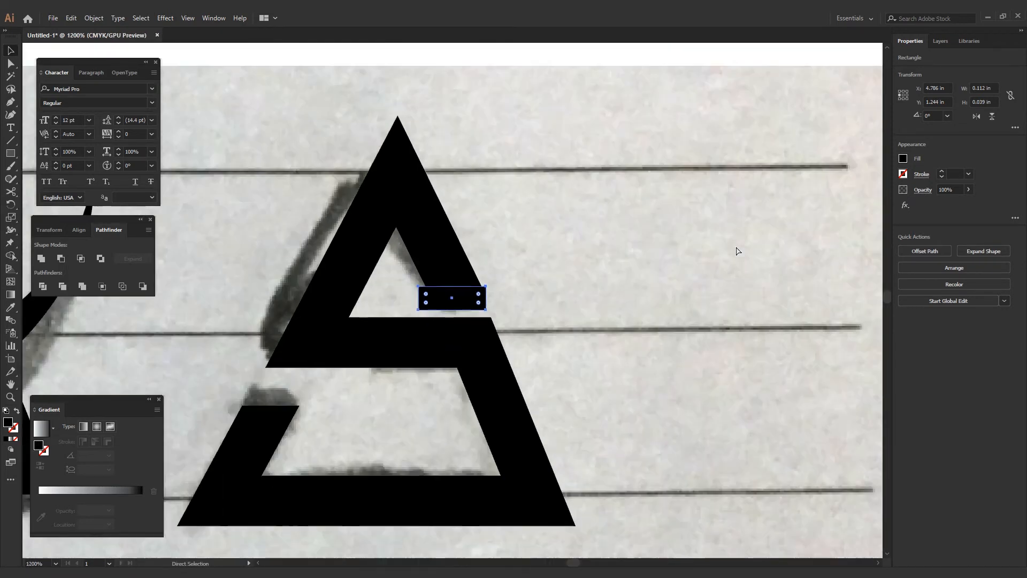
# Subtract the rectangle from the fifth A to cut the short upper right leg's end horizontally.
pyautogui.hotkey('ctrl', '-')
pyautogui.moveTo(489, 250); pyautogui.dragTo(448, 303)
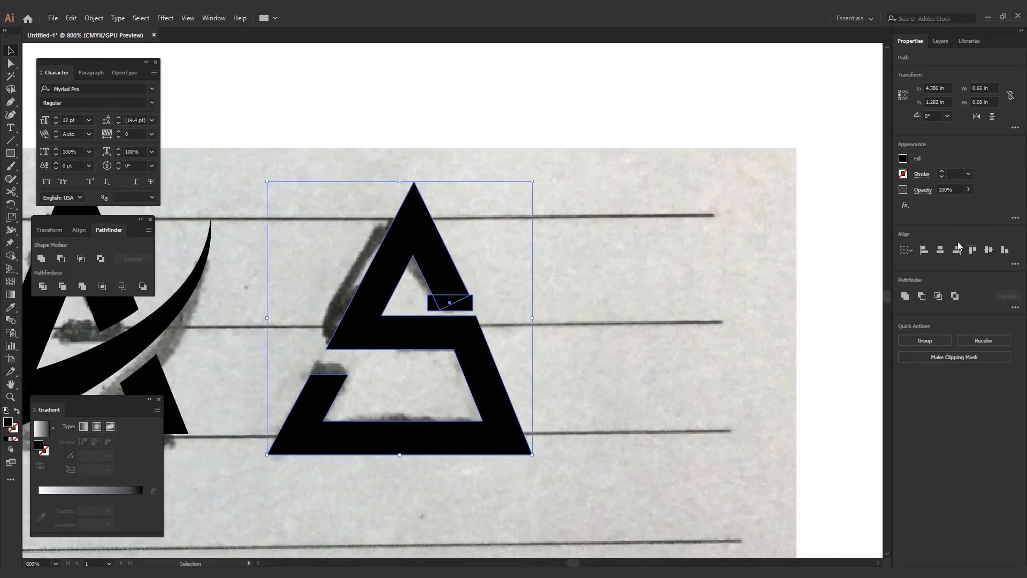
pyautogui.click(920, 296)
pyautogui.click(596, 326)
# Select all five A shapes and align them along their bottom edges.
pyautogui.hotkey('ctrl', '-')
pyautogui.hotkey('ctrl', '-')
pyautogui.hotkey('ctrl', '-')
pyautogui.hotkey('ctrl', '-')
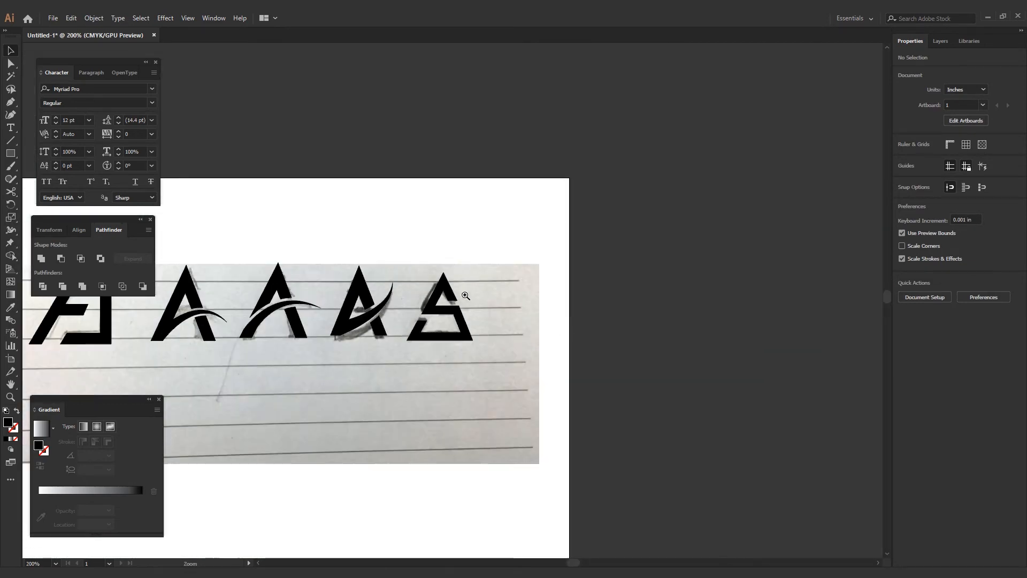
pyautogui.moveTo(456, 287); pyautogui.dragTo(722, 333)
pyautogui.hotkey('ctrl', '-')
pyautogui.hotkey('ctrl', '-')
pyautogui.hotkey('ctrl', '-')
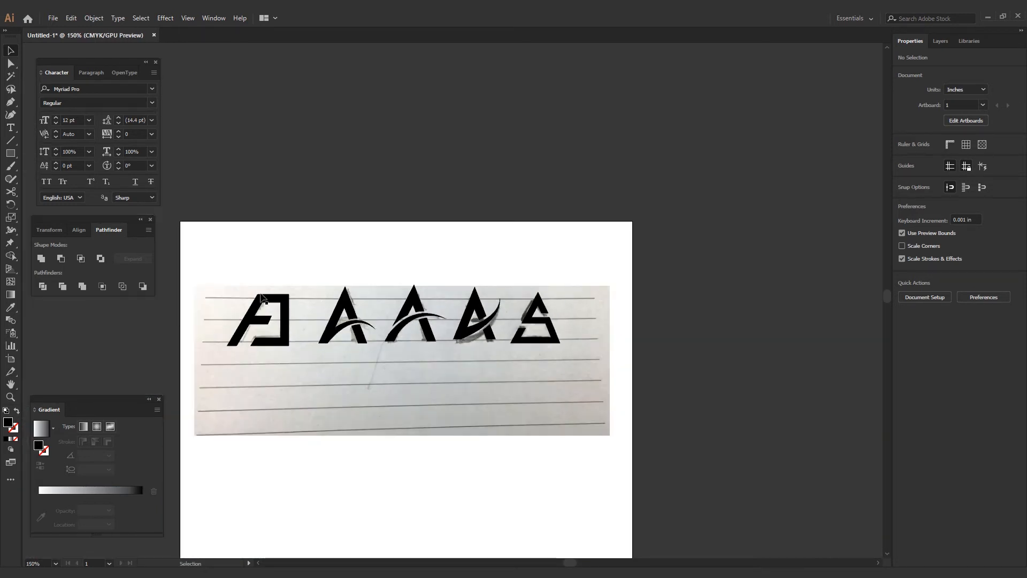
pyautogui.moveTo(252, 281); pyautogui.dragTo(571, 360)
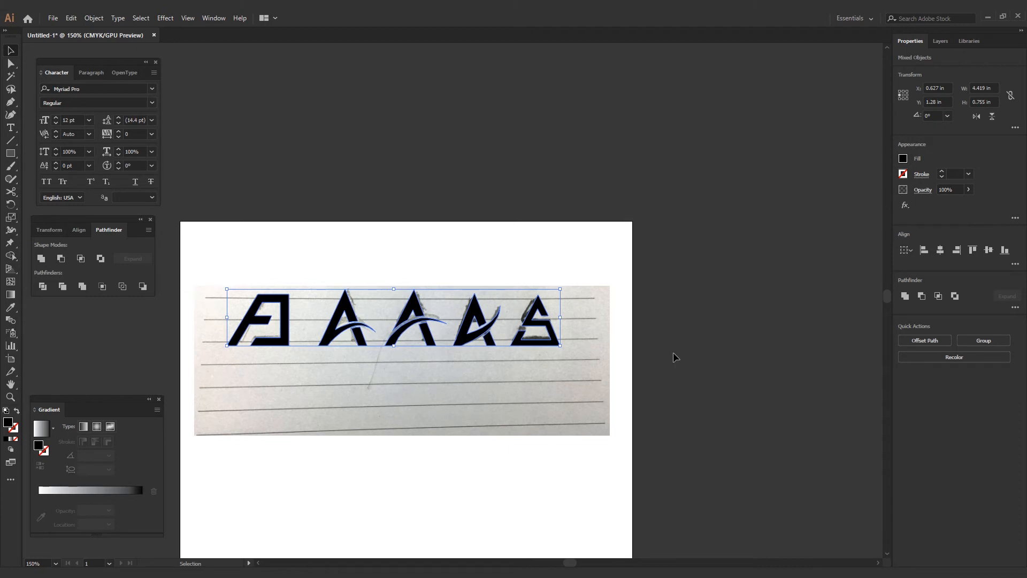
# Move the five aligned A shapes straight down into the blank area below the scanned sketch.
pyautogui.moveTo(540, 359); pyautogui.dragTo(631, 229)
pyautogui.moveTo(573, 199)
pyautogui.mouseDown()
pyautogui.moveTo(581, 338)
pyautogui.moveTo(573, 403)
pyautogui.mouseUp()
pyautogui.scroll(1, 422, 449)
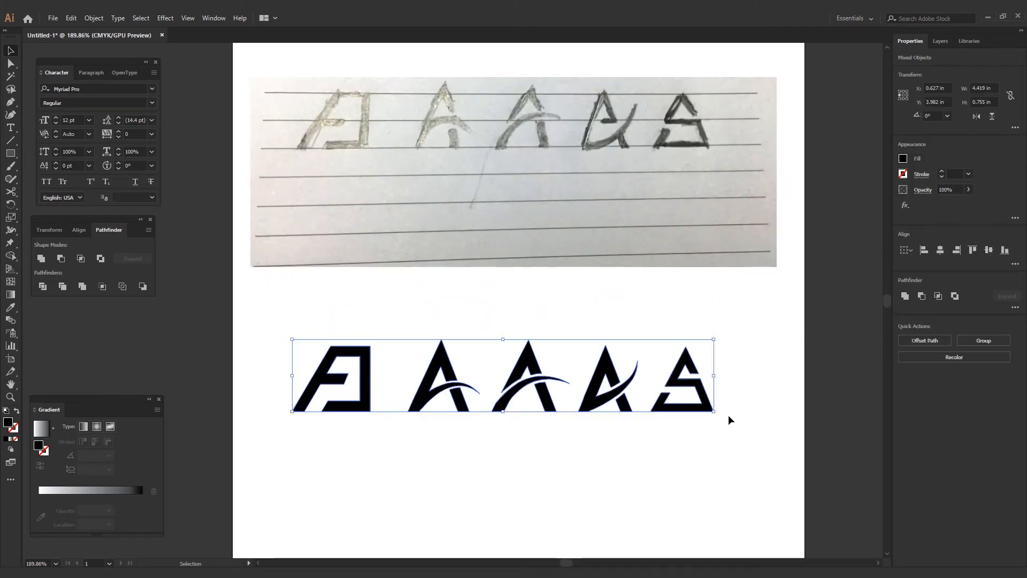
pyautogui.click(736, 439)
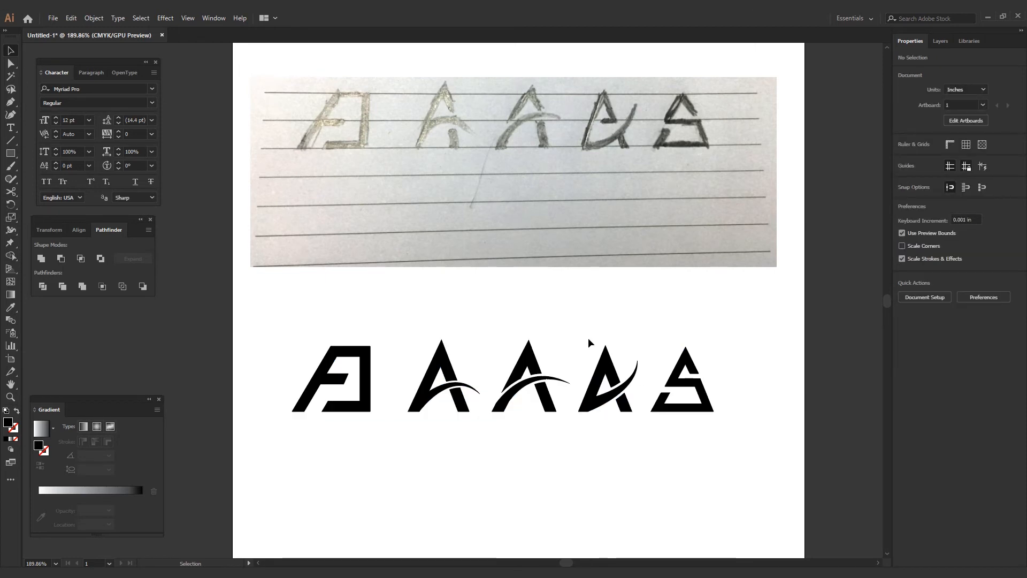
# Scale up the fourth and fifth A shapes together to about 1.534 by 0.752 in.
pyautogui.moveTo(589, 339); pyautogui.dragTo(718, 388)
pyautogui.moveTo(713, 345); pyautogui.dragTo(725, 340)
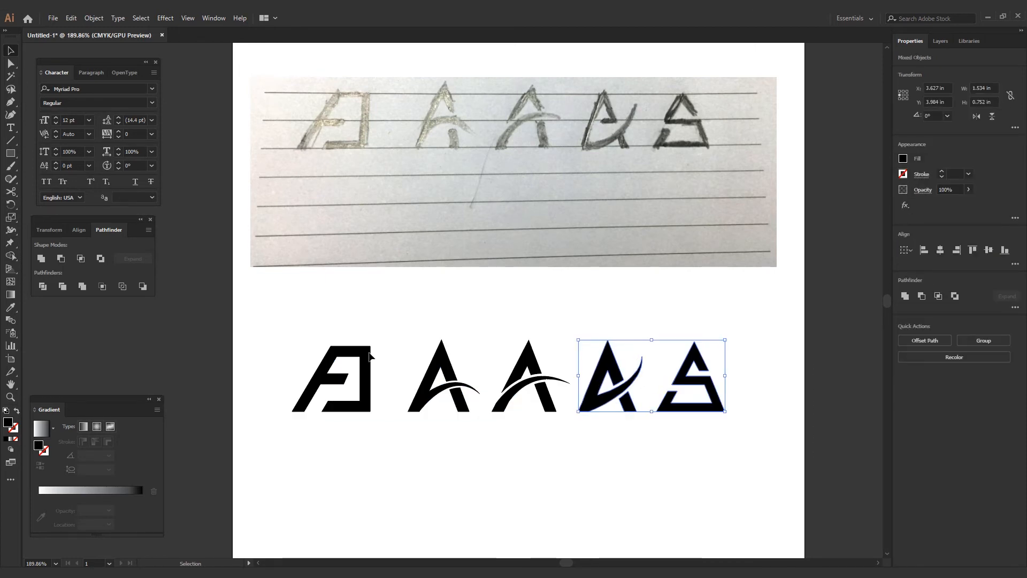
pyautogui.moveTo(314, 335); pyautogui.dragTo(776, 445)
pyautogui.click(755, 445)
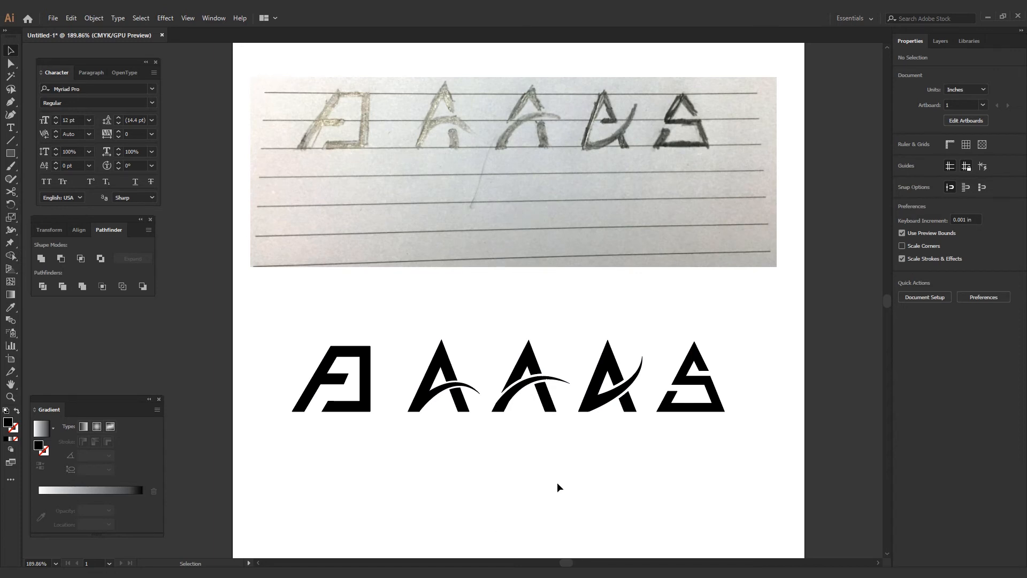
pyautogui.moveTo(289, 332); pyautogui.dragTo(737, 474)
pyautogui.click(736, 474)
# Fill the first A with red-orange and the second A with light orange.
pyautogui.click(340, 352)
pyautogui.click(903, 159)
pyautogui.click(877, 197)
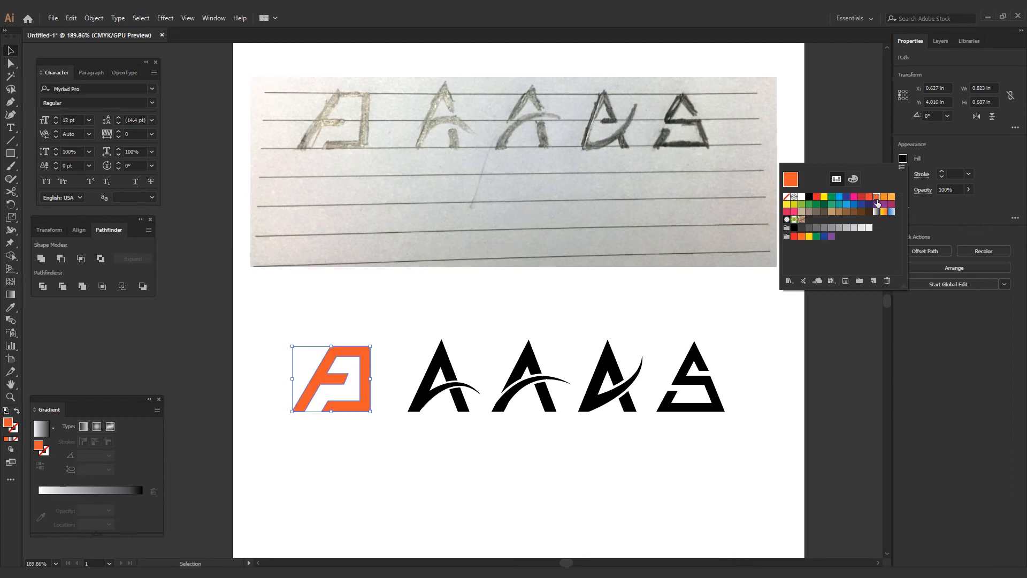
pyautogui.click(461, 402)
pyautogui.click(903, 158)
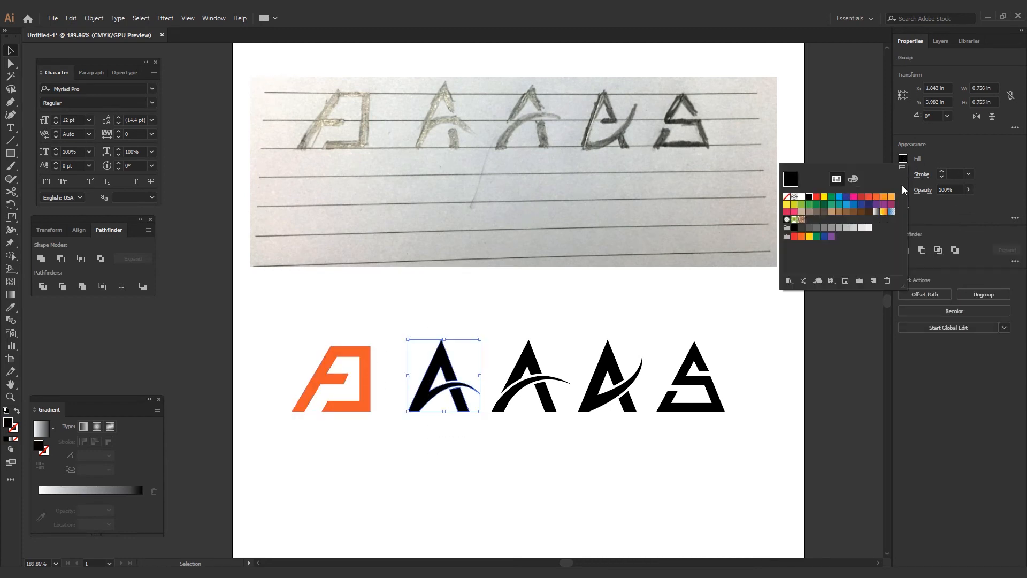
pyautogui.click(883, 197)
# Fill the third A with bright blue and the fourth A with pinkish red.
pyautogui.moveTo(490, 316); pyautogui.dragTo(570, 483)
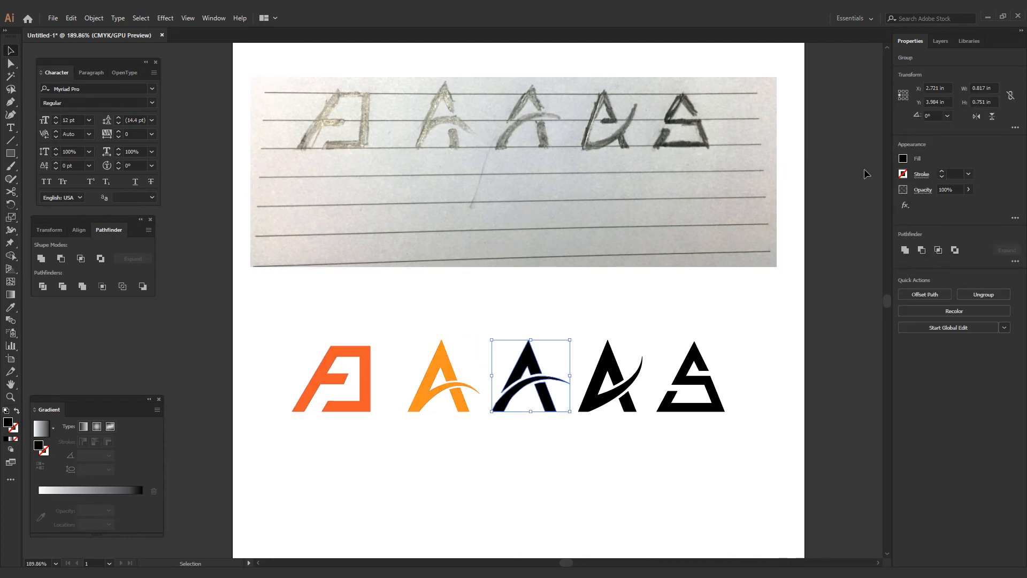
pyautogui.click(903, 159)
pyautogui.click(847, 202)
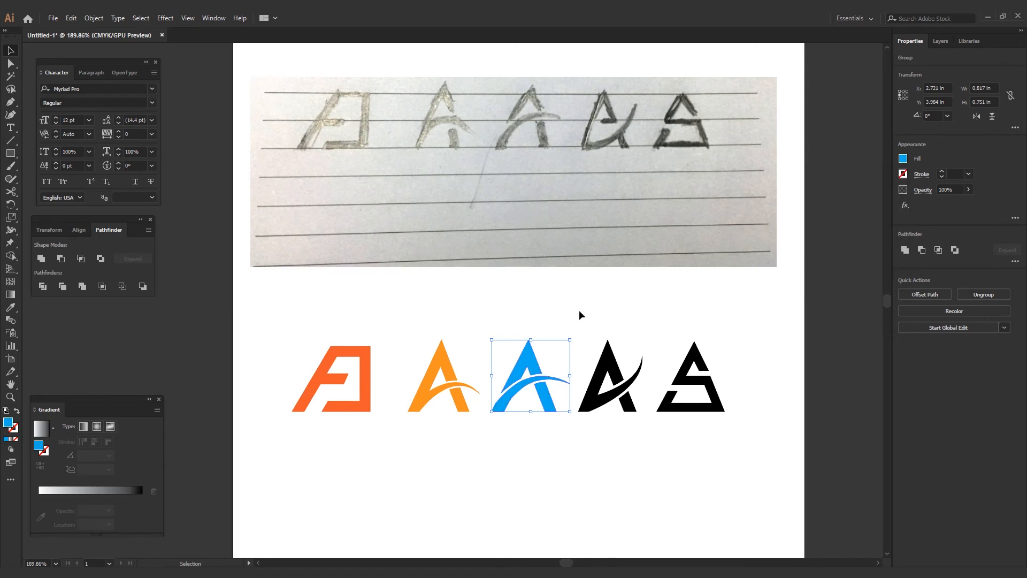
pyautogui.moveTo(578, 310); pyautogui.dragTo(618, 416)
pyautogui.click(903, 159)
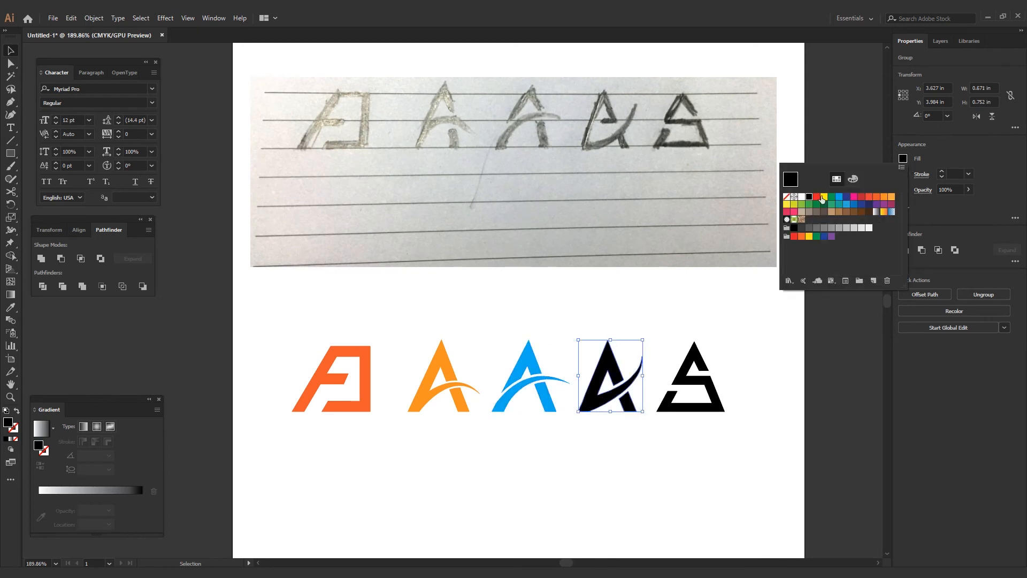
pyautogui.click(787, 212)
# Fill the fifth A with dark blue and clear the selection.
pyautogui.moveTo(669, 324); pyautogui.dragTo(698, 391)
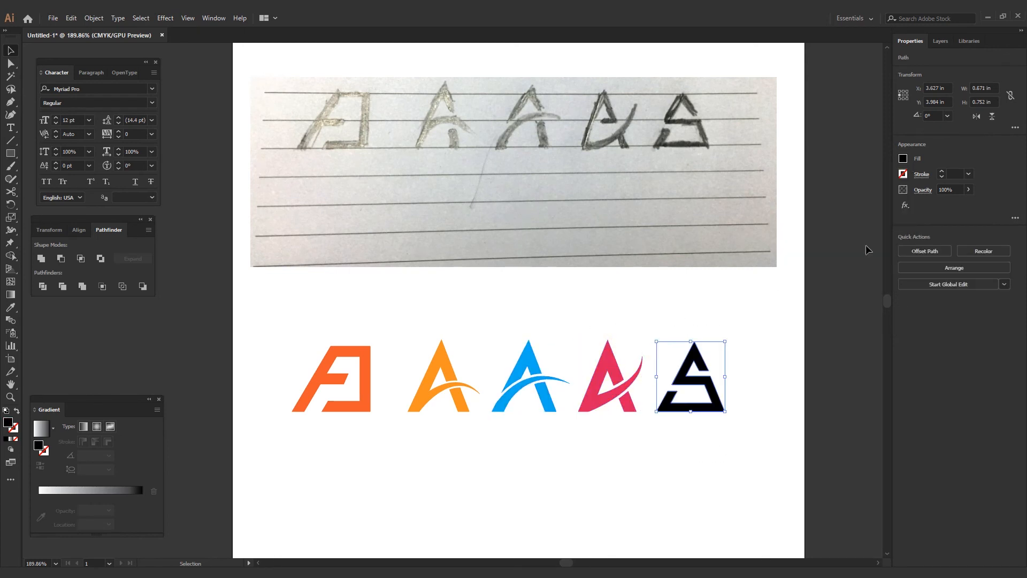
pyautogui.click(903, 159)
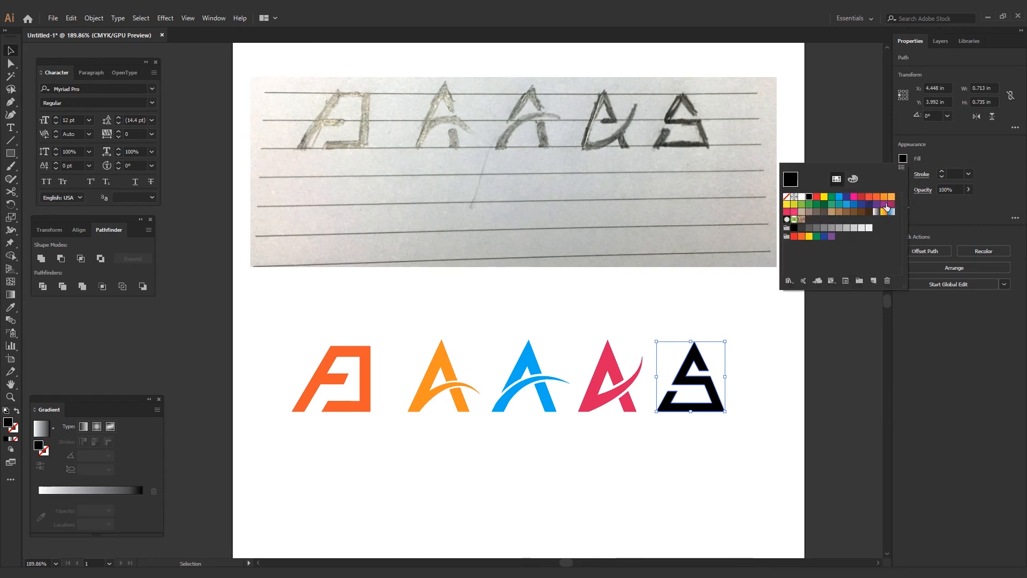
pyautogui.click(862, 205)
pyautogui.click(784, 351)
pyautogui.click(784, 351)
pyautogui.moveTo(759, 356); pyautogui.dragTo(765, 344)
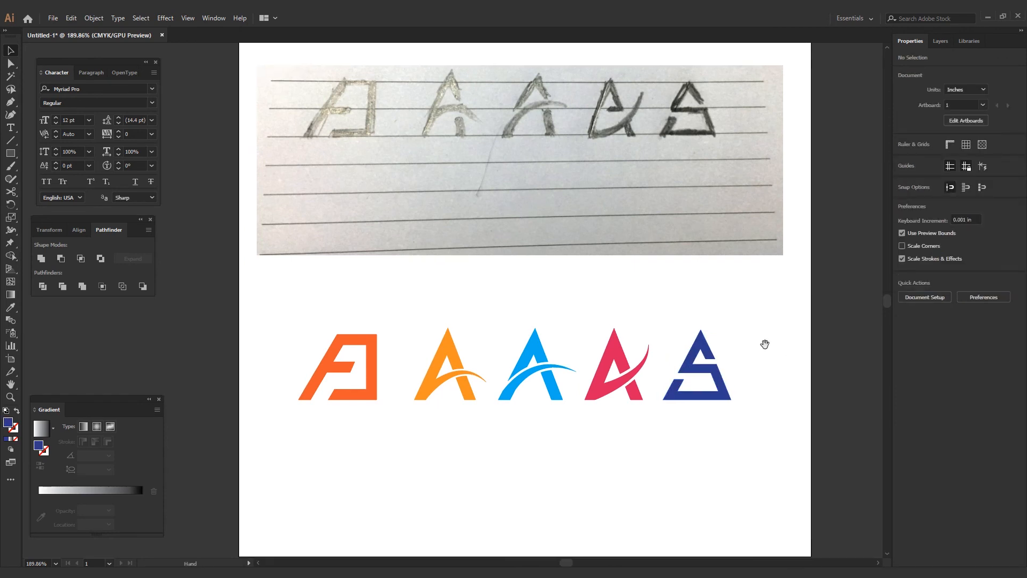
# Scale the fifth A up slightly so its top lines up with the peaks of the neighbouring A shapes.
pyautogui.moveTo(530, 229); pyautogui.dragTo(525, 291)
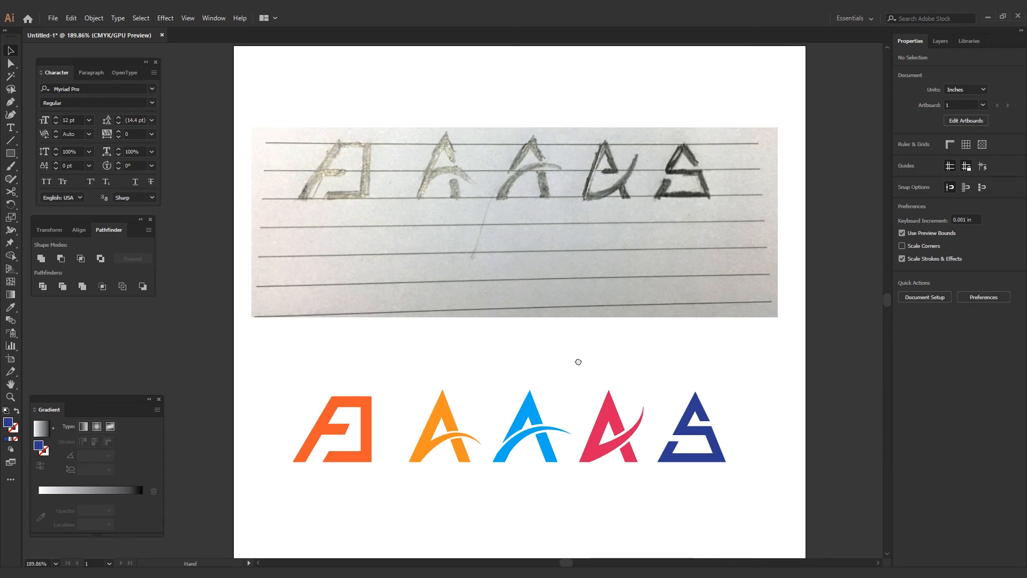
pyautogui.moveTo(578, 362); pyautogui.dragTo(598, 323)
pyautogui.moveTo(278, 313); pyautogui.dragTo(753, 442)
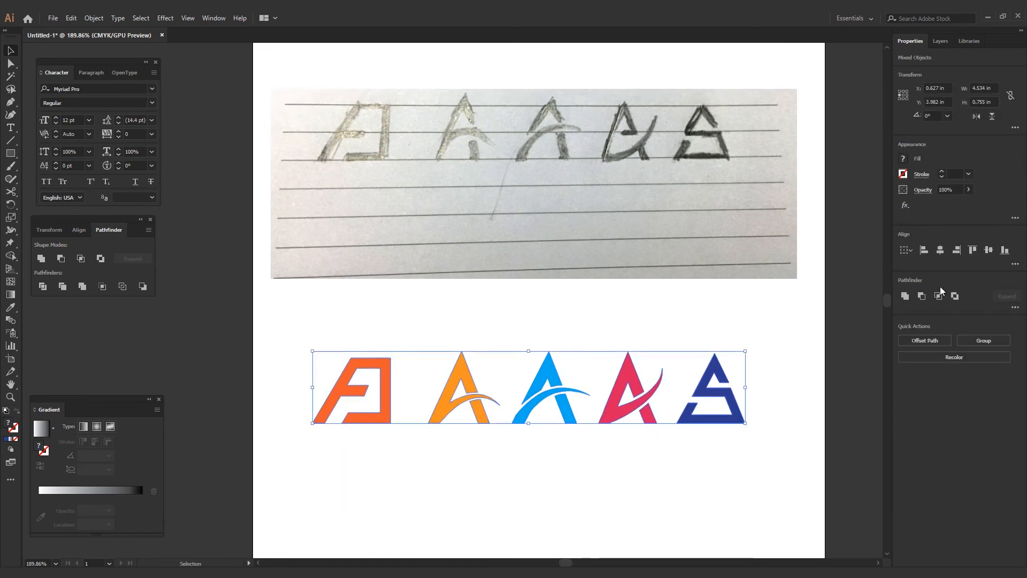
pyautogui.click(738, 451)
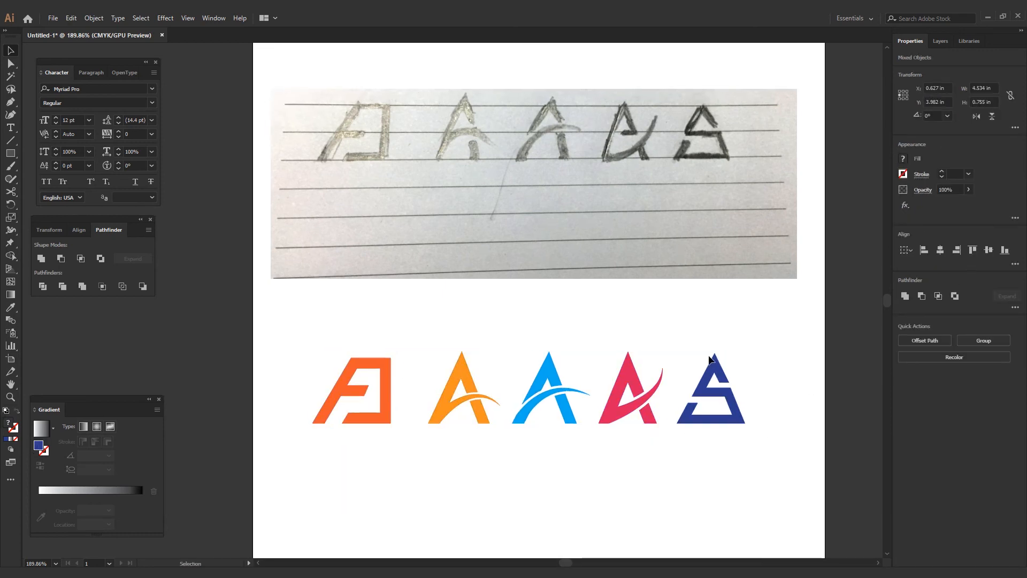
pyautogui.click(713, 364)
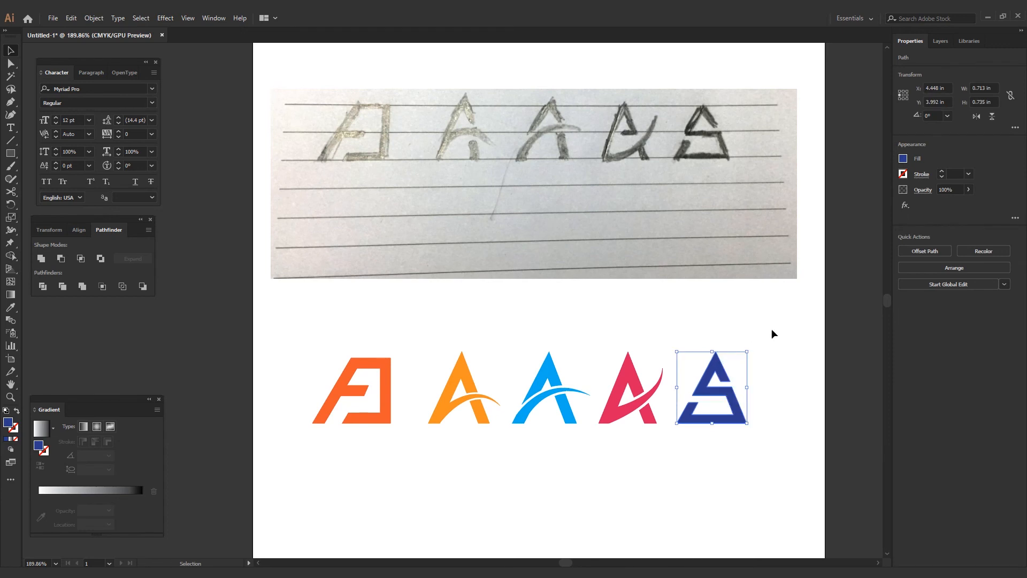
# Group all five coloured A shapes together and deselect them.
pyautogui.moveTo(771, 335); pyautogui.dragTo(311, 478)
pyautogui.rightClick(567, 409)
pyautogui.click(612, 317)
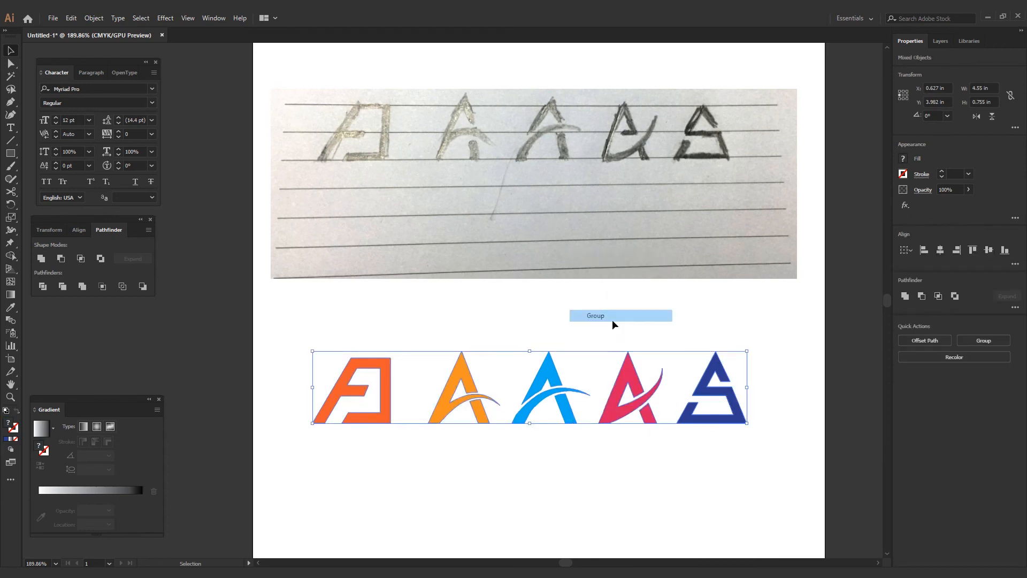
pyautogui.click(572, 454)
# Delete the linked scan of the pencil sketches from the artboard.
pyautogui.click(639, 229)
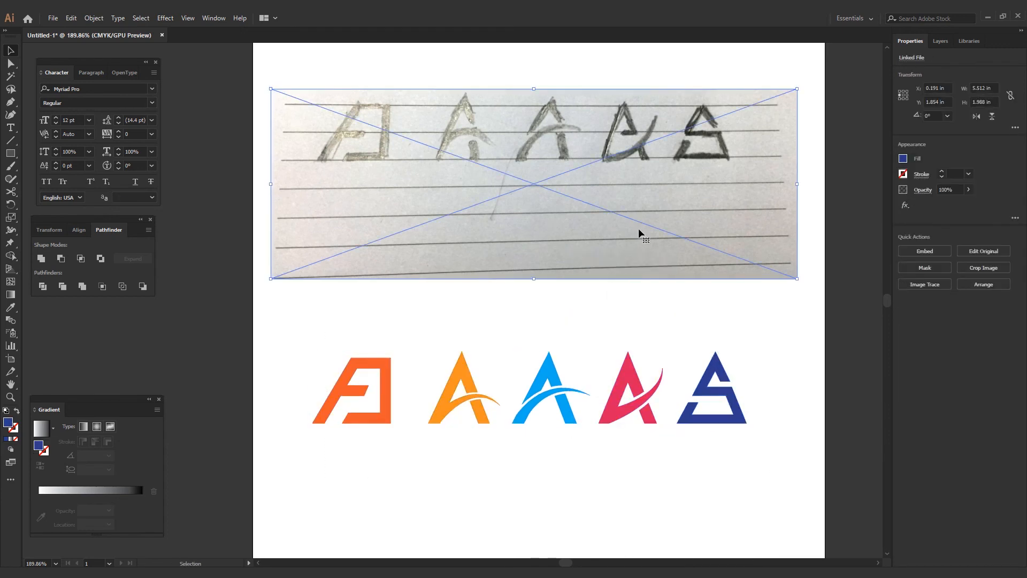
pyautogui.click(659, 248)
pyautogui.press('Delete')
# Move the grouped A logos straight up to the middle of the artboard and hide all panels for a clean view.
pyautogui.moveTo(635, 375); pyautogui.dragTo(636, 275)
pyautogui.click(653, 360)
pyautogui.scroll(-1, 653, 363)
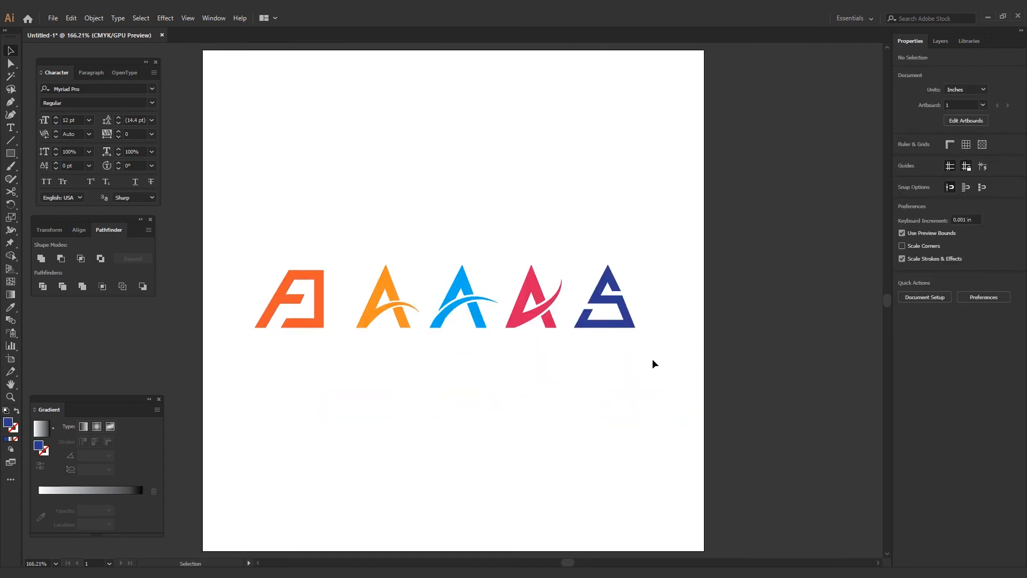
pyautogui.press('Tab')
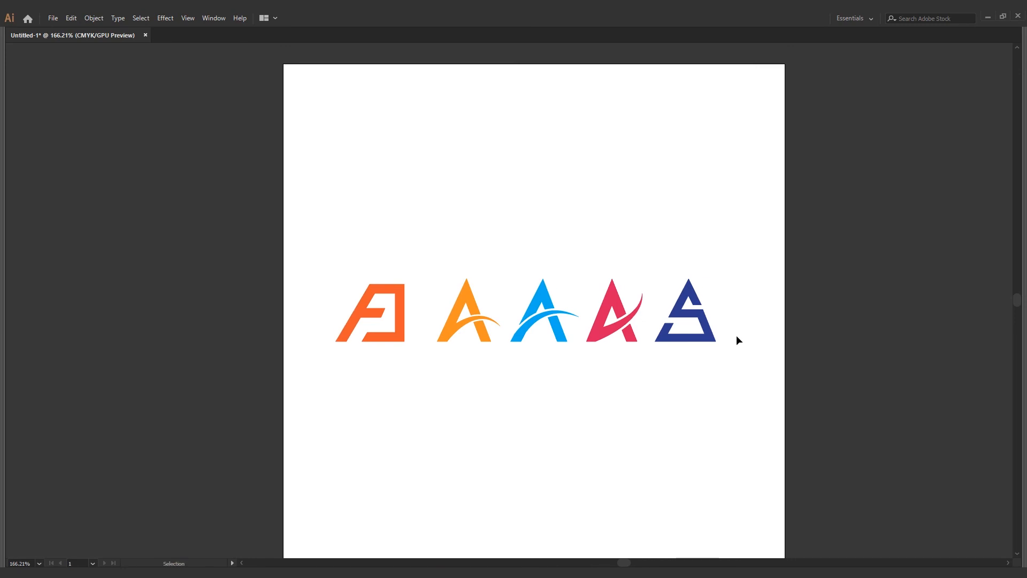